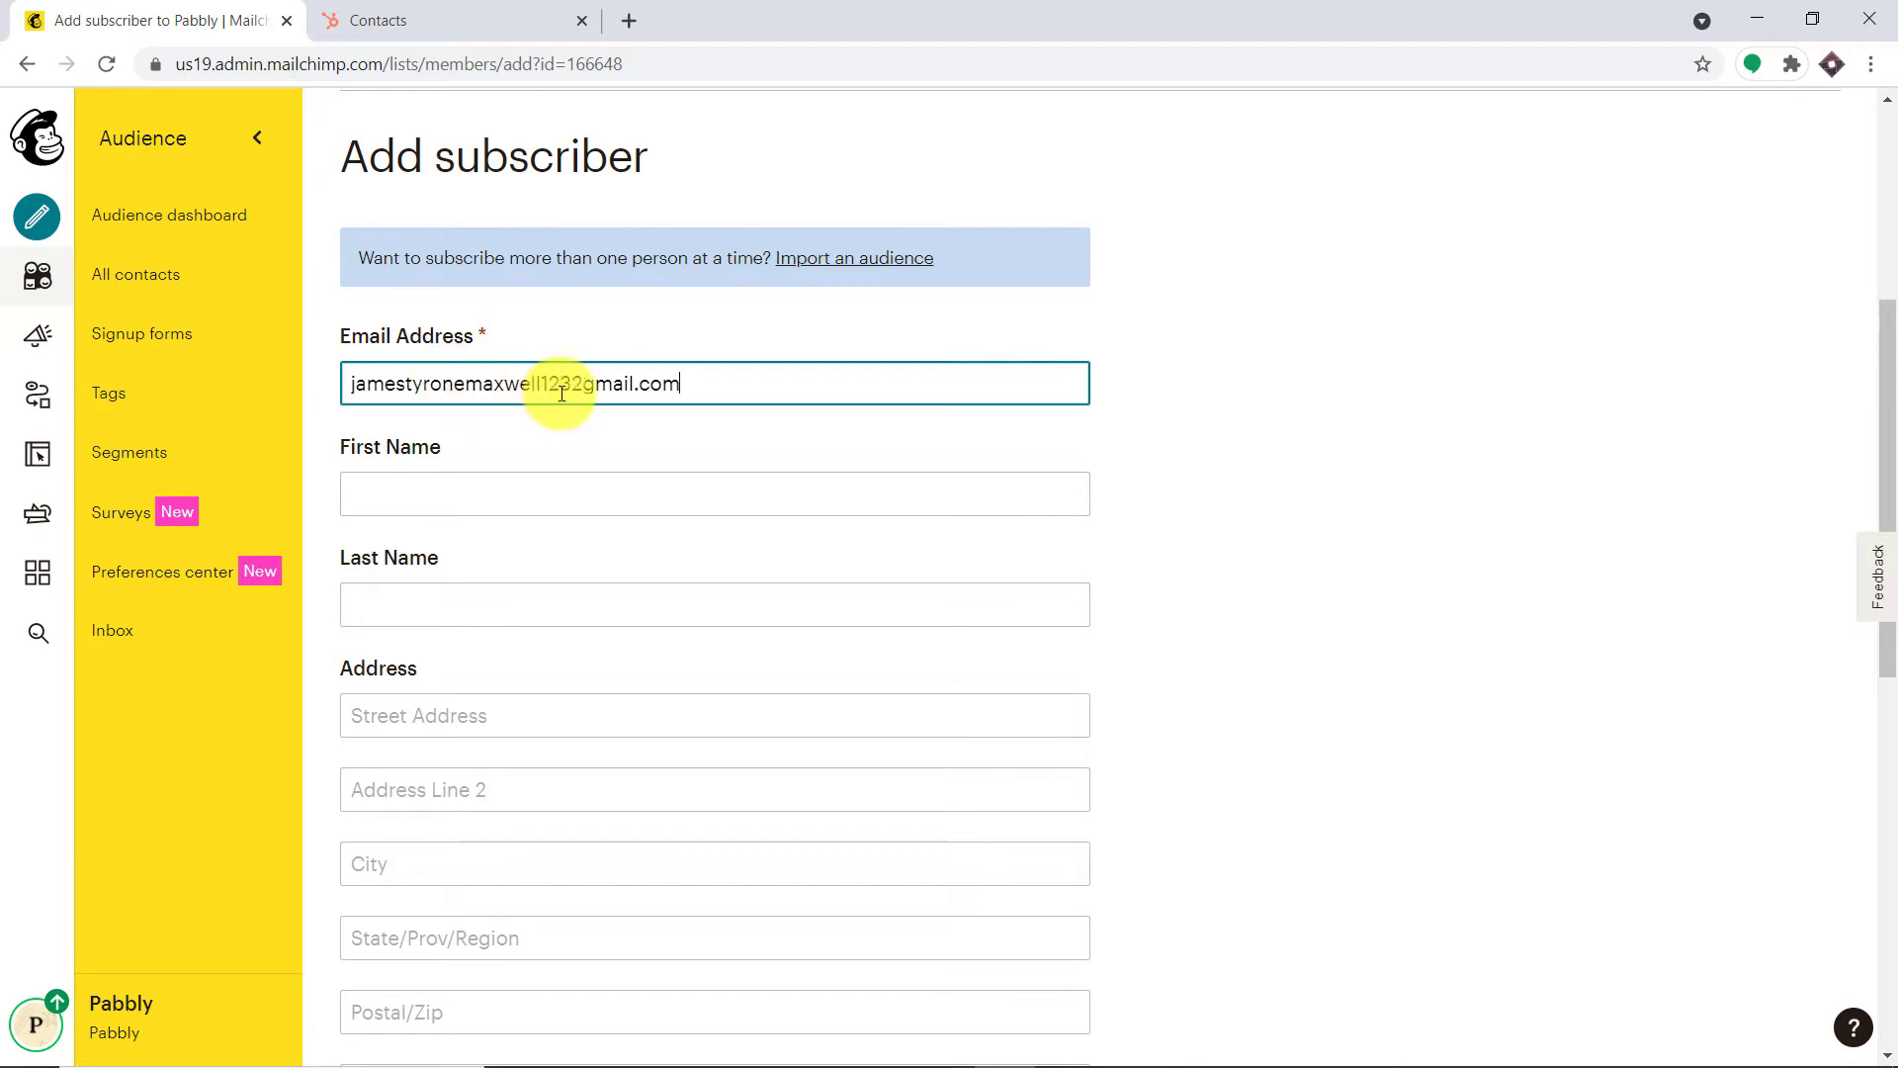
Correct the typo in the subscriber's e-mail address and enter their first and last name
{"action": "left_click", "coordinate": [584, 383]}
{"action": "key", "text": "BackSpace"}
{"action": "type", "text": "@"}
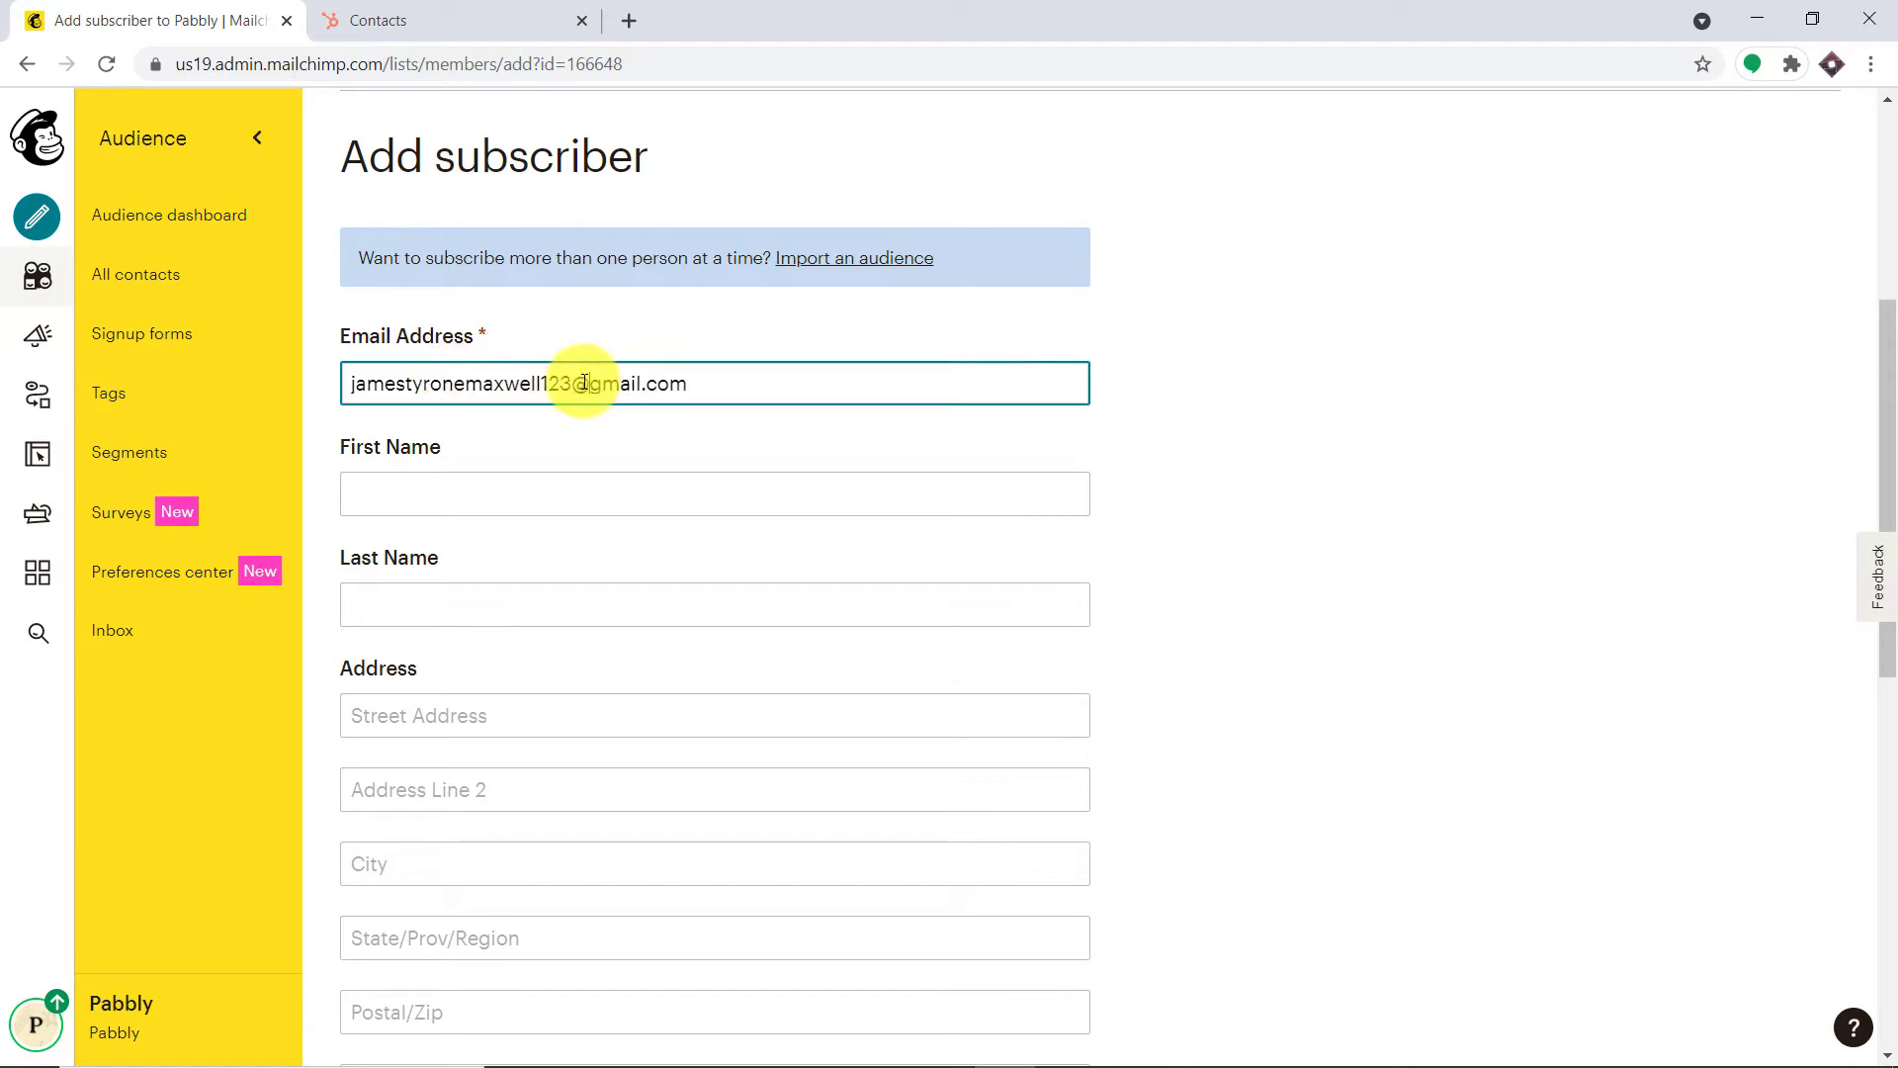
{"action": "left_click", "coordinate": [478, 500]}
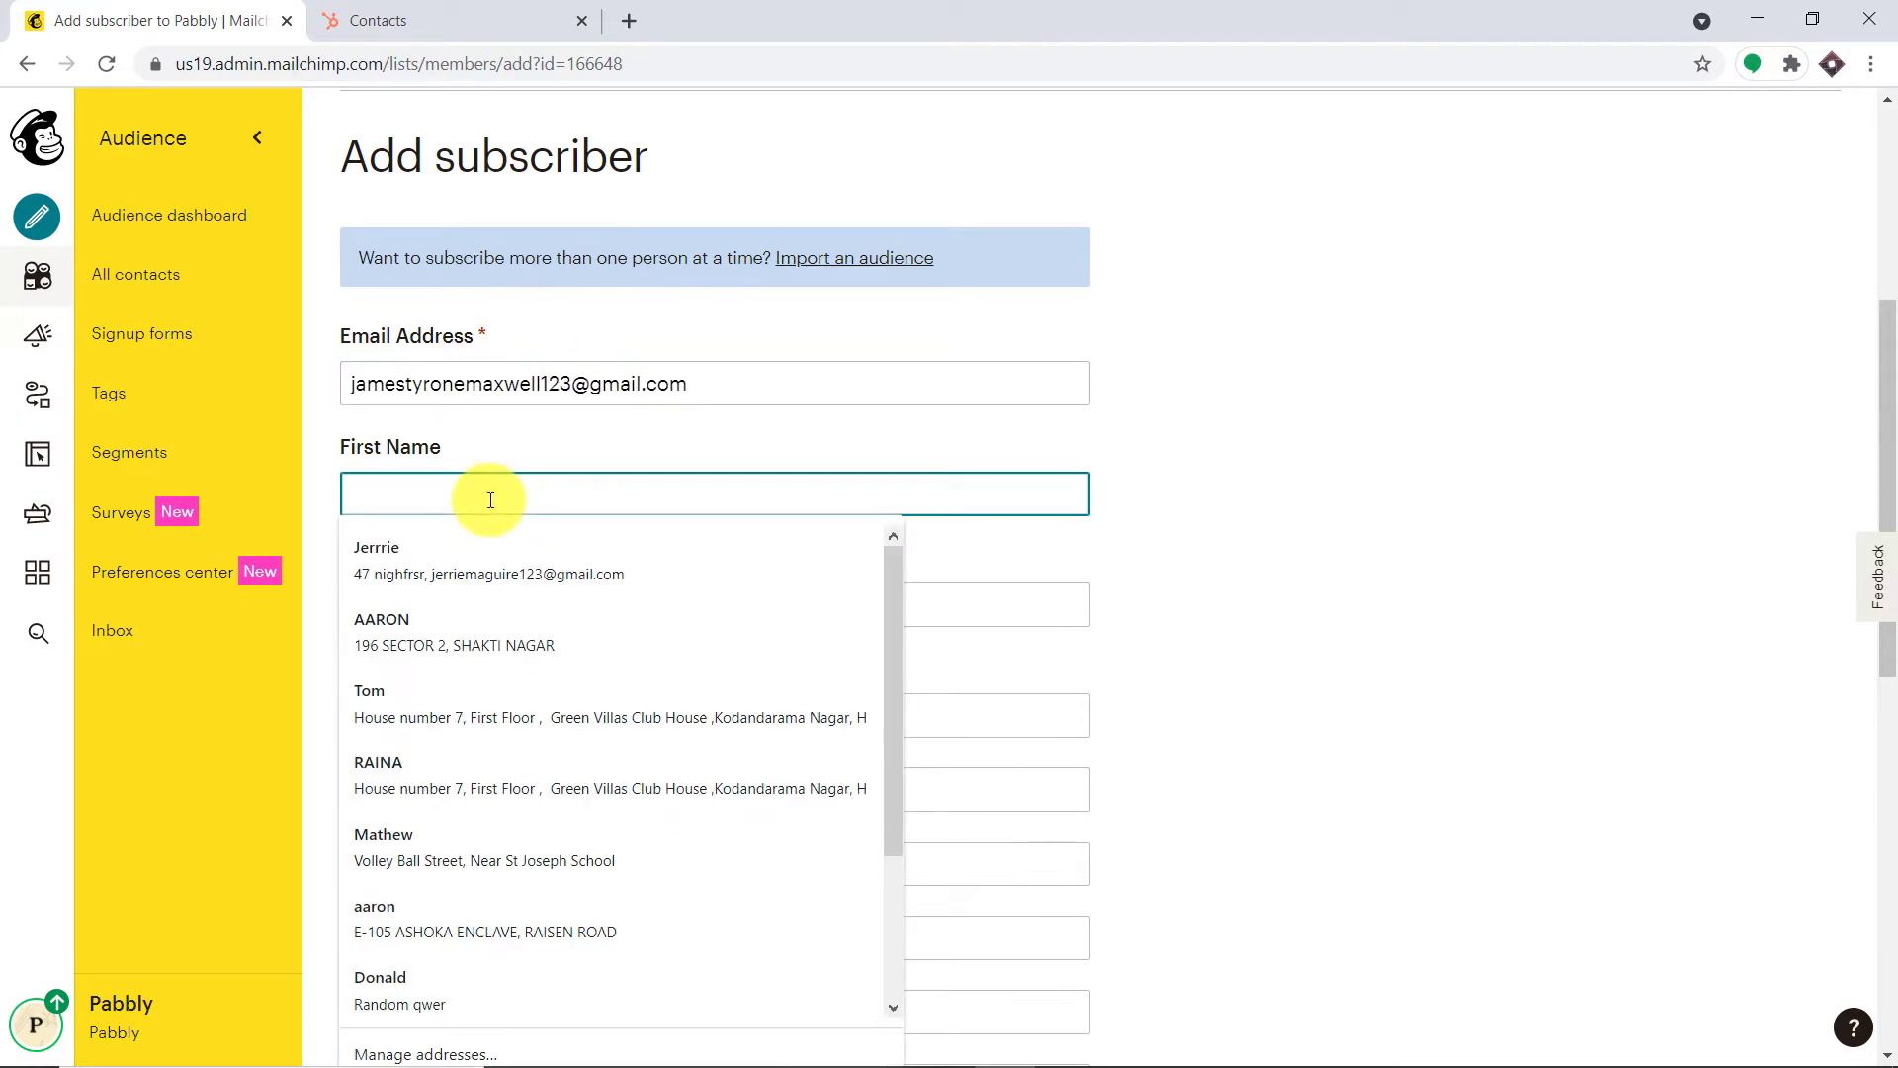
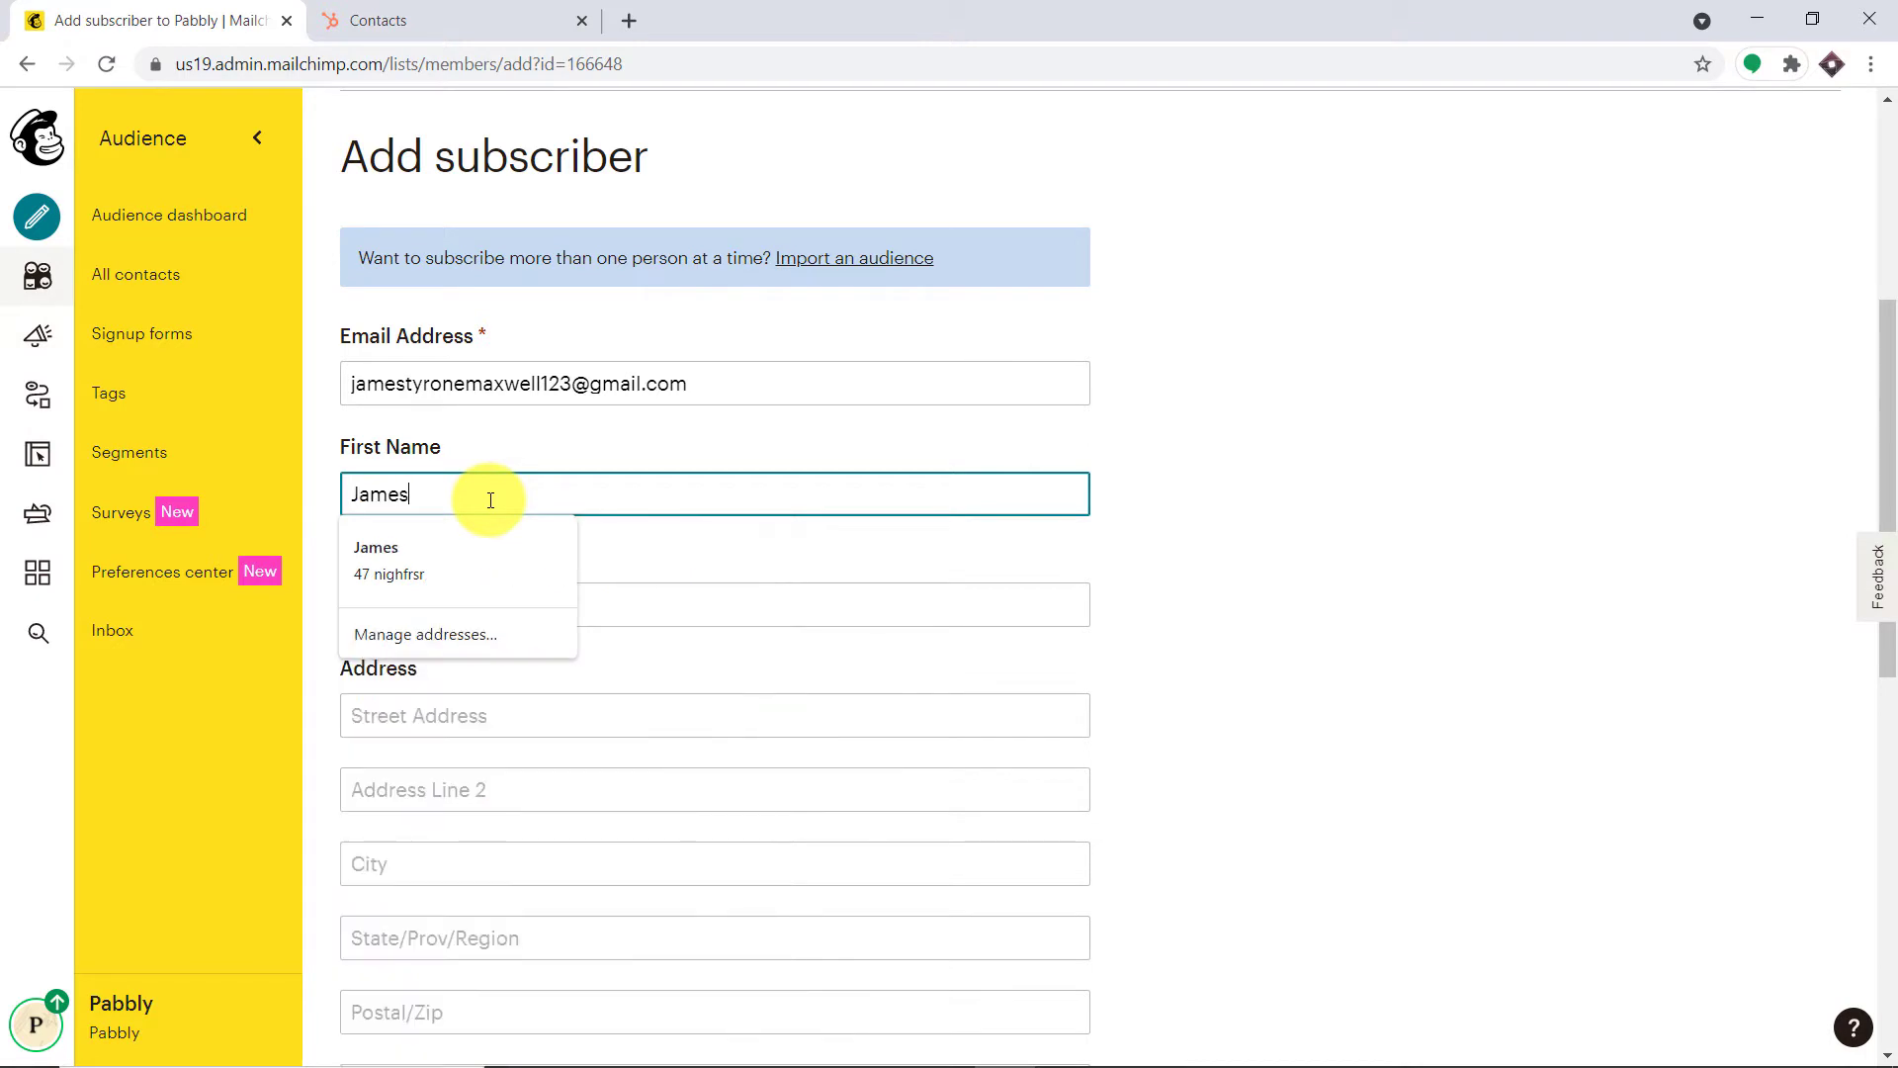
{"action": "left_click", "coordinate": [449, 590]}
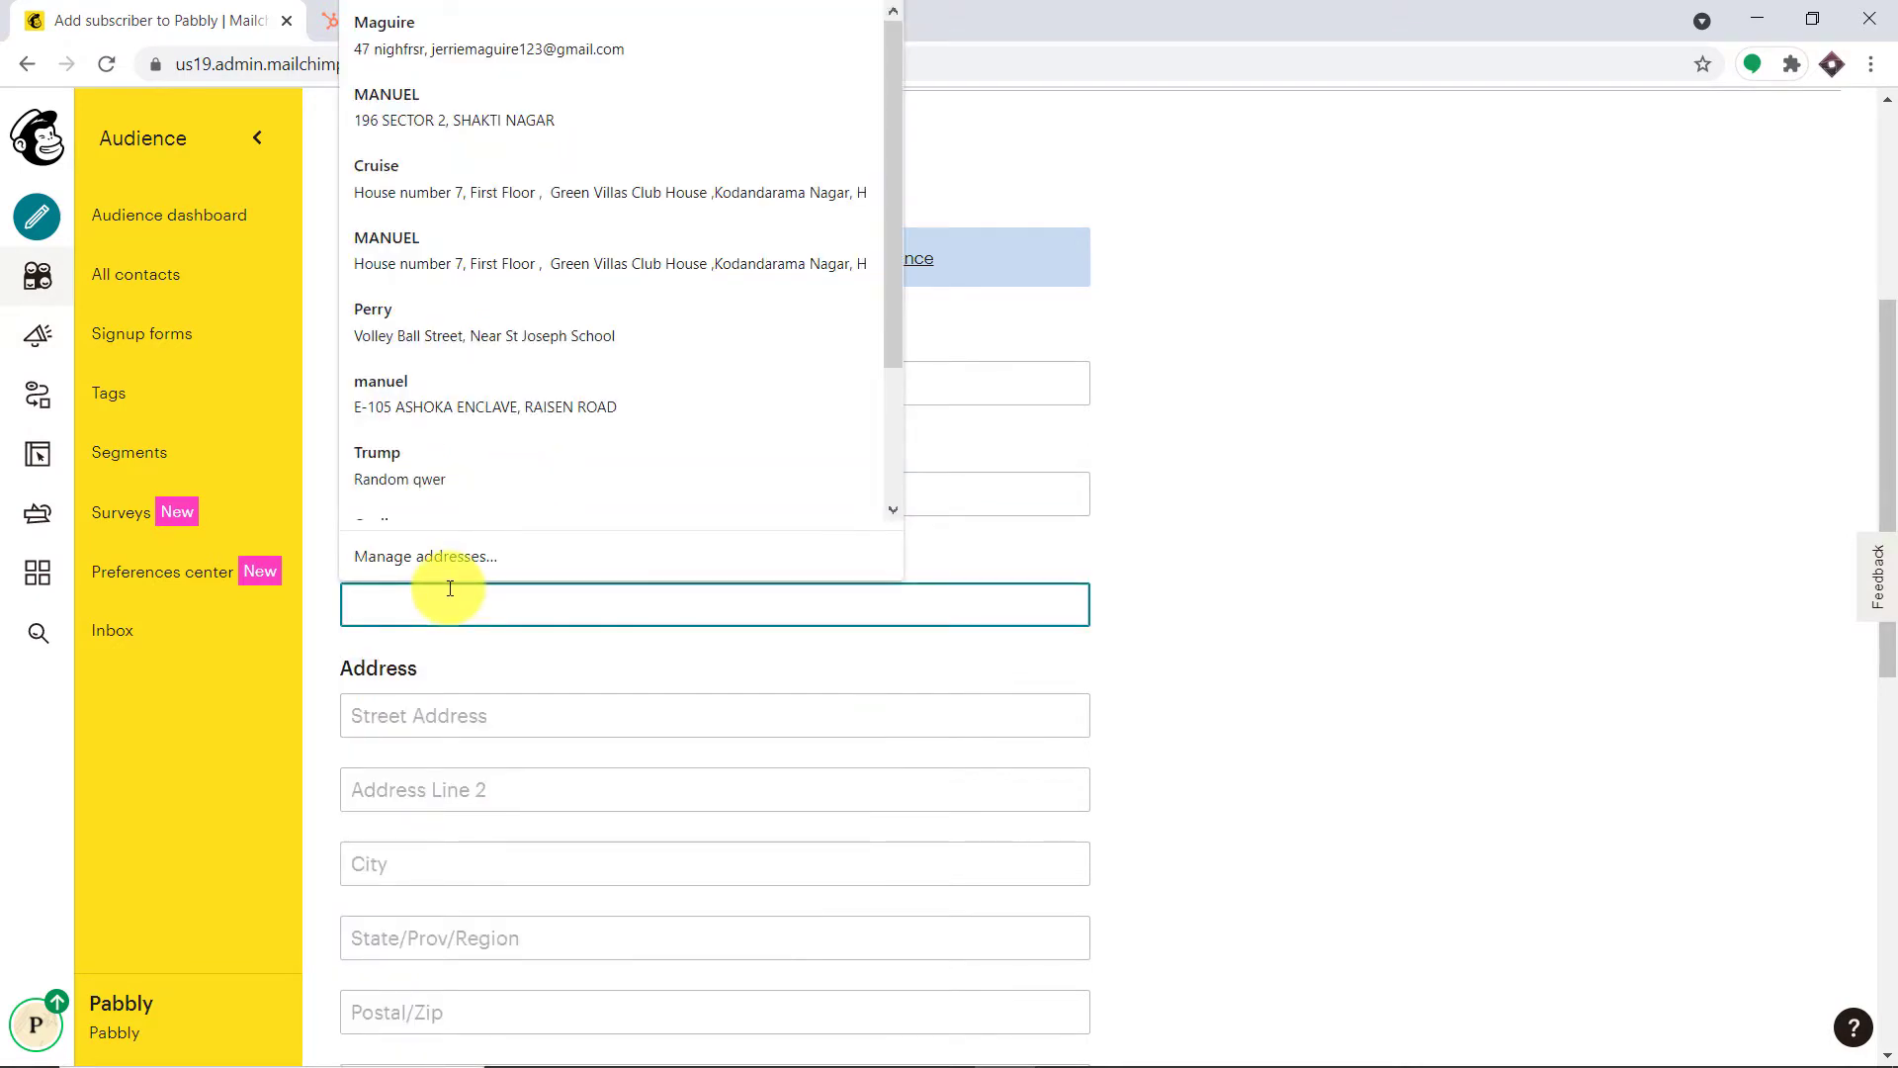
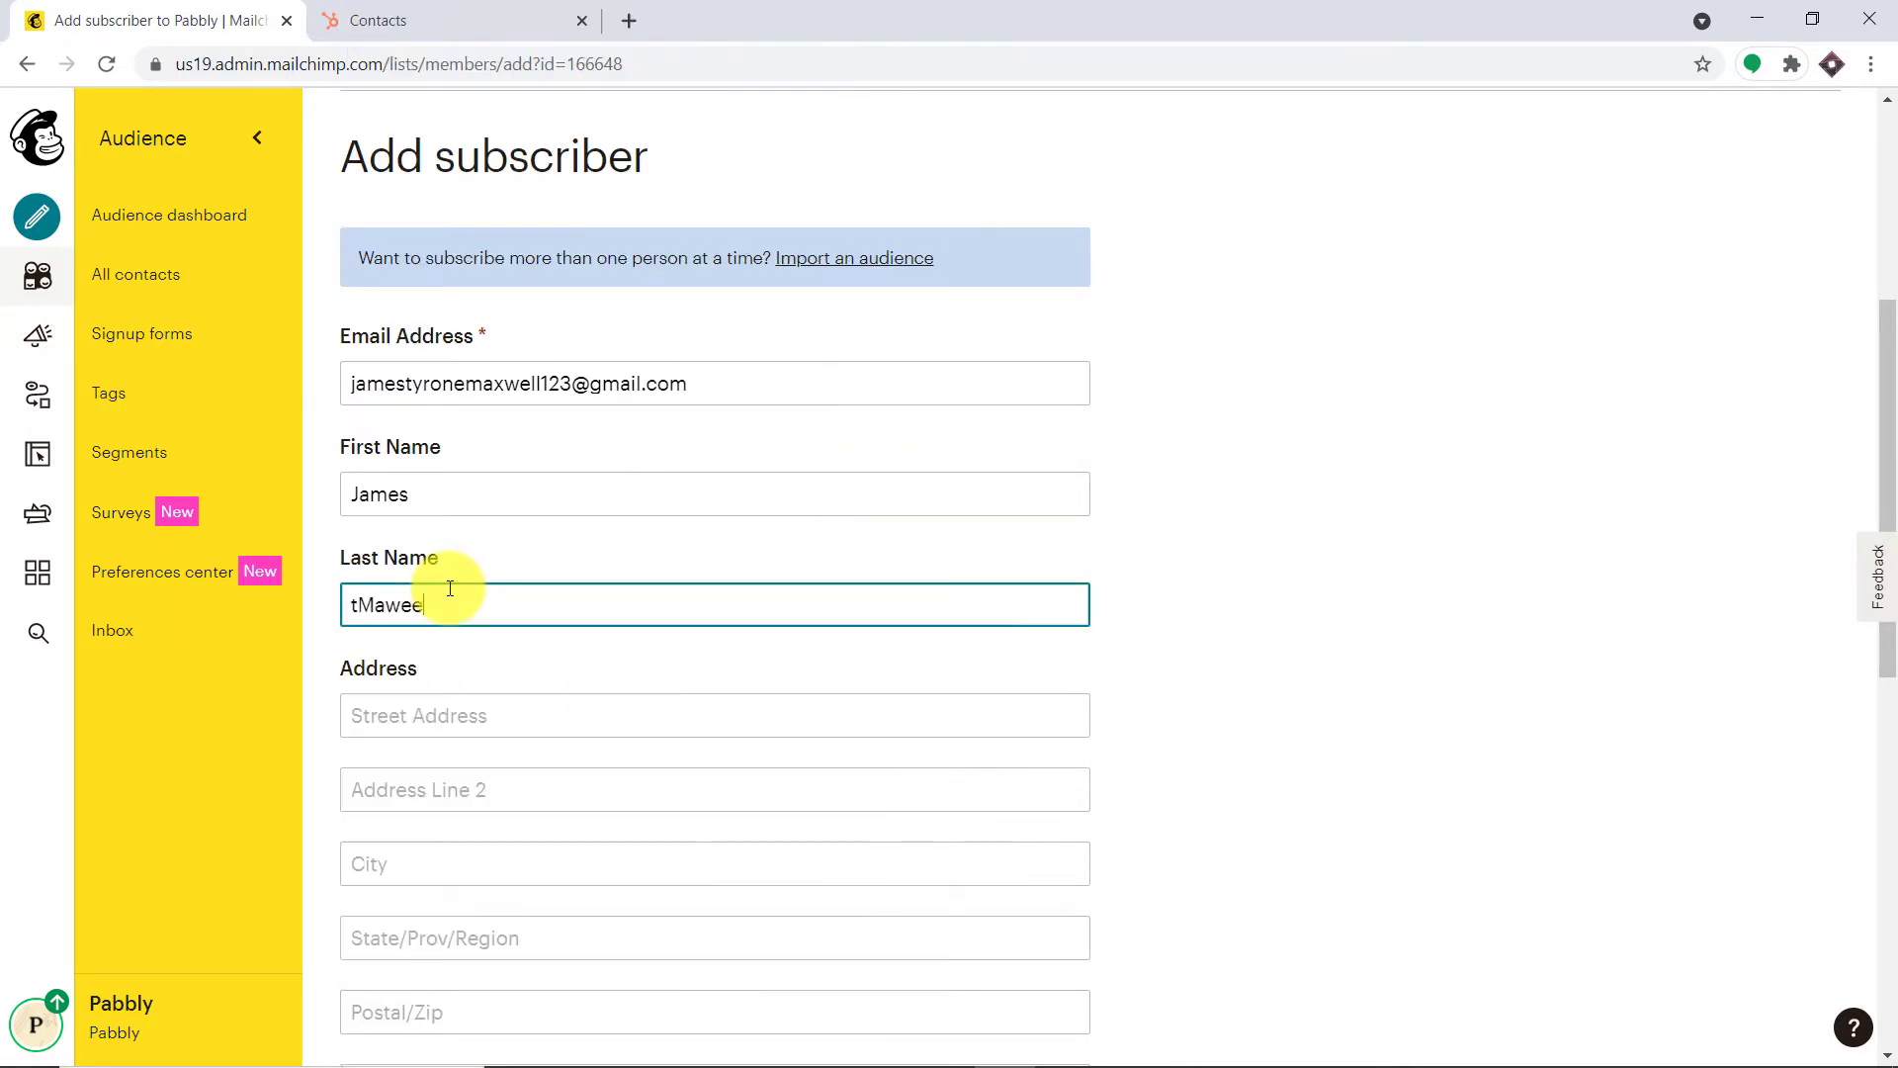
Autofill the address from a saved address, choose Text format and tick the e-mail permission box
{"action": "left_click", "coordinate": [489, 712]}
{"action": "left_click", "coordinate": [497, 596]}
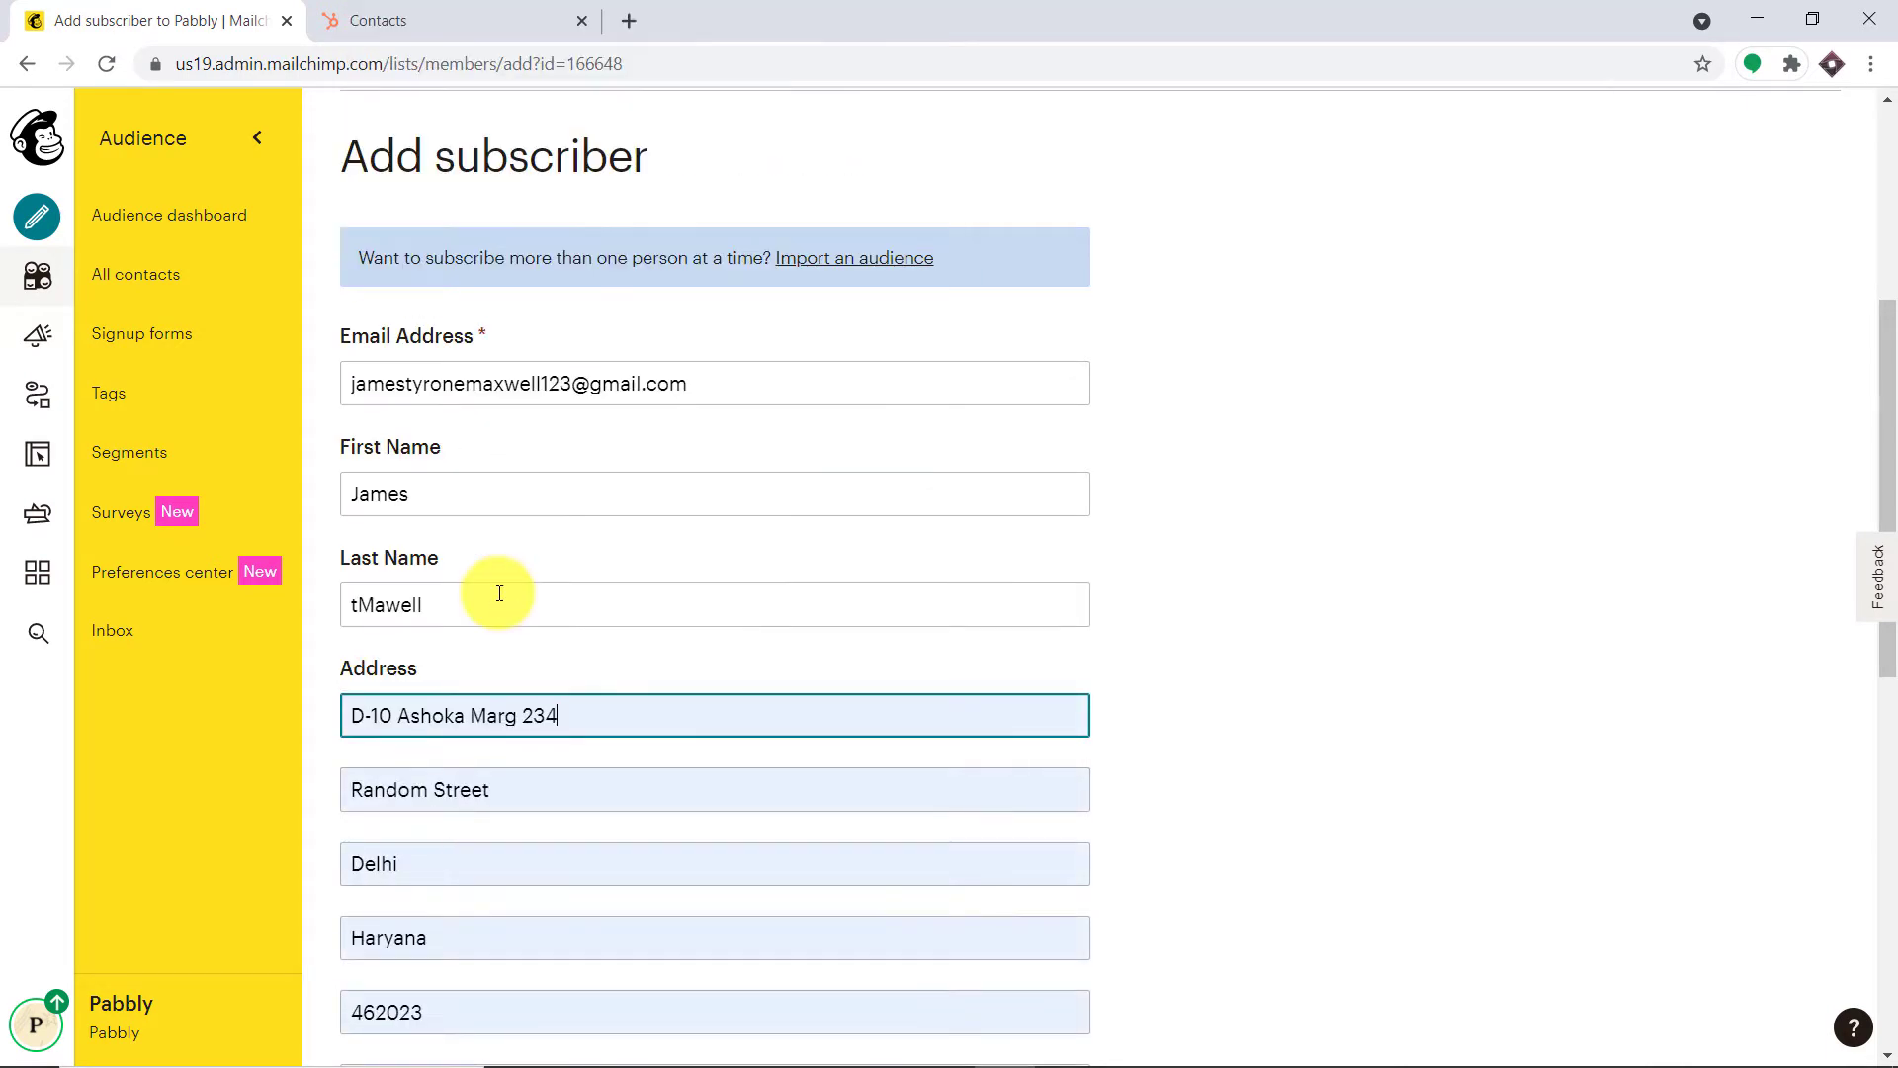
{"action": "scroll", "coordinate": [627, 580], "scroll_direction": "down", "scroll_amount": 5}
{"action": "scroll", "coordinate": [649, 553], "scroll_direction": "down", "scroll_amount": 1}
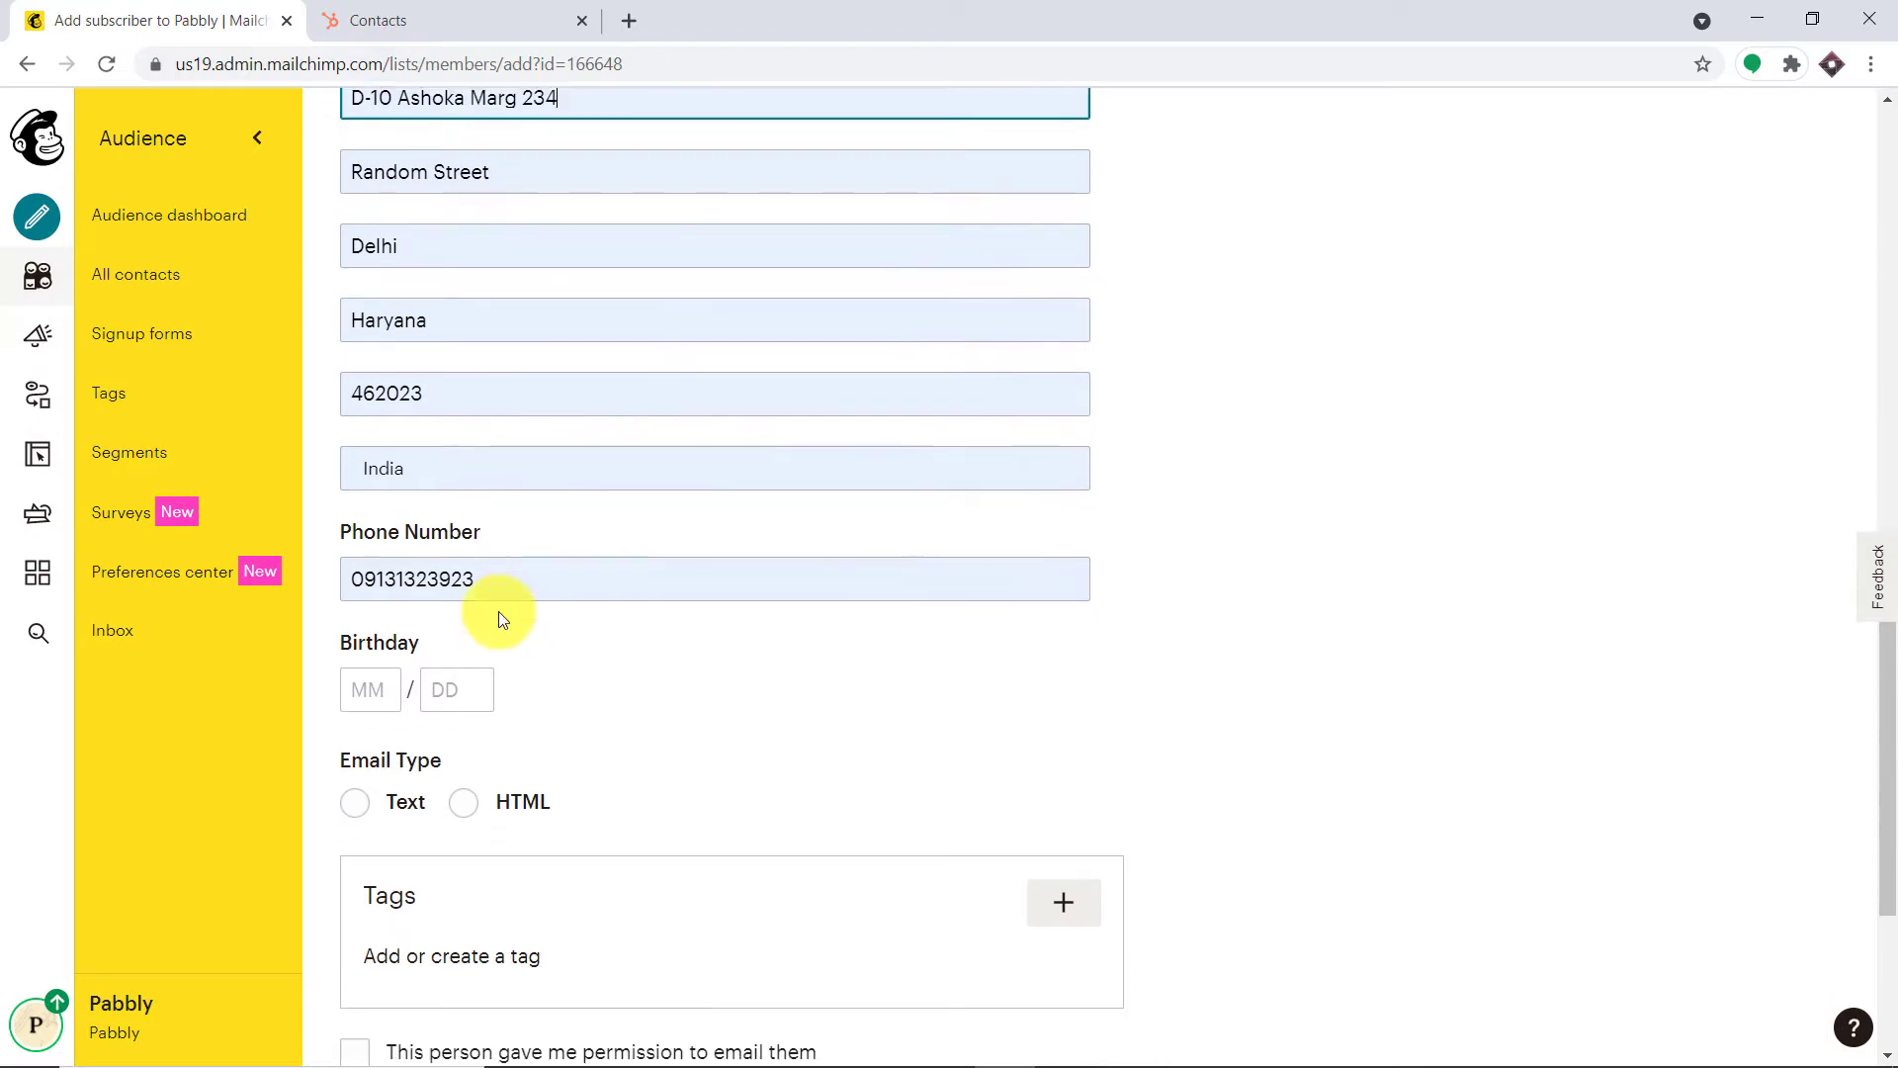
{"action": "scroll", "coordinate": [454, 692], "scroll_direction": "down", "scroll_amount": 3}
{"action": "left_click", "coordinate": [359, 559]}
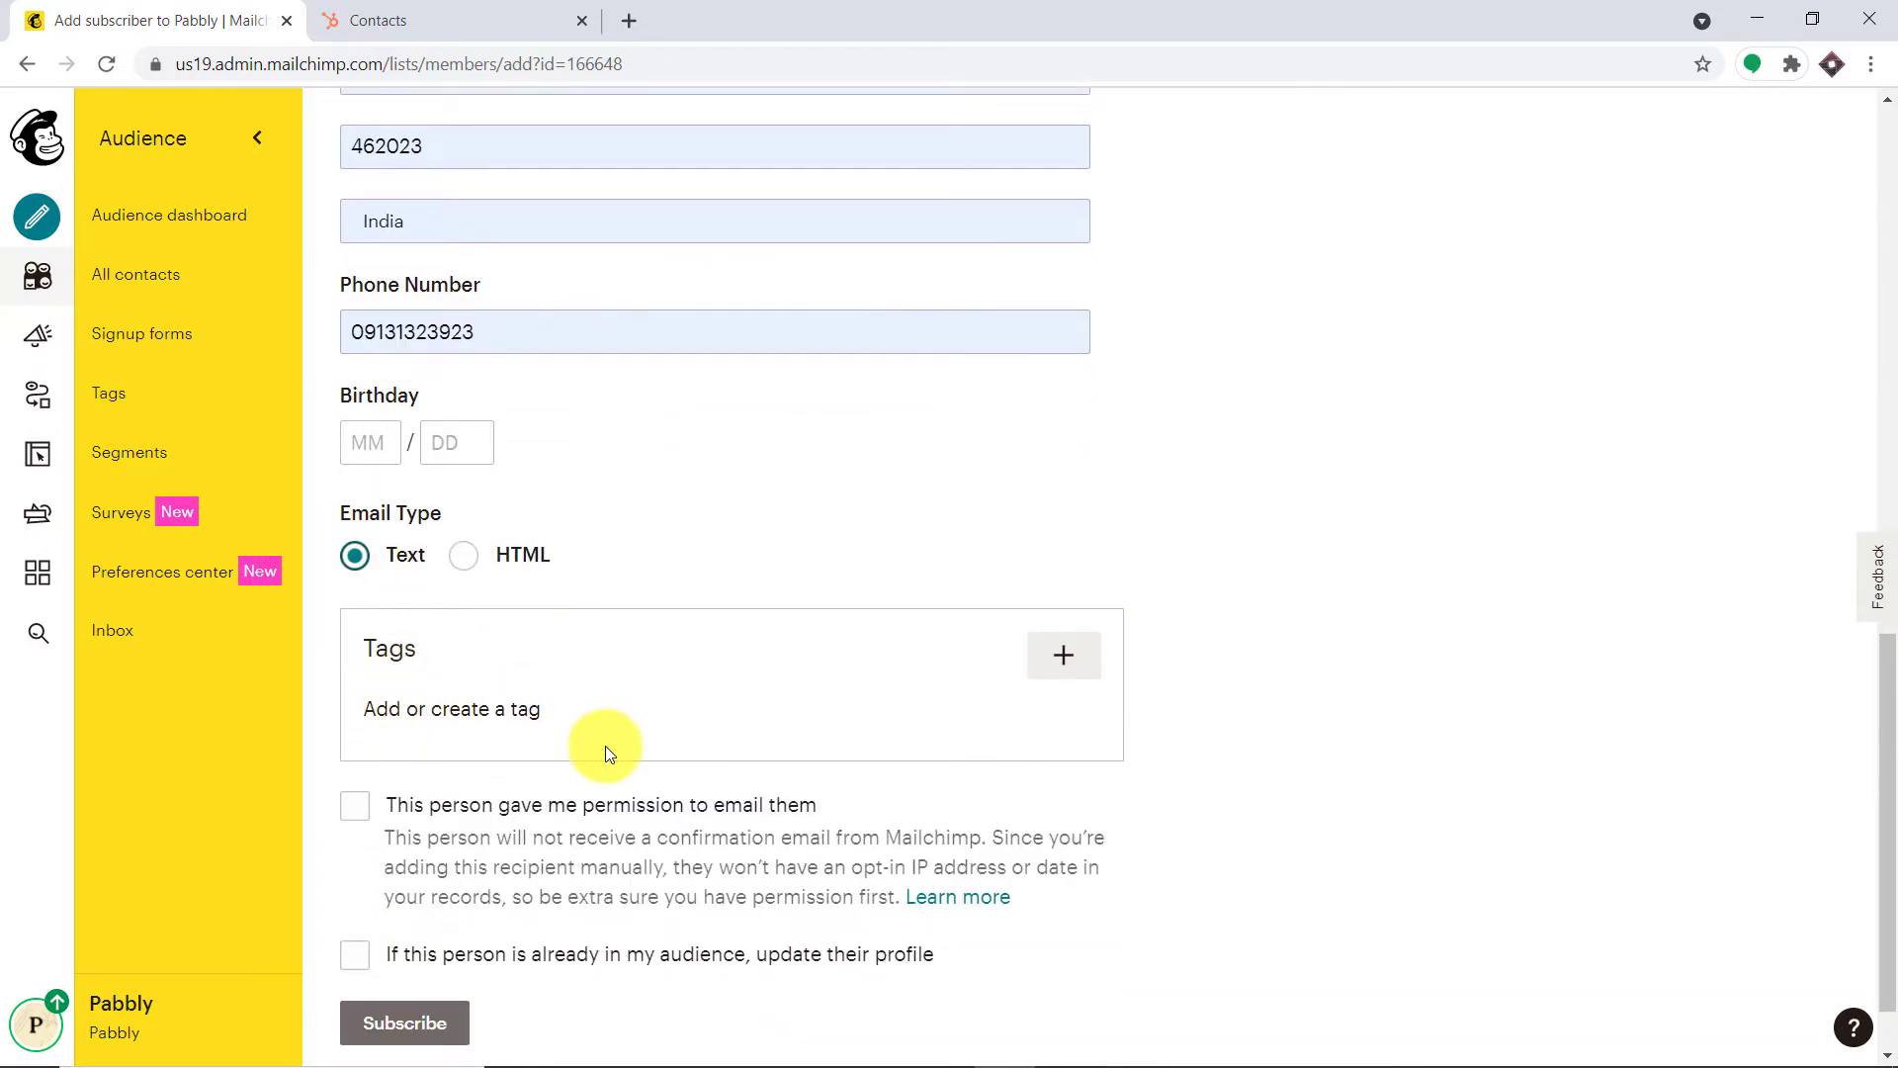
{"action": "scroll", "coordinate": [605, 745], "scroll_direction": "down", "scroll_amount": 1}
{"action": "left_click", "coordinate": [356, 716]}
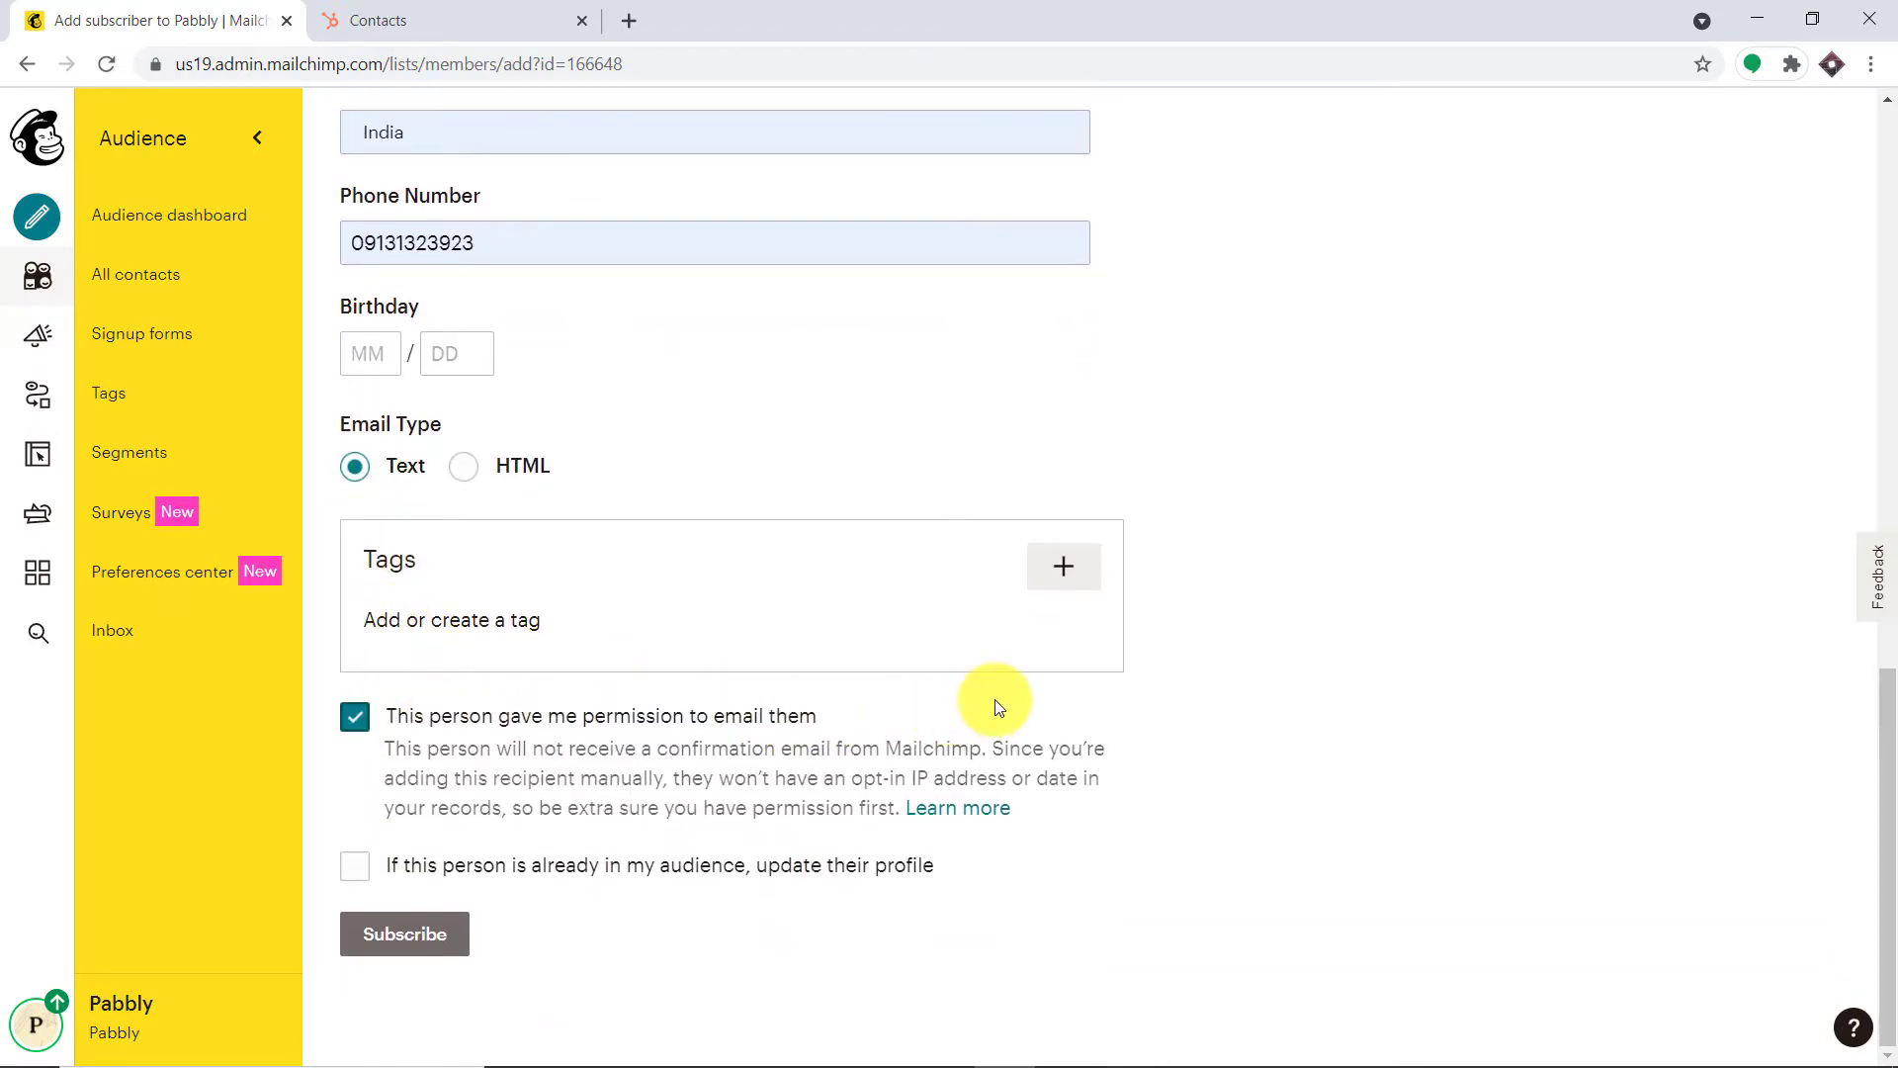
Subscribe the contact, then reload the HubSpot contacts list showing 33 contacts
{"action": "left_click", "coordinate": [411, 945]}
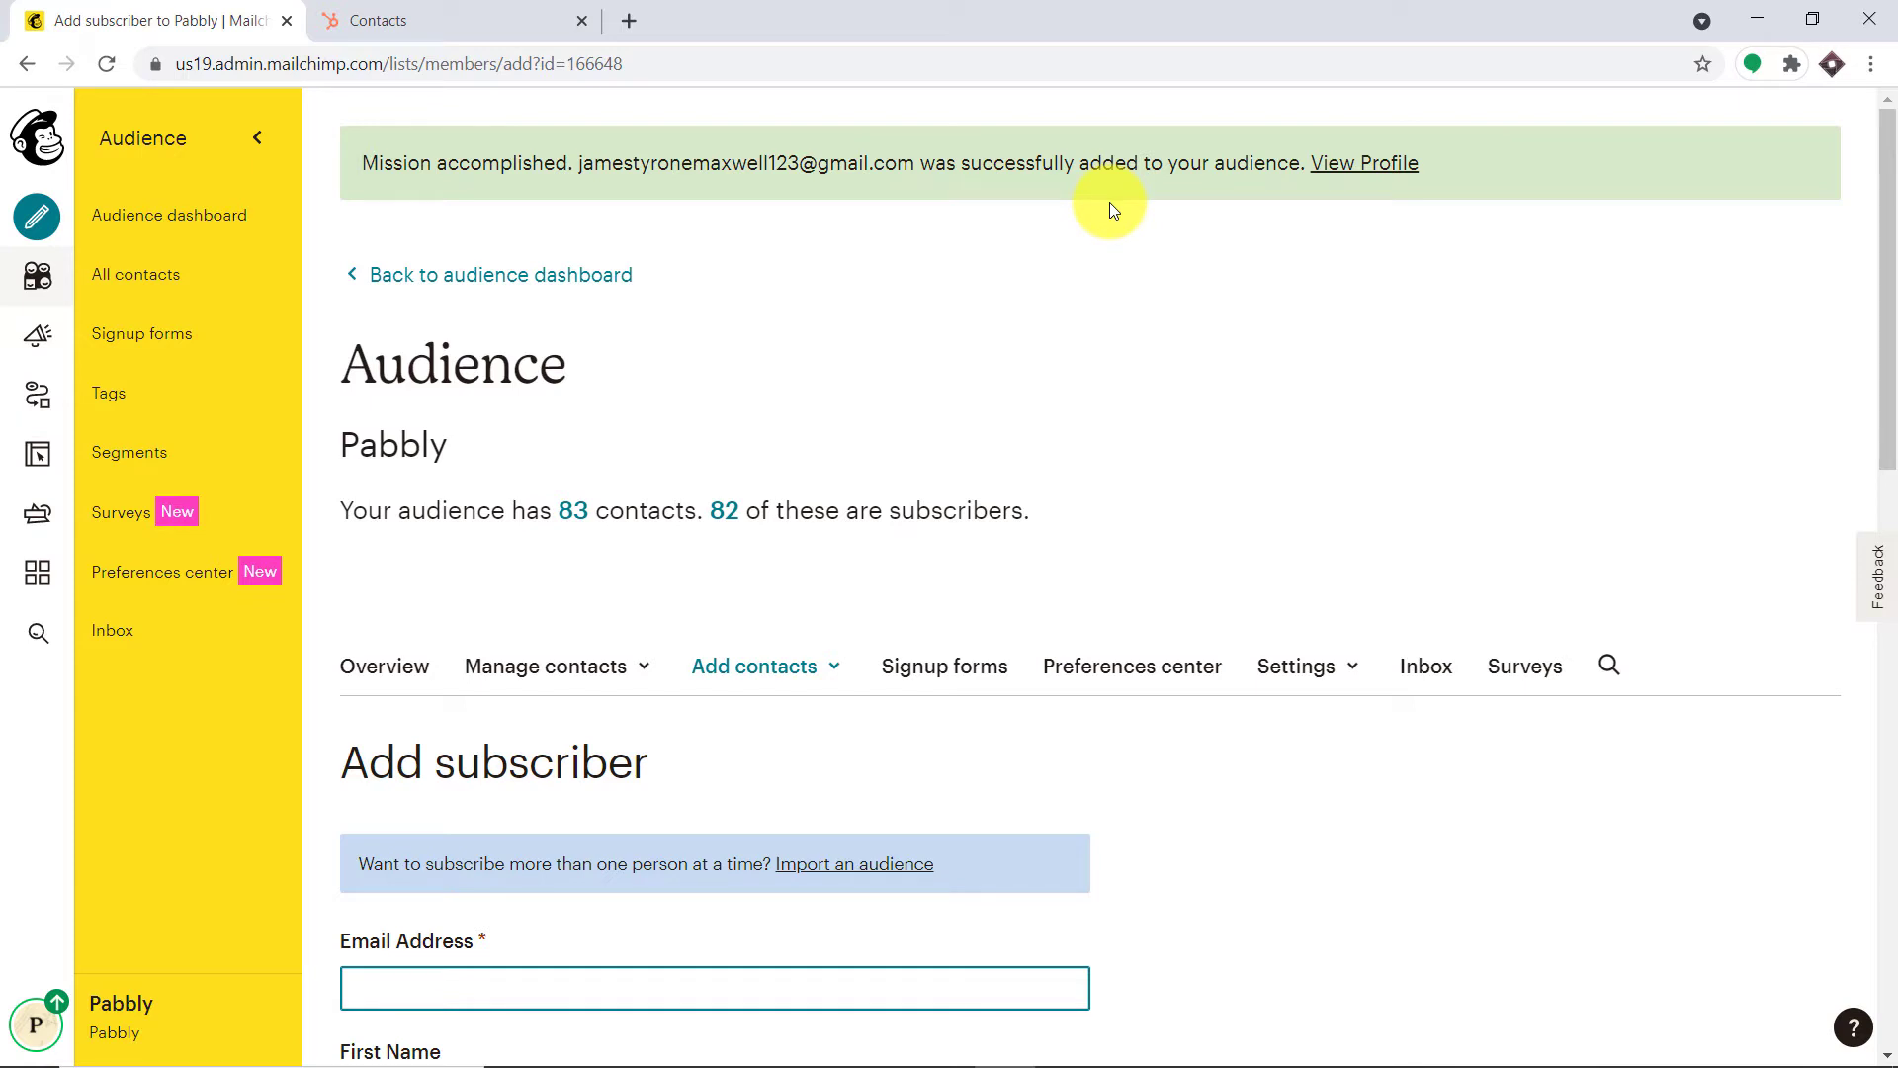
{"action": "left_click", "coordinate": [490, 14]}
{"action": "left_click", "coordinate": [105, 61]}
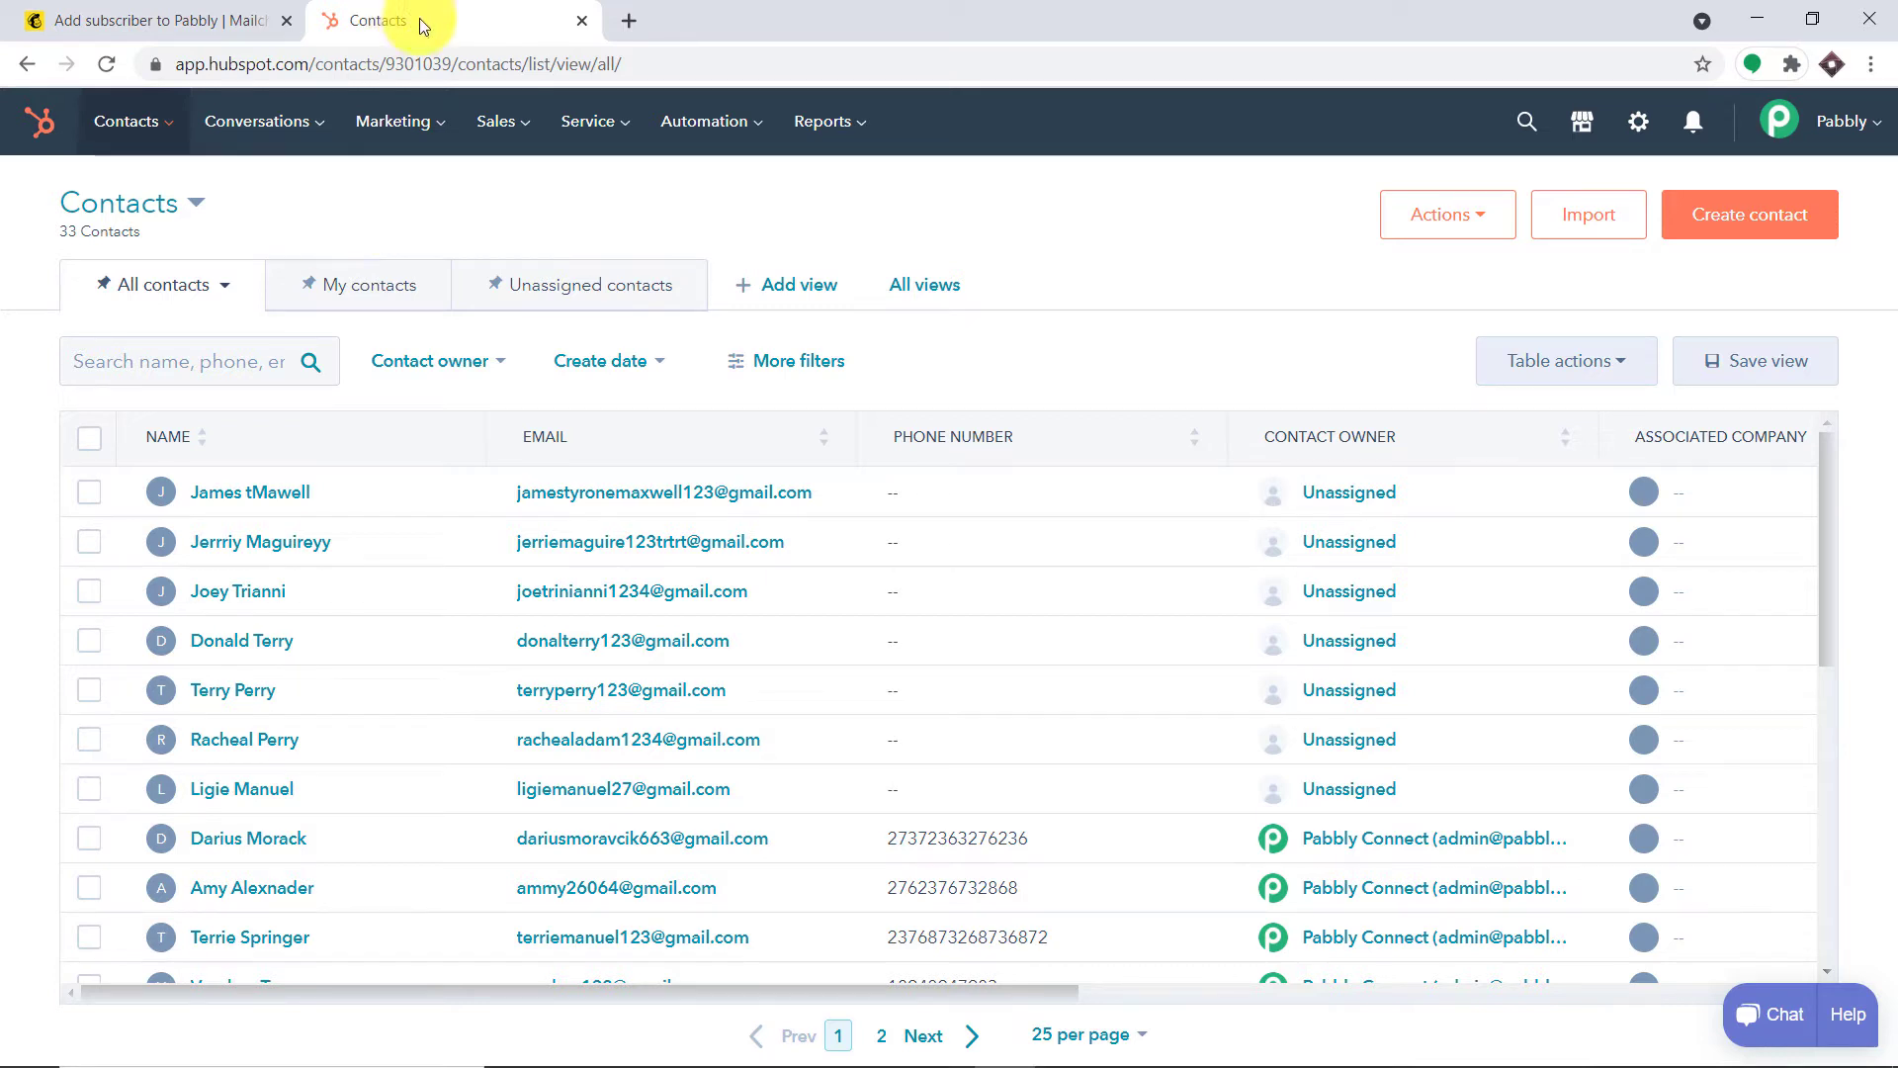
Go to pabbly.com in a new tab, sign in, and scroll the All Apps page to Connect
{"action": "left_click", "coordinate": [630, 21]}
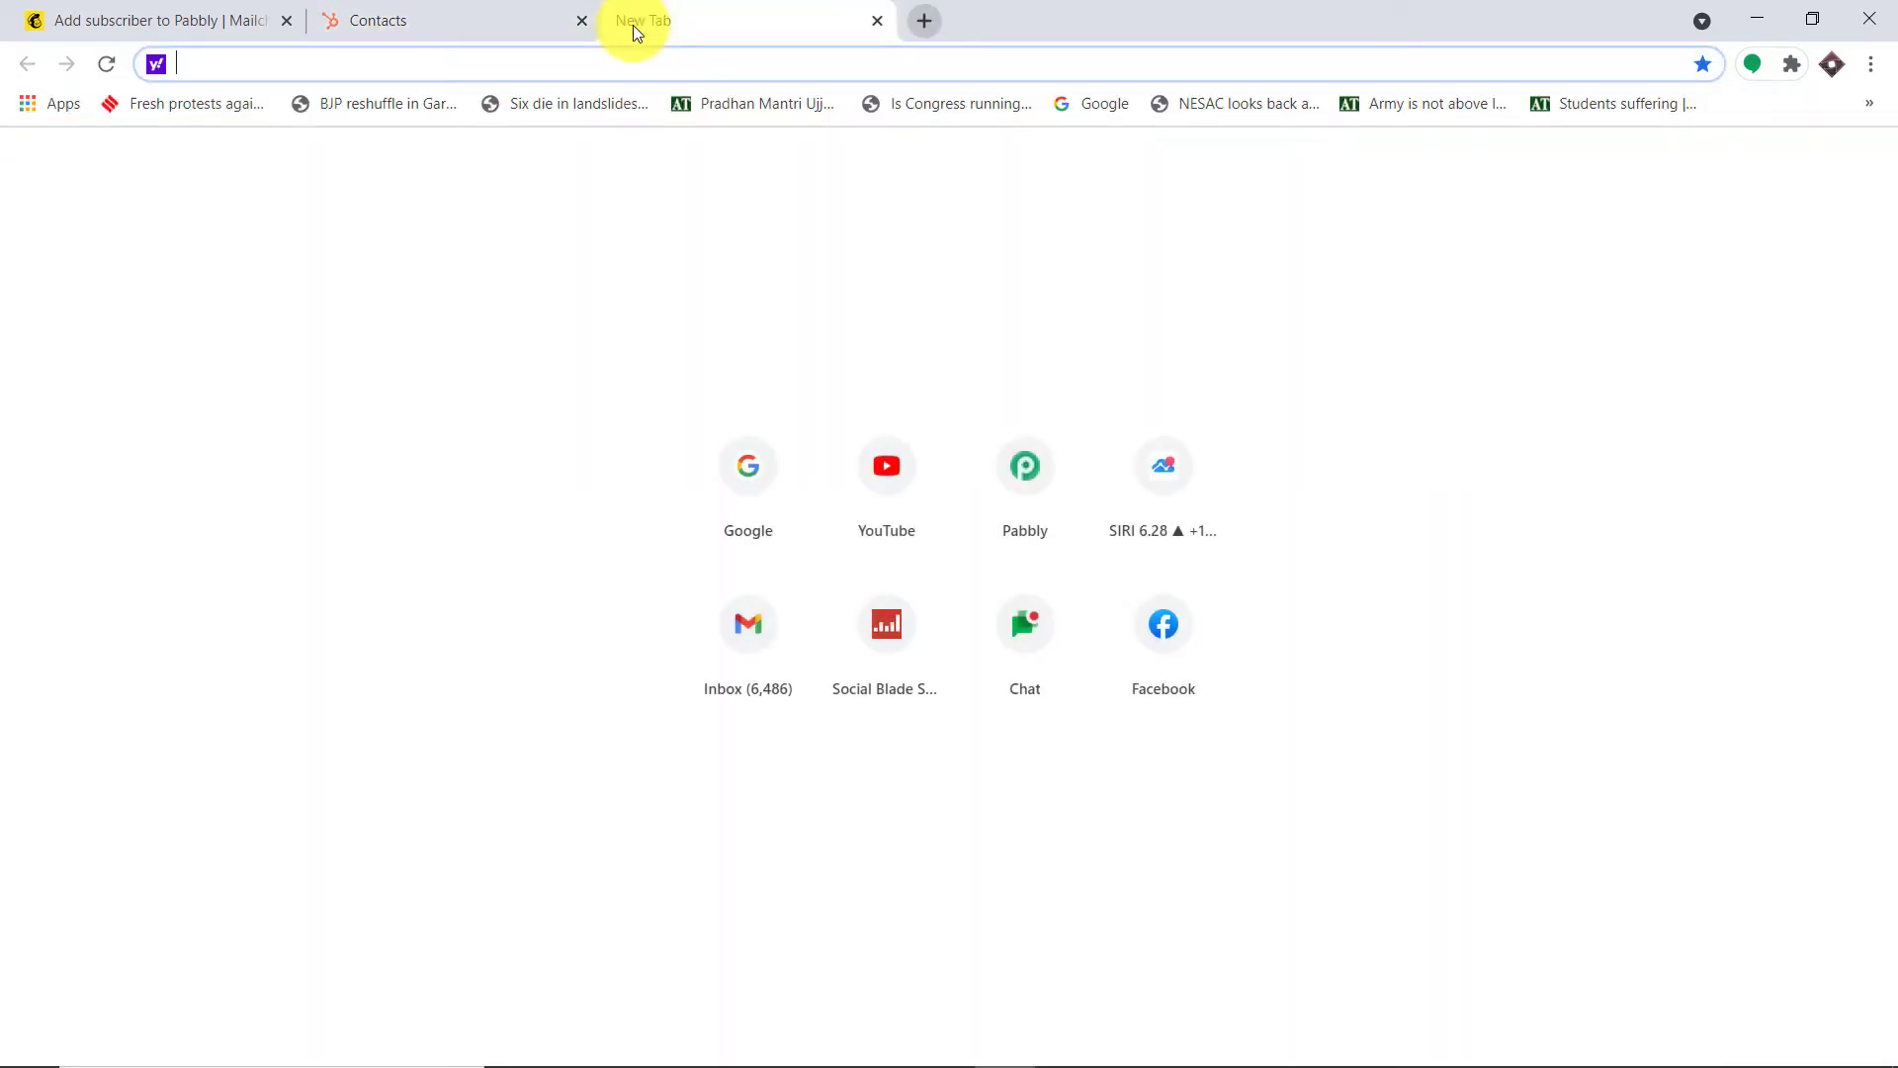
{"action": "type", "text": "p"}
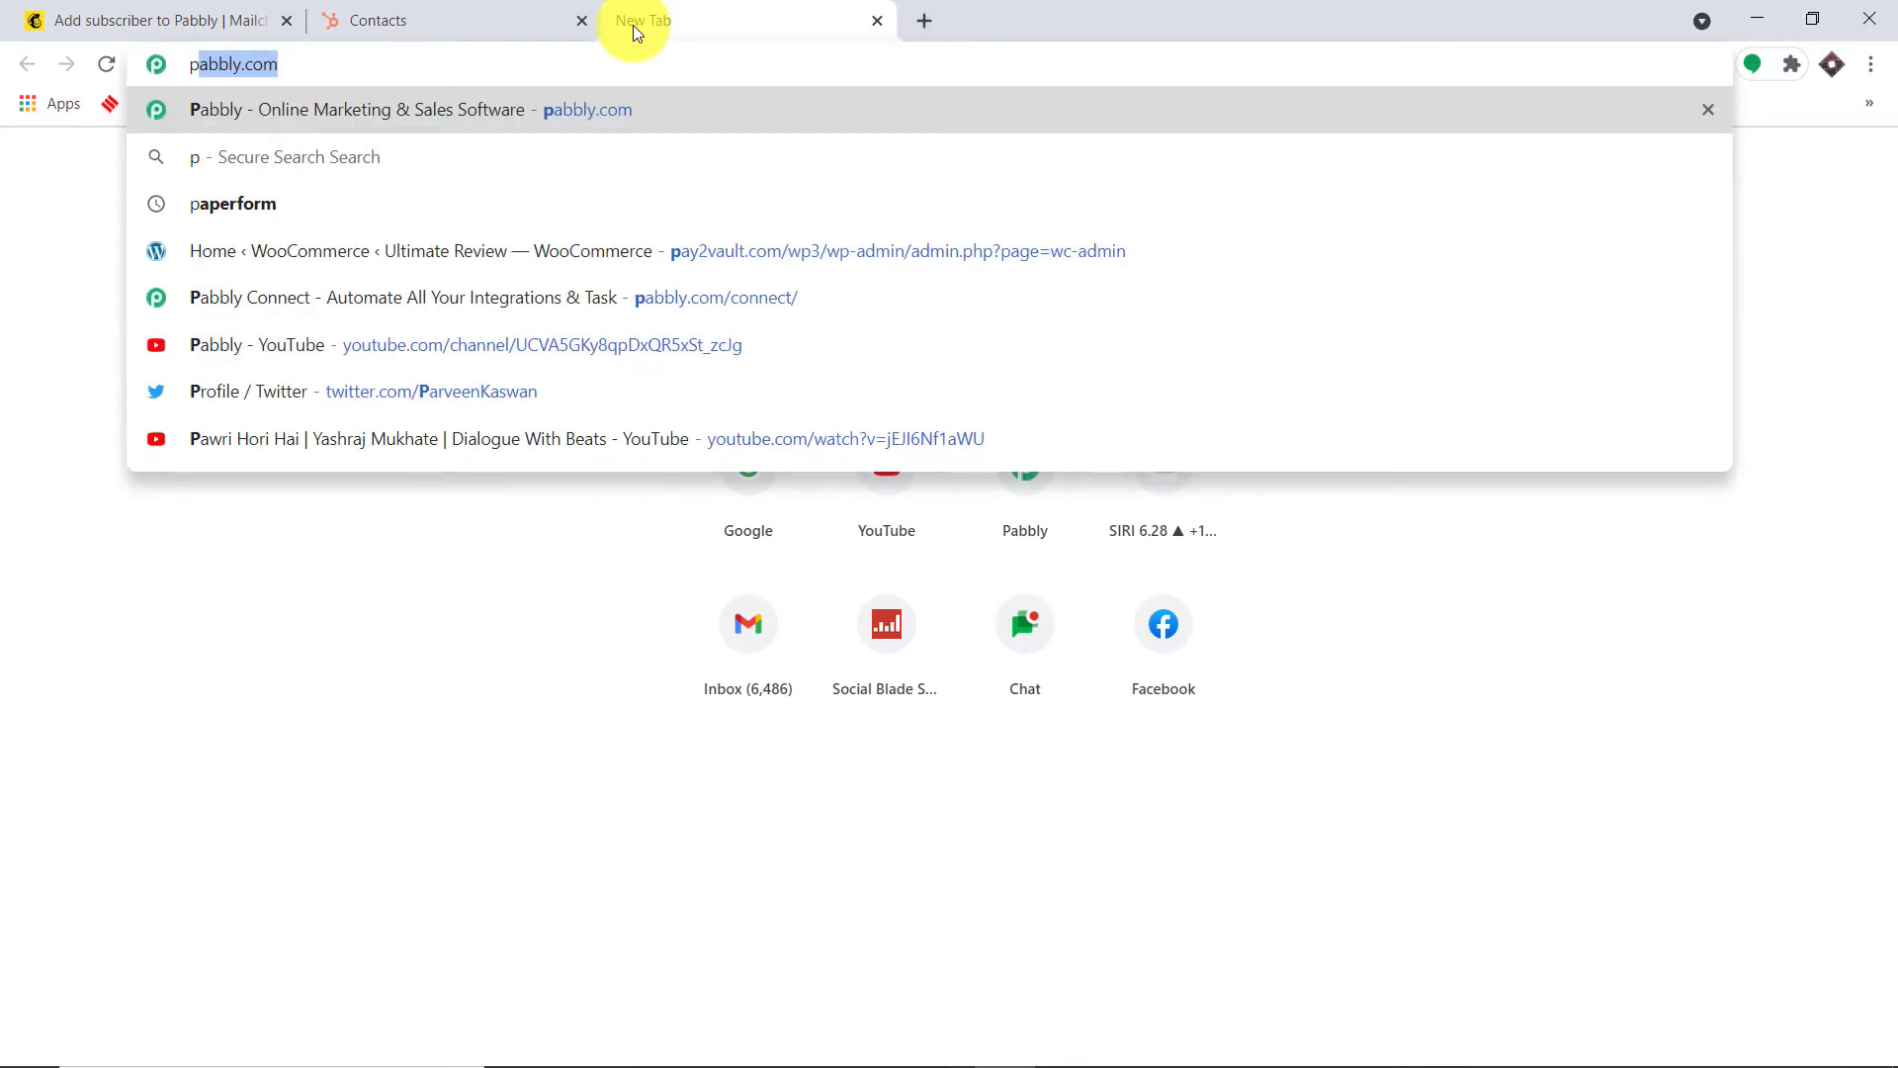
{"action": "key", "text": "Return"}
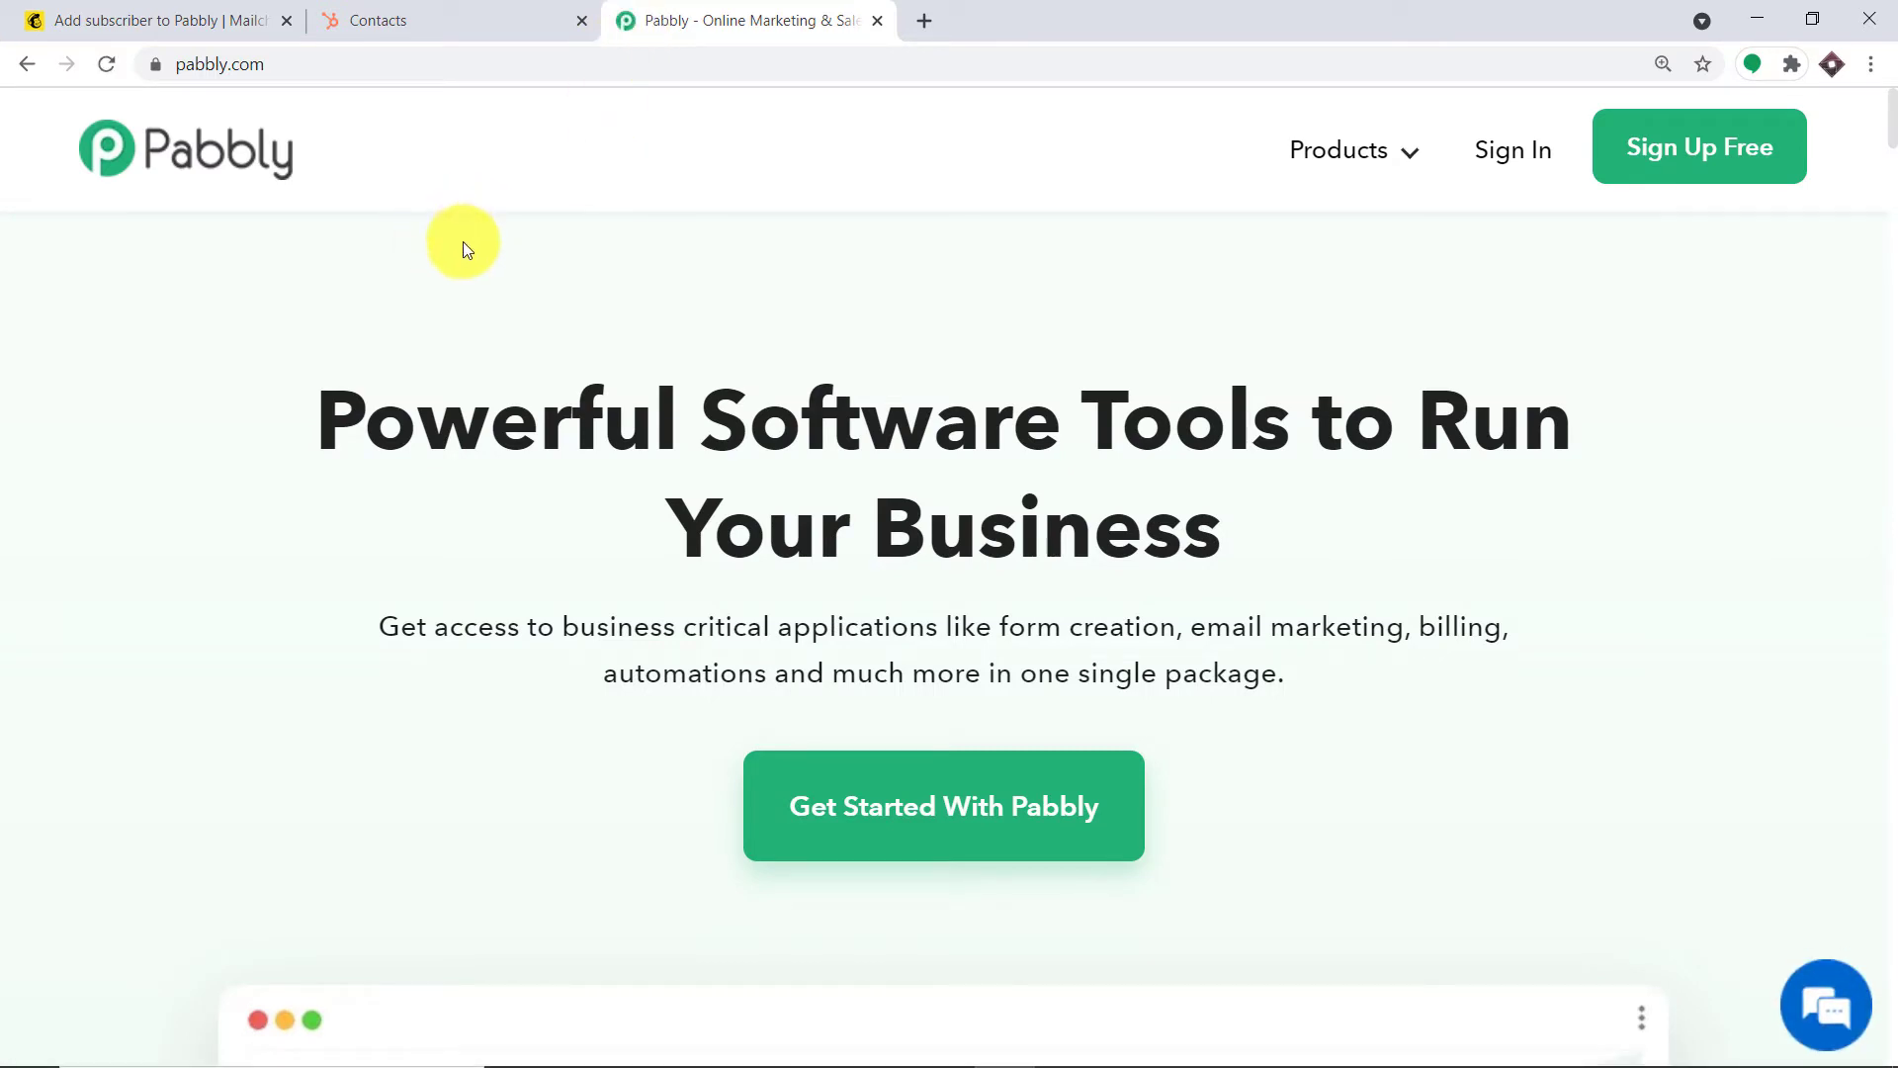
{"action": "left_click", "coordinate": [1513, 173]}
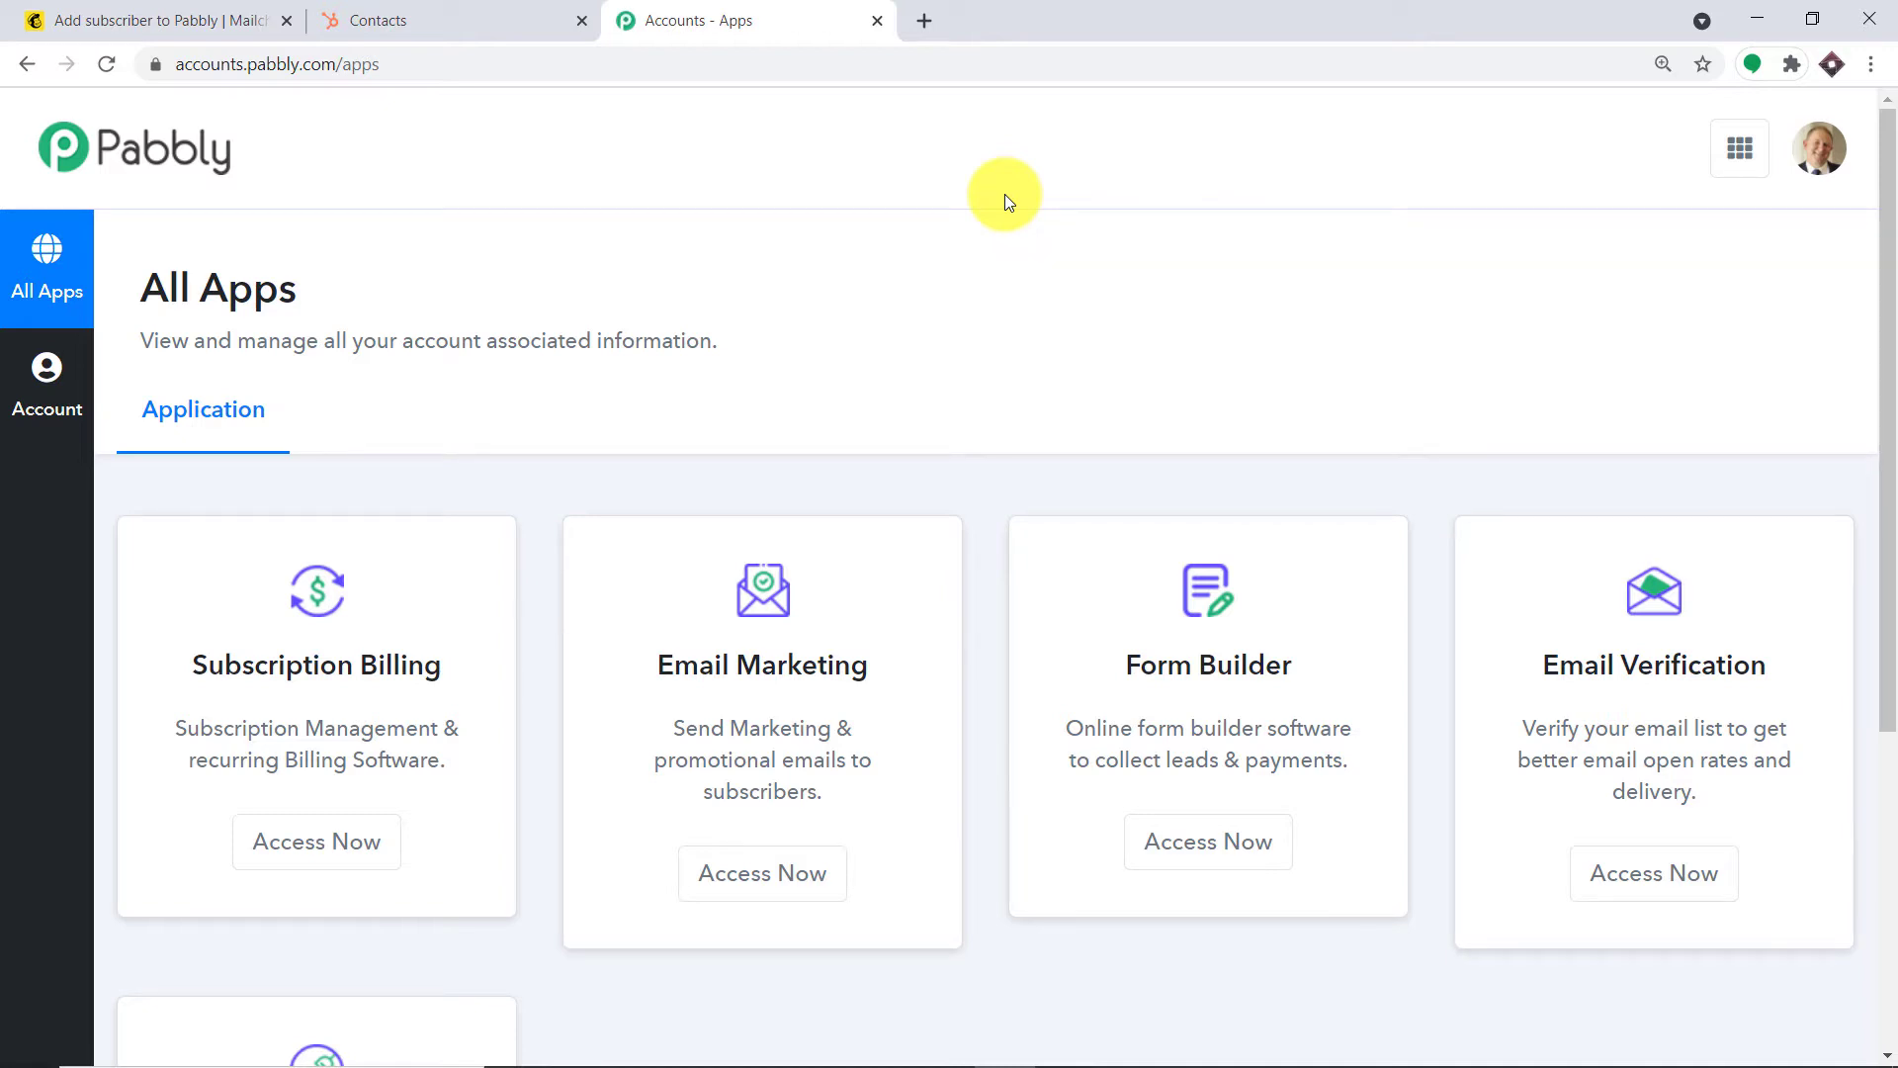
{"action": "scroll", "coordinate": [1051, 337], "scroll_direction": "down", "scroll_amount": 5}
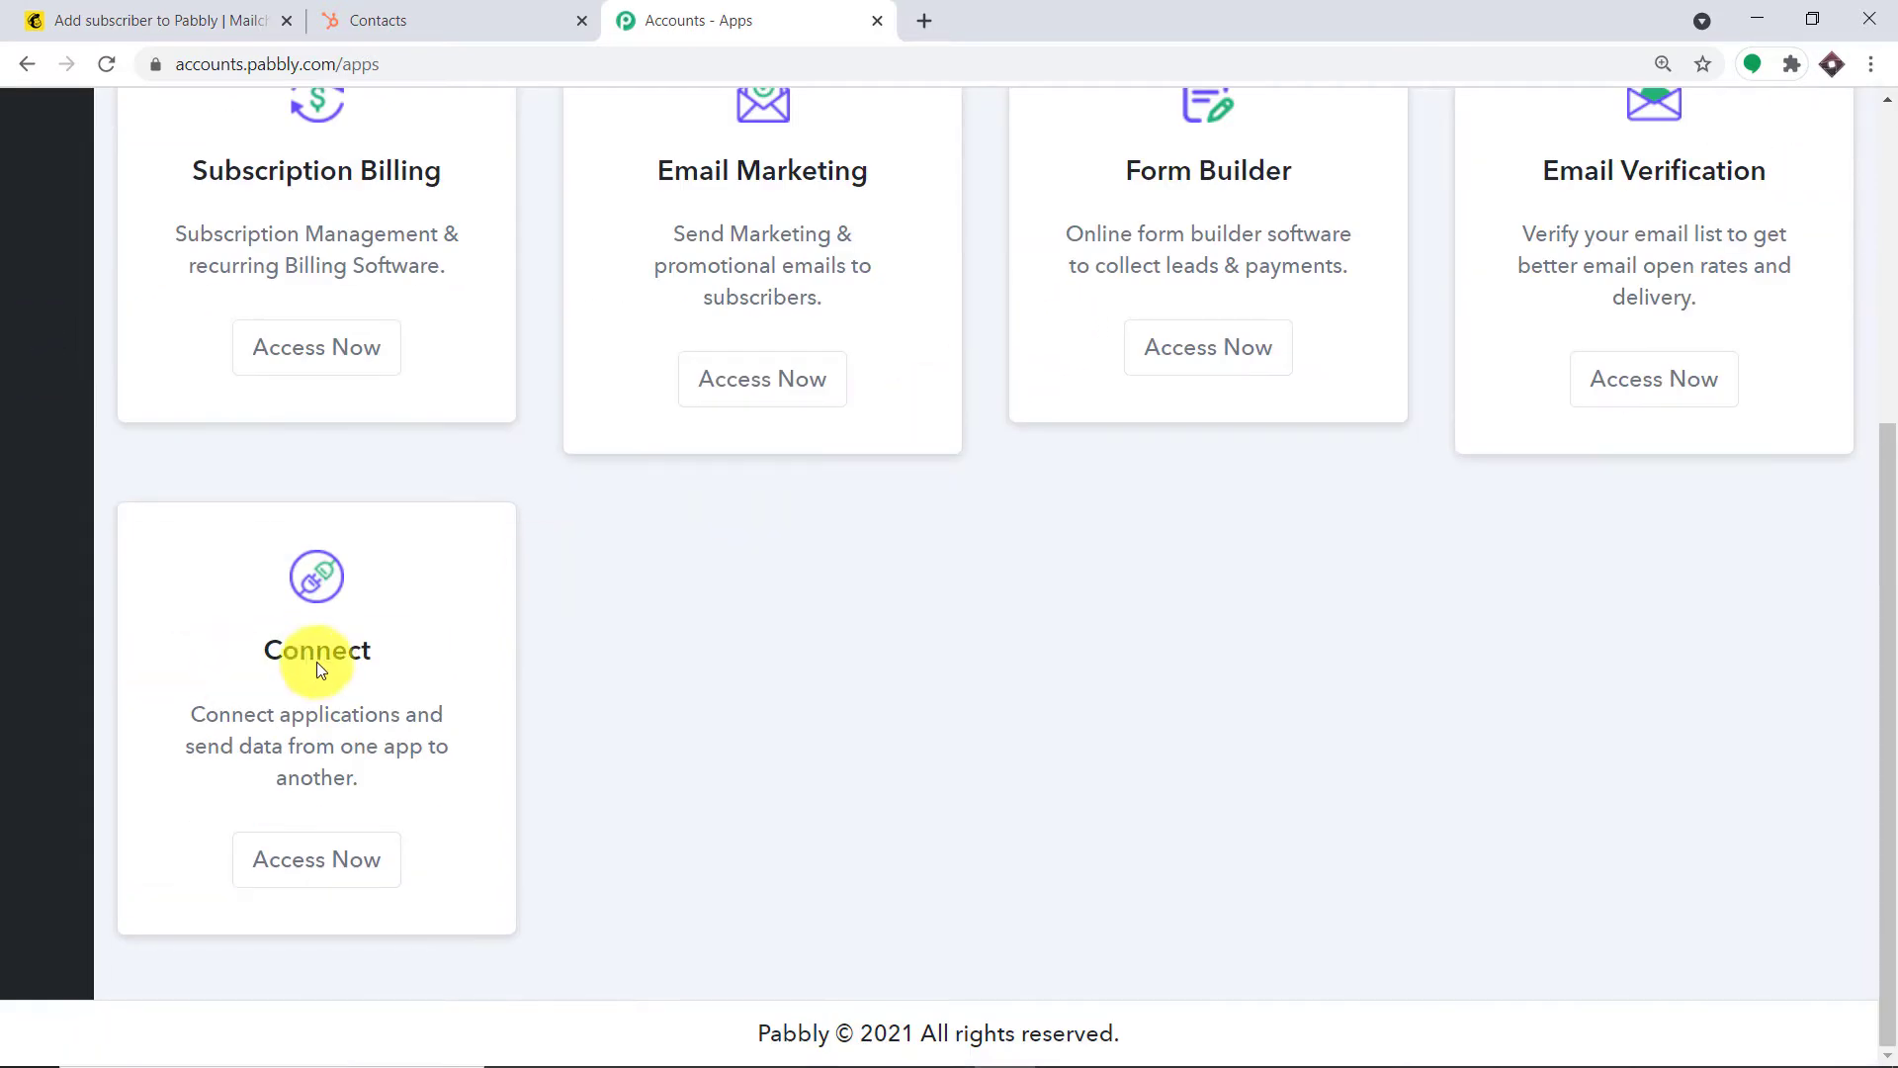
Open Pabbly Connect, switch off the Mailchimp Integration workflow, and start a new workflow
{"action": "left_click", "coordinate": [330, 852]}
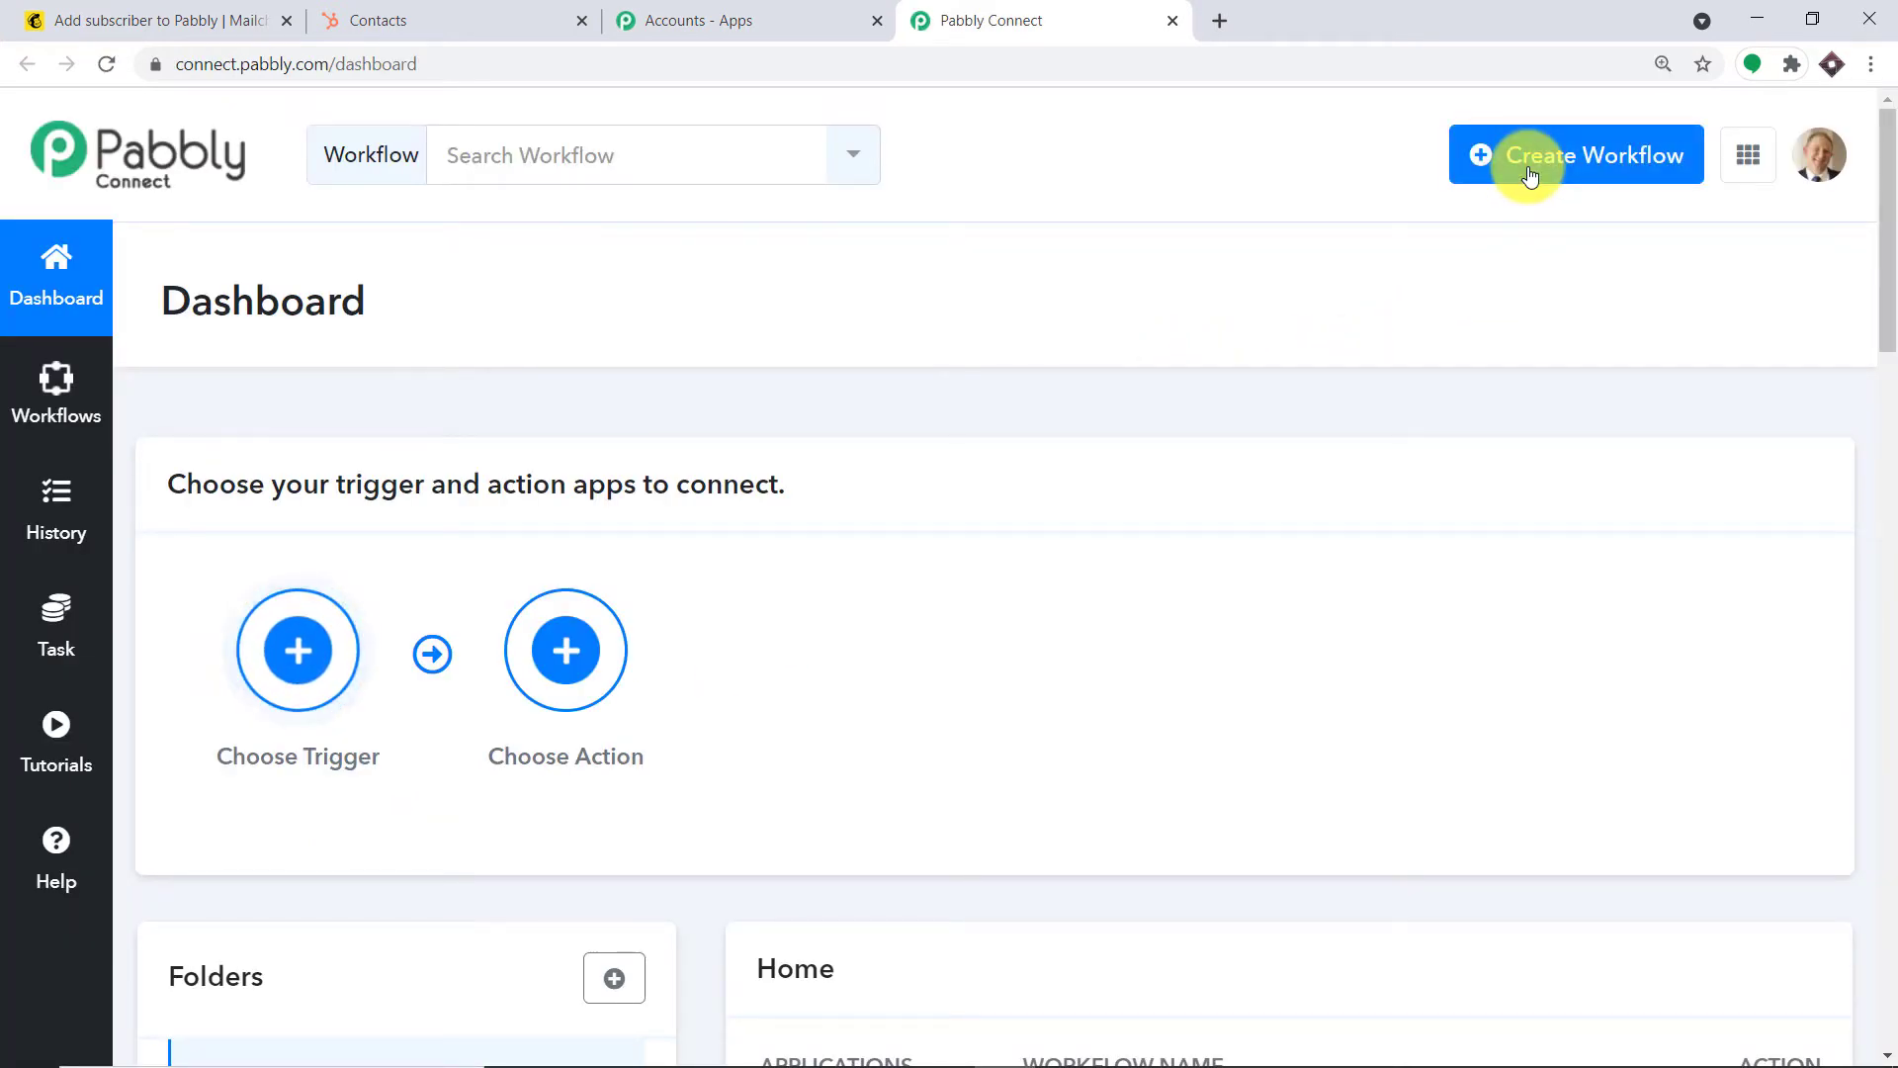
{"action": "scroll", "coordinate": [1279, 297], "scroll_direction": "down", "scroll_amount": 5}
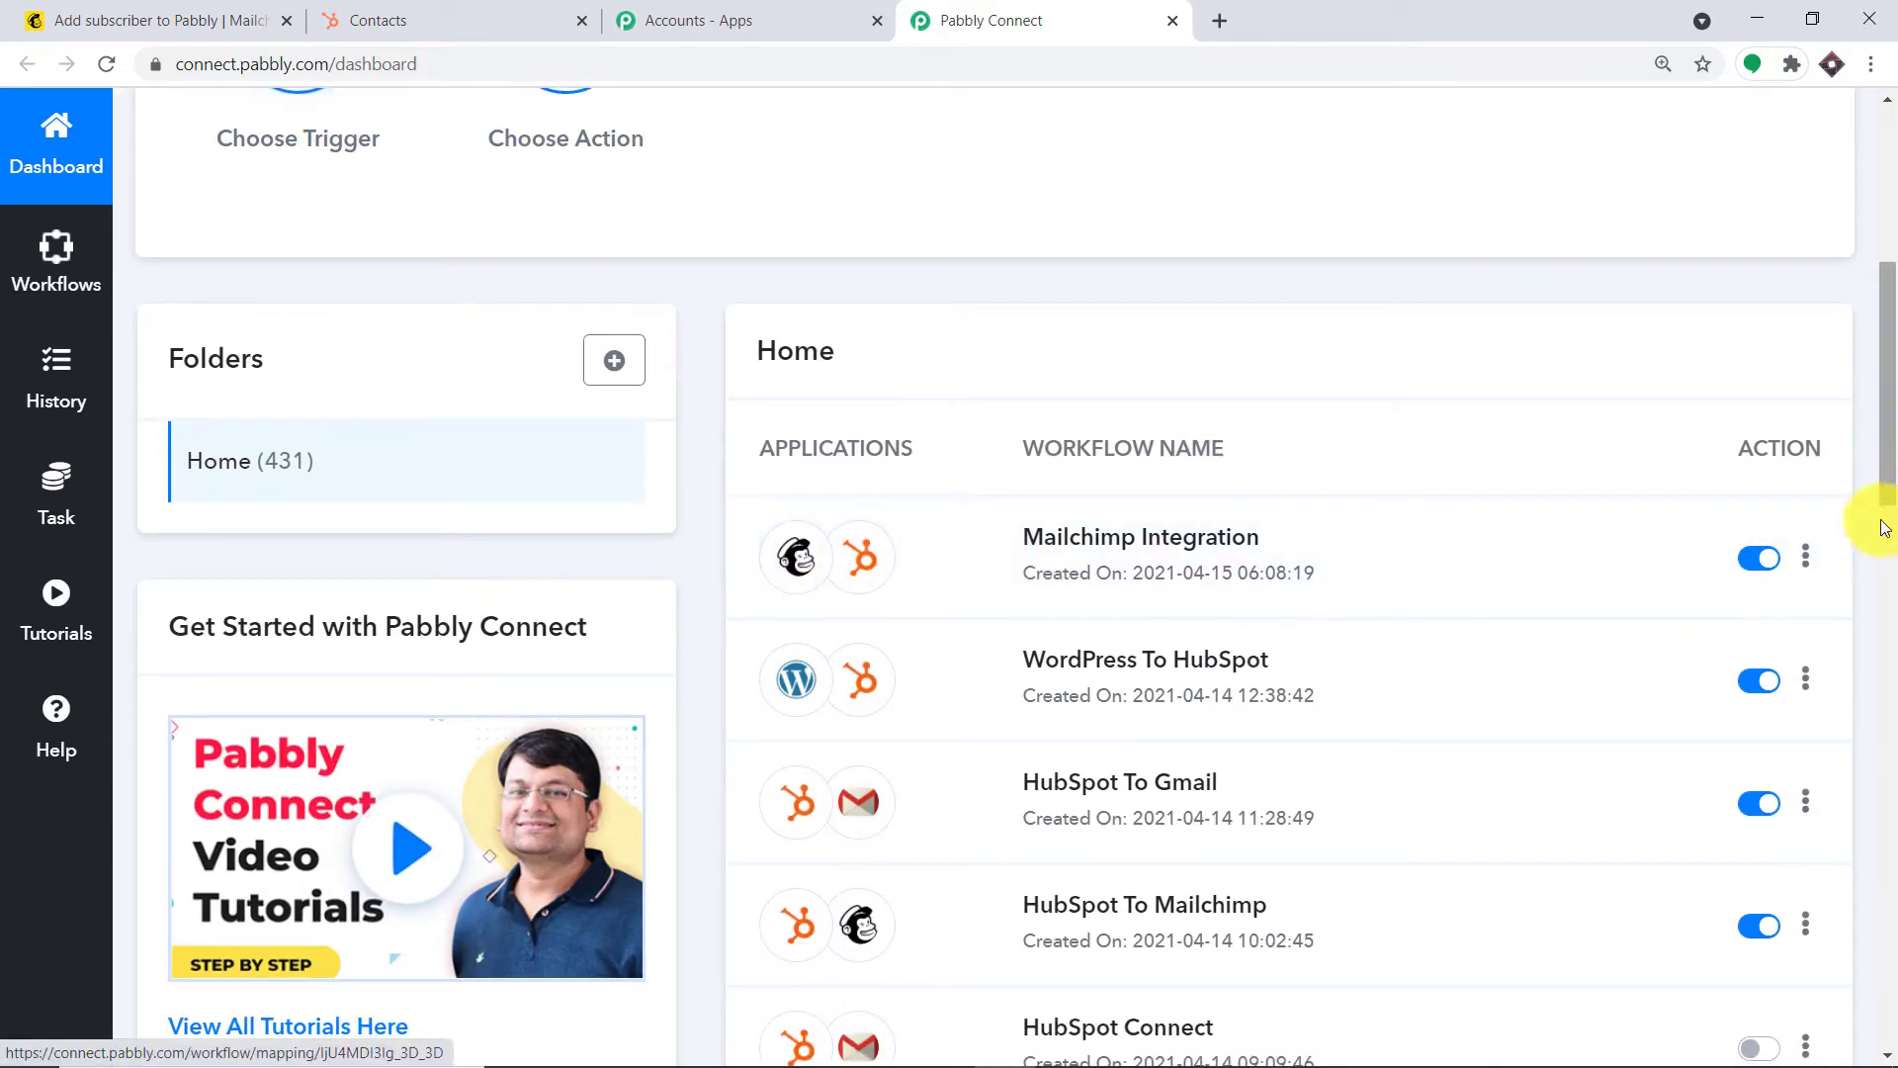
{"action": "left_click", "coordinate": [1747, 560]}
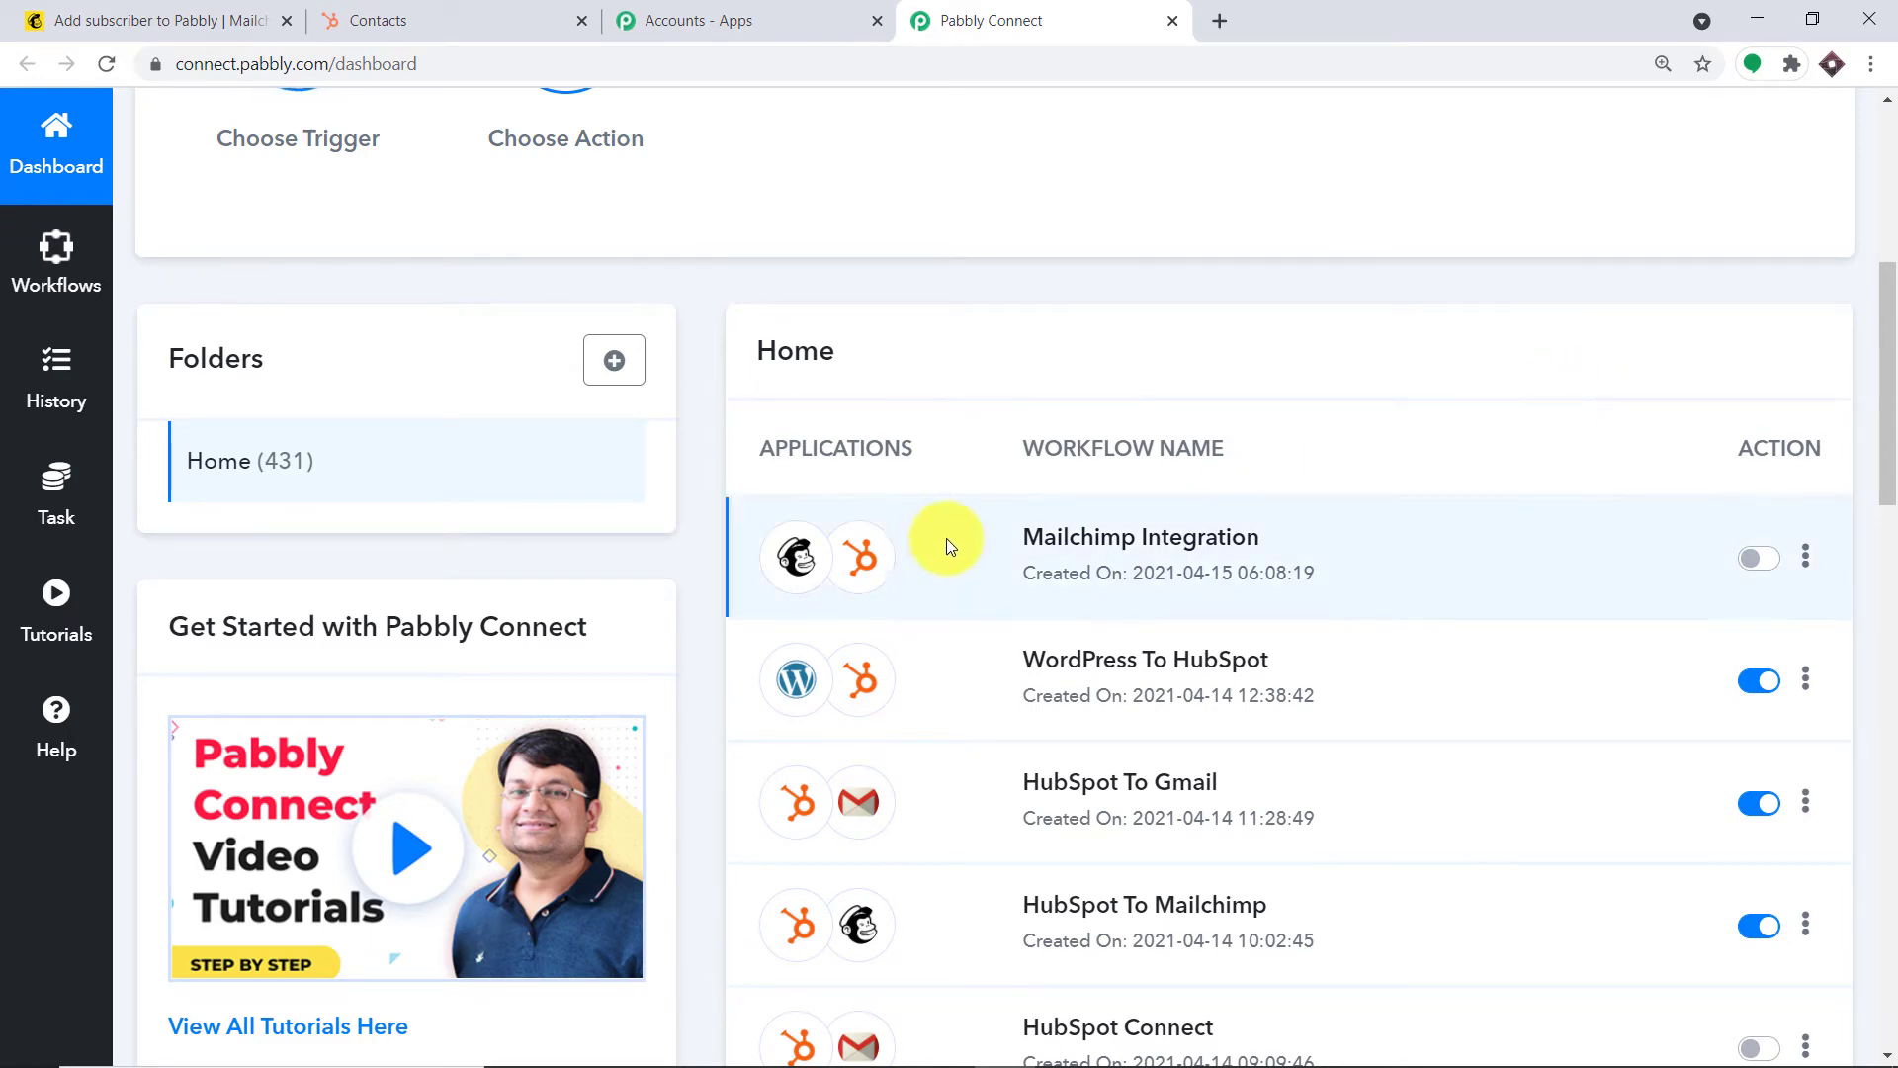
{"action": "scroll", "coordinate": [1513, 556], "scroll_direction": "up", "scroll_amount": 1}
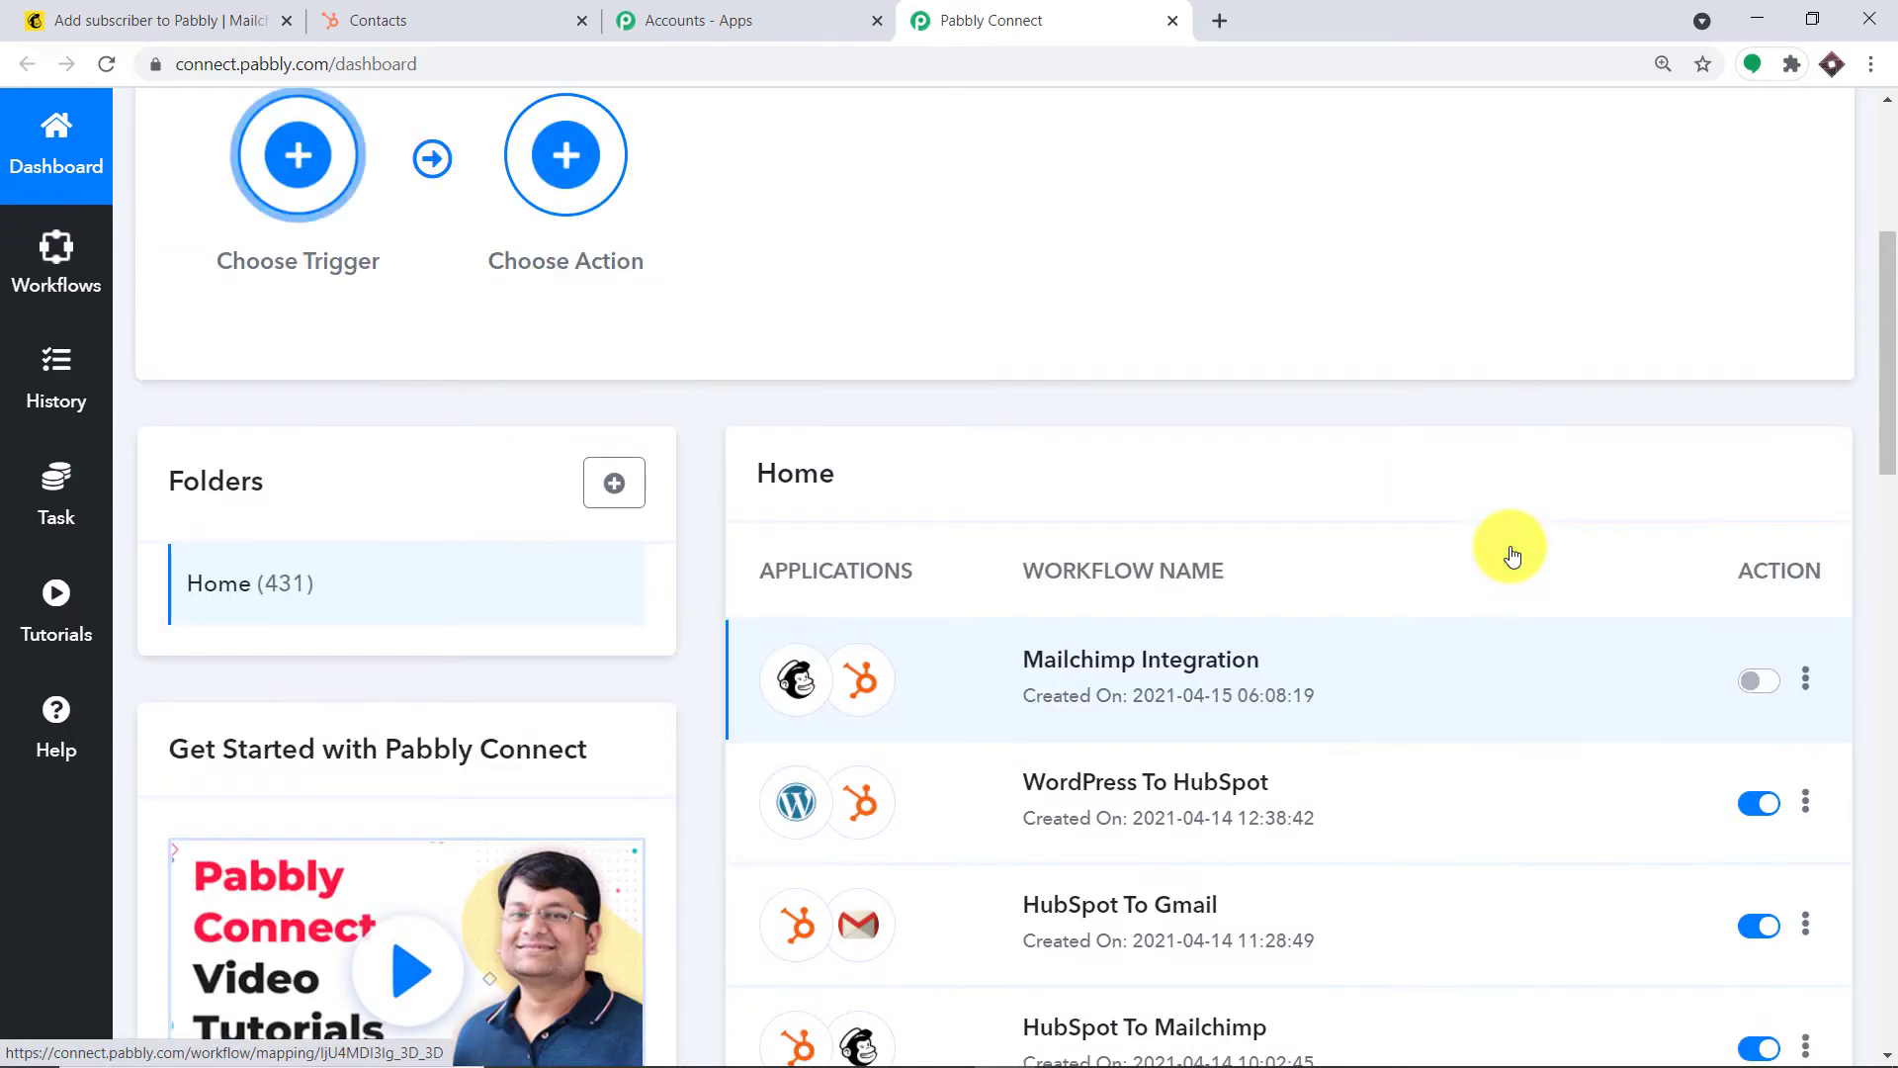
{"action": "scroll", "coordinate": [1512, 556], "scroll_direction": "up", "scroll_amount": 4}
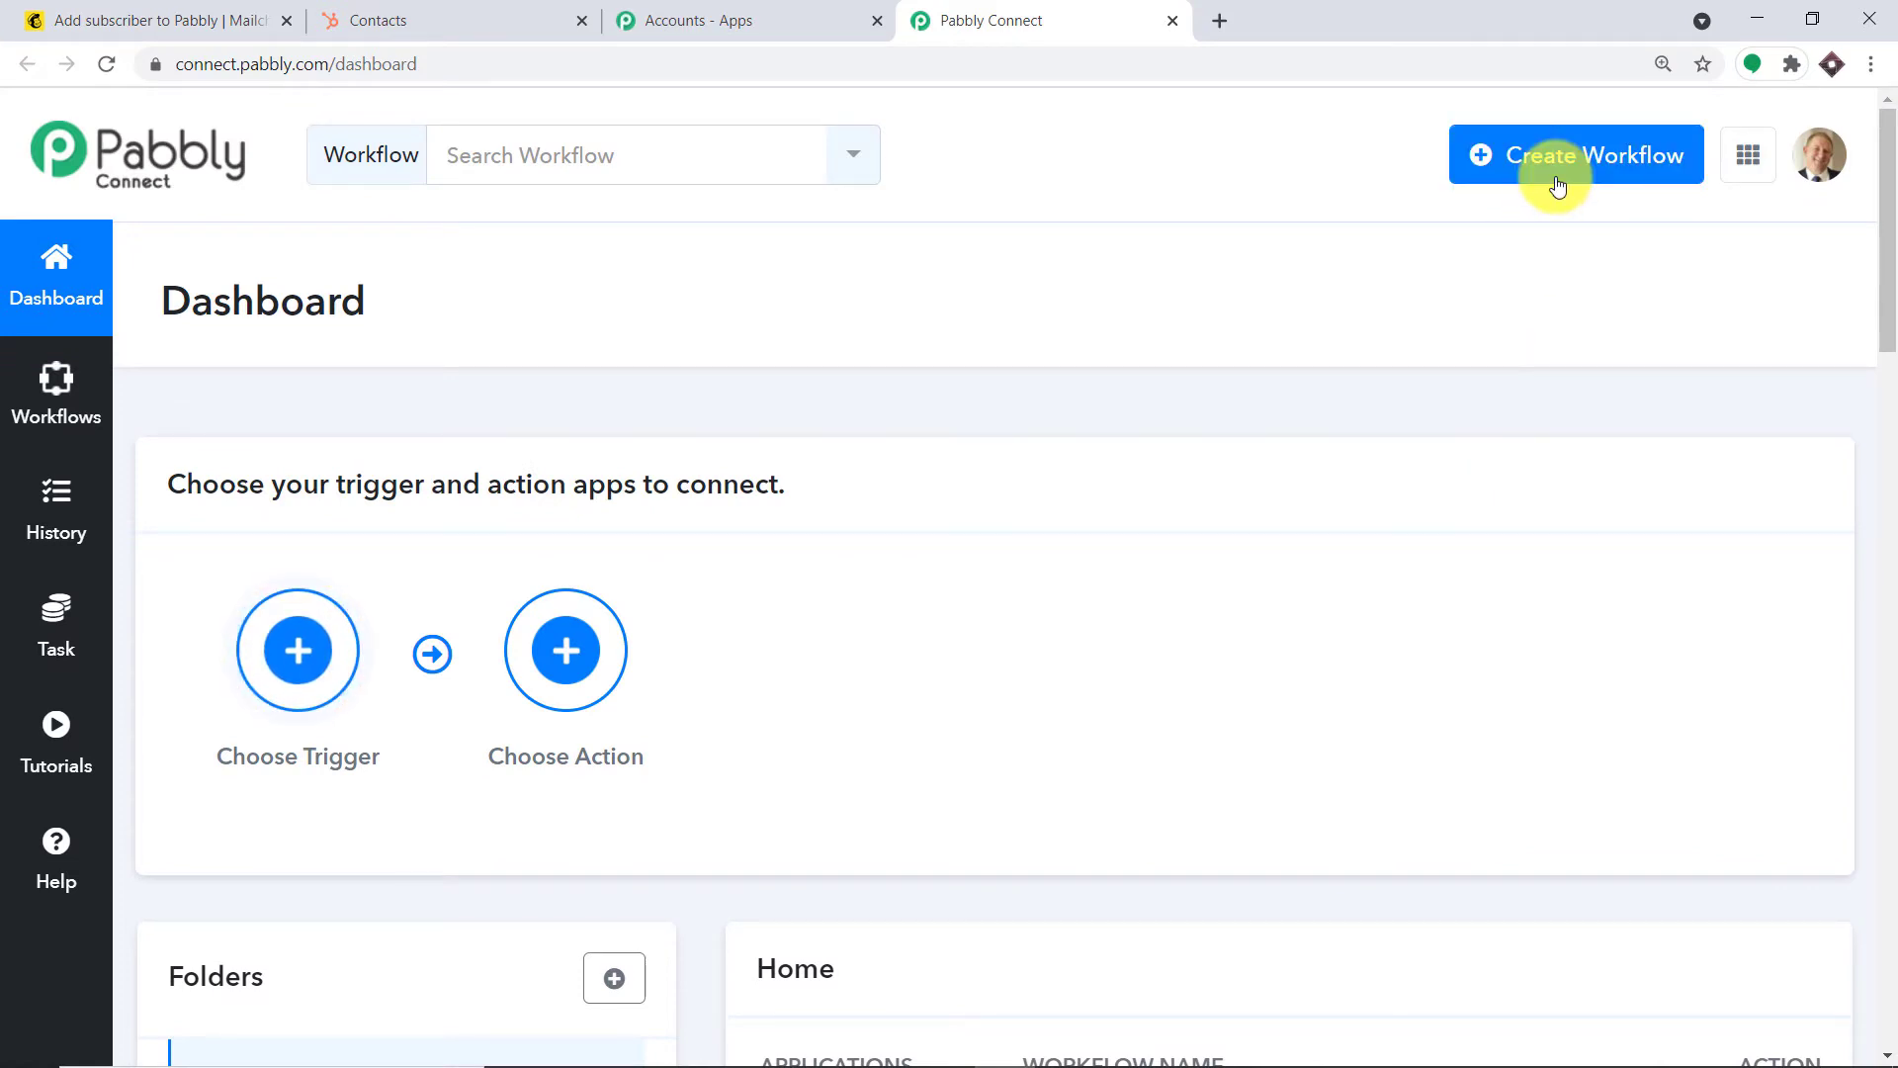
{"action": "left_click", "coordinate": [1560, 174]}
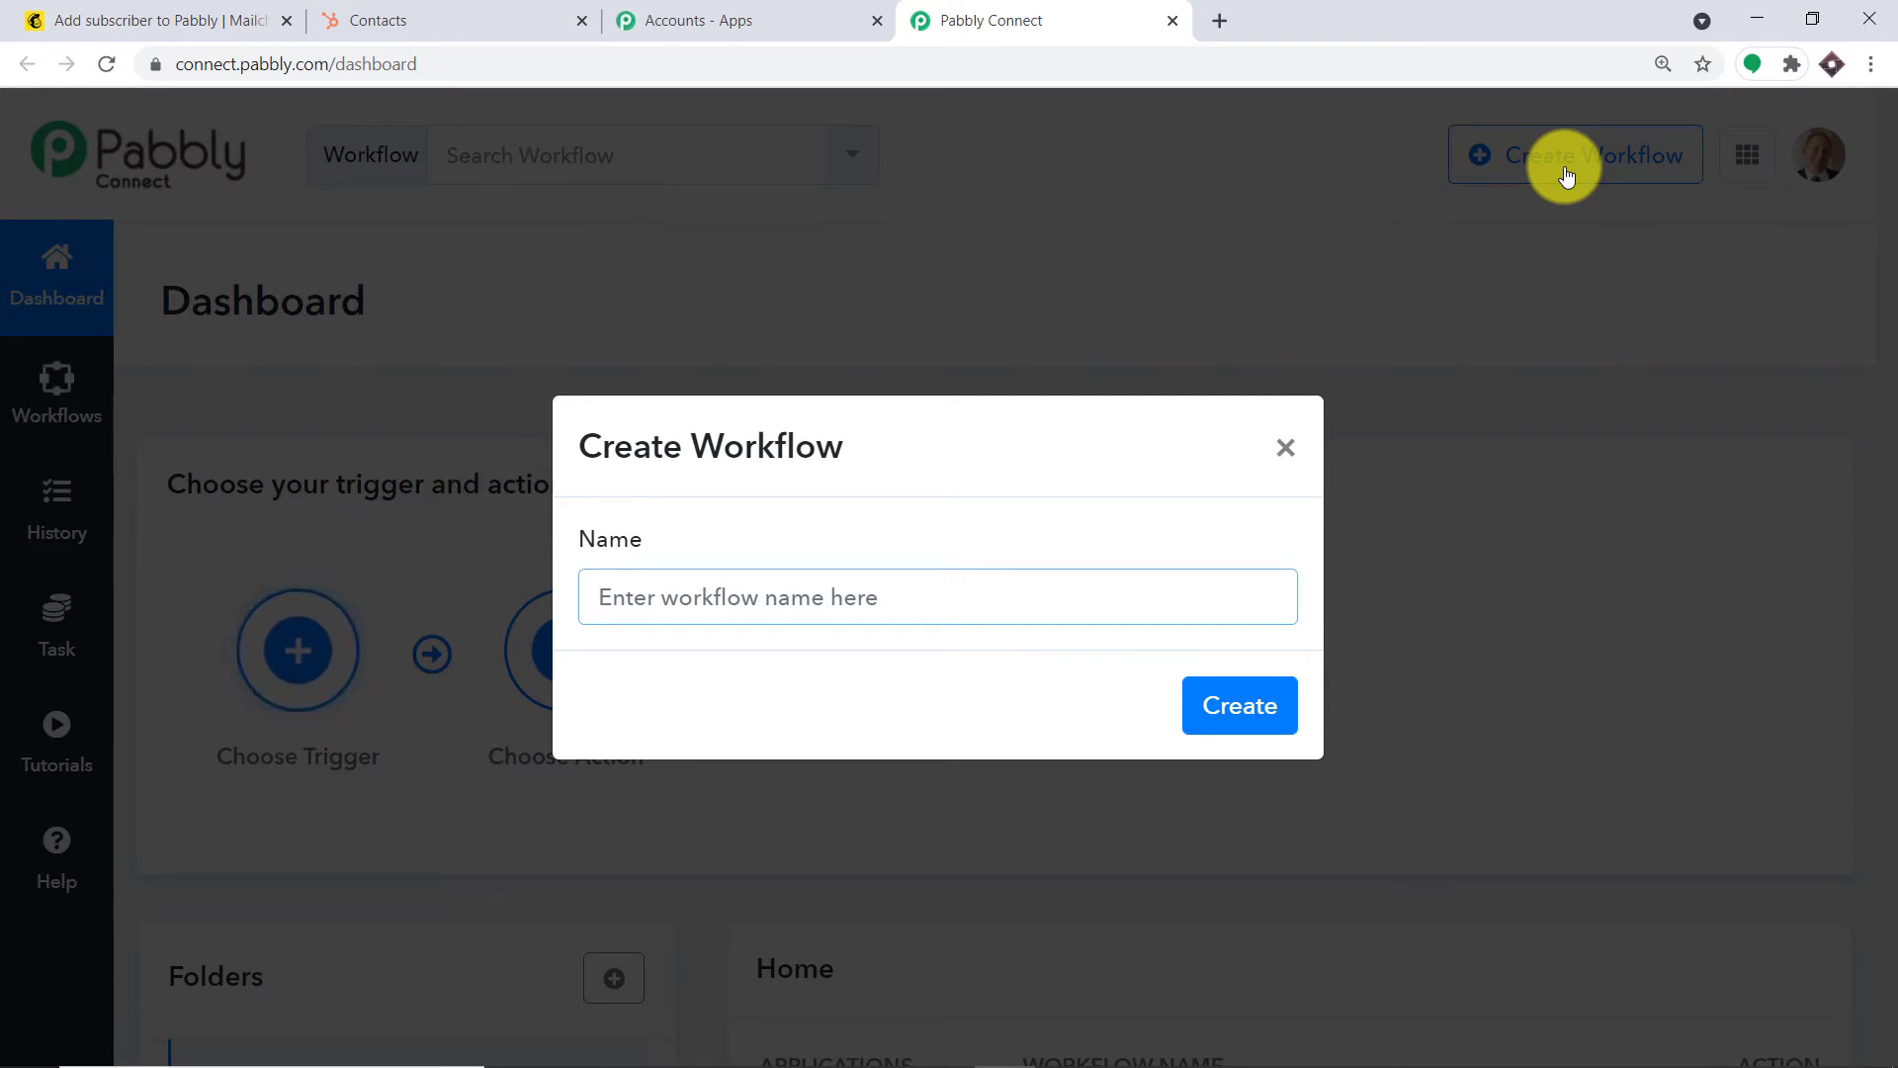
Name the new workflow 'Mailchimp To HubSpot' and create it
{"action": "type", "text": "Mailch"}
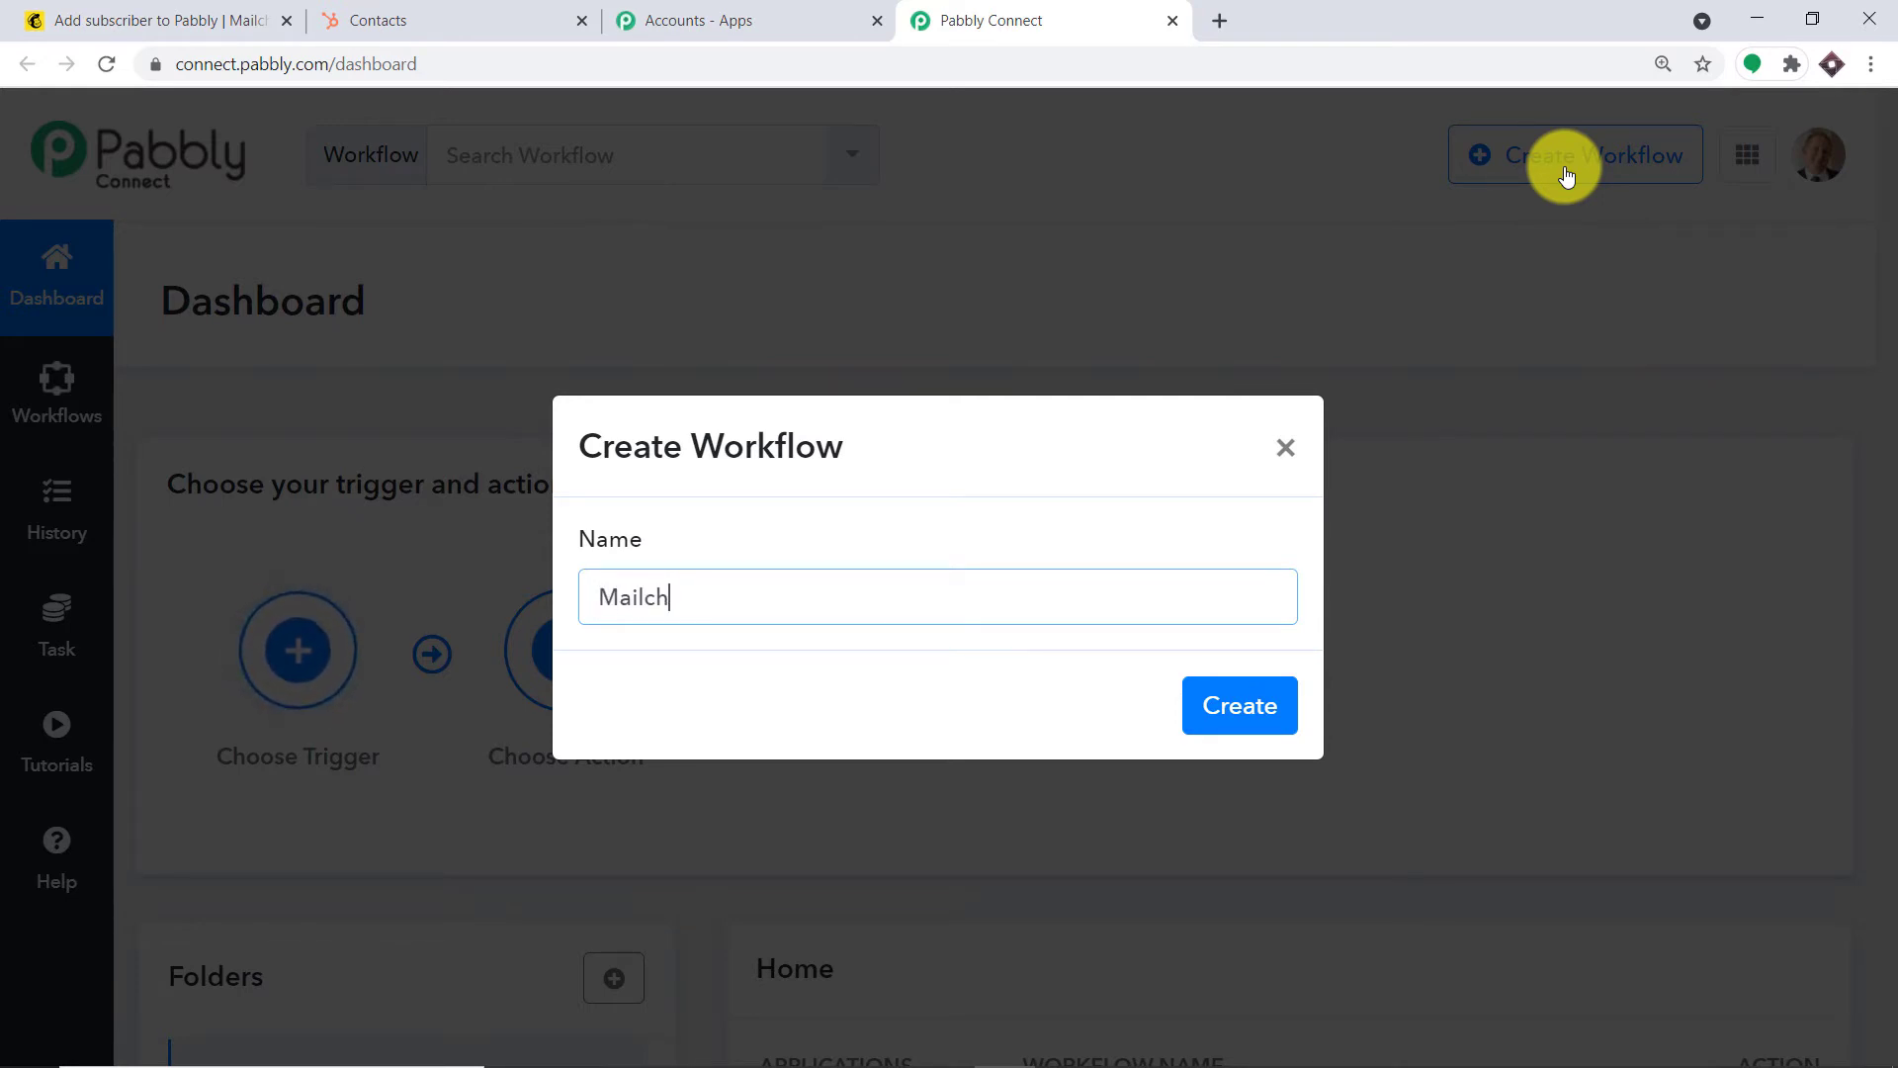
{"action": "type", "text": "imp To H"}
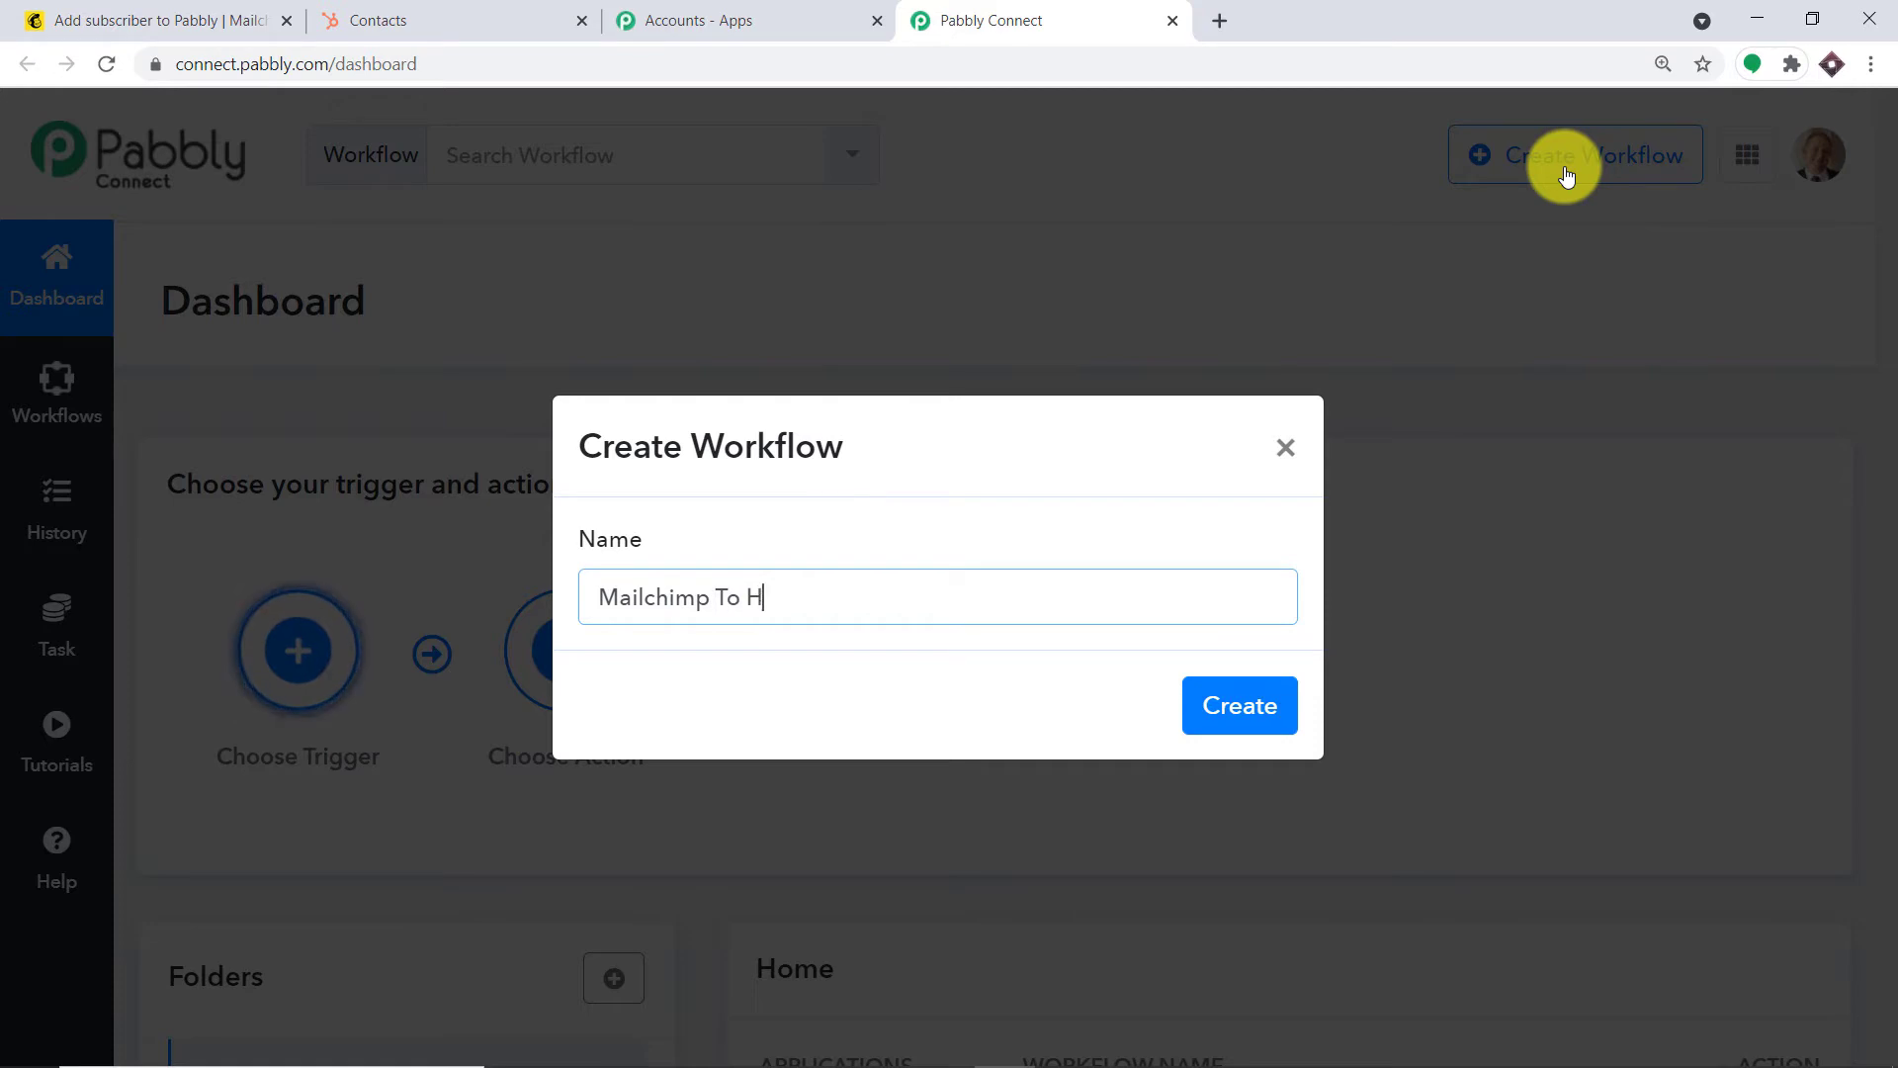
{"action": "type", "text": "ubSpot"}
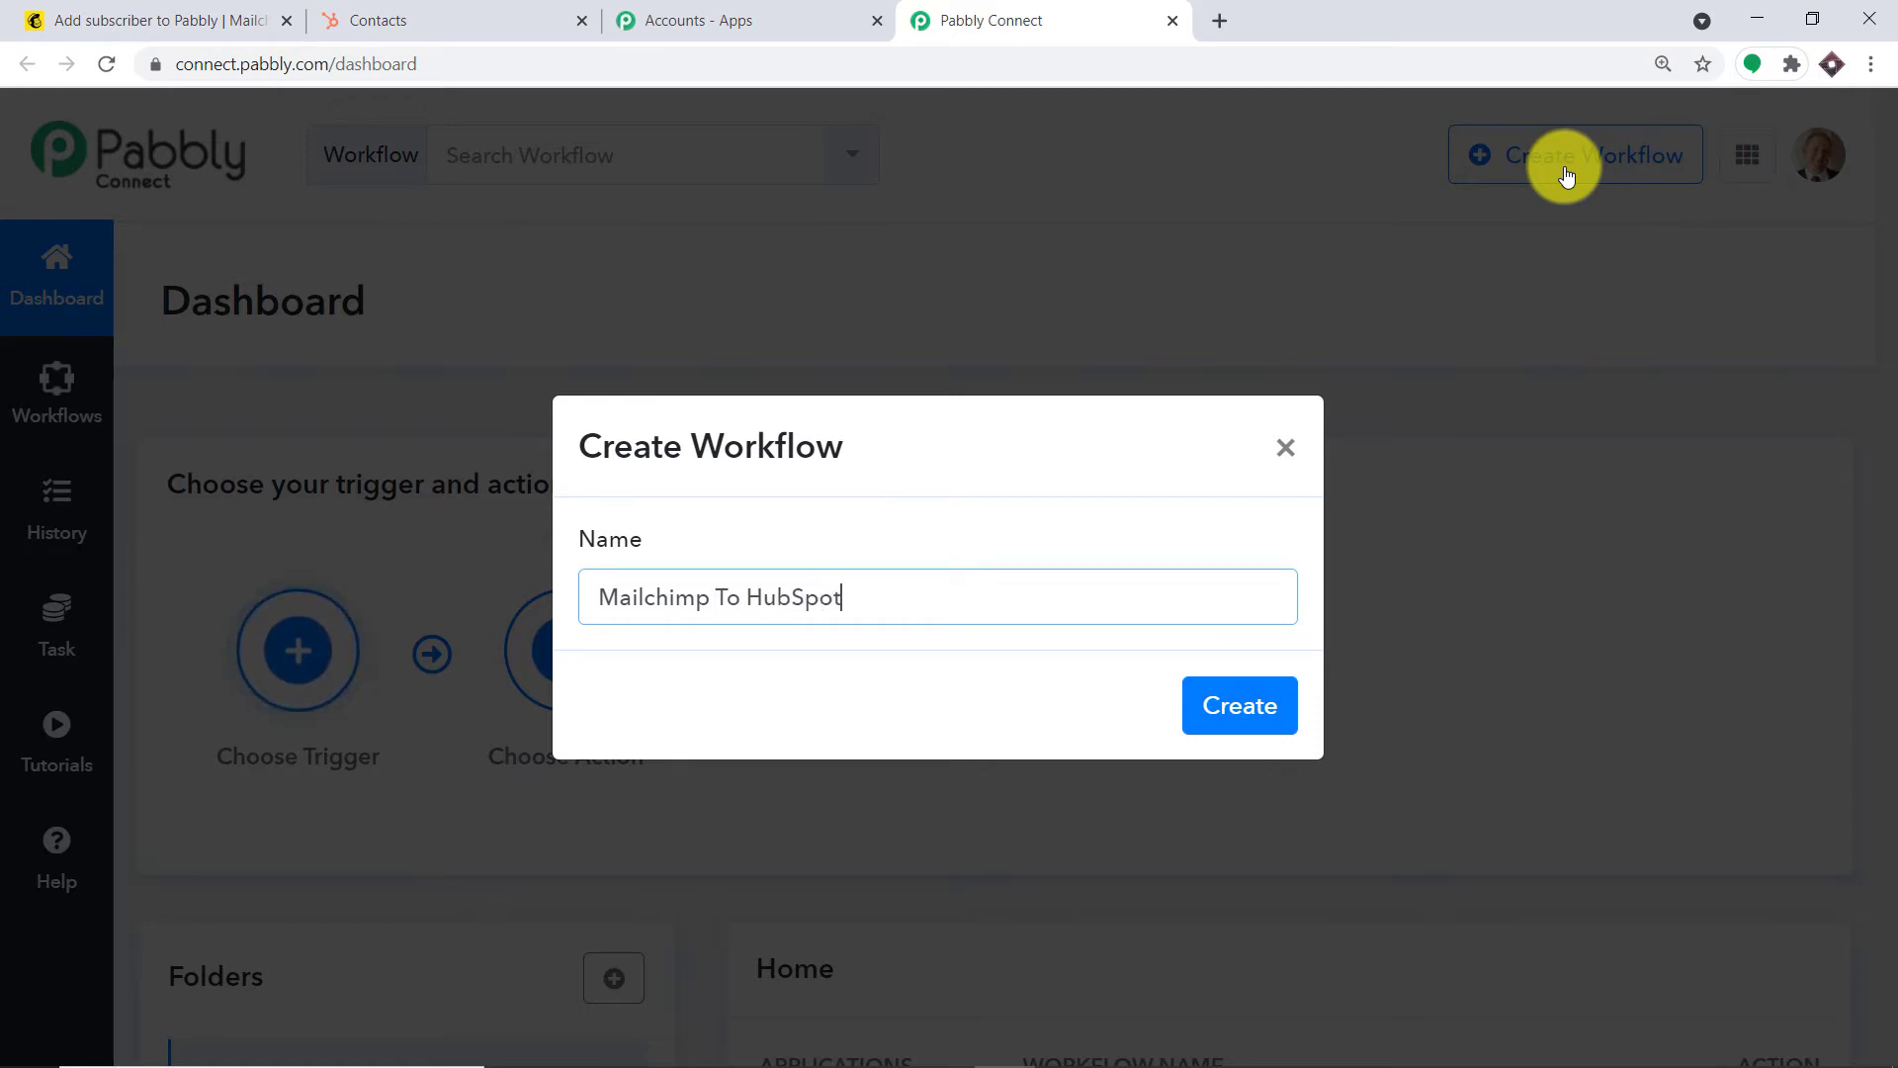
{"action": "left_click", "coordinate": [1274, 708]}
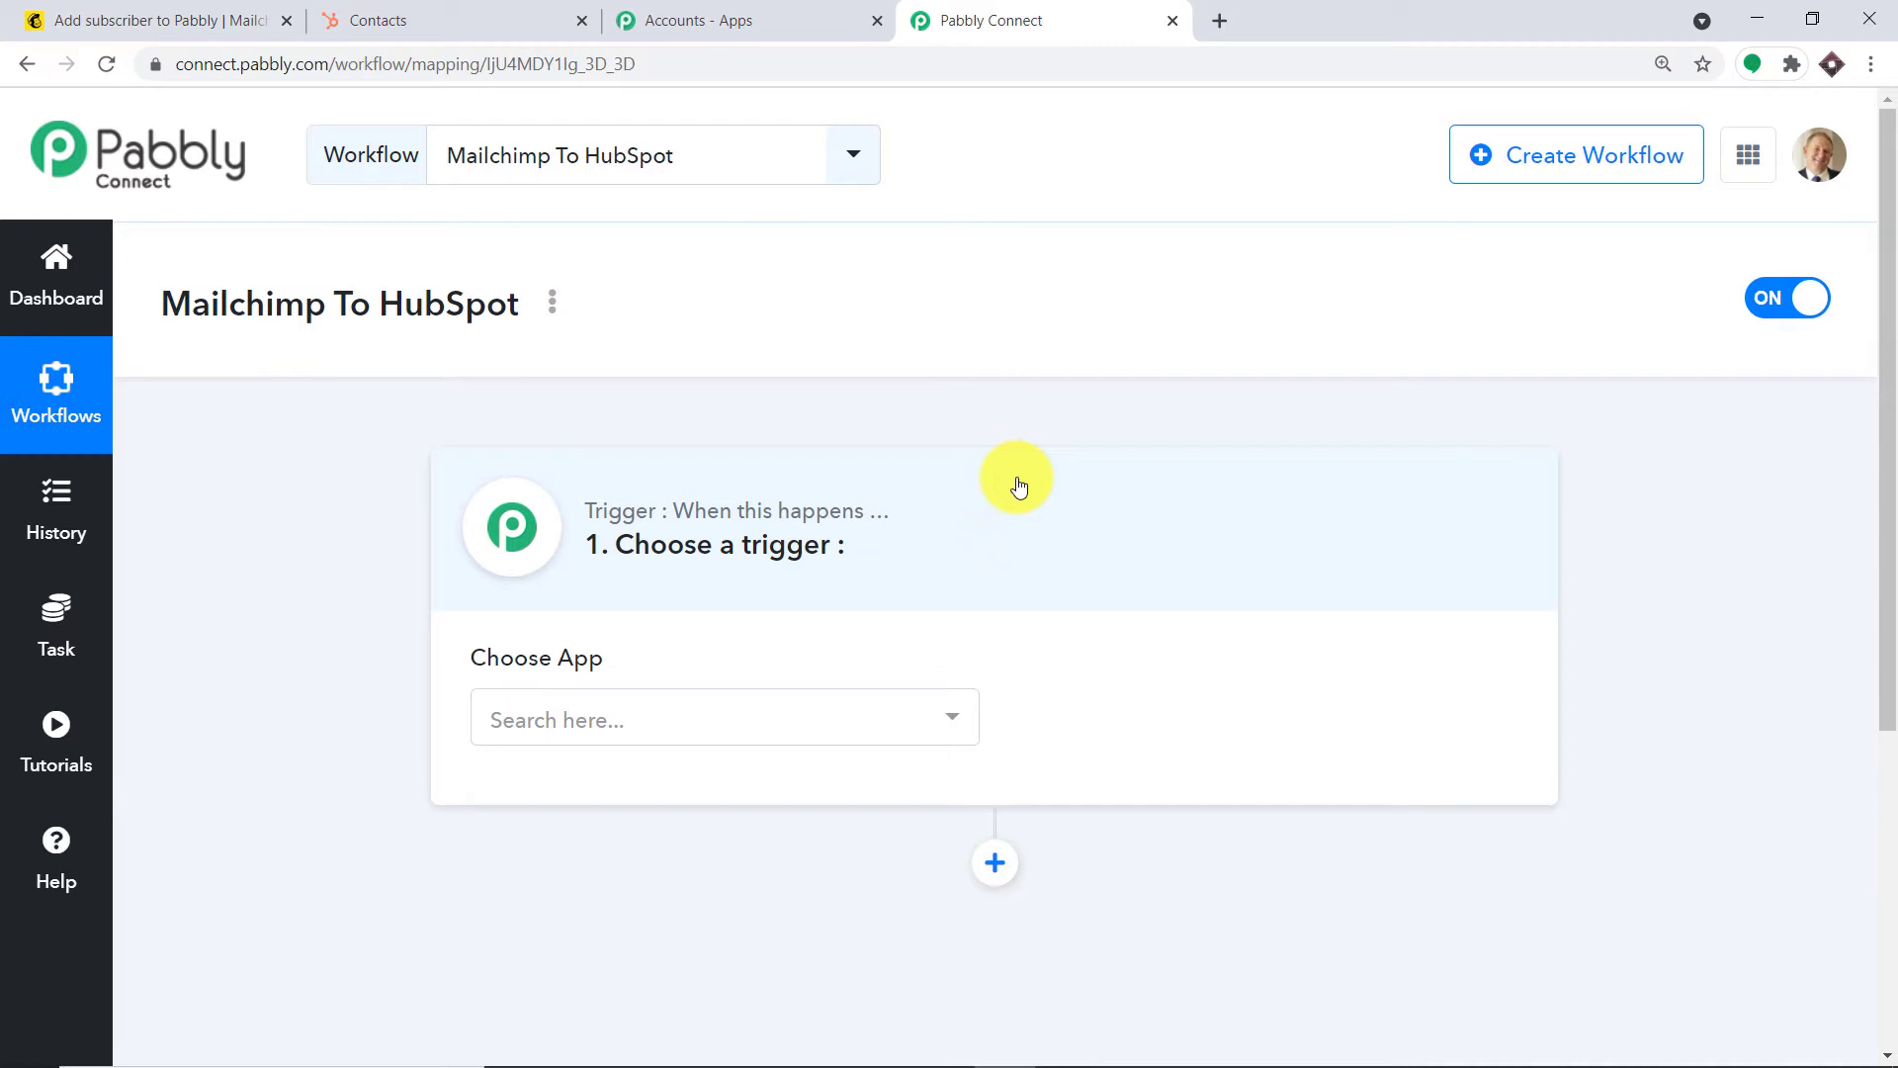
Set the trigger app to MailChimp with the New Subscriber event
{"action": "scroll", "coordinate": [721, 593], "scroll_direction": "down", "scroll_amount": 1}
{"action": "left_click", "coordinate": [715, 590]}
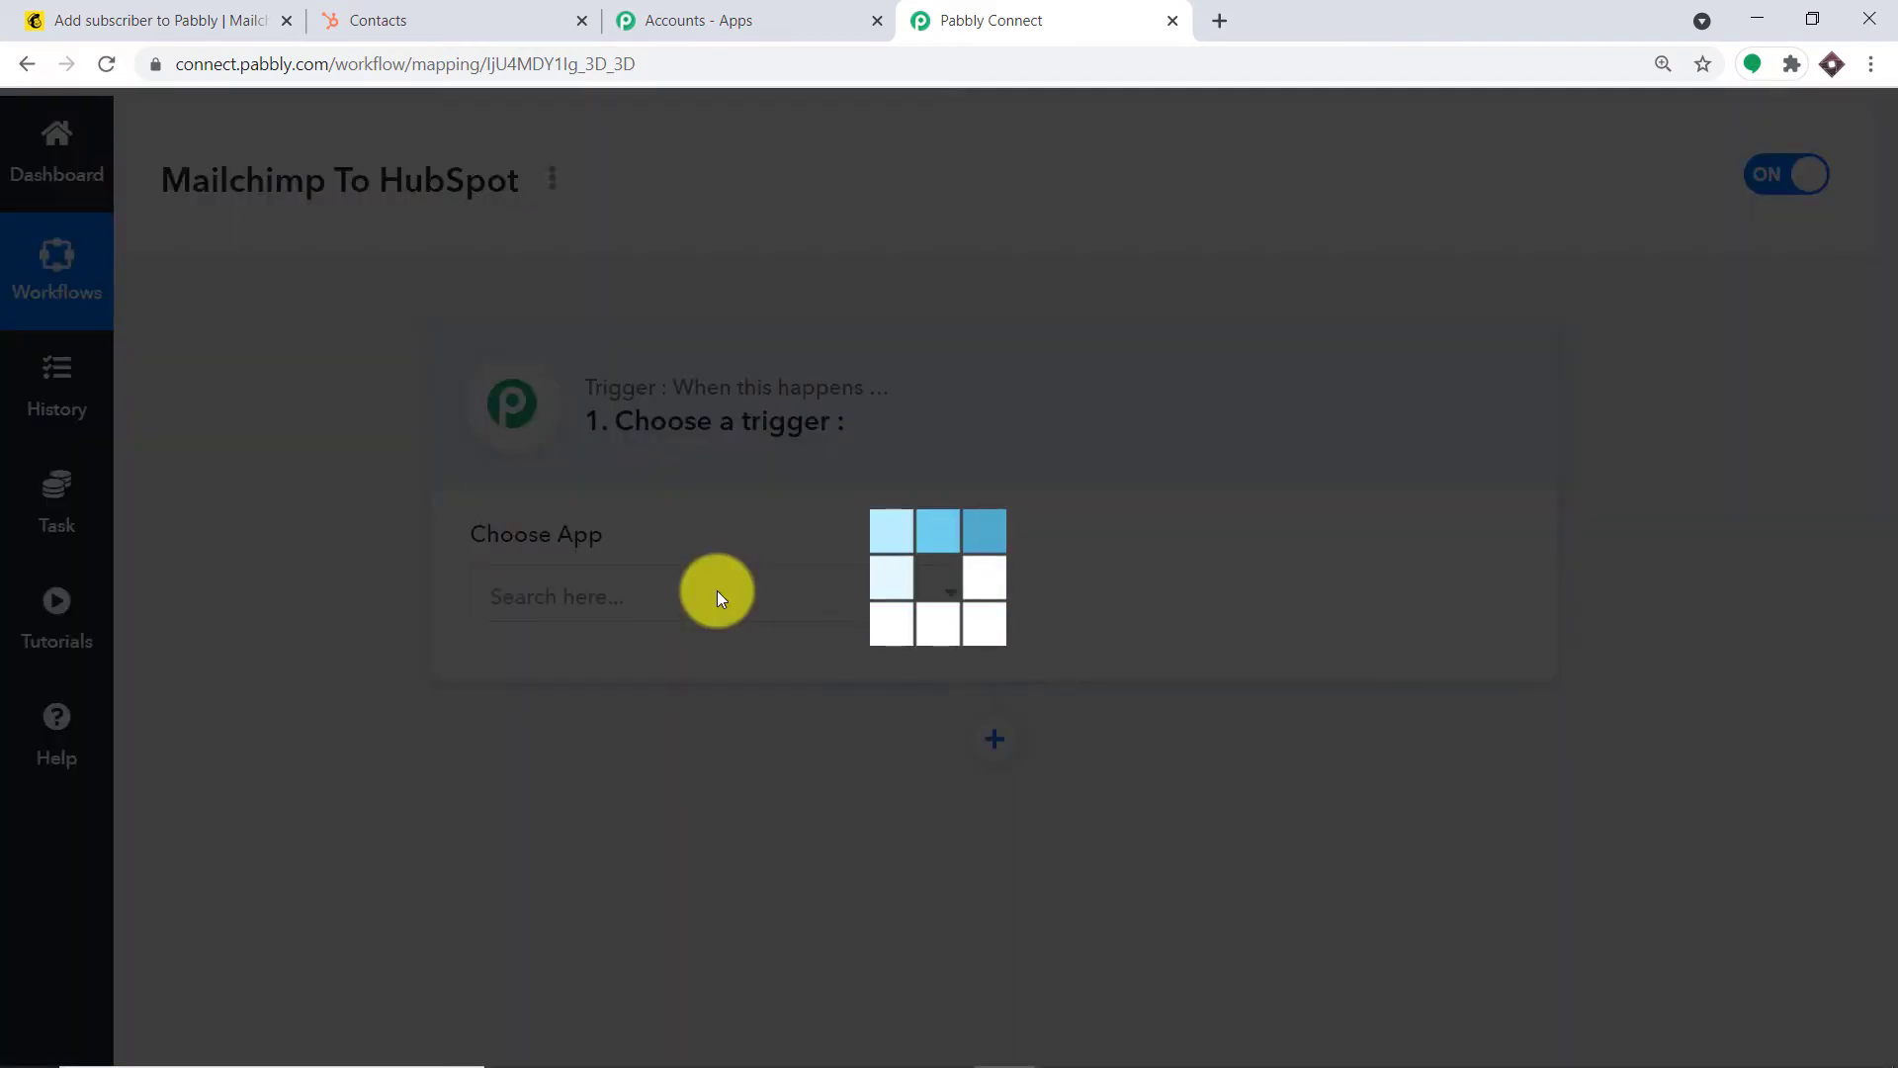
{"action": "type", "text": "mail"}
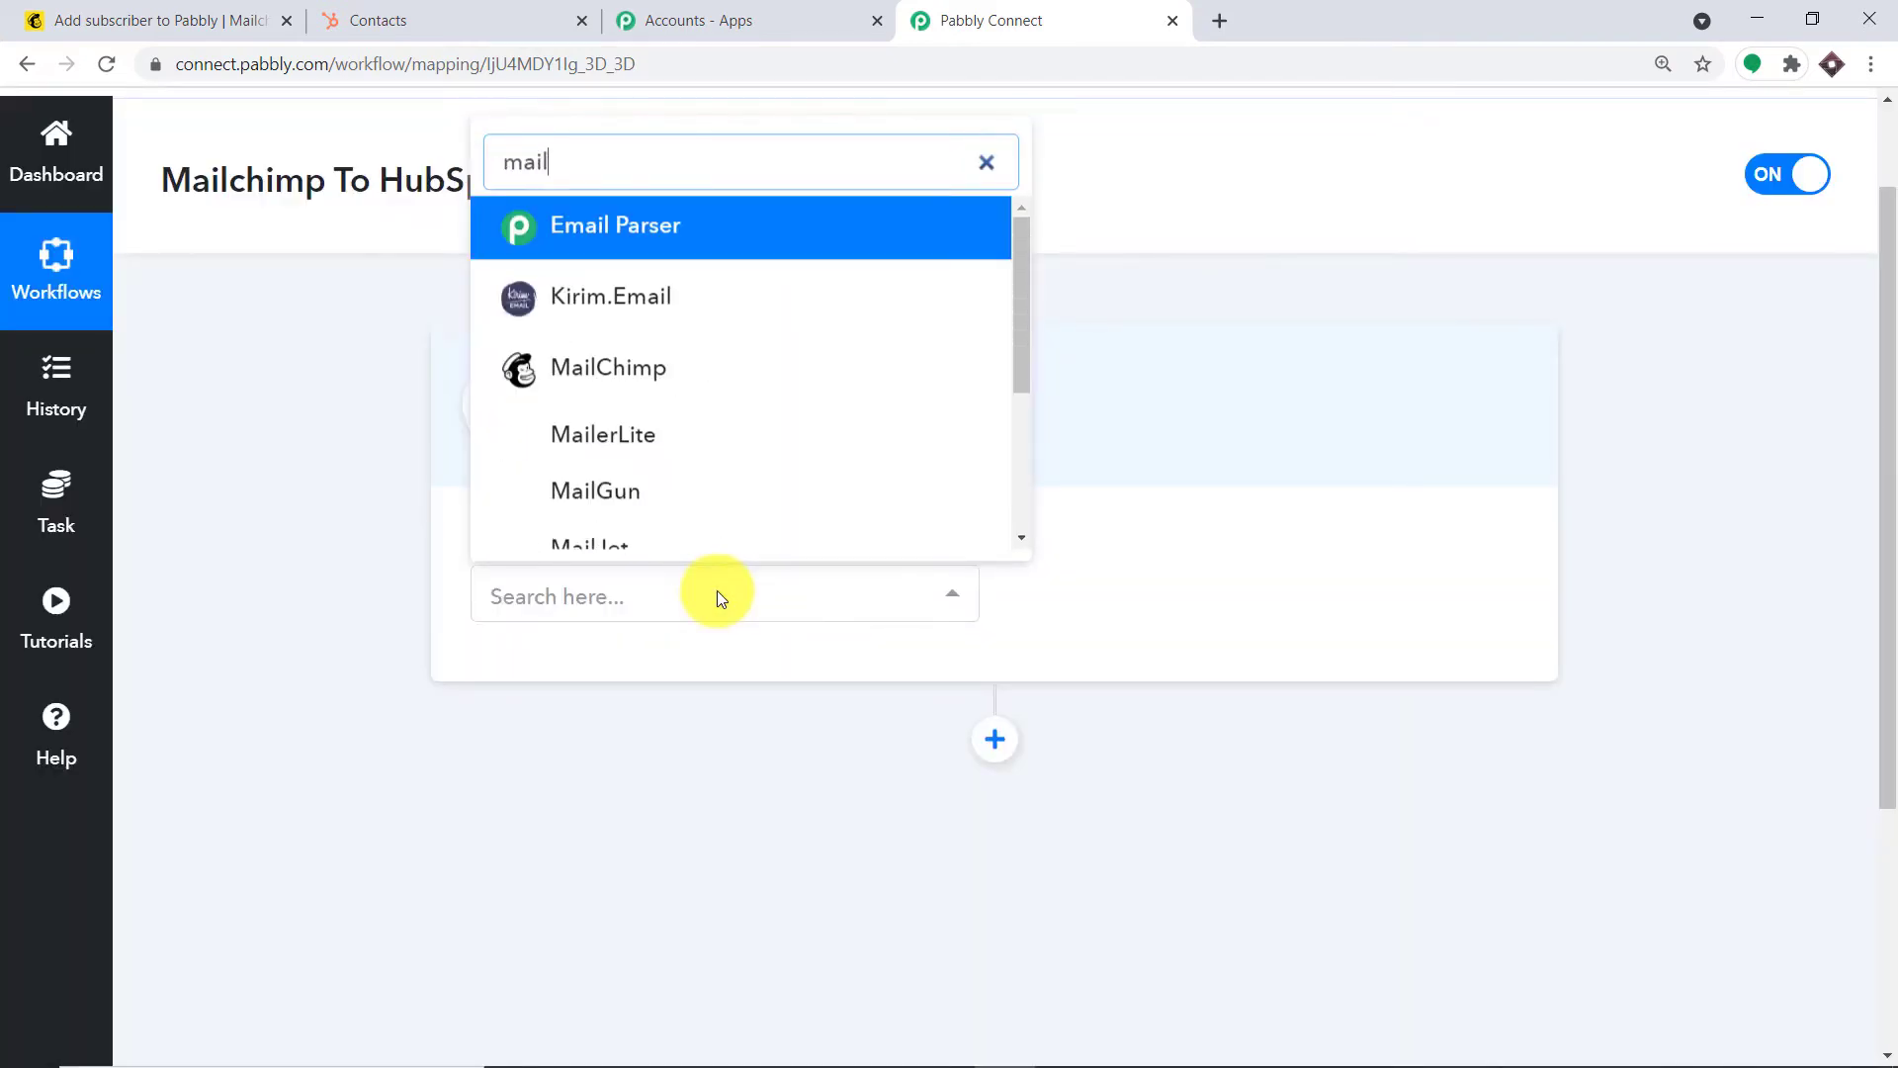
{"action": "type", "text": "c"}
{"action": "left_click", "coordinate": [614, 508]}
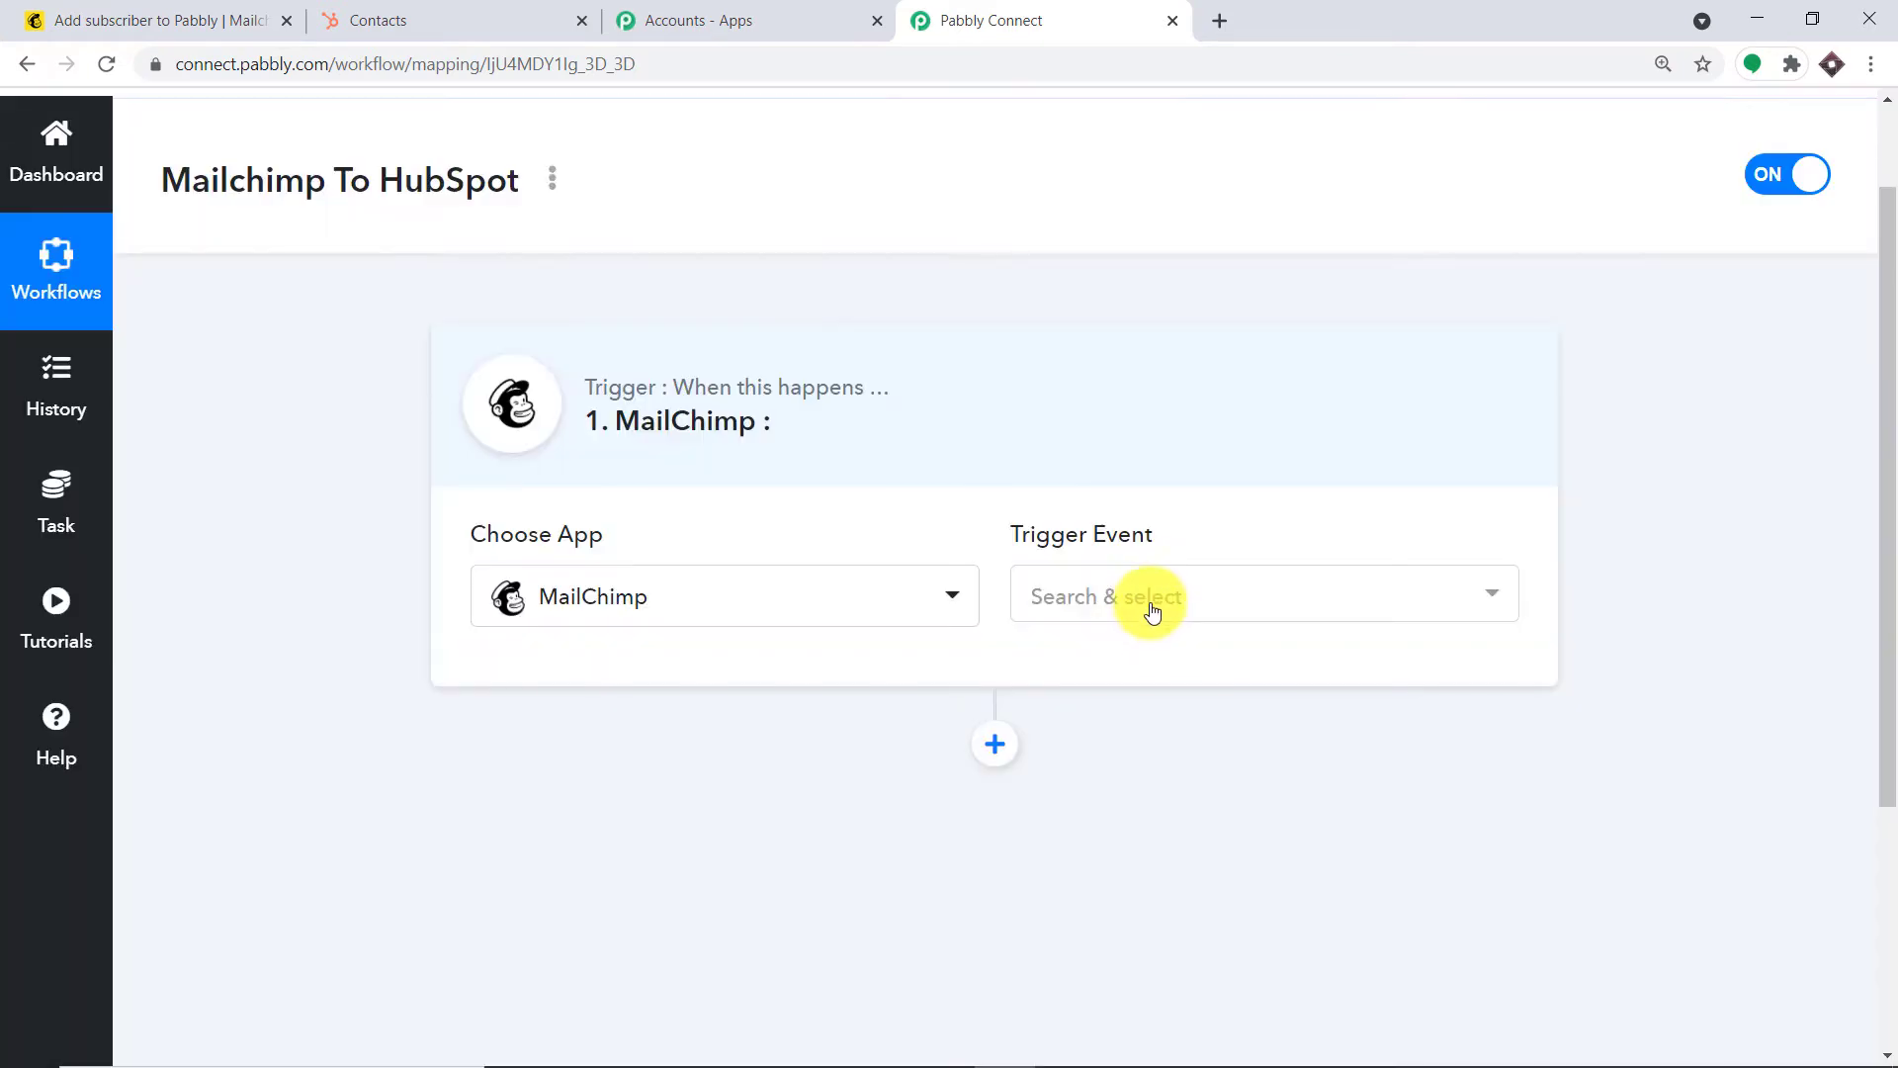
{"action": "left_click", "coordinate": [1144, 598]}
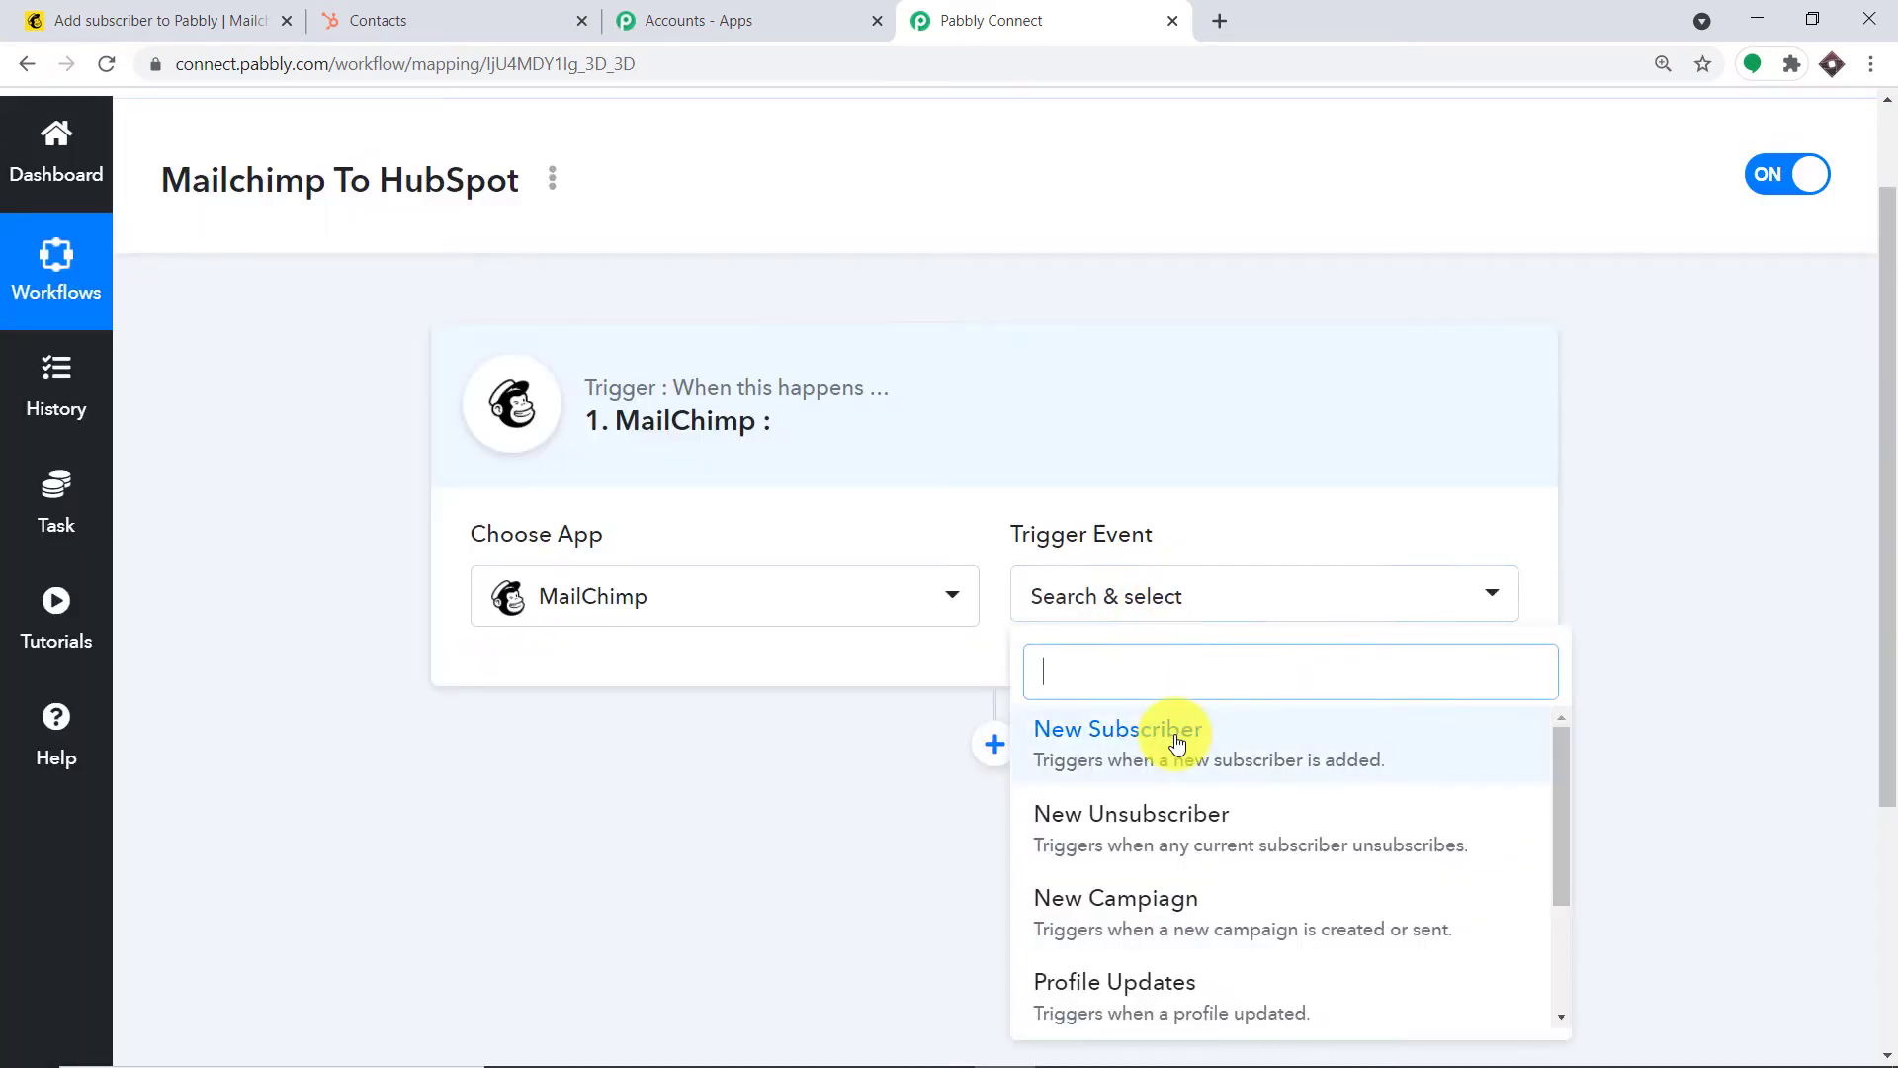
{"action": "left_click", "coordinate": [1176, 744]}
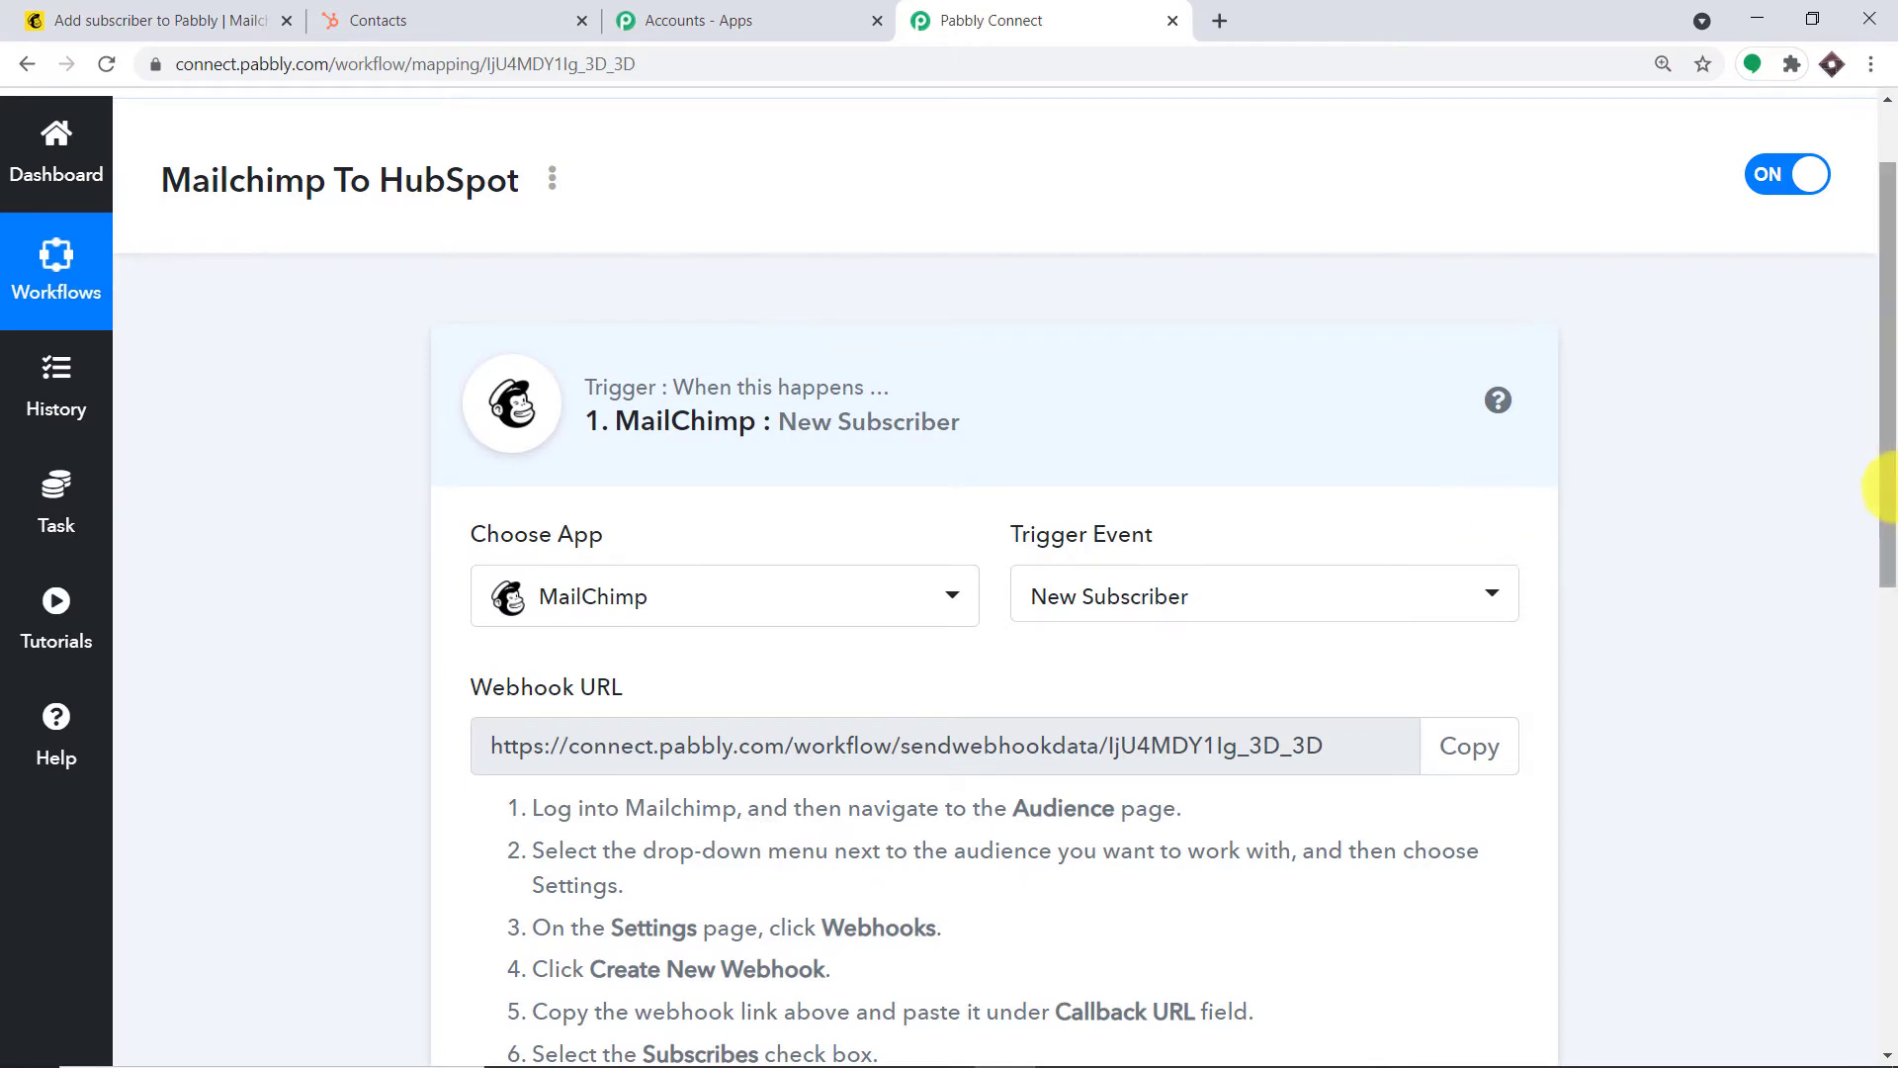
Review the other MailChimp trigger events, keep New Subscriber, and return to the Mailchimp tab
{"action": "left_click_drag", "start_coordinate": [1890, 487], "coordinate": [1890, 605]}
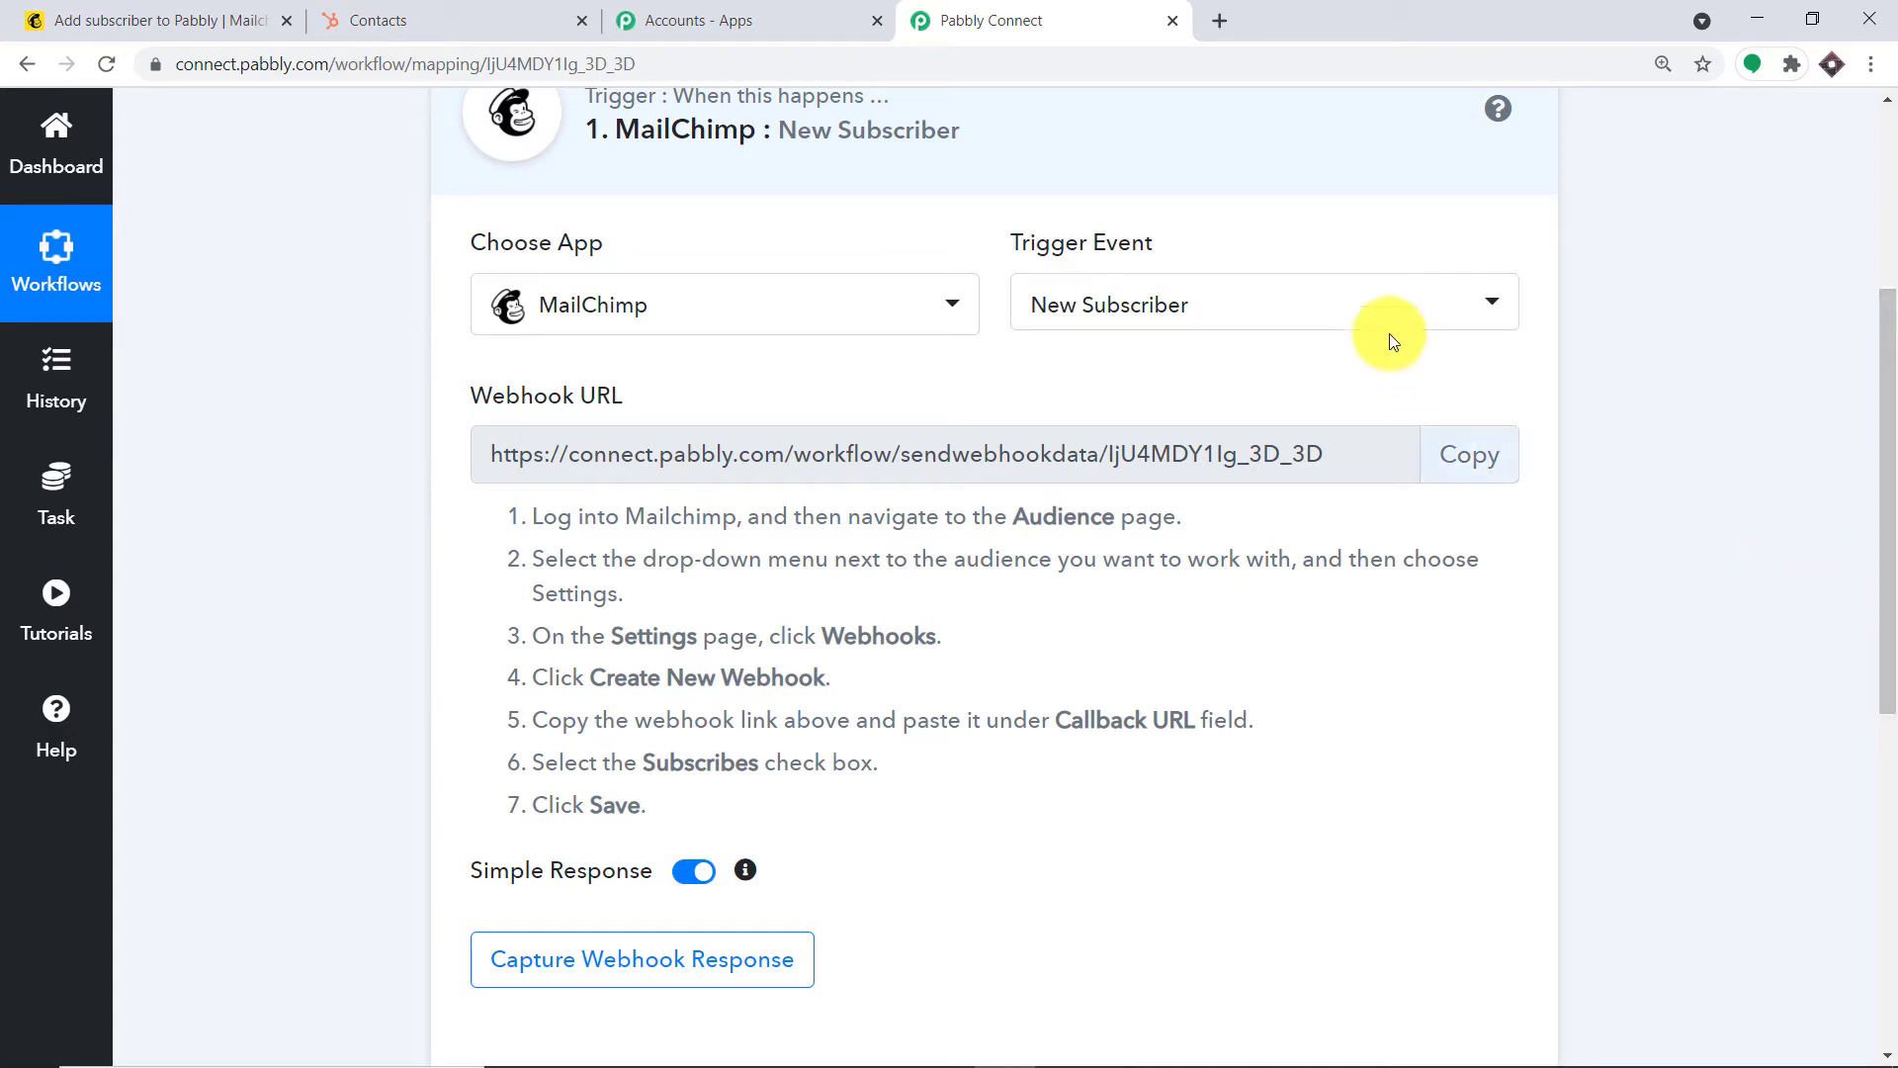
{"action": "left_click", "coordinate": [1366, 317]}
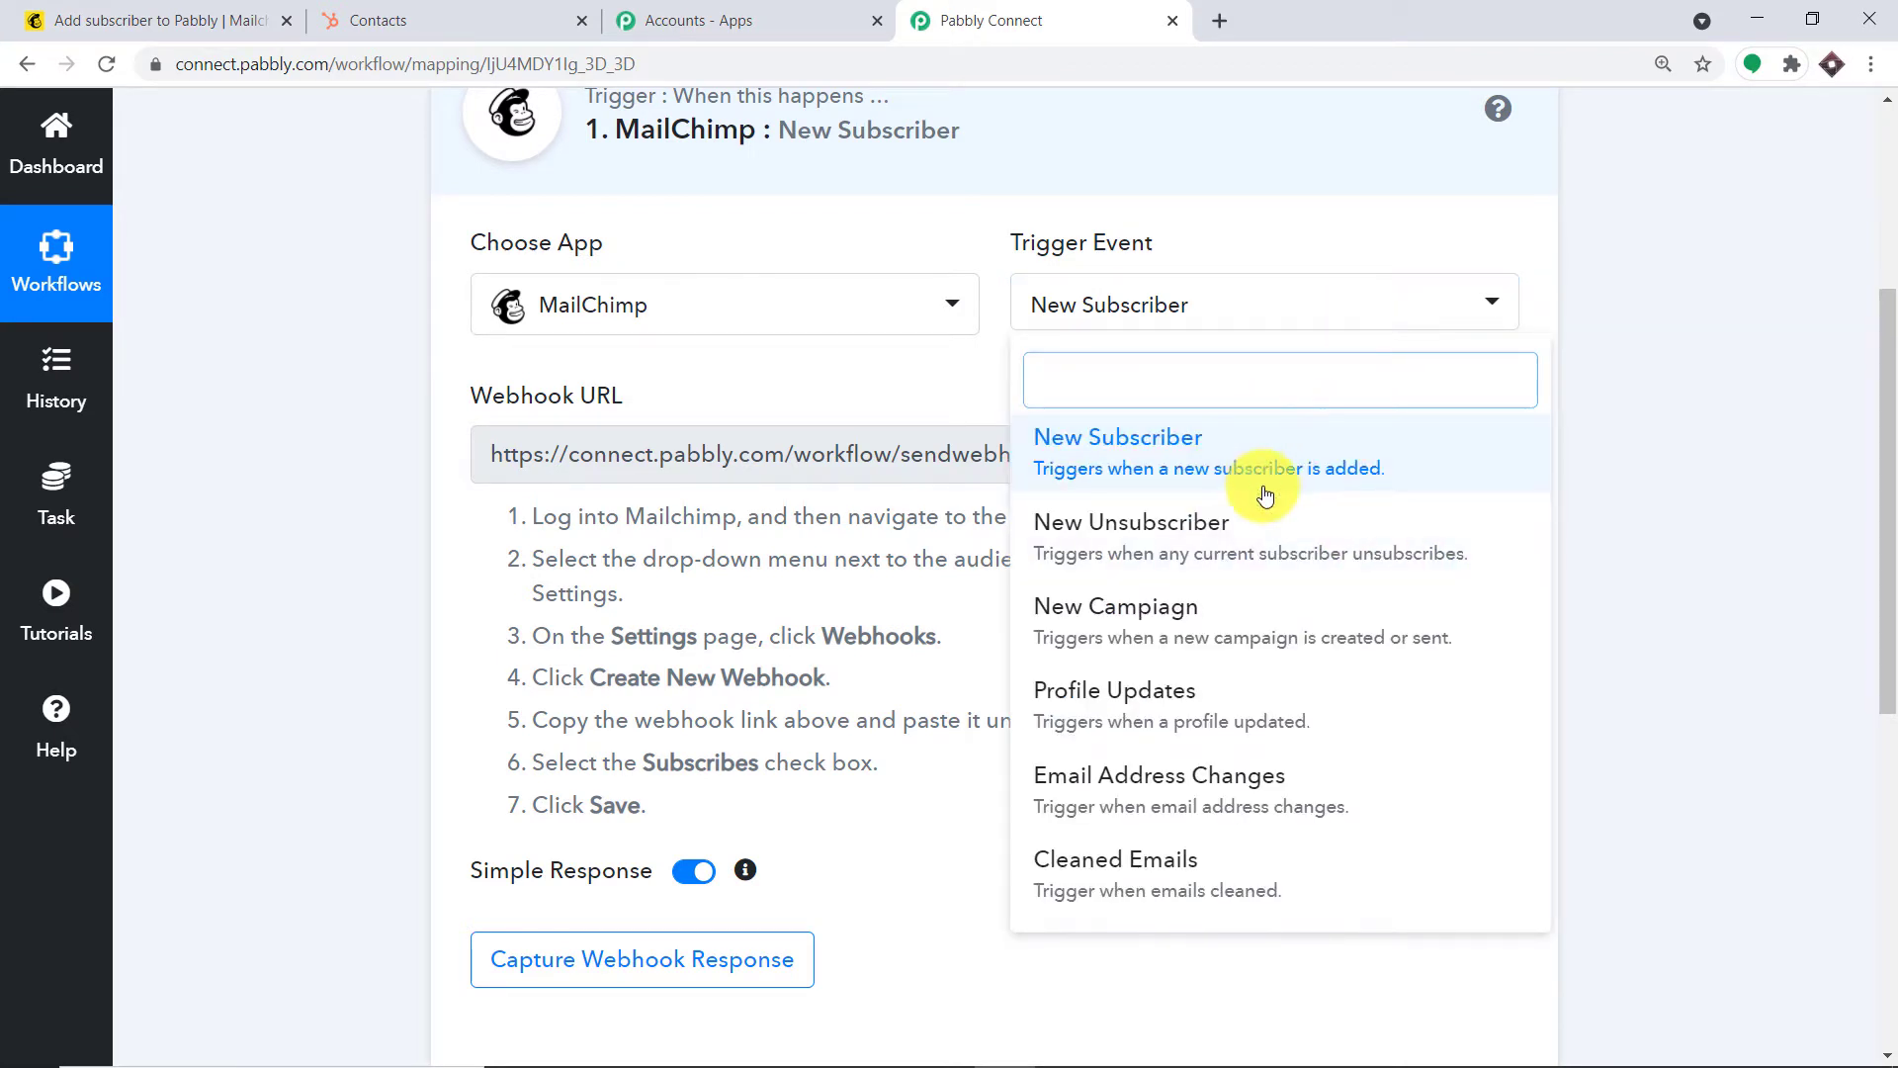
{"action": "scroll", "coordinate": [1117, 648], "scroll_direction": "down", "scroll_amount": 1}
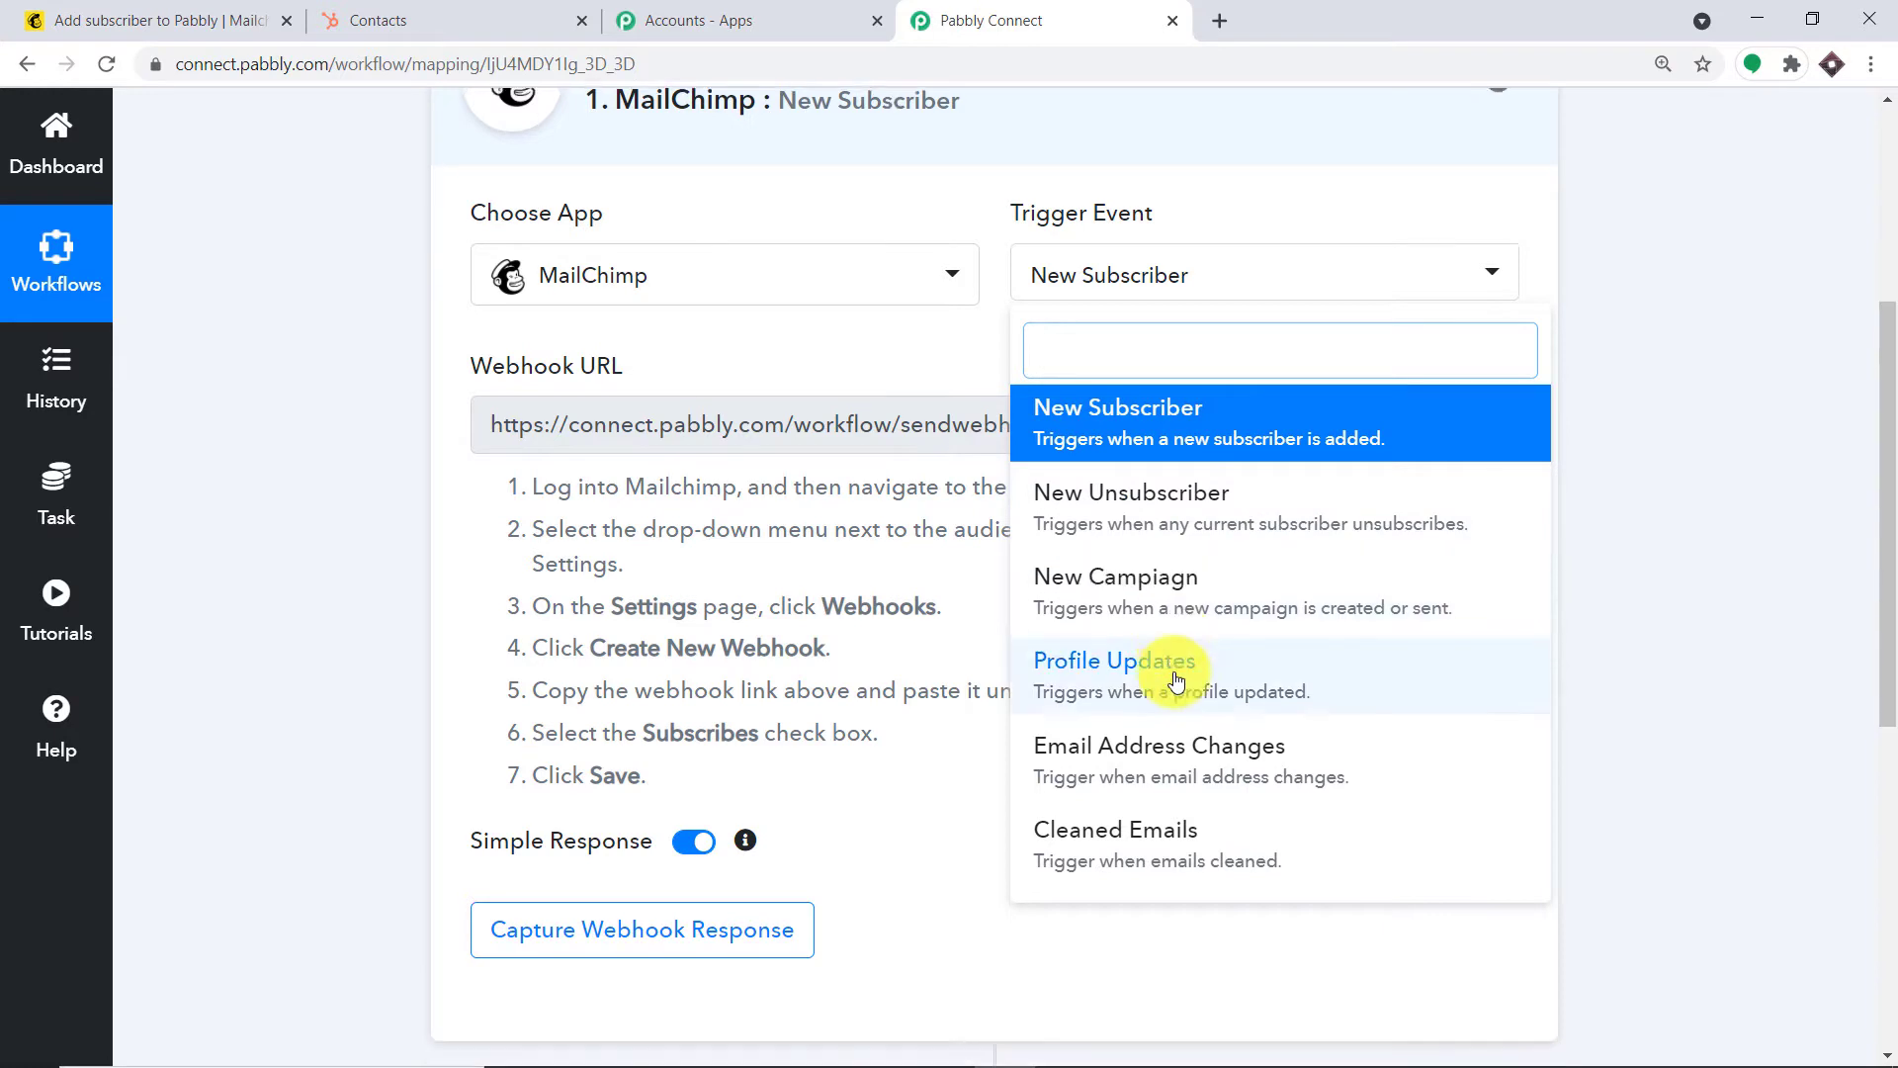
{"action": "scroll", "coordinate": [1272, 700], "scroll_direction": "up", "scroll_amount": 2}
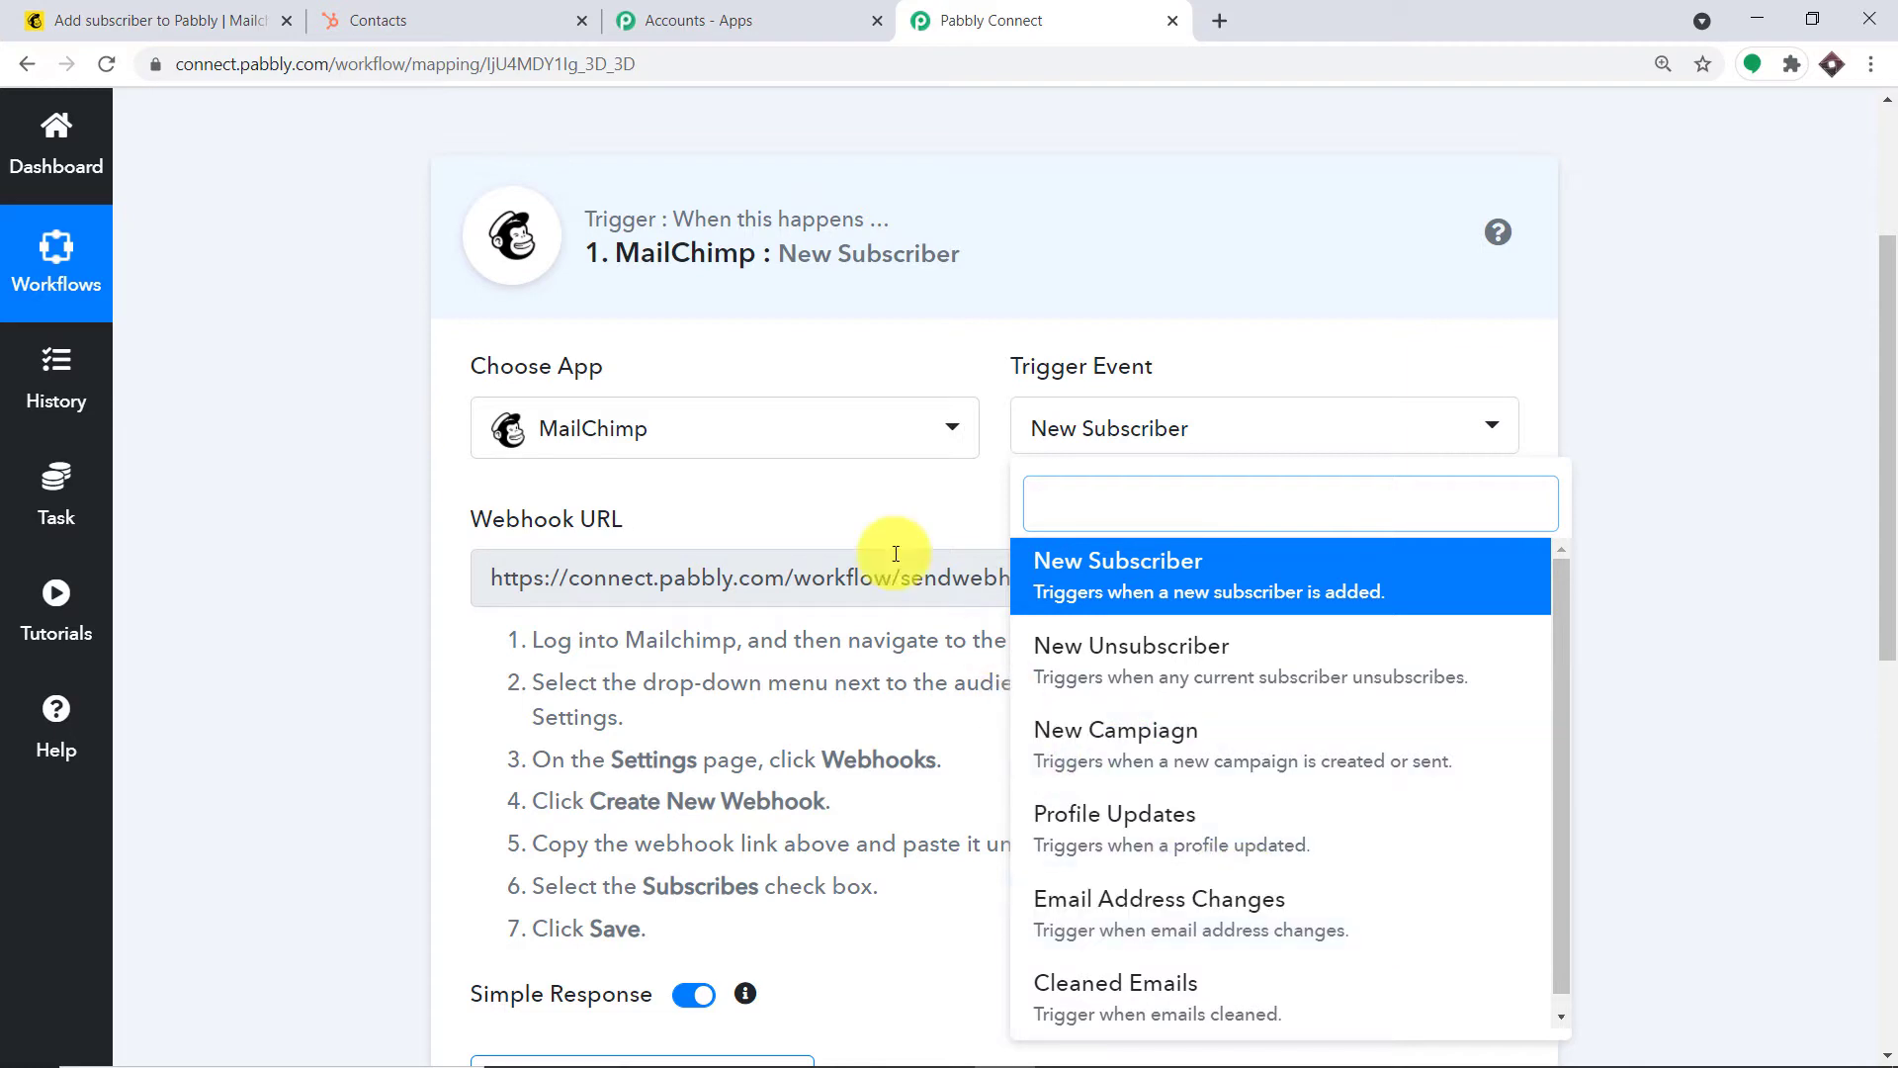
{"action": "left_click", "coordinate": [858, 516]}
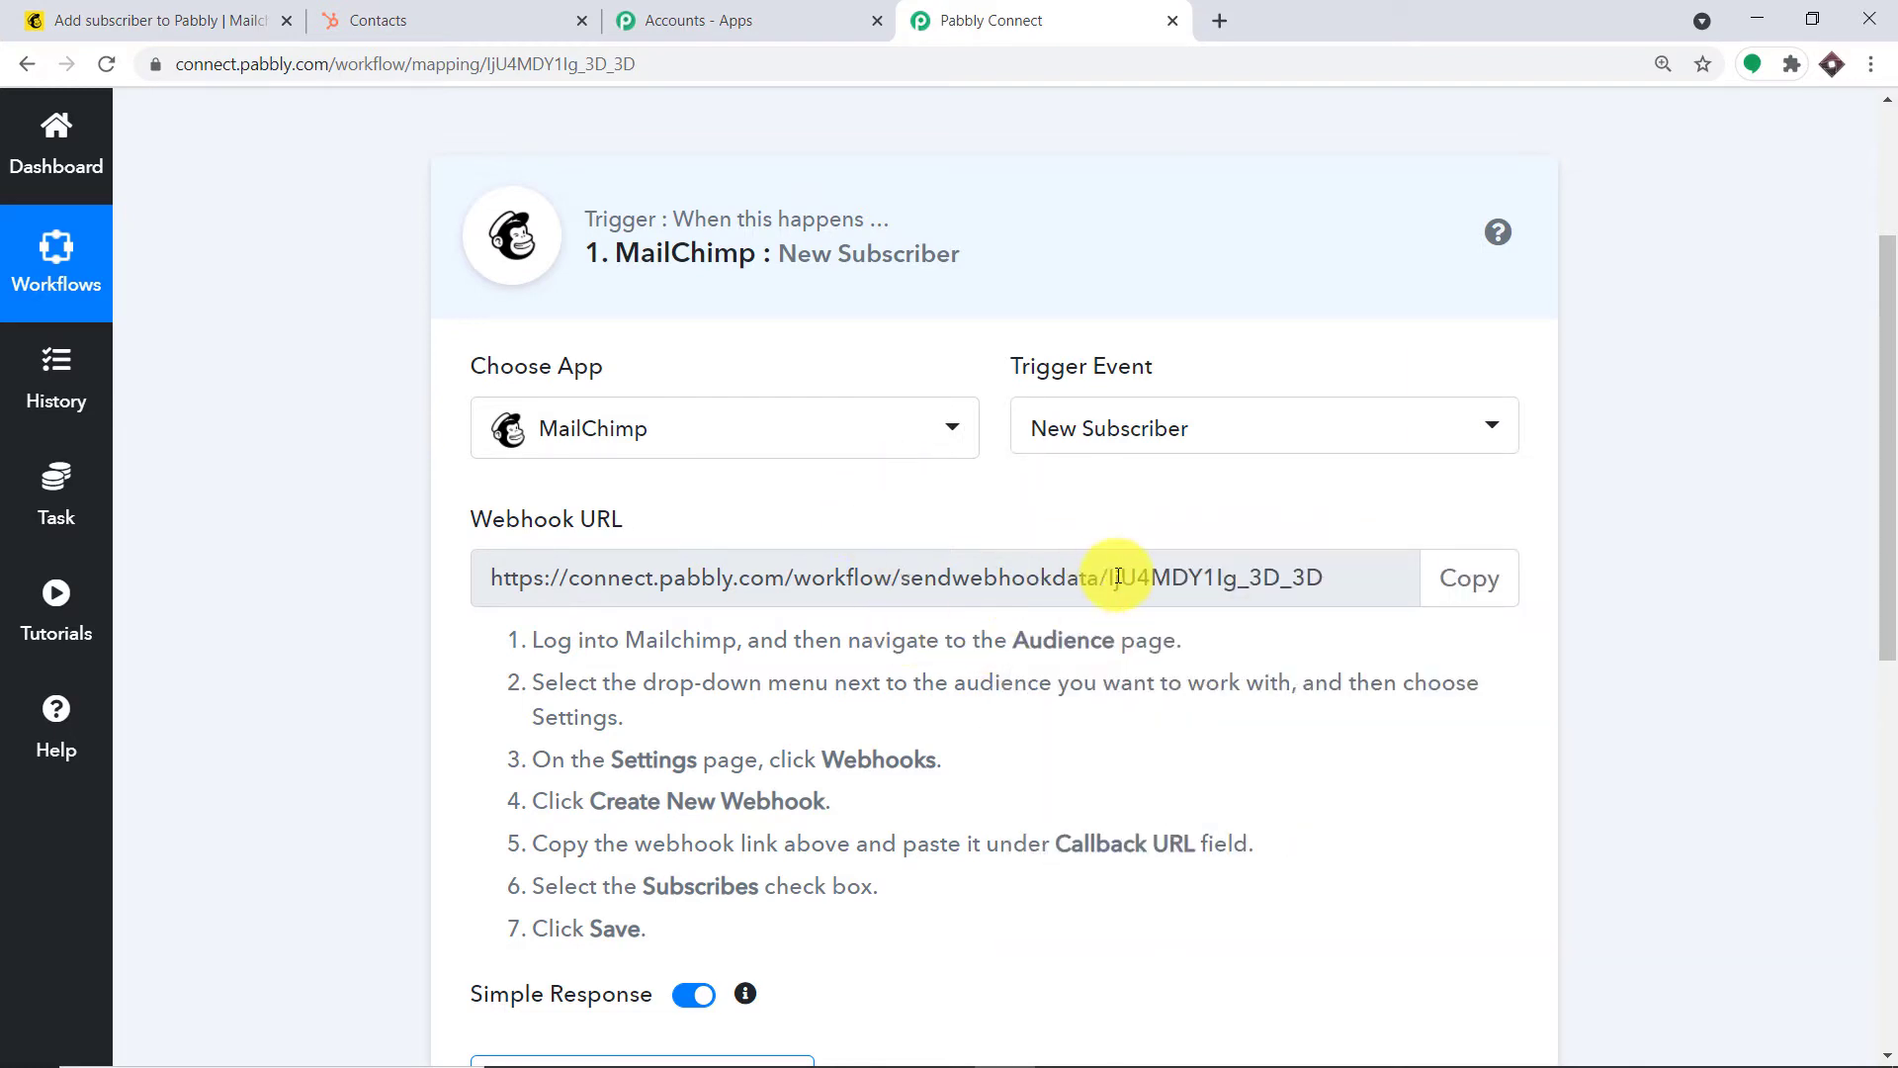
{"action": "left_click", "coordinate": [87, 20]}
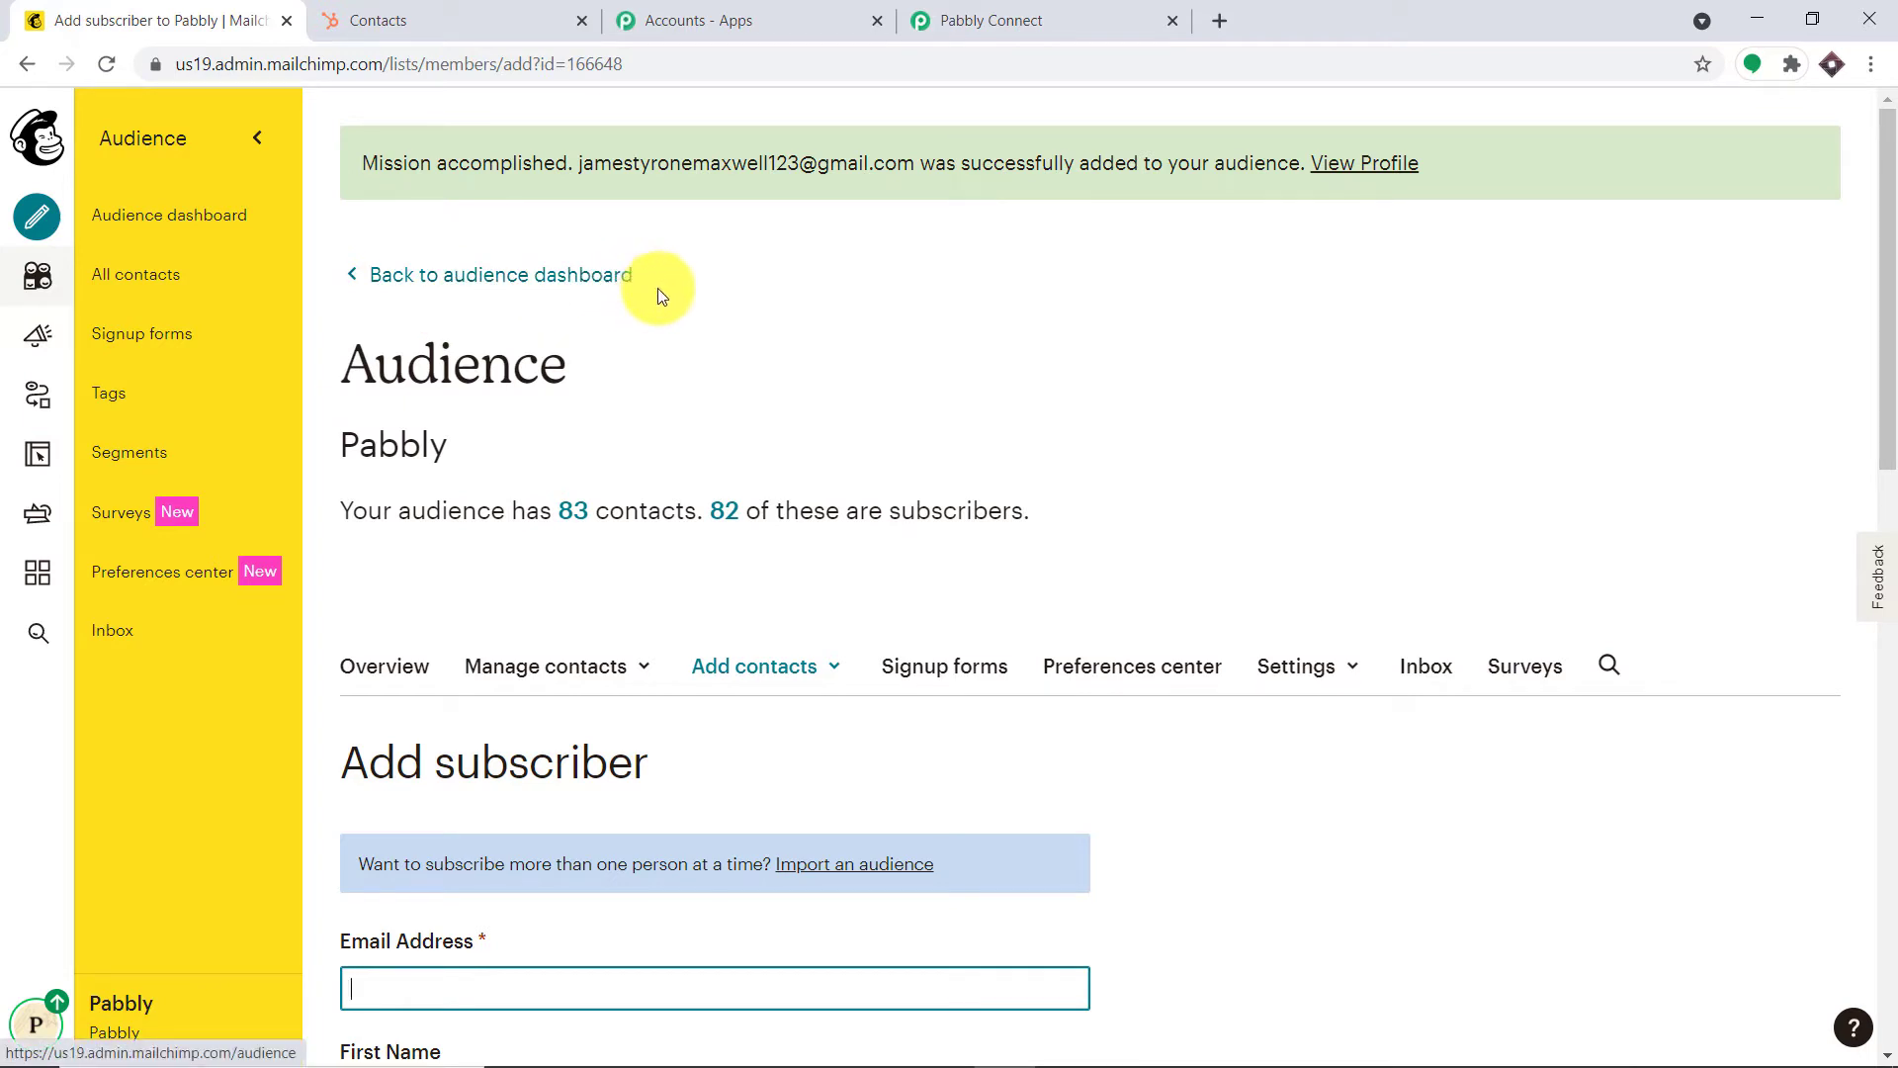
Open the Pabbly audience's Settings > Webhooks page and start a new webhook
{"action": "left_click", "coordinate": [28, 294]}
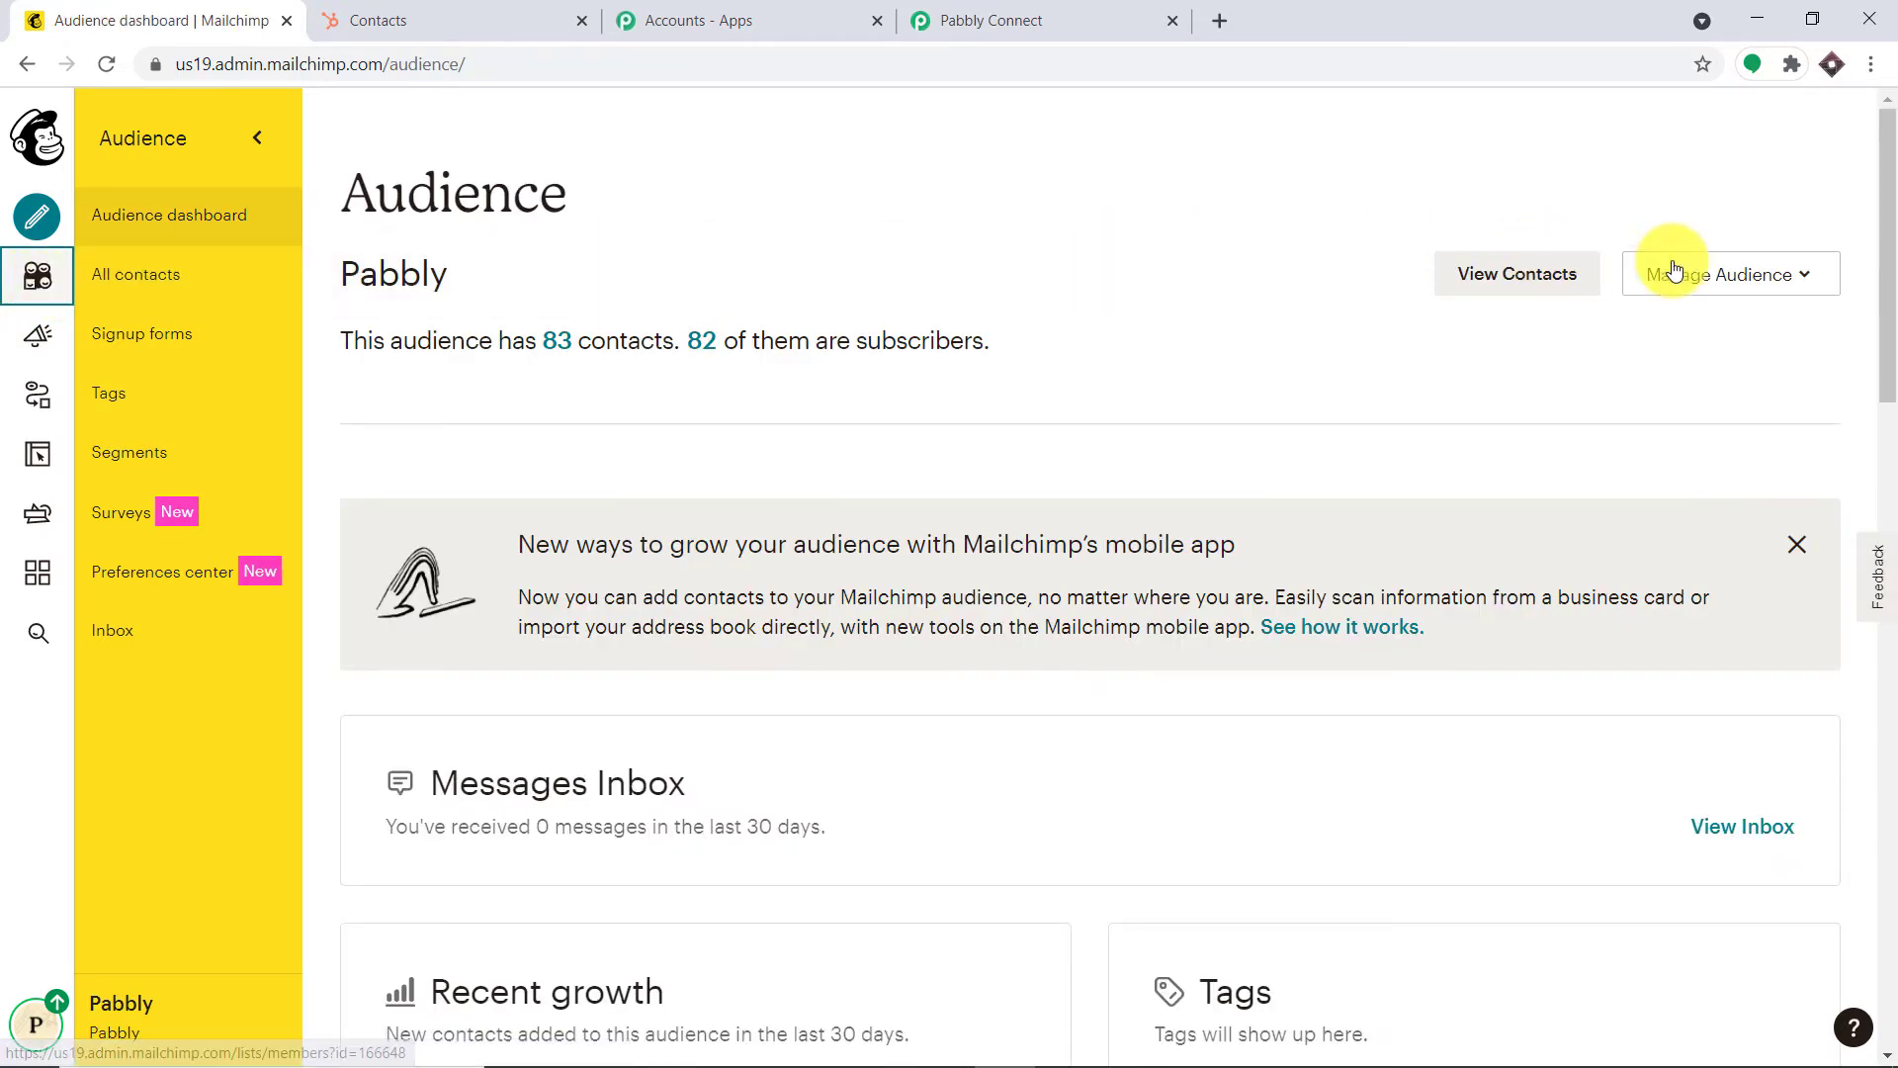
{"action": "left_click", "coordinate": [1727, 286]}
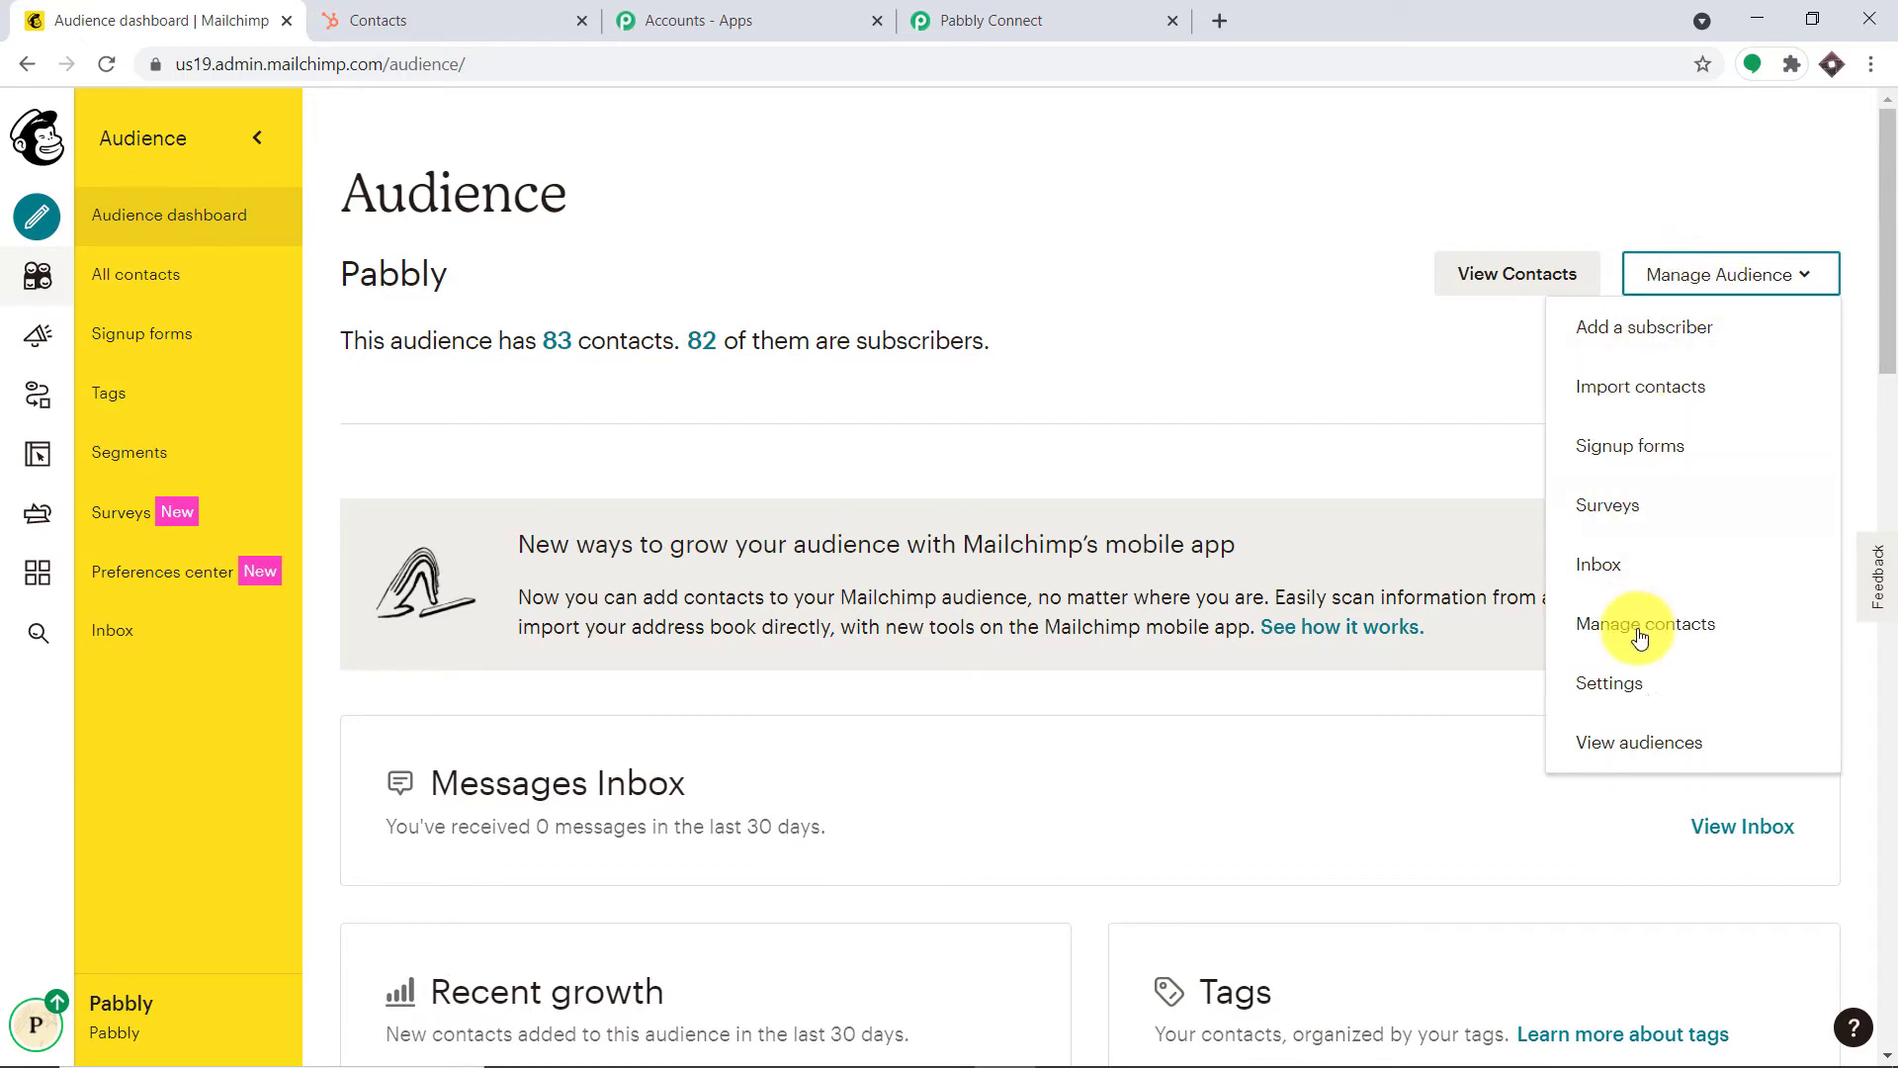
{"action": "left_click", "coordinate": [1727, 687]}
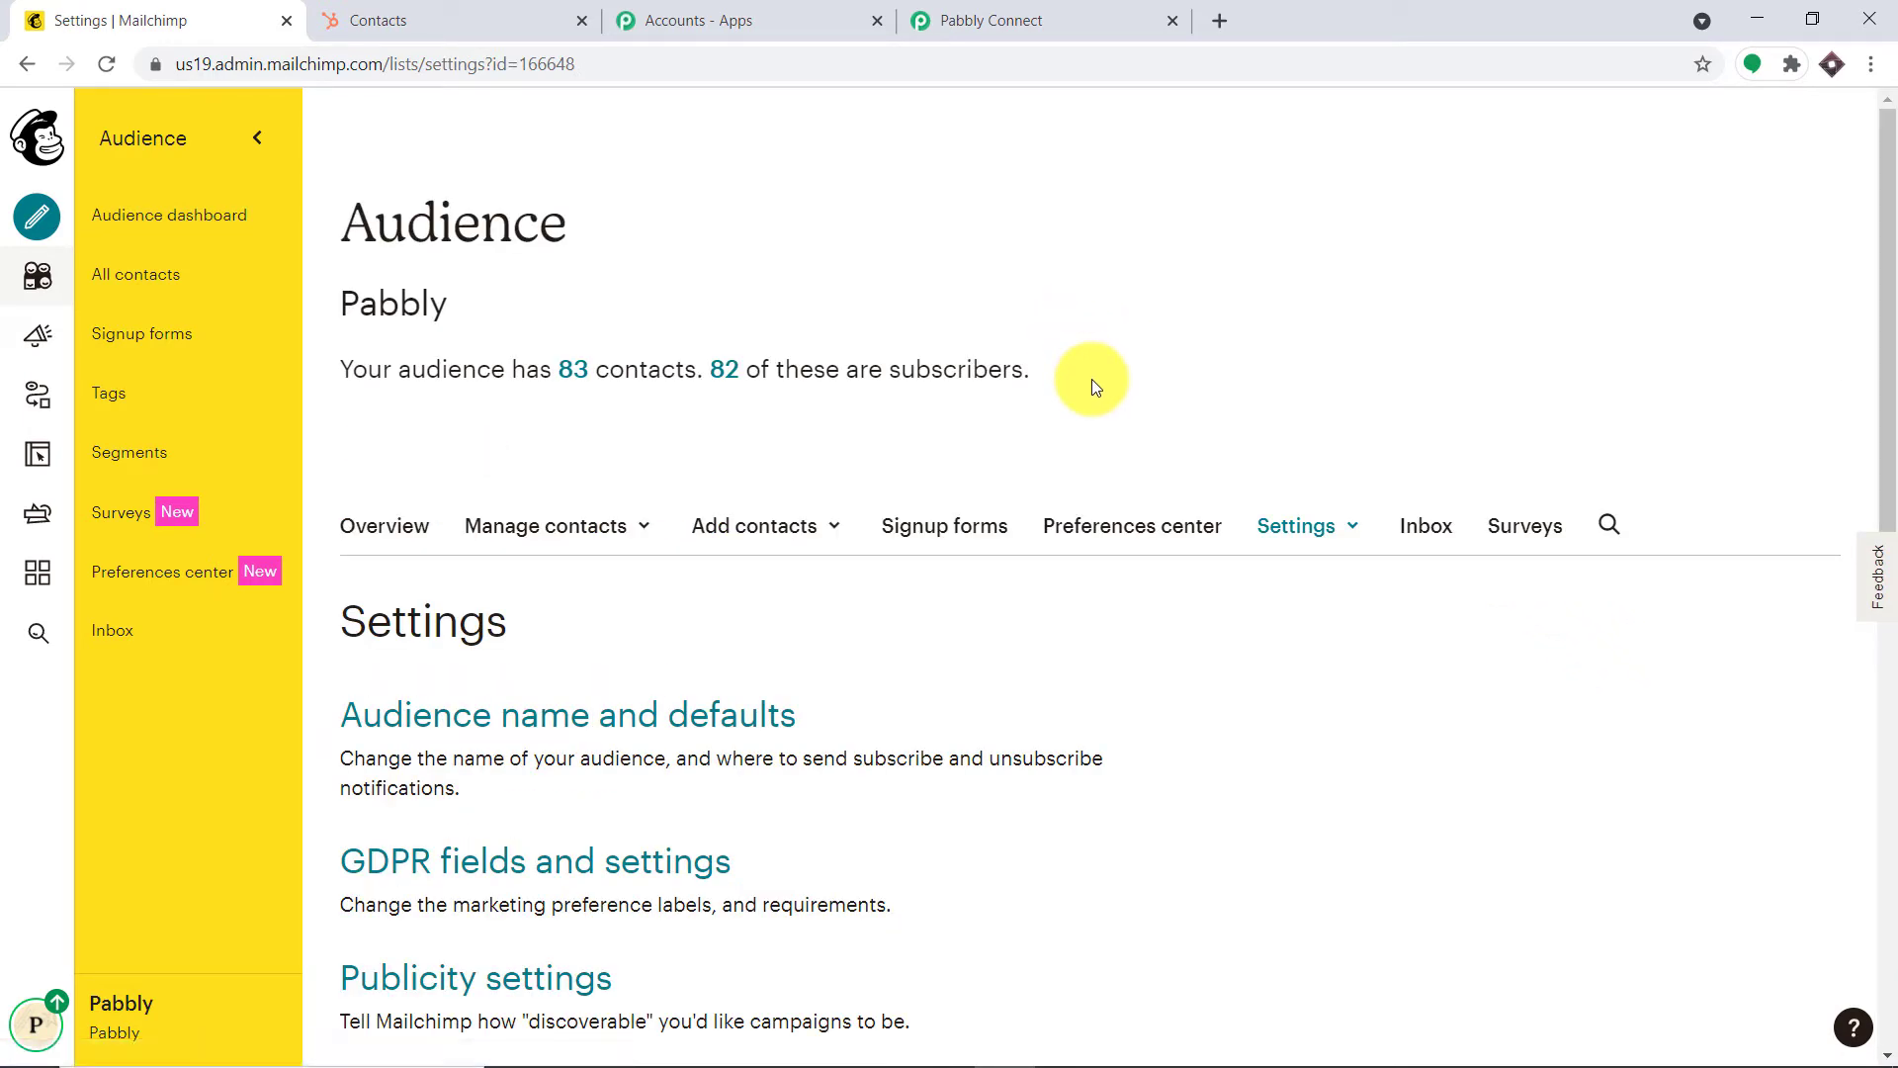
{"action": "scroll", "coordinate": [1093, 385], "scroll_direction": "down", "scroll_amount": 5}
{"action": "scroll", "coordinate": [1094, 386], "scroll_direction": "down", "scroll_amount": 4}
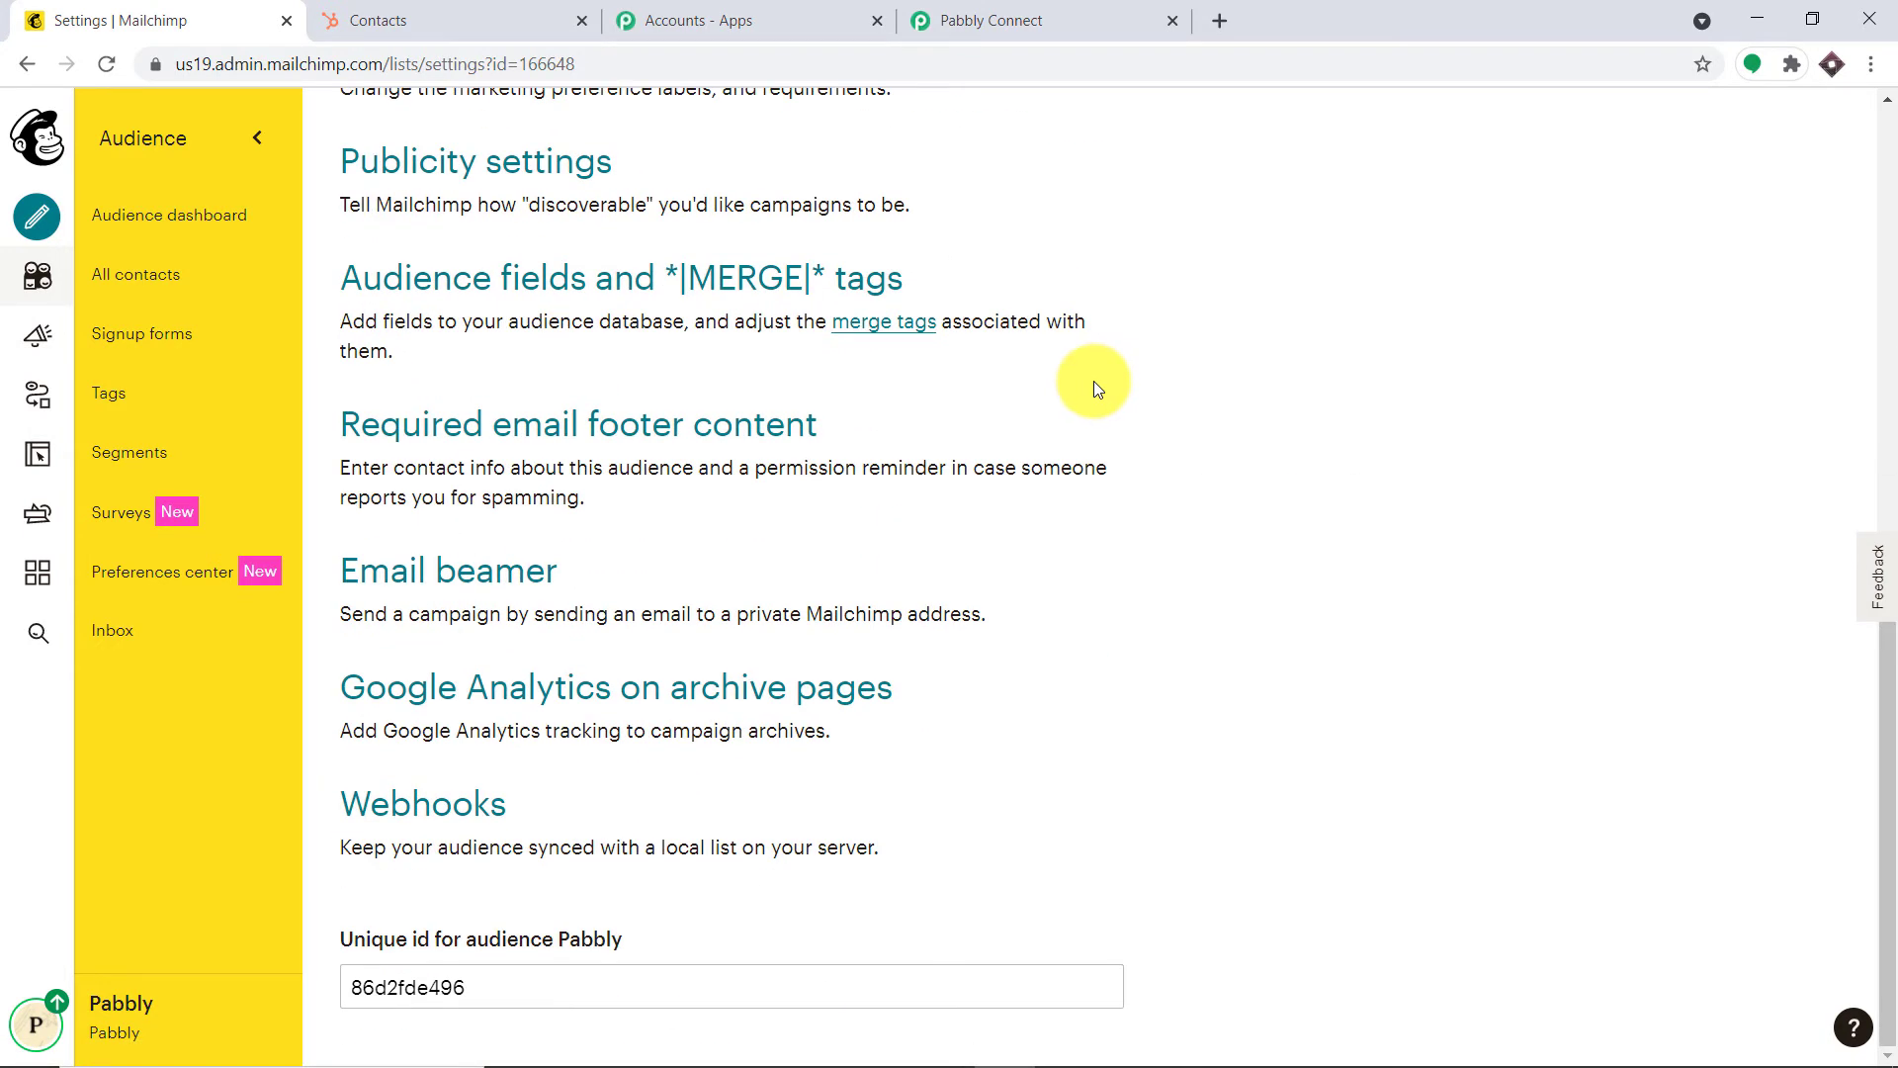
{"action": "left_click", "coordinate": [470, 815]}
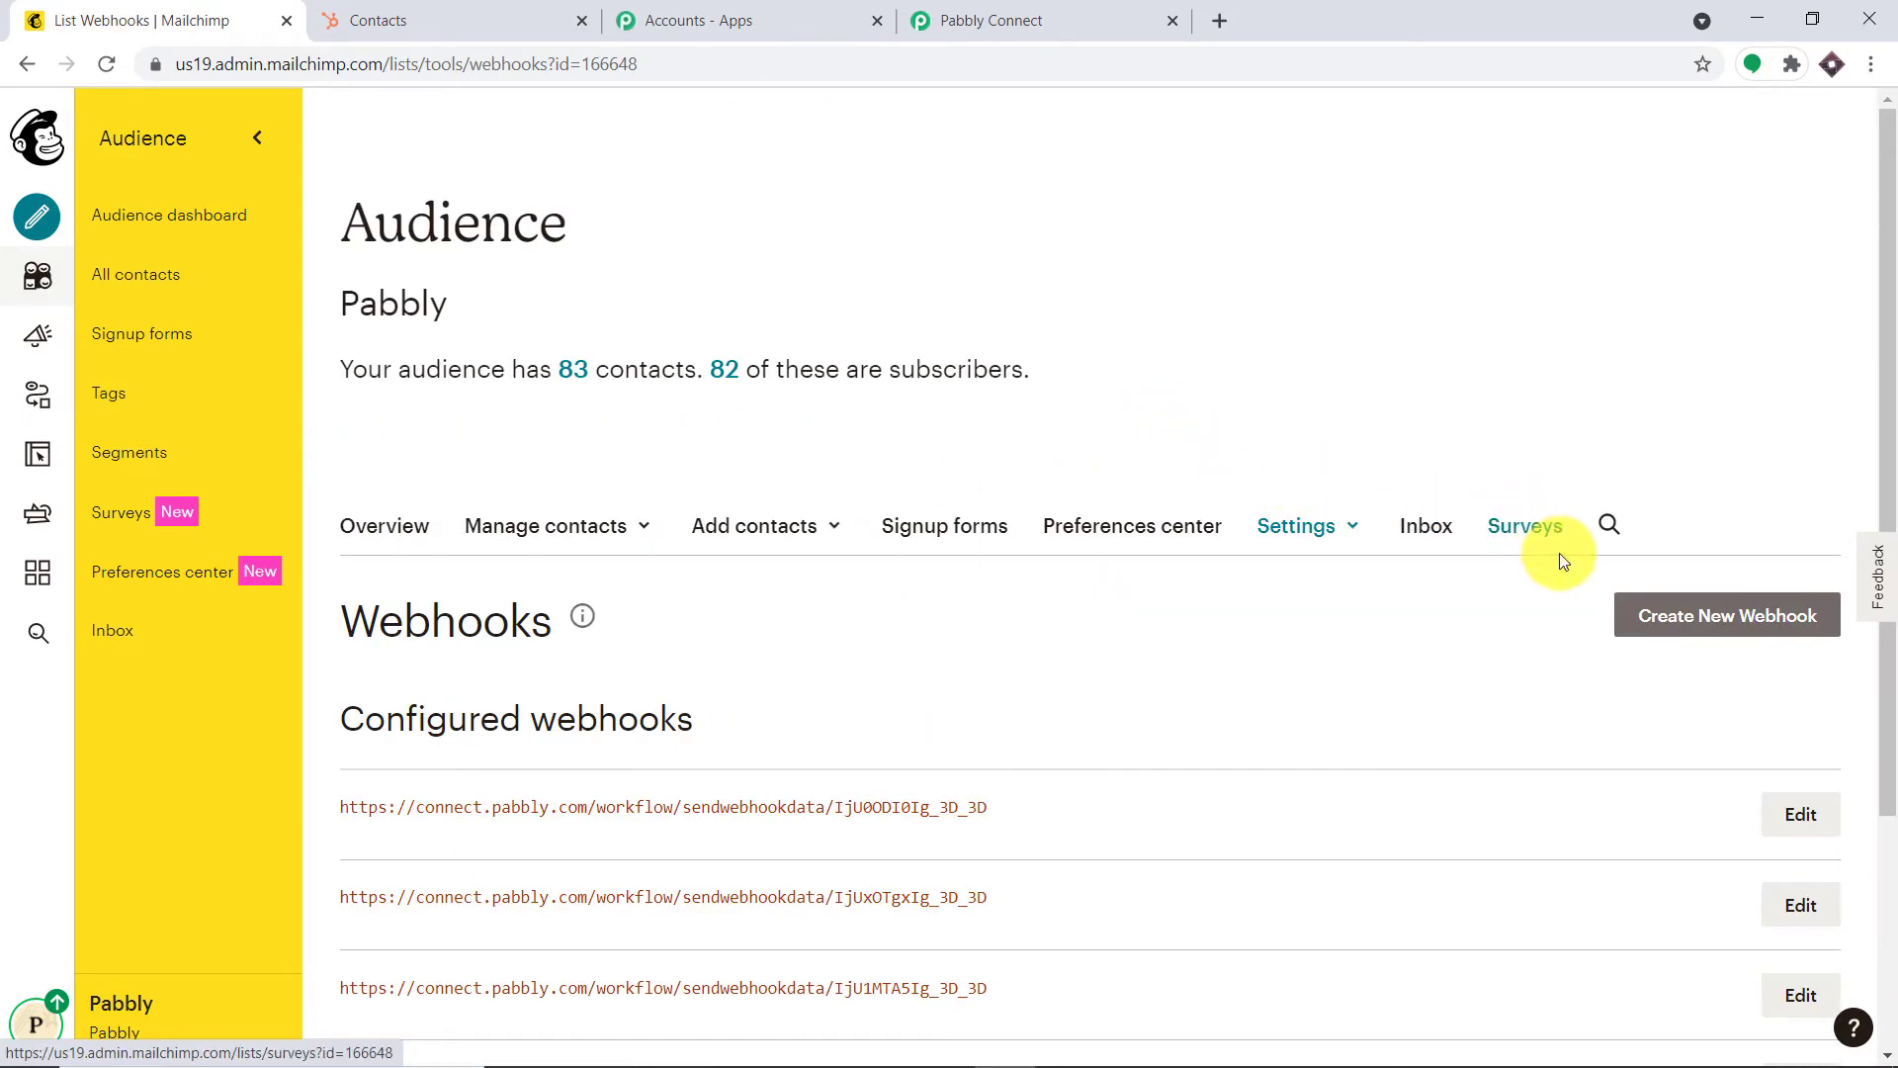
{"action": "left_click", "coordinate": [1690, 626]}
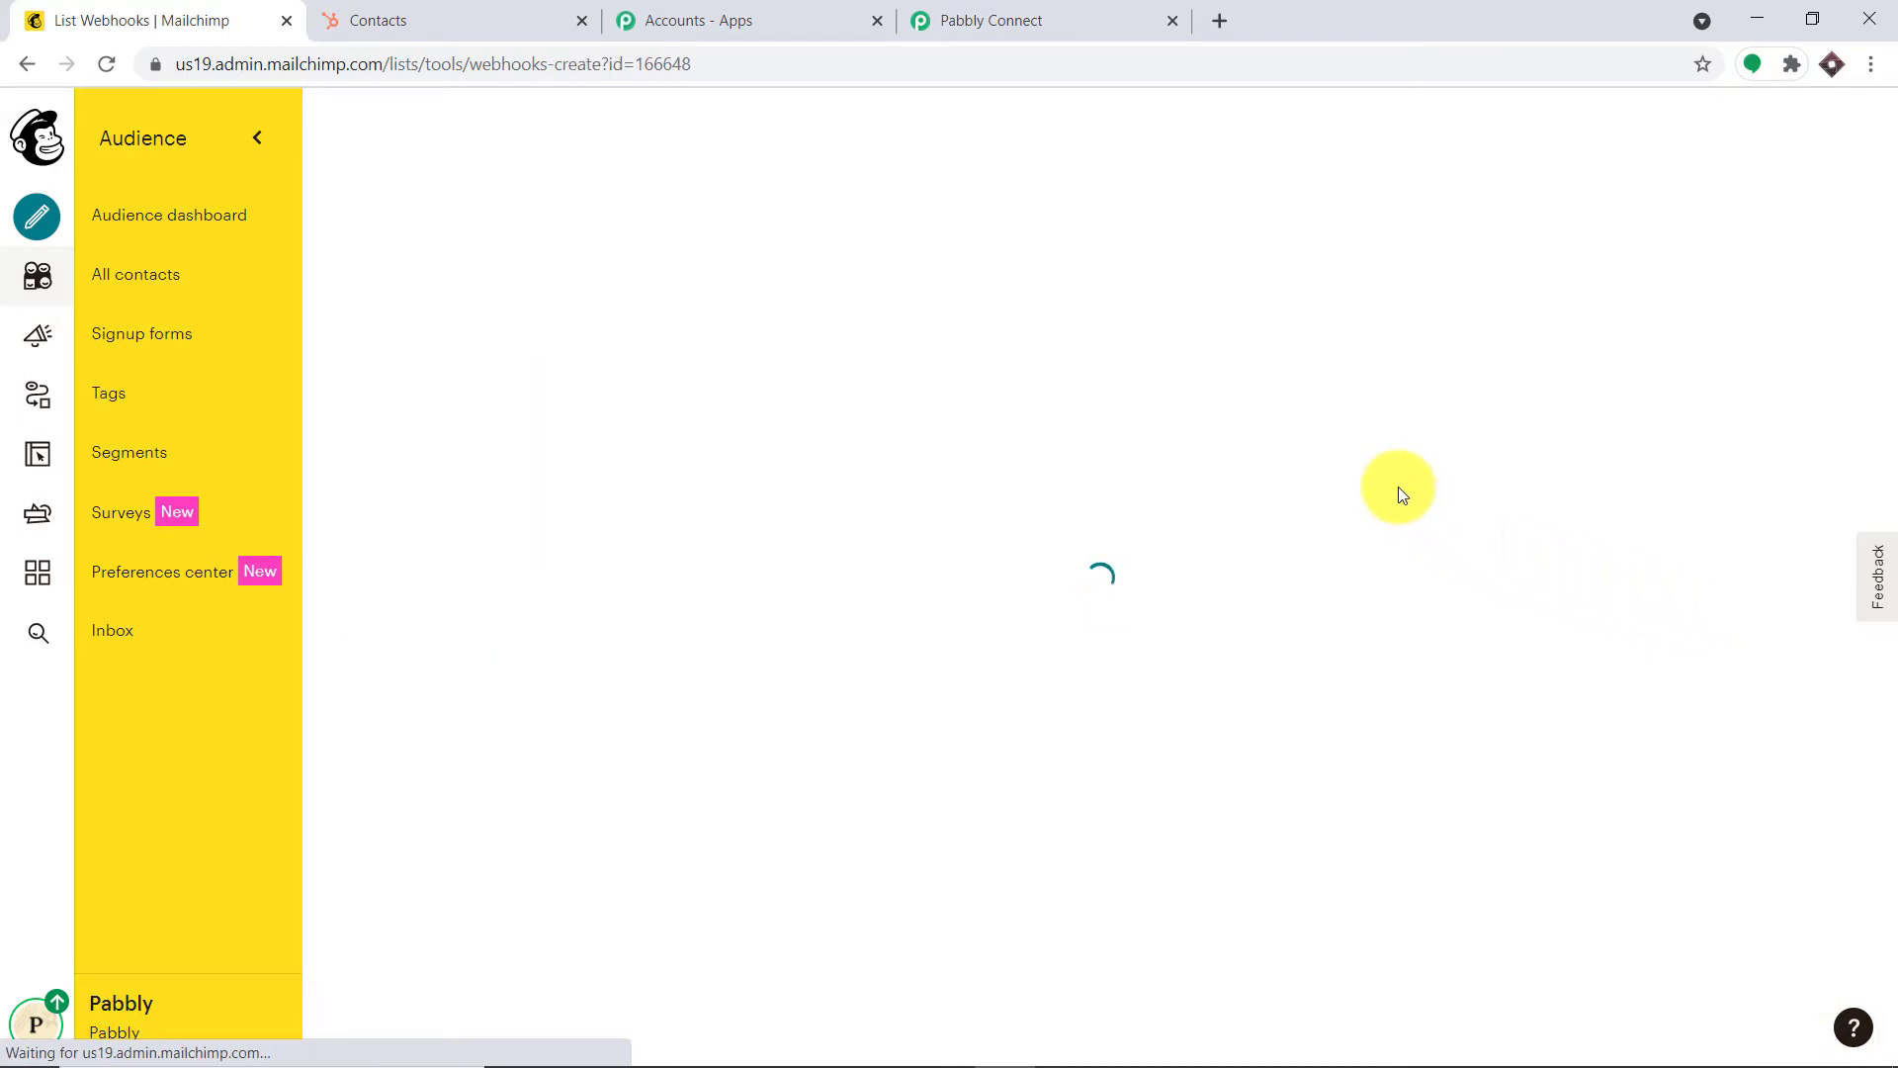
{"action": "scroll", "coordinate": [1347, 504], "scroll_direction": "down", "scroll_amount": 1}
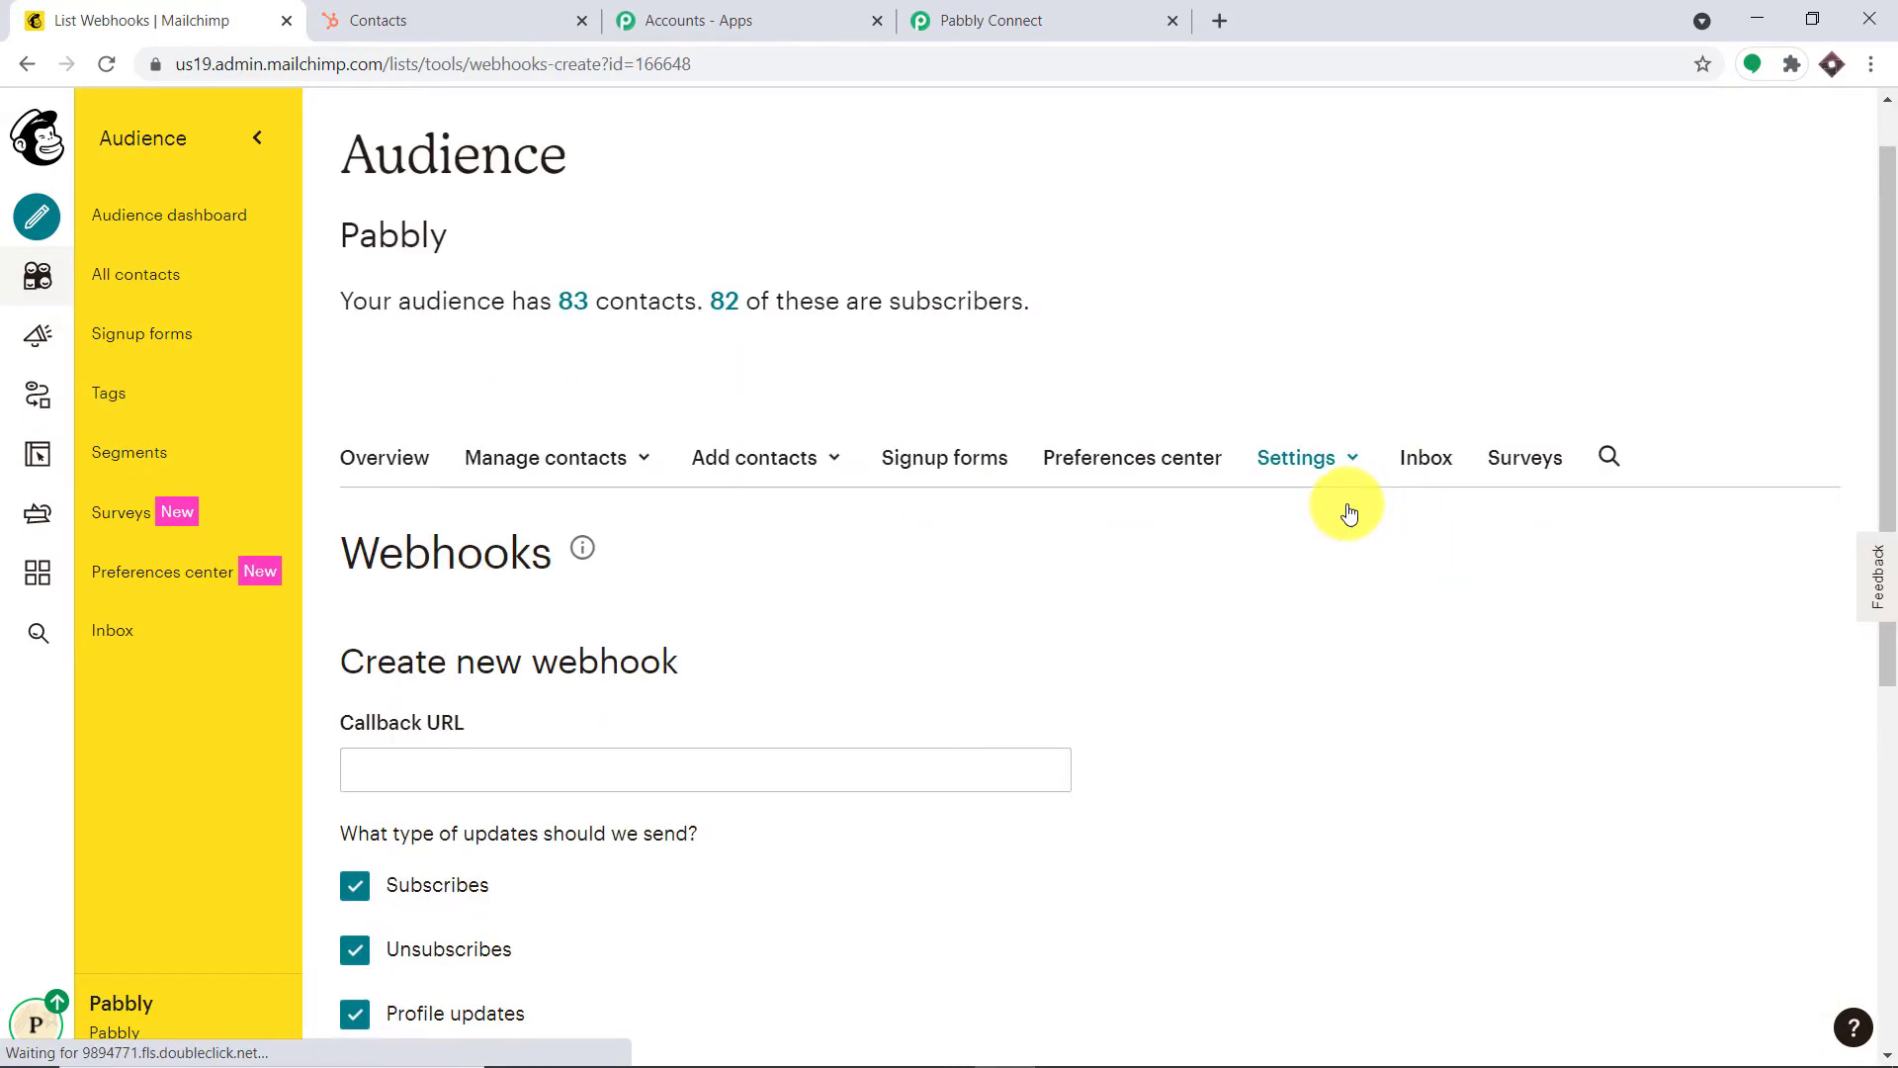
{"action": "scroll", "coordinate": [1348, 512], "scroll_direction": "down", "scroll_amount": 2}
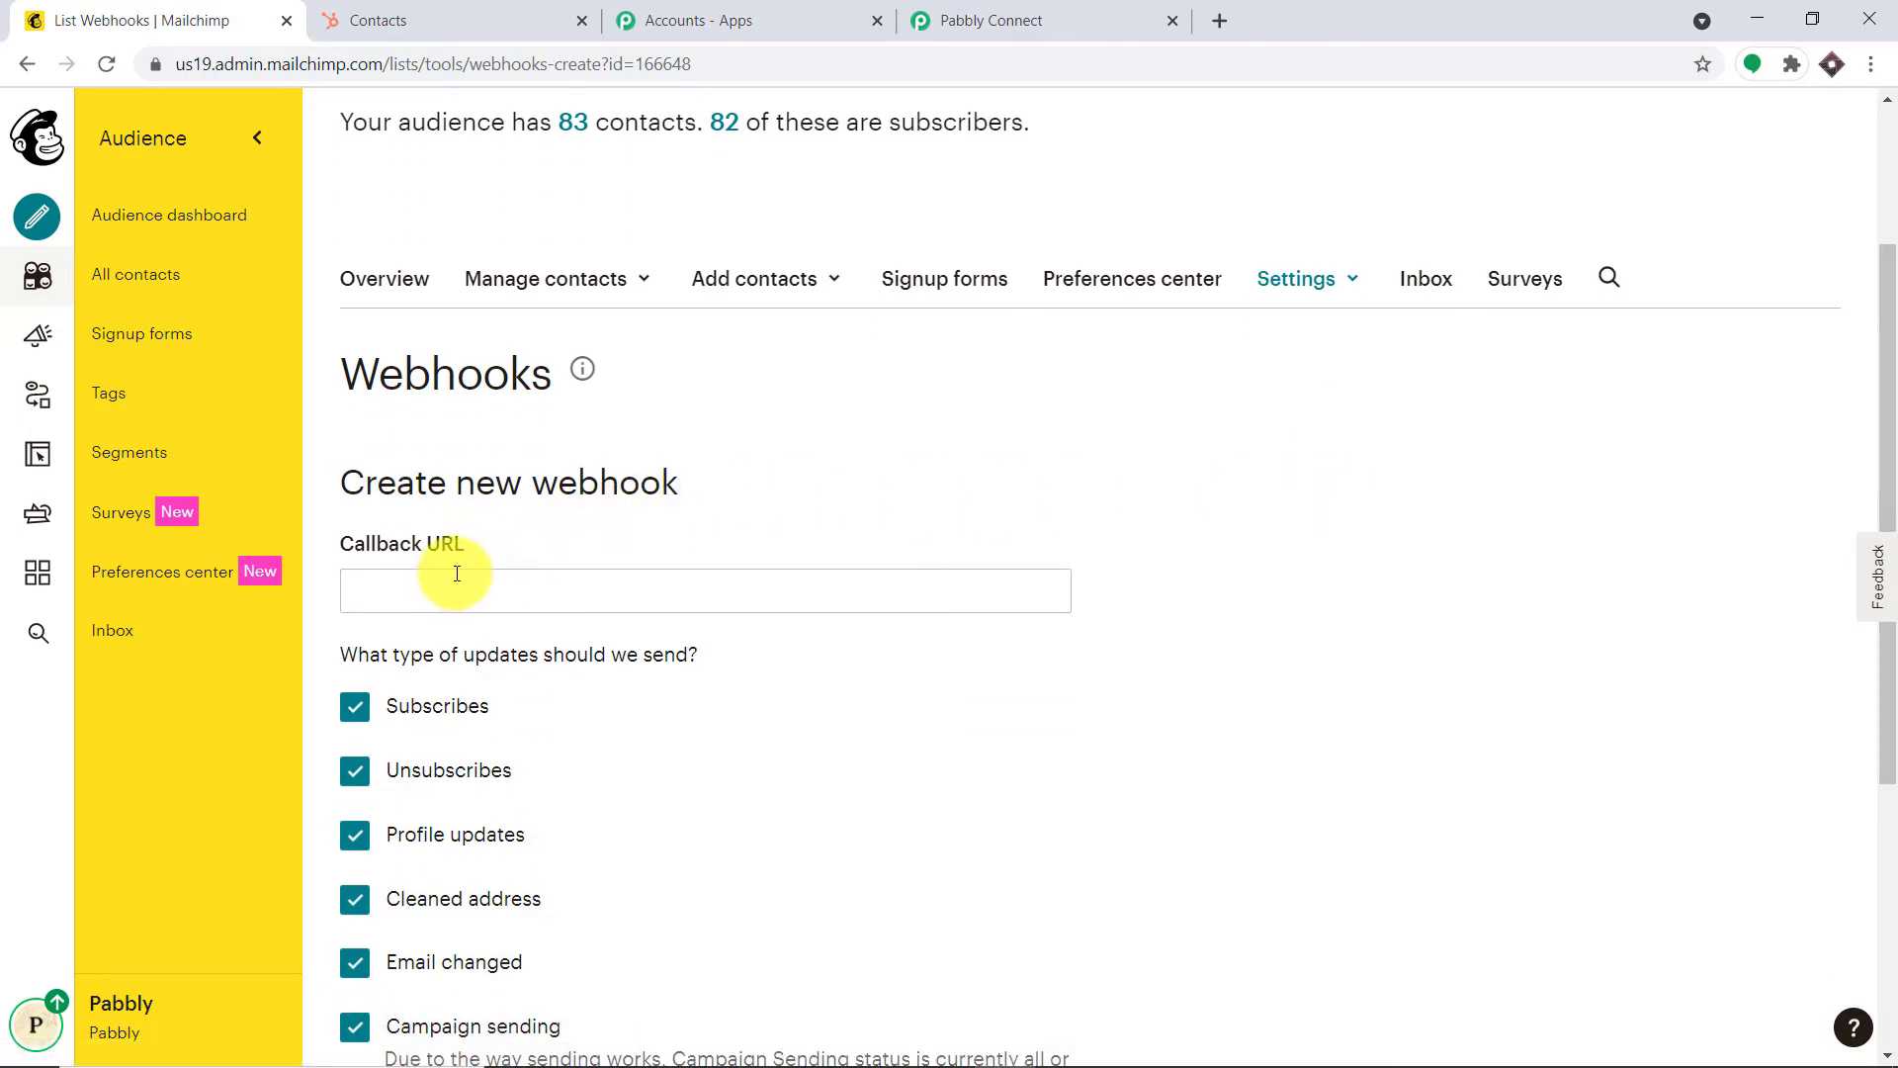
Copy the Pabbly Connect webhook URL and paste it as the Callback URL
{"action": "left_click", "coordinate": [1109, 12]}
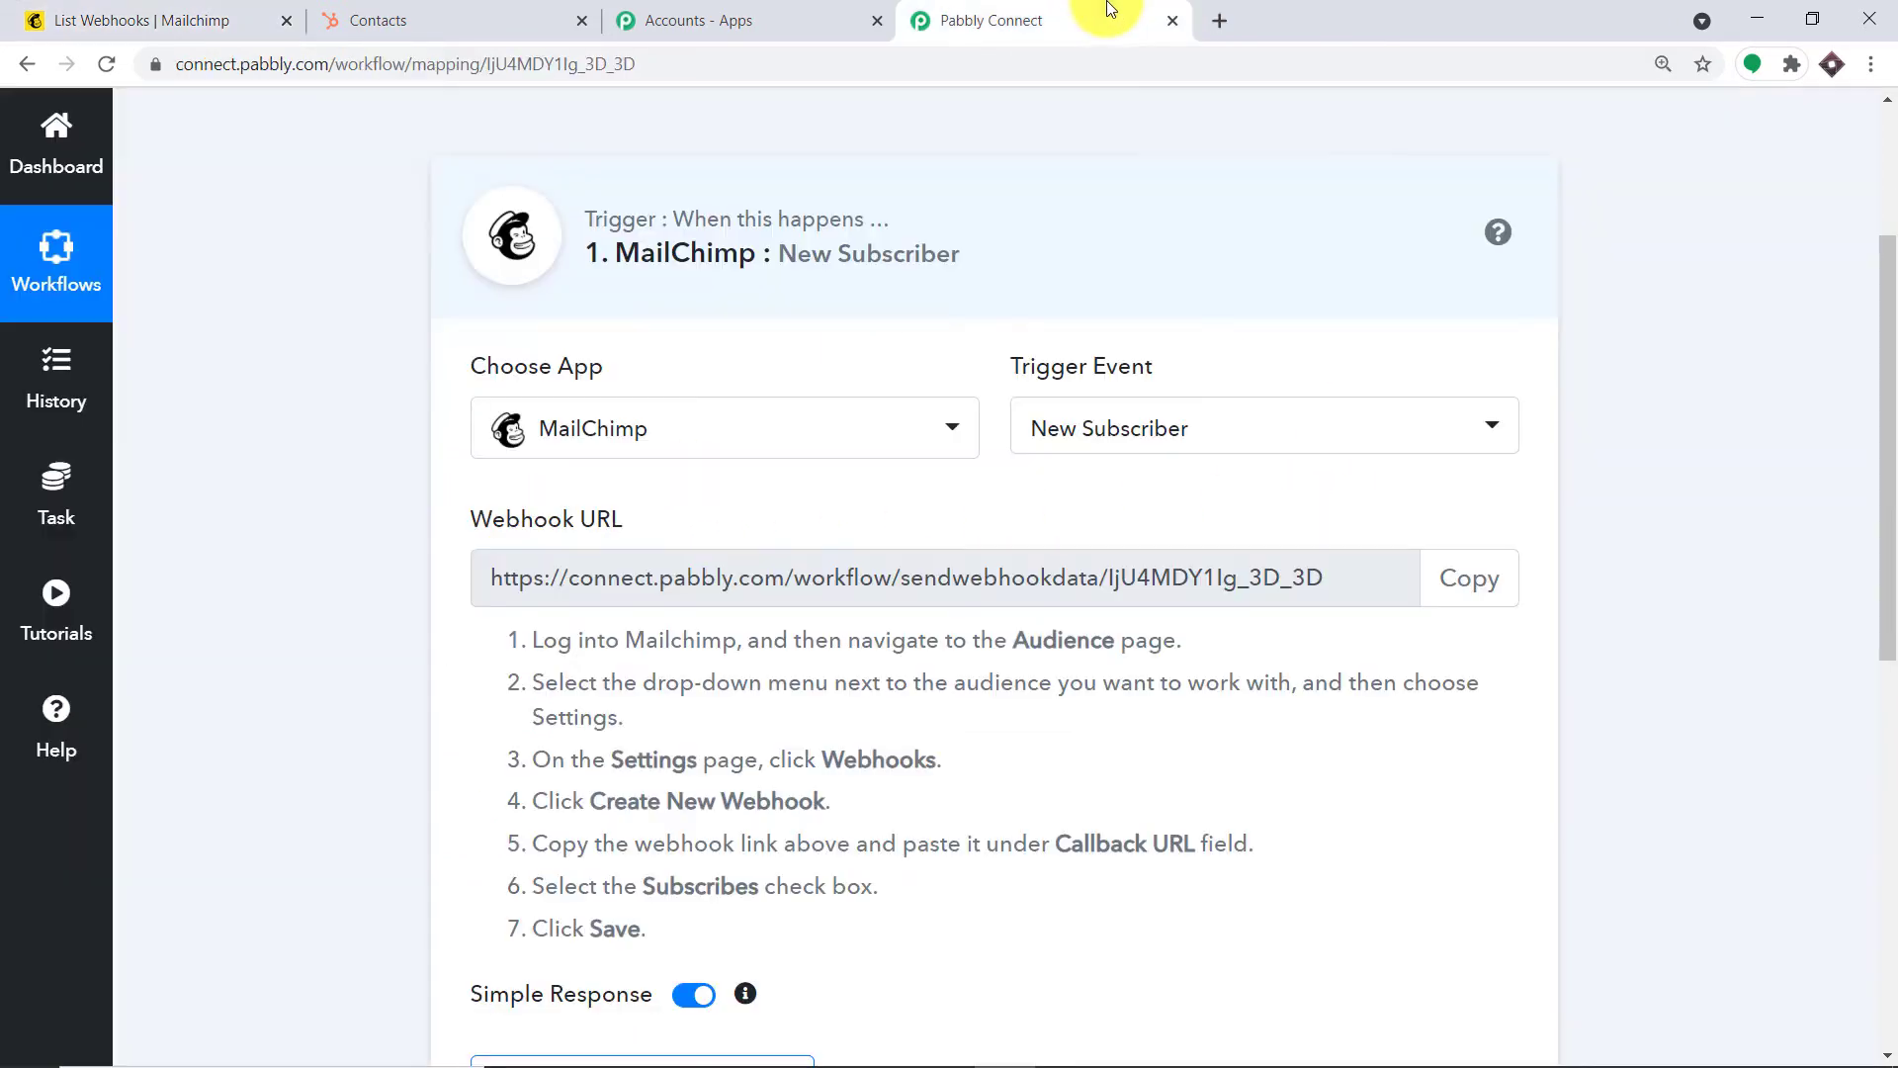
{"action": "left_click", "coordinate": [1488, 577]}
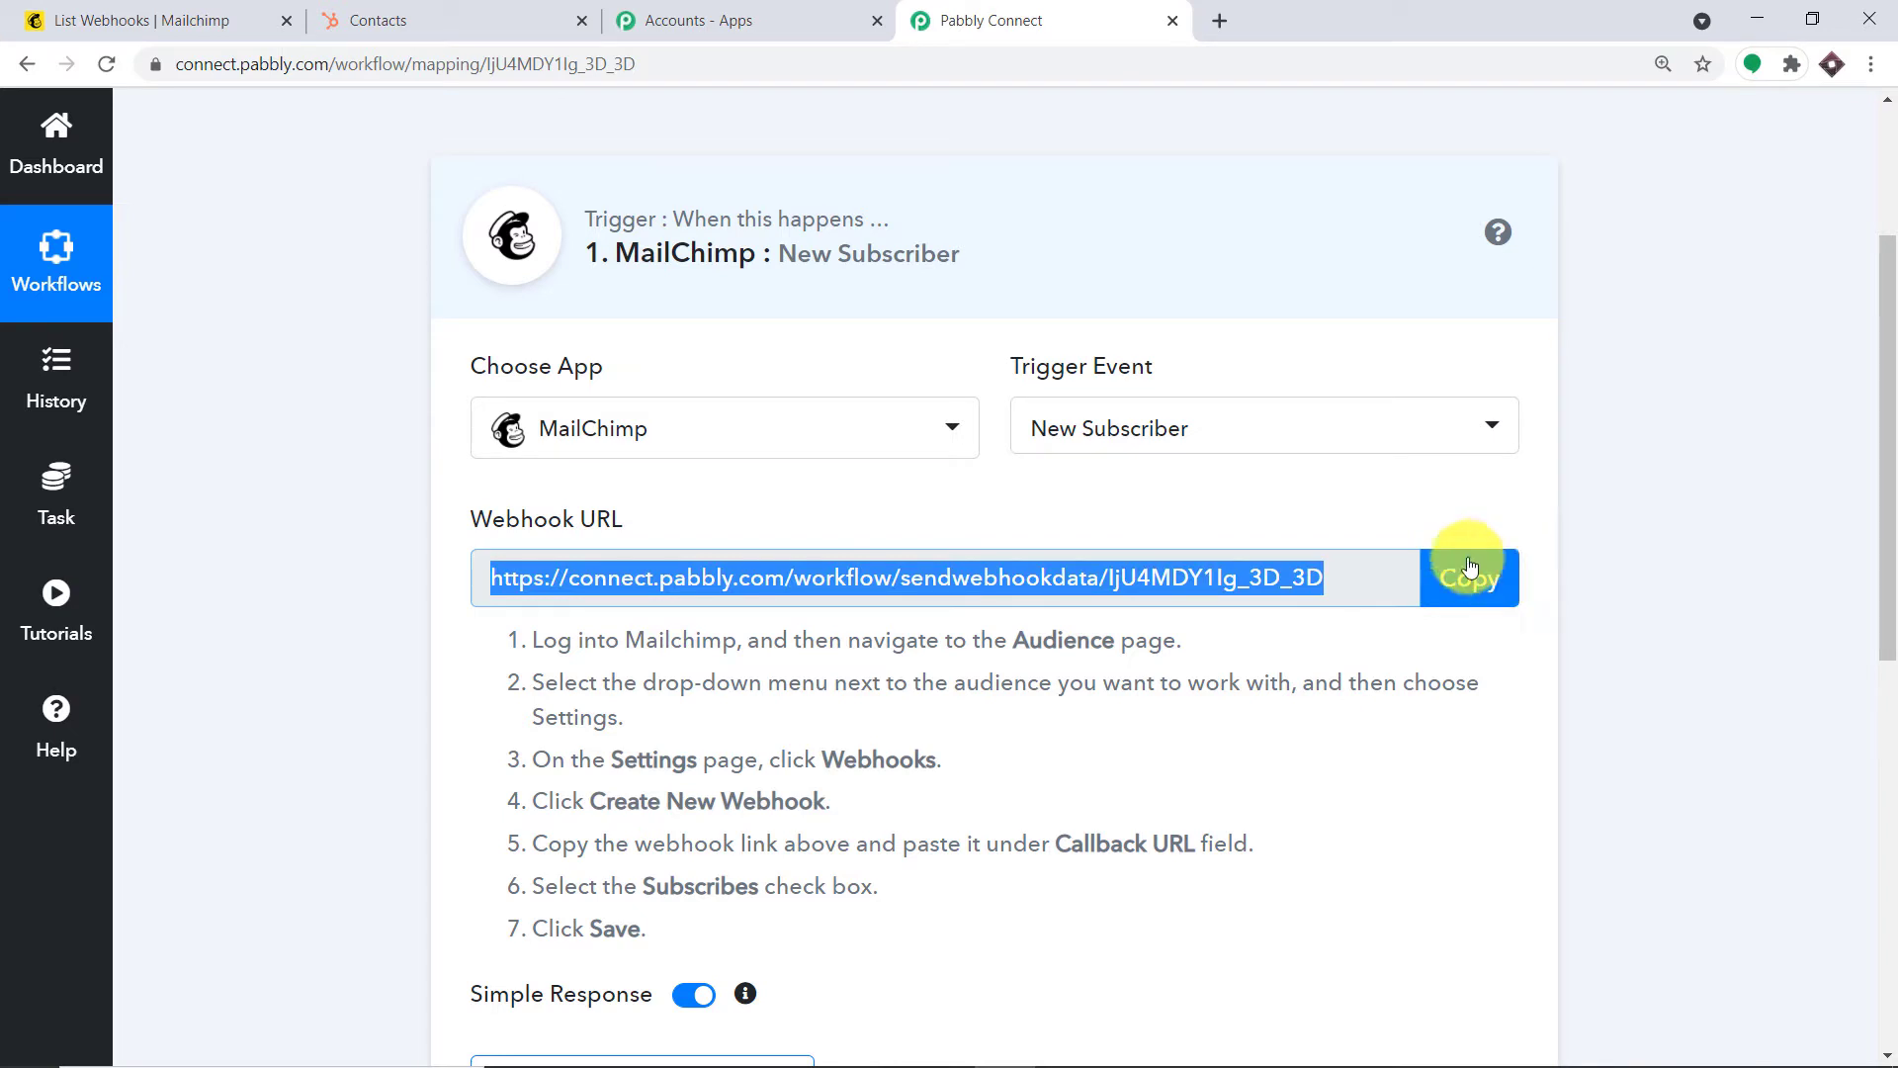
{"action": "left_click", "coordinate": [119, 18]}
{"action": "left_click", "coordinate": [446, 593]}
{"action": "right_click", "coordinate": [446, 593]}
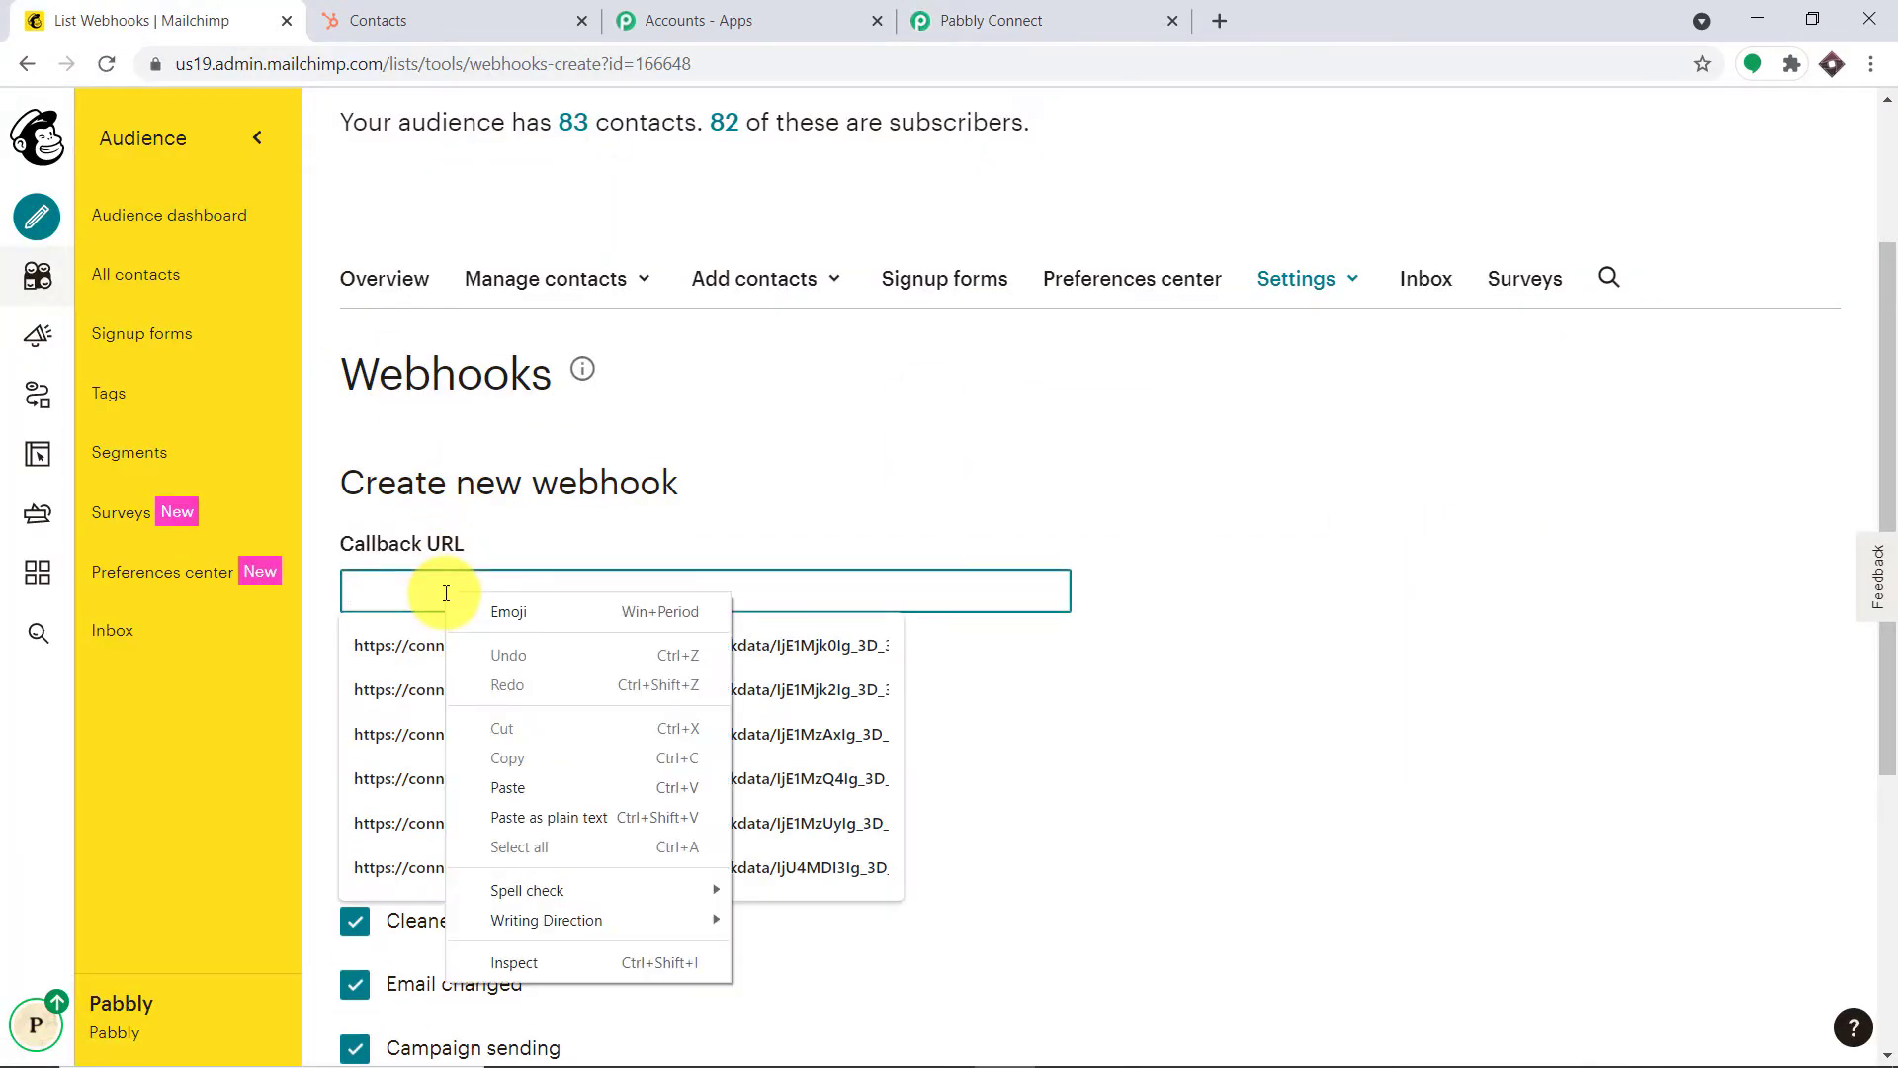
{"action": "left_click", "coordinate": [508, 788]}
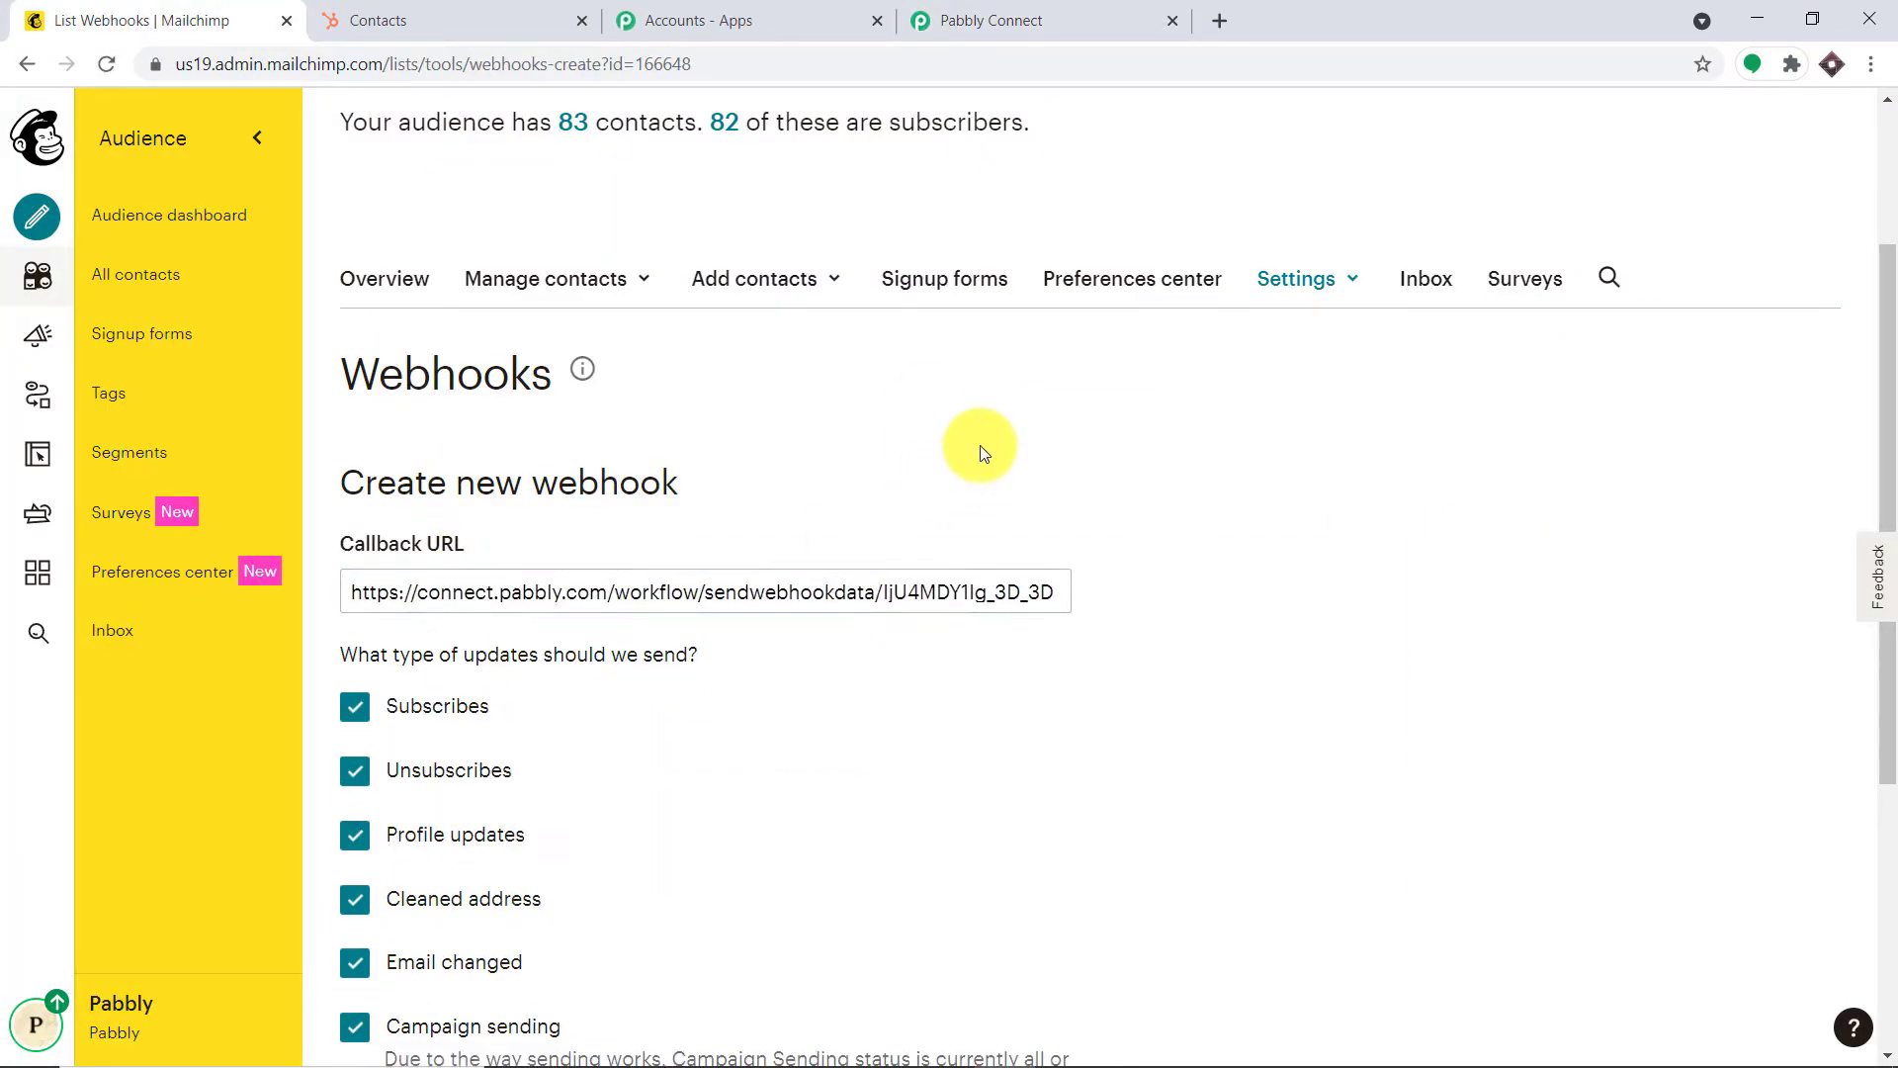
{"action": "scroll", "coordinate": [981, 450], "scroll_direction": "down", "scroll_amount": 2}
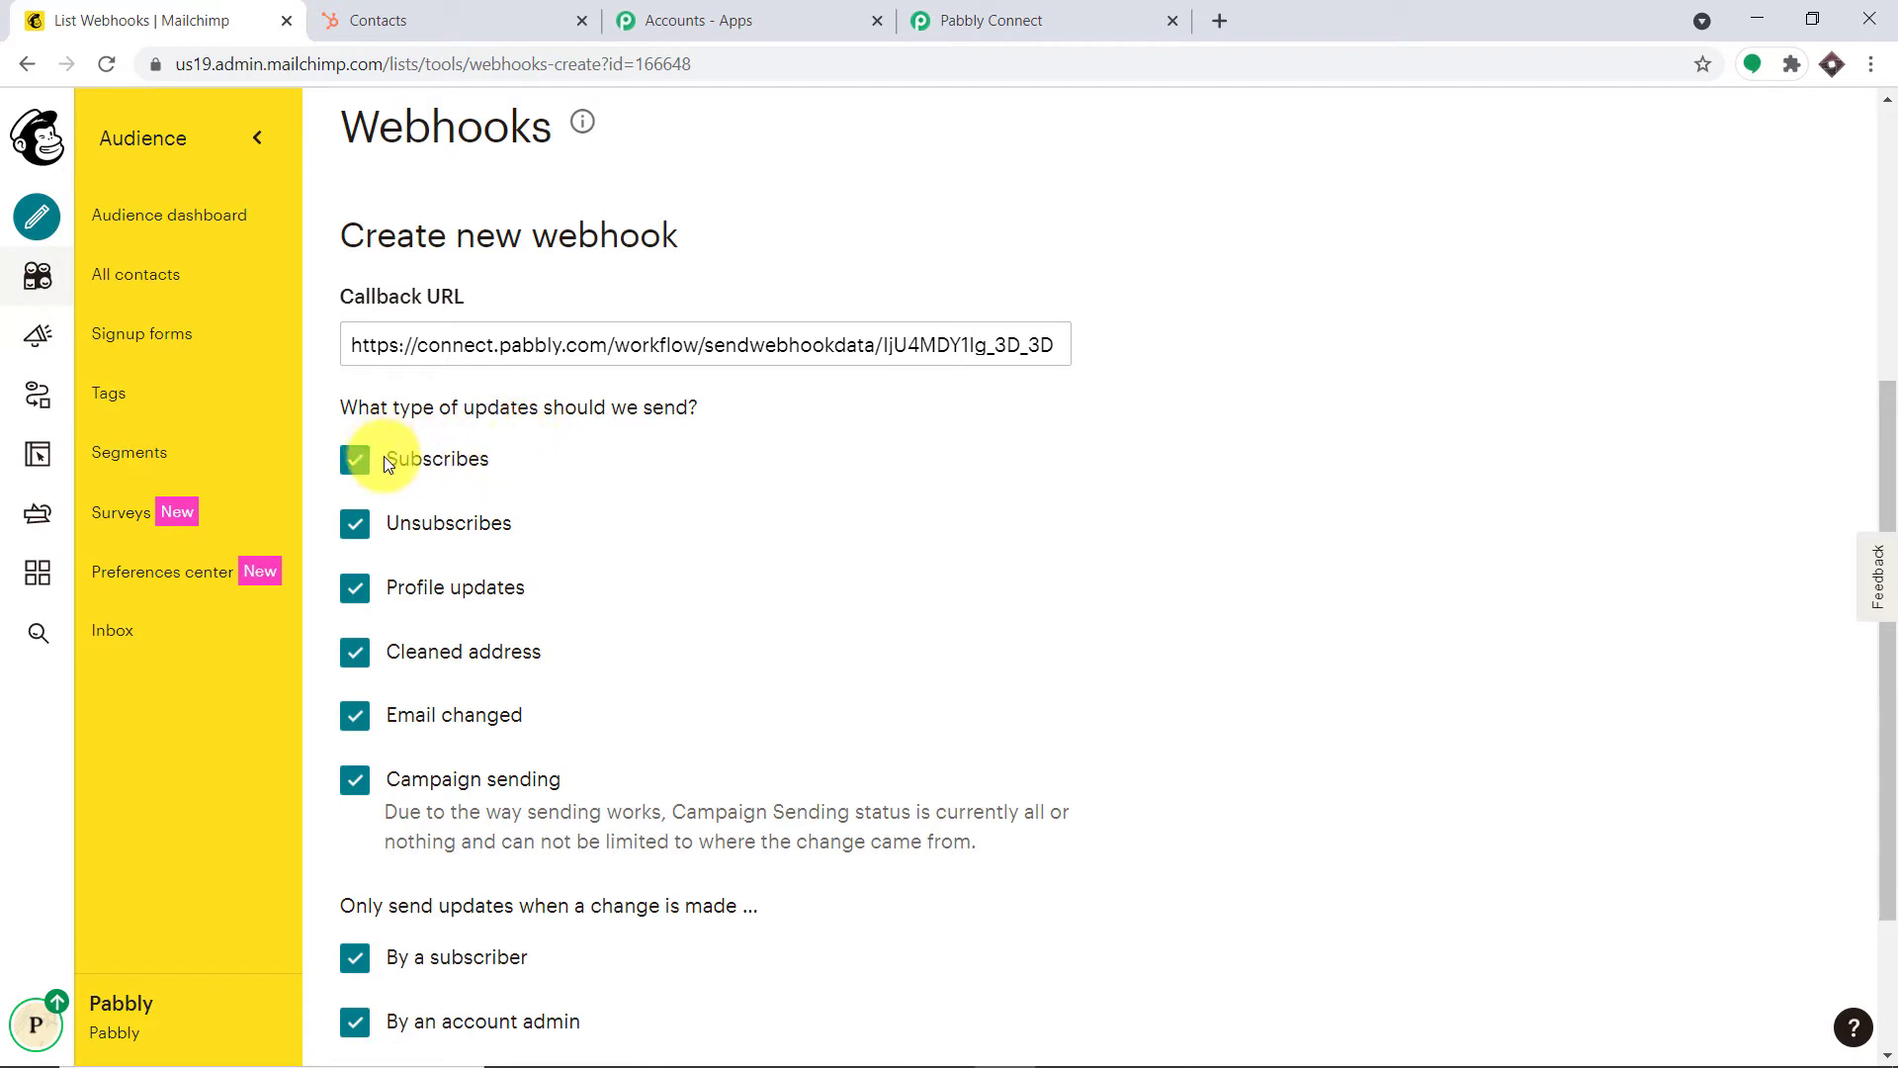
Untick unsubscribes, profile updates, cleaned addresses, e-mail changes and campaign updates, then save the webhook
{"action": "left_click", "coordinate": [482, 455]}
{"action": "left_click", "coordinate": [358, 527]}
{"action": "left_click", "coordinate": [357, 591]}
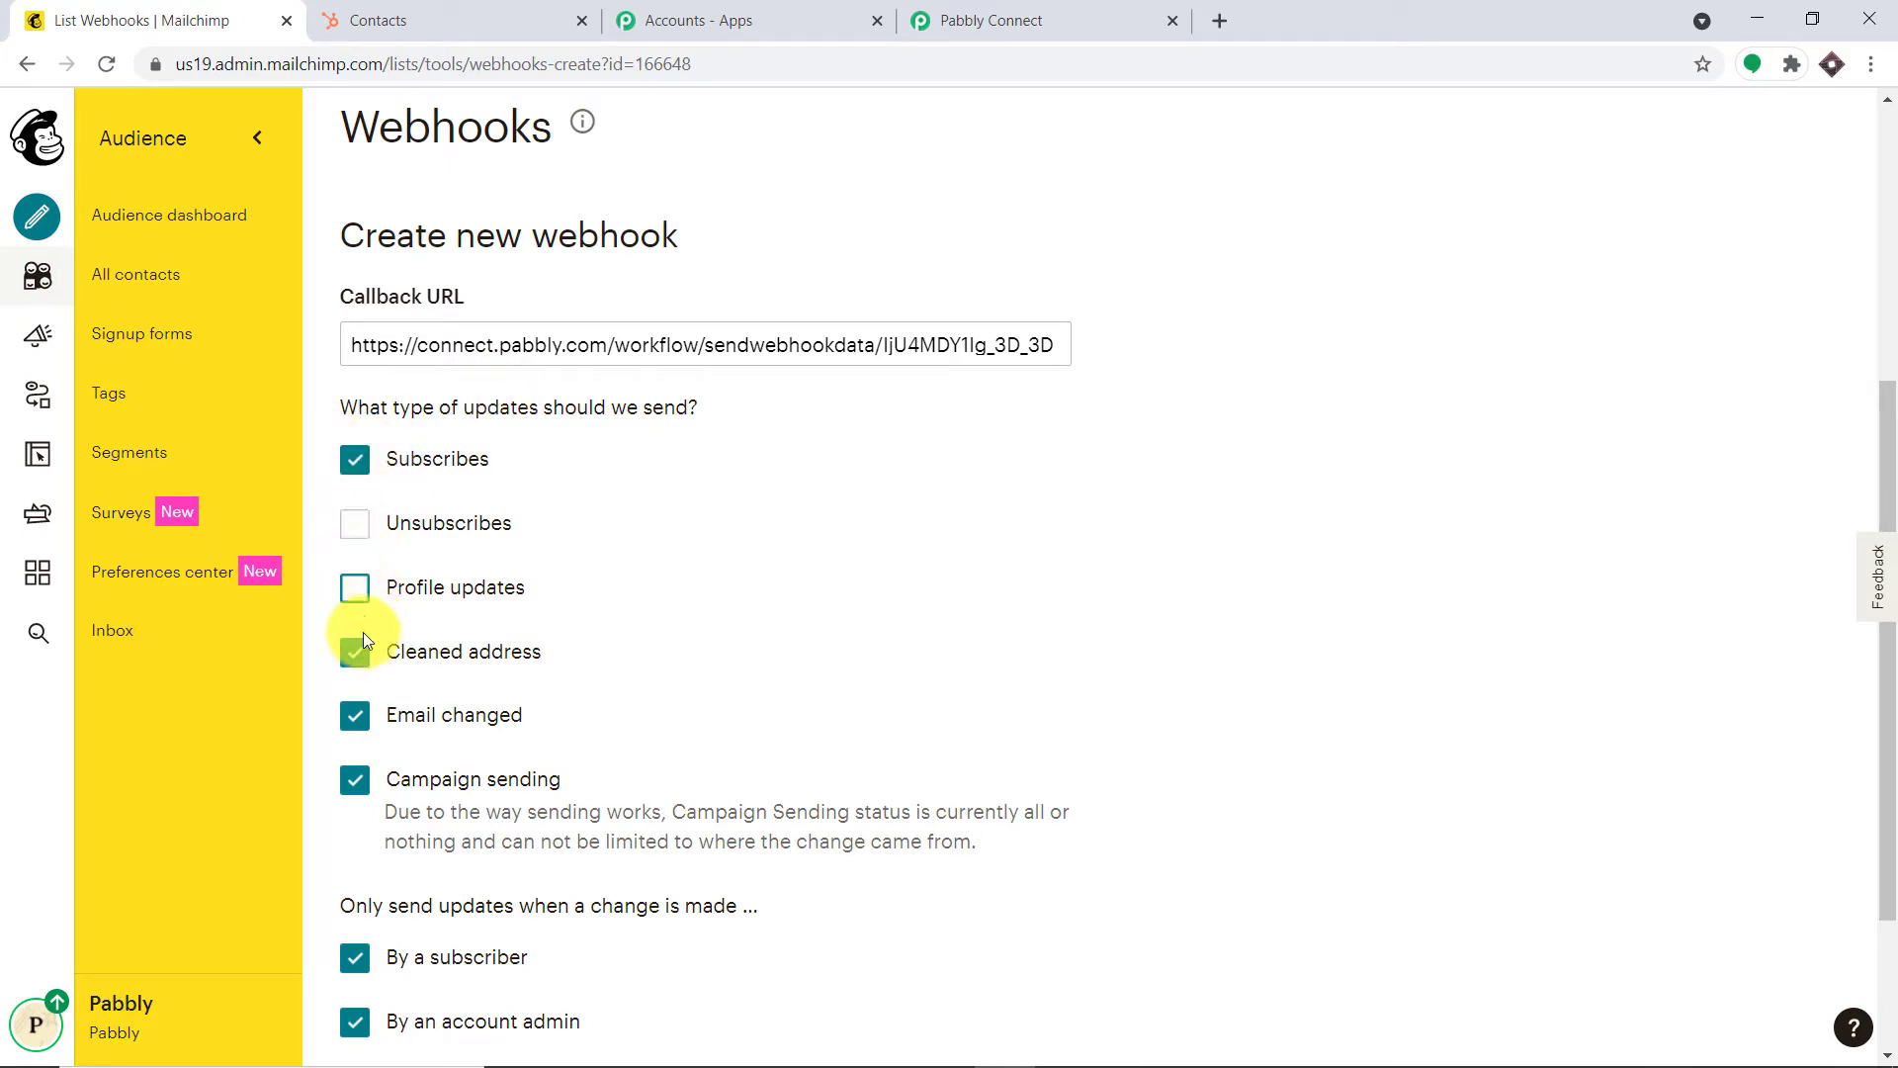
{"action": "left_click", "coordinate": [358, 654]}
{"action": "left_click", "coordinate": [355, 721]}
{"action": "left_click", "coordinate": [357, 776]}
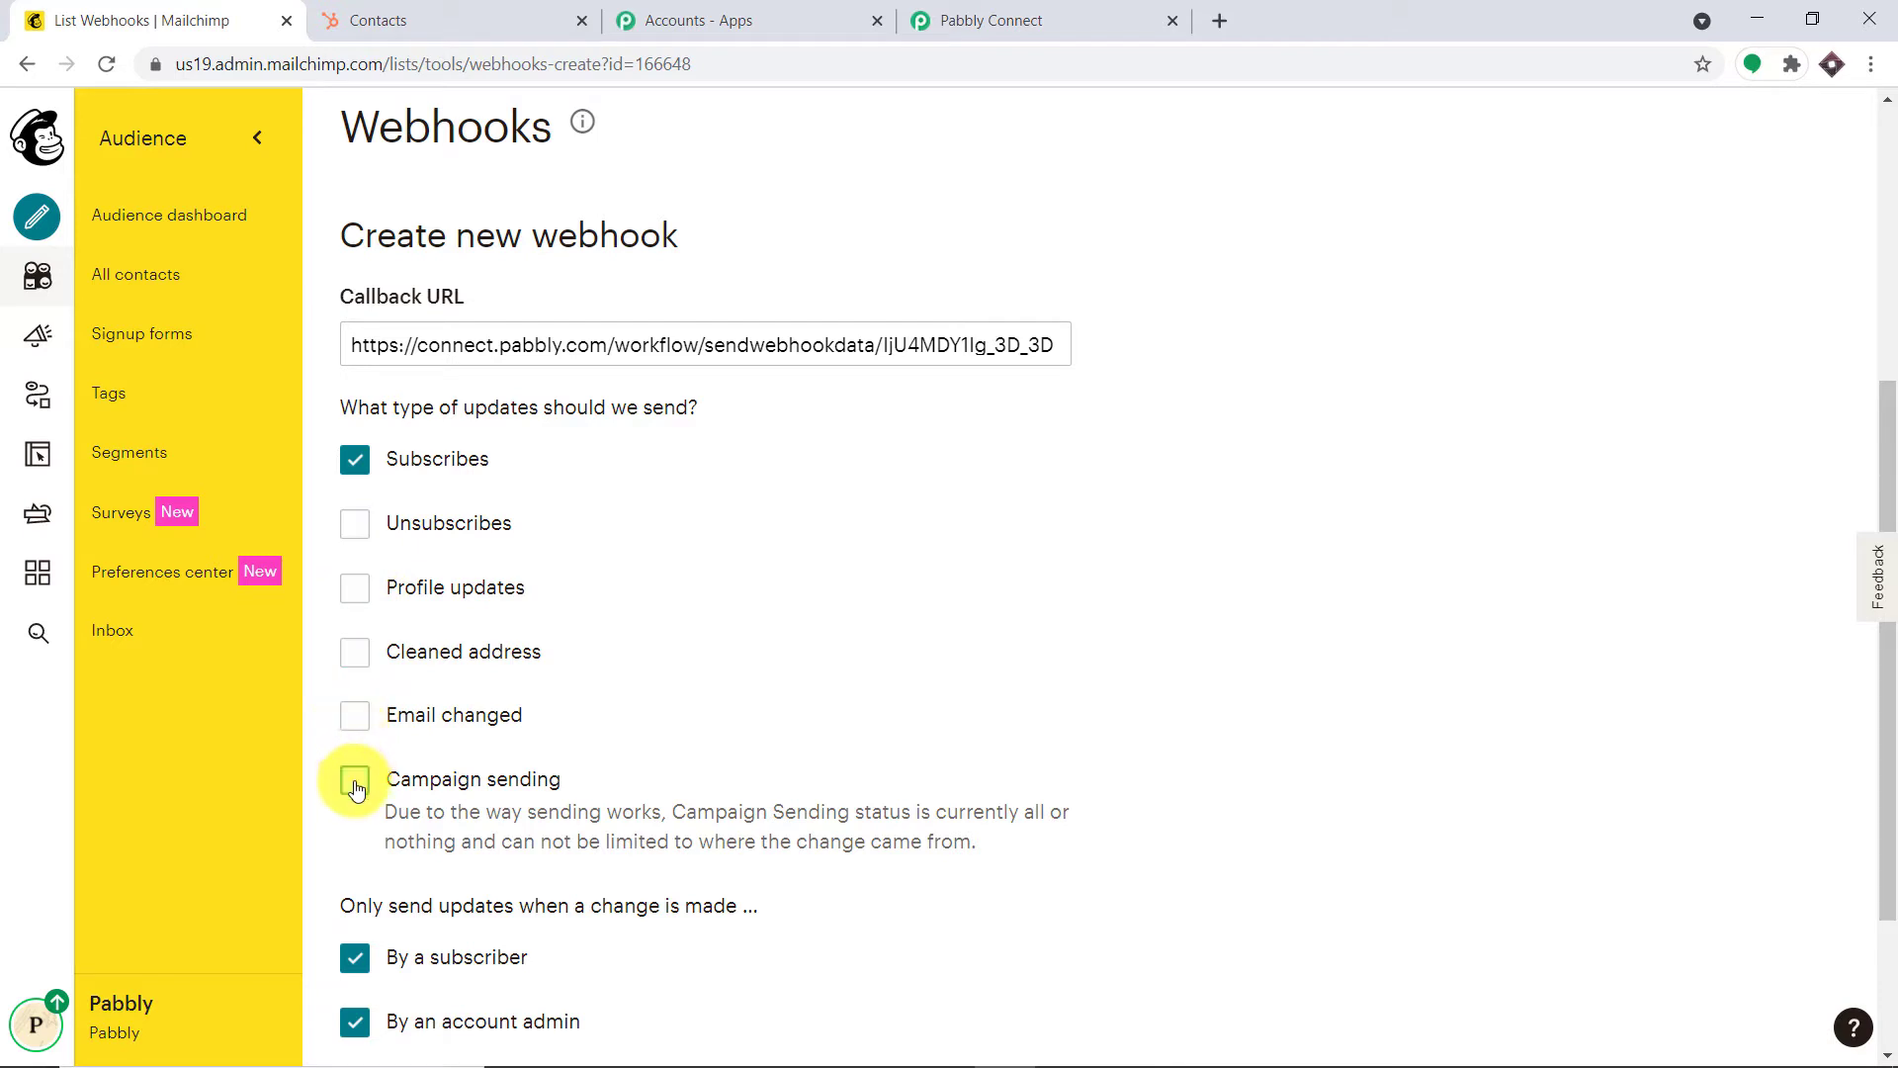
{"action": "scroll", "coordinate": [537, 773], "scroll_direction": "down", "scroll_amount": 2}
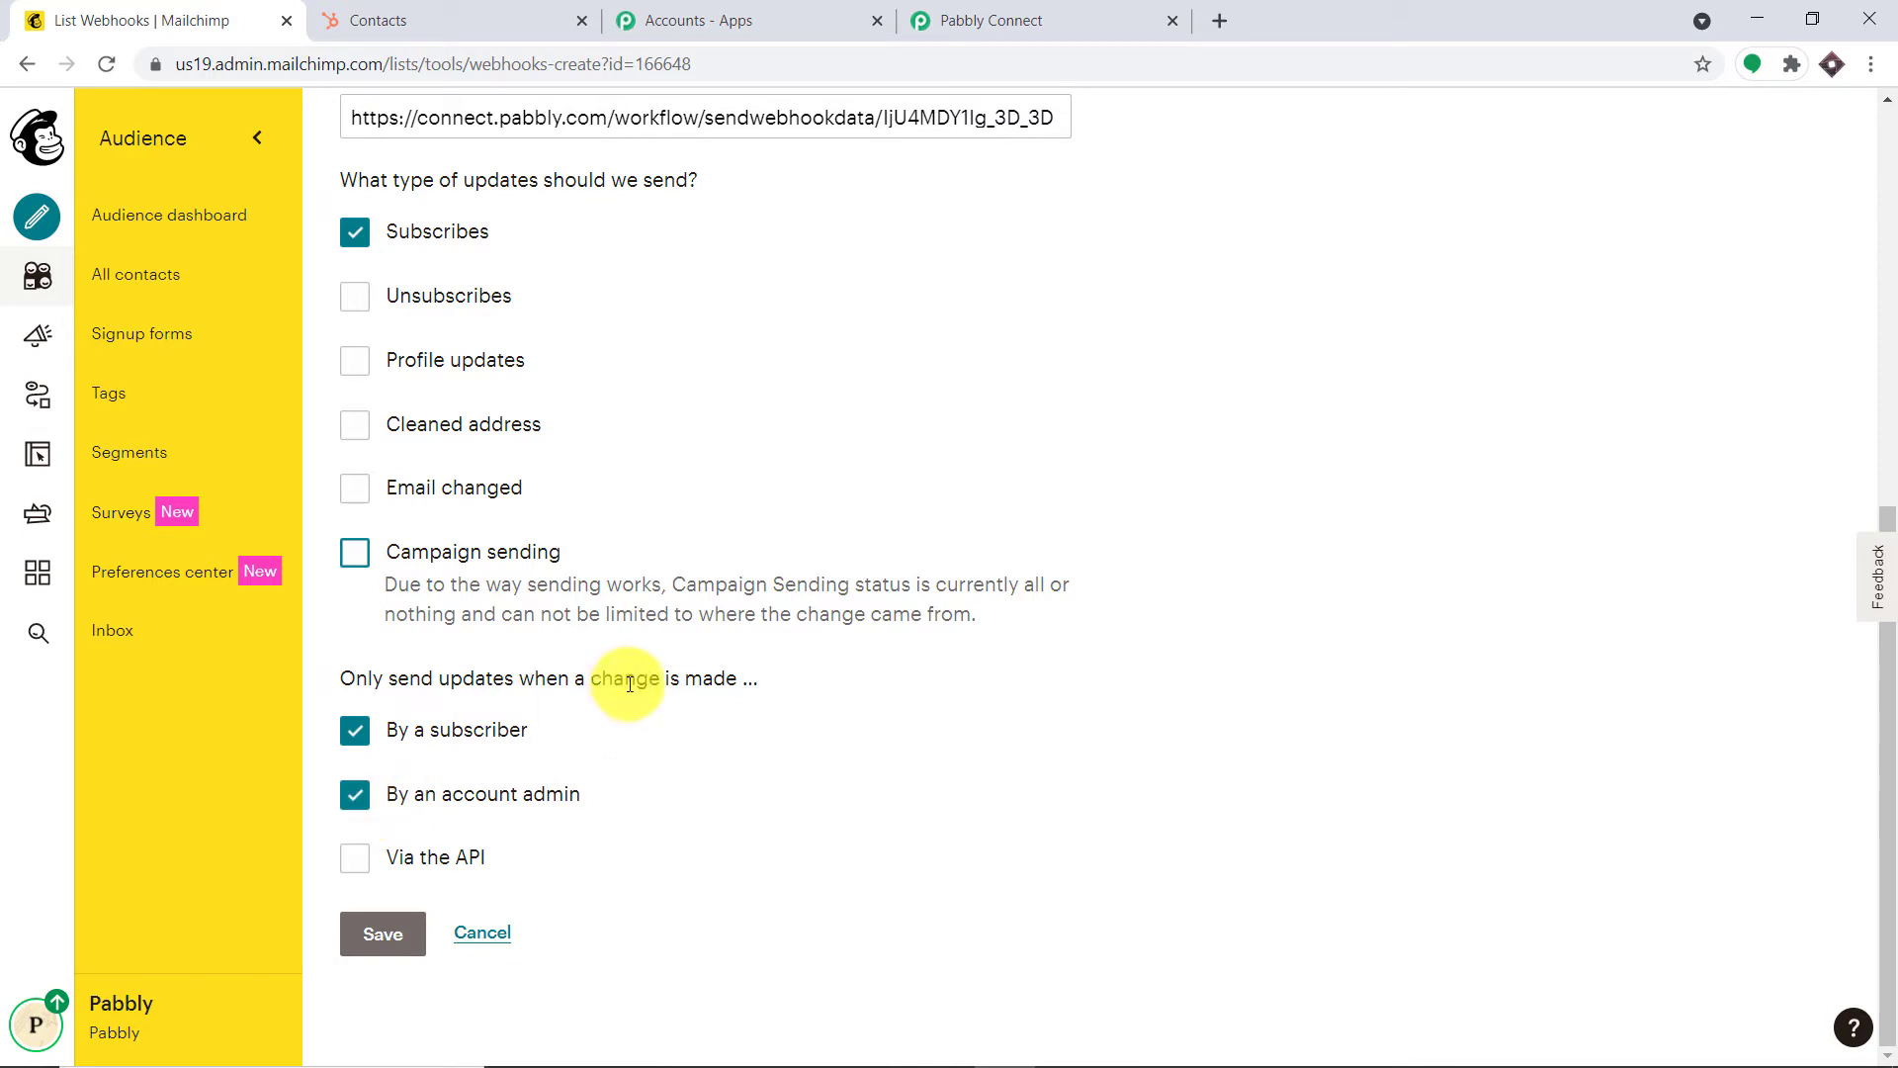
{"action": "left_click", "coordinate": [383, 934]}
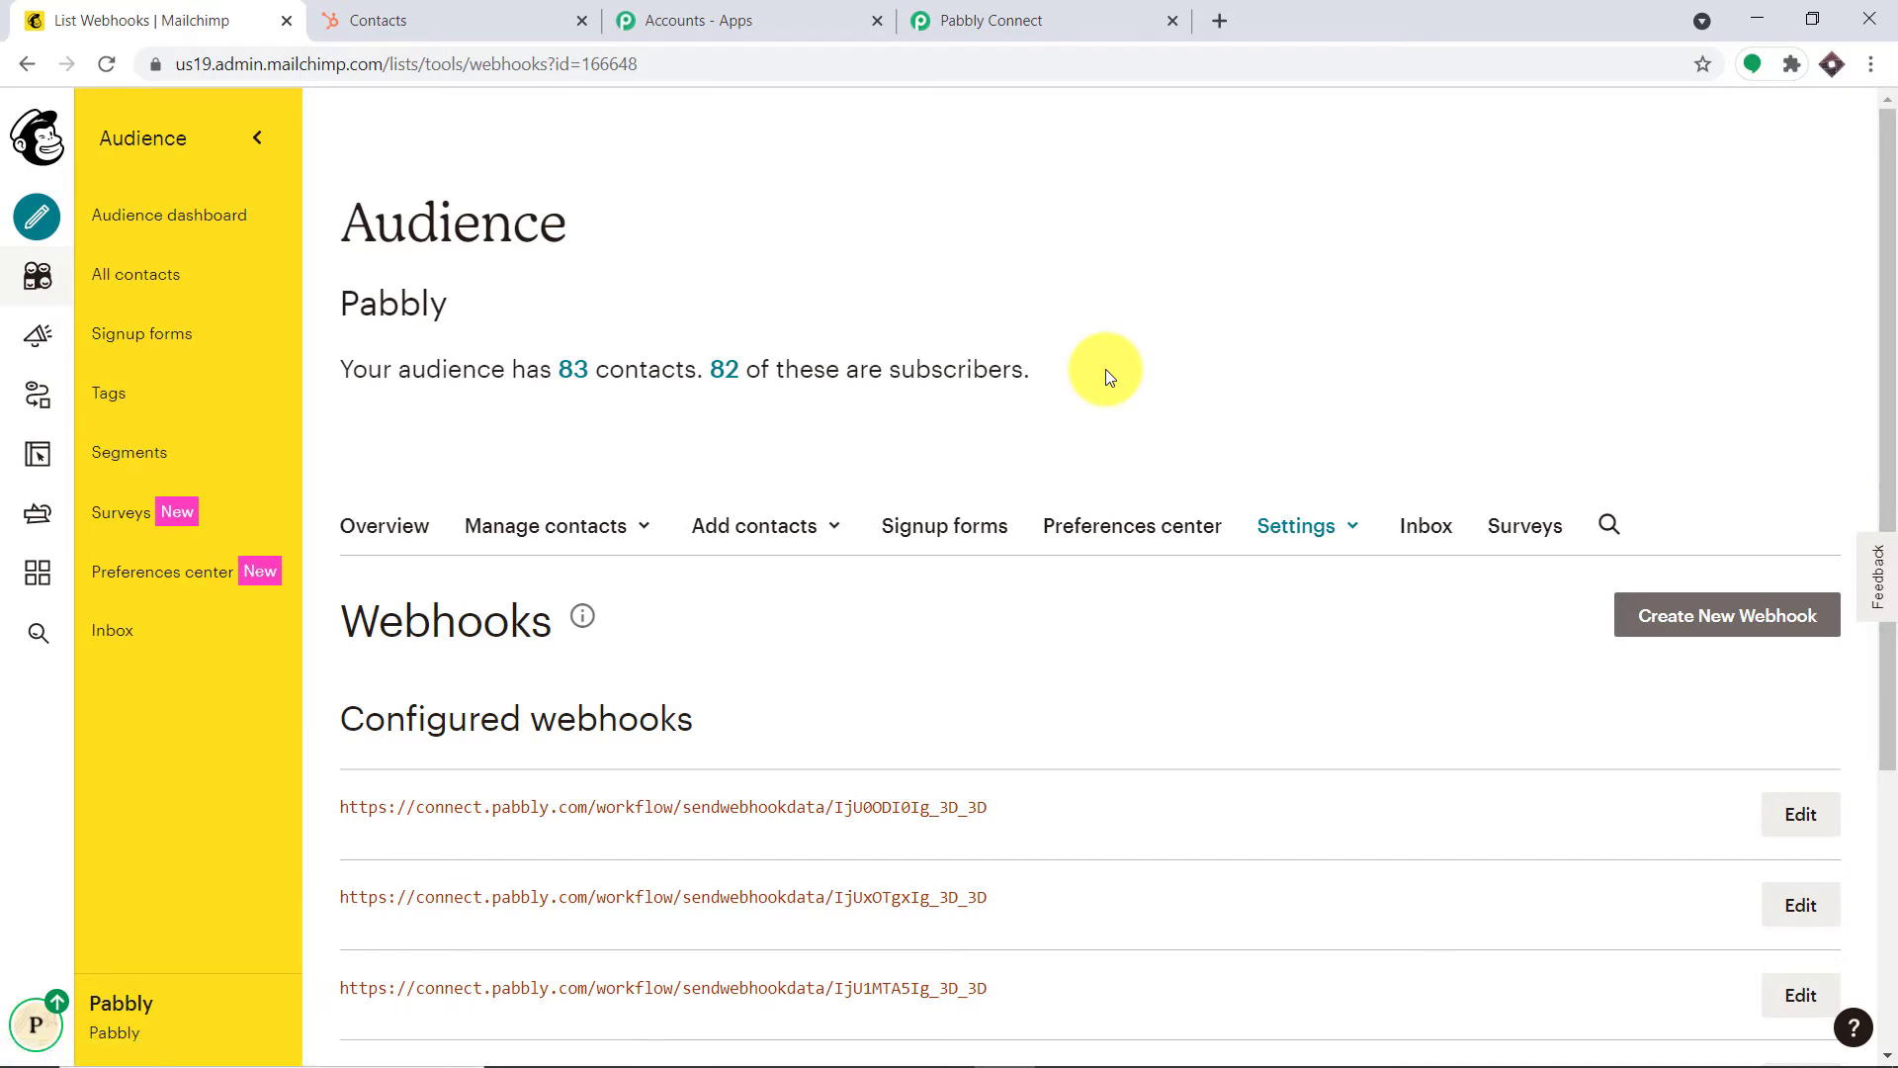
{"action": "left_click", "coordinate": [1018, 20]}
Start capturing the webhook response in Pabbly Connect, then return to the Mailchimp webhooks page
{"action": "scroll", "coordinate": [665, 587], "scroll_direction": "down", "scroll_amount": 4}
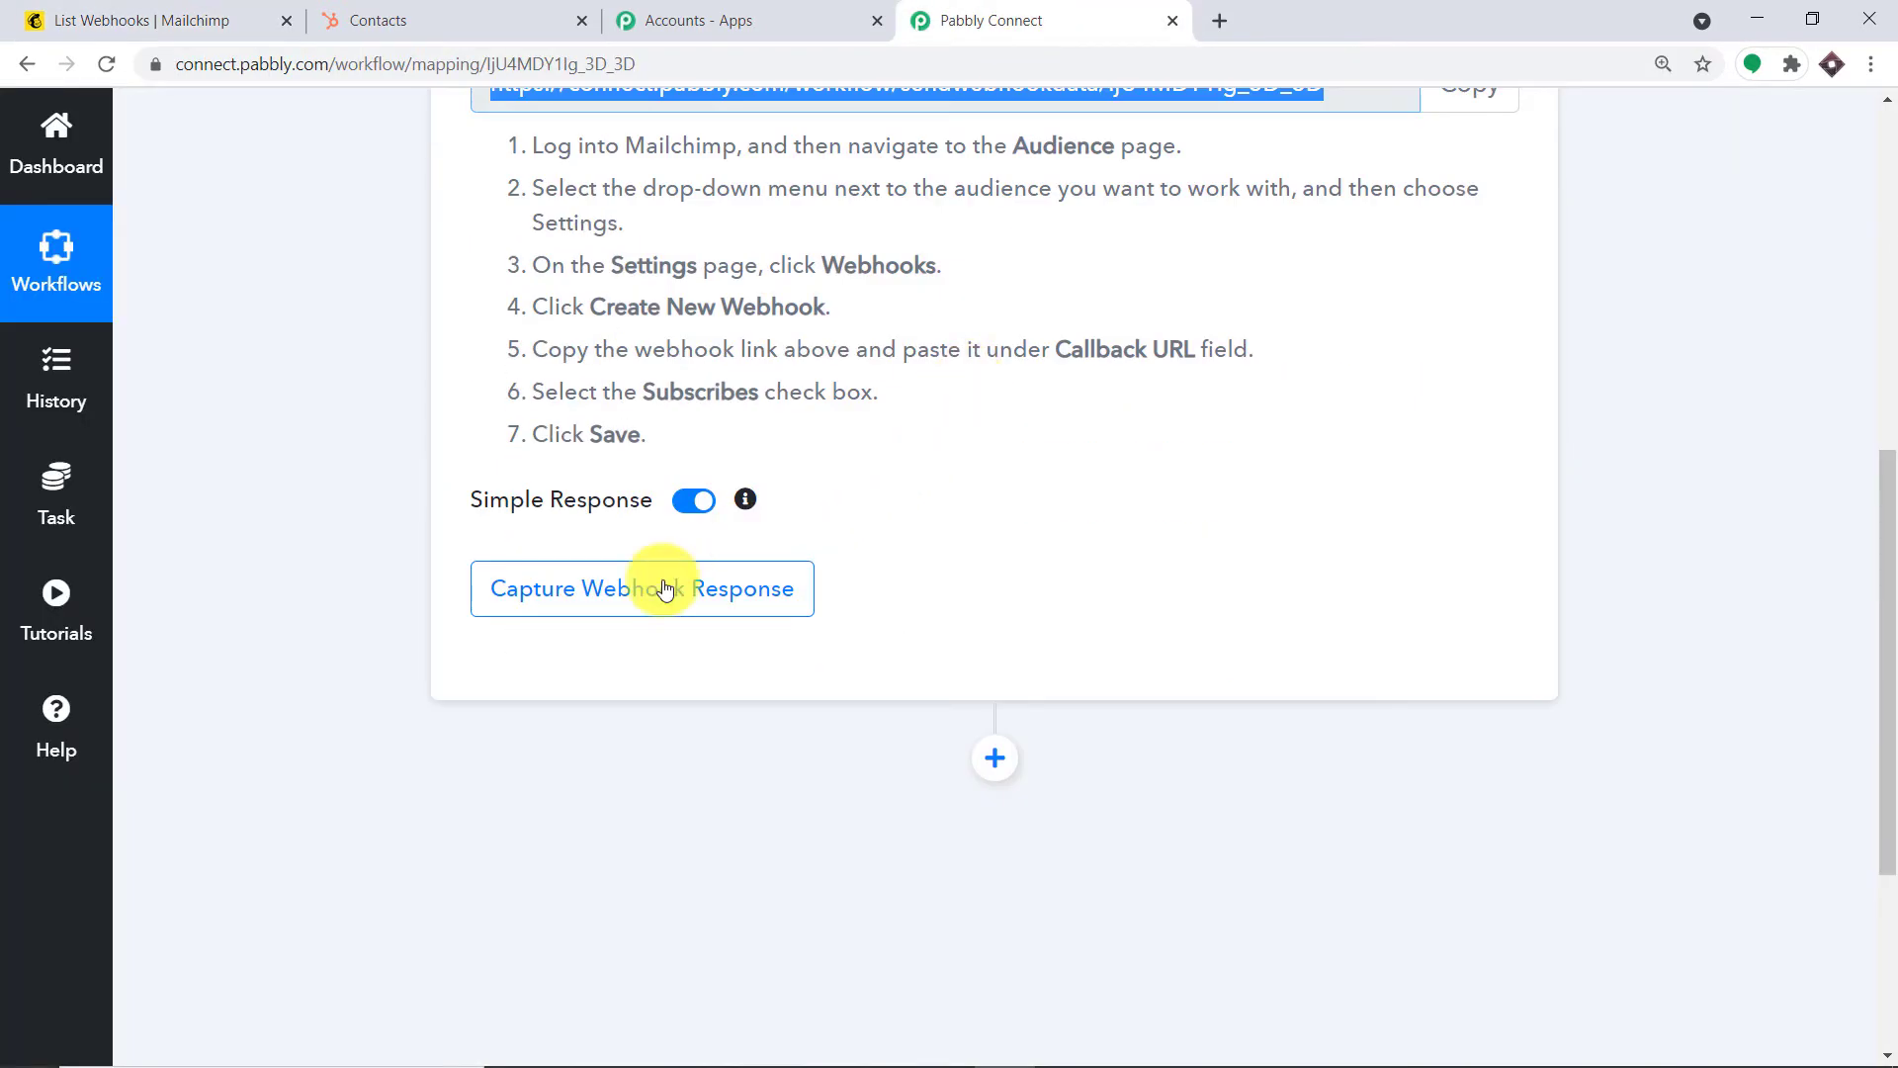
{"action": "left_click", "coordinate": [665, 588]}
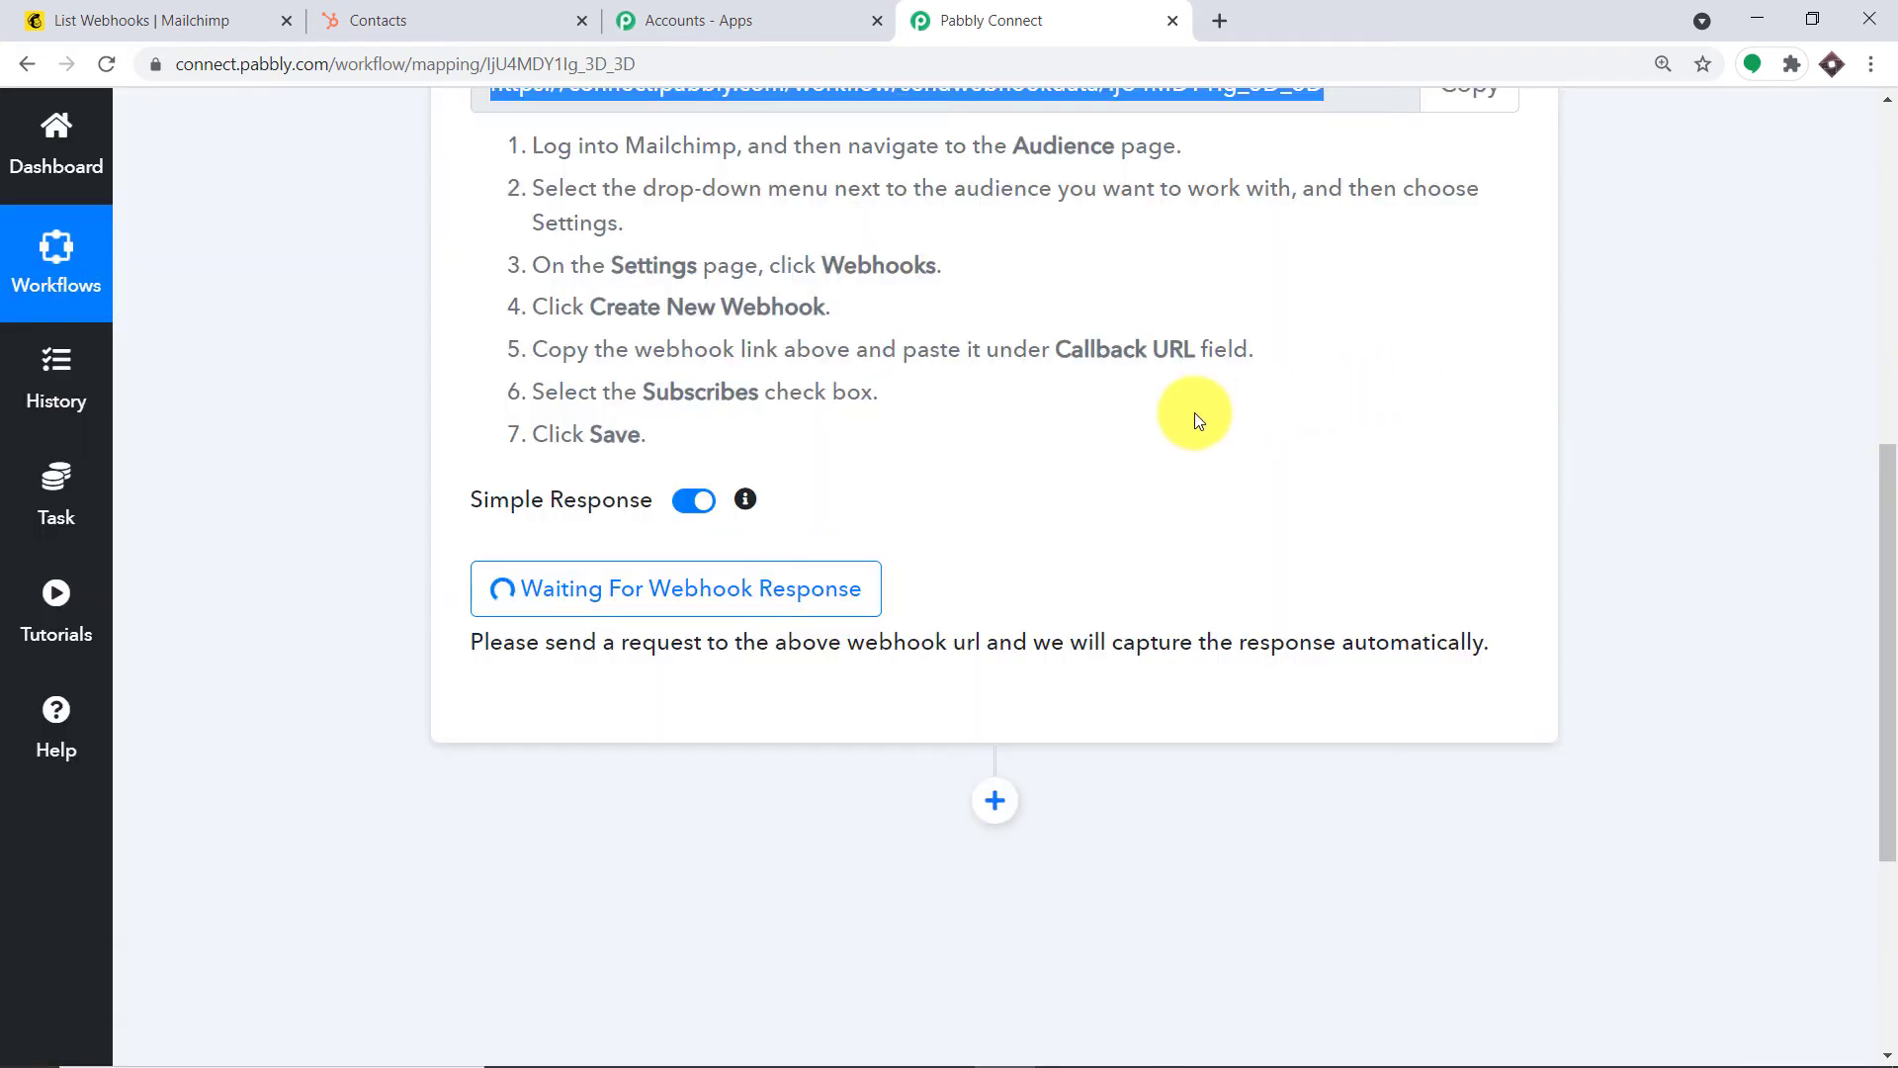
{"action": "left_click", "coordinate": [227, 7]}
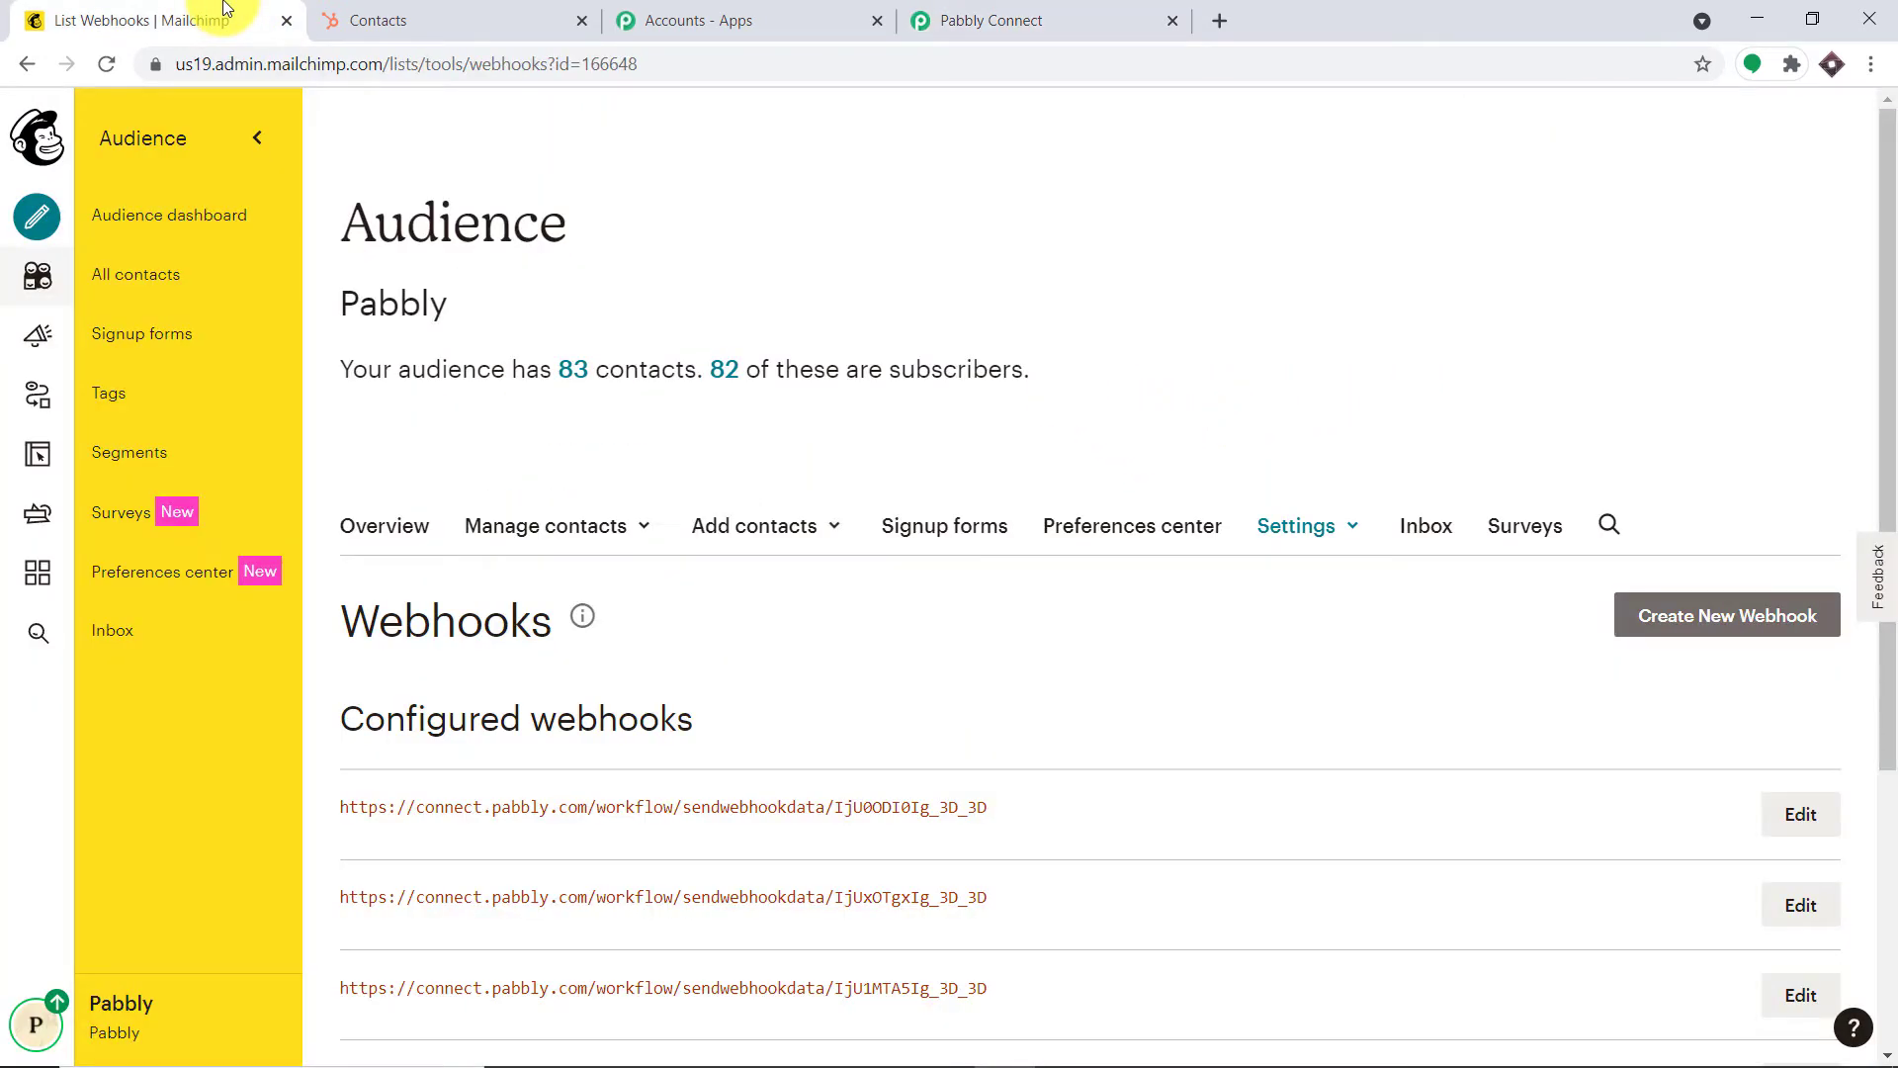
Open the Add a subscriber form and enter the contact's e-mail address, first and last name
{"action": "left_click", "coordinate": [153, 287]}
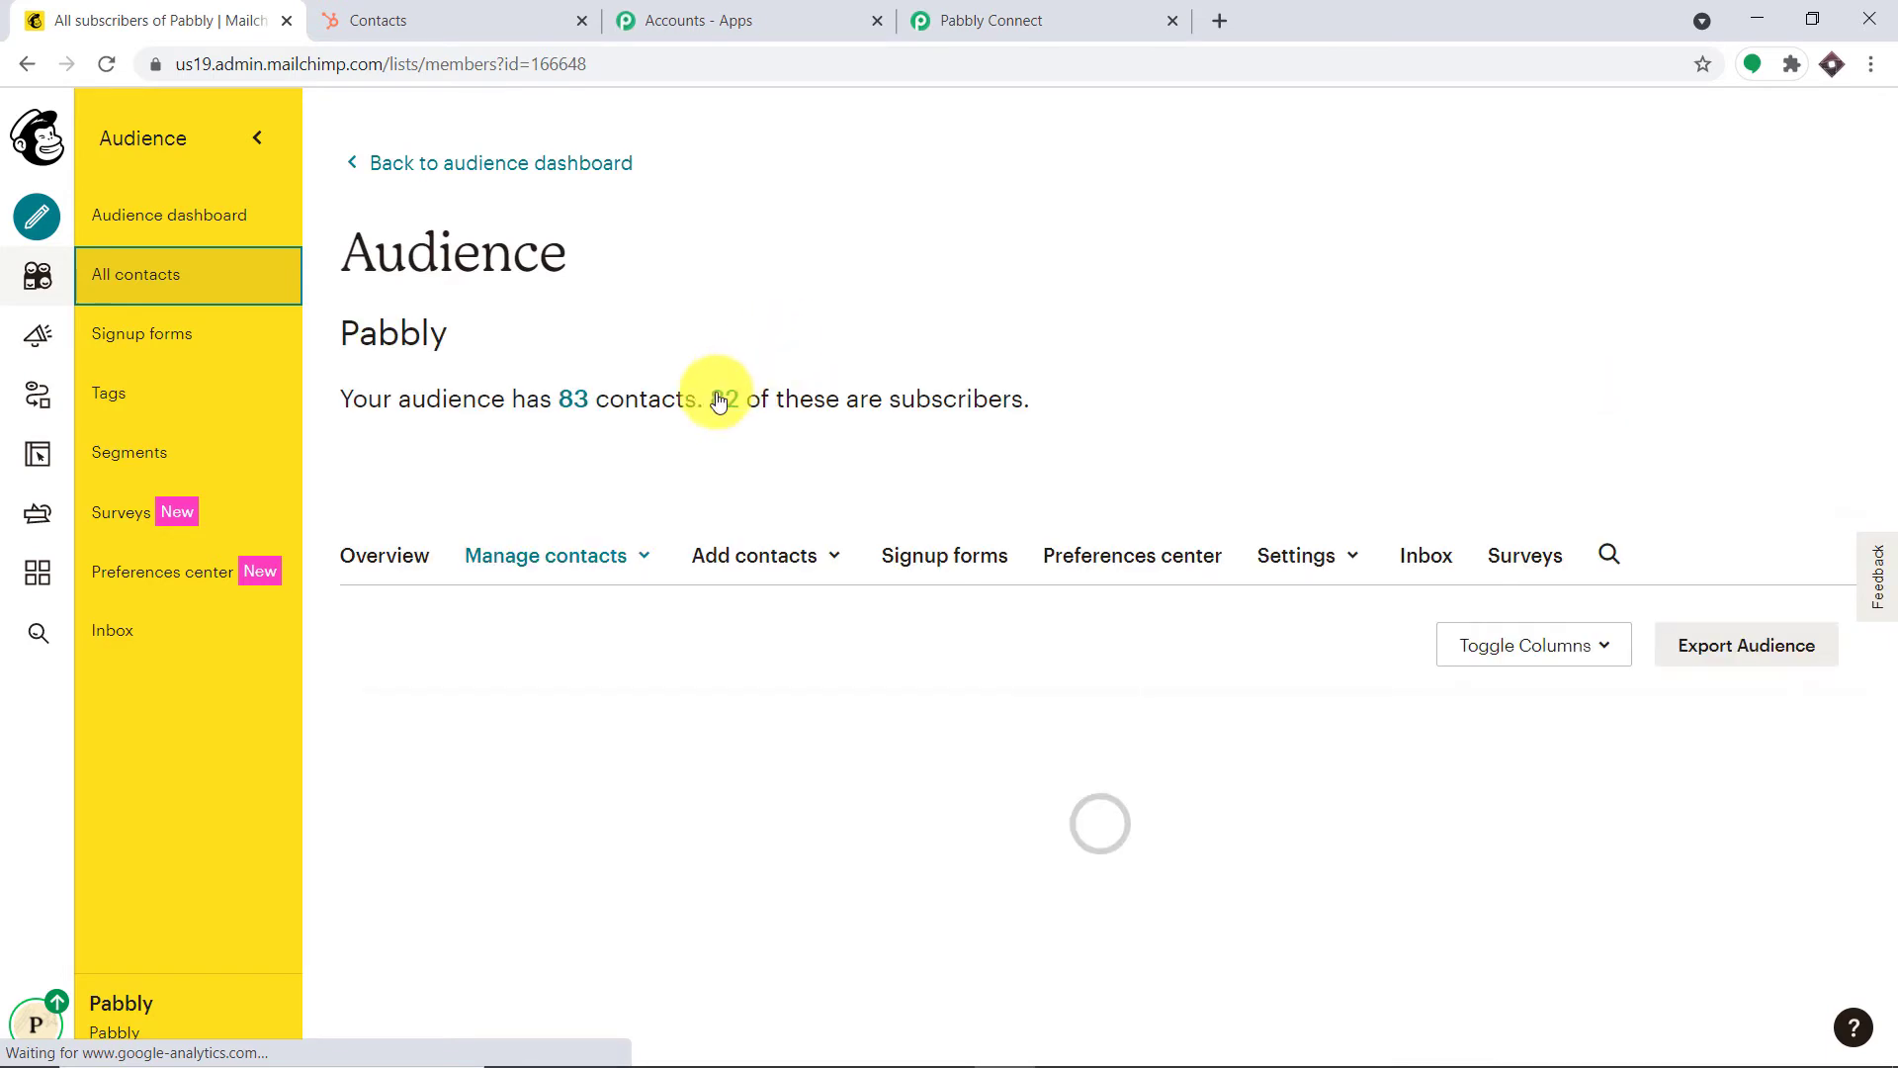
{"action": "left_click", "coordinate": [761, 556]}
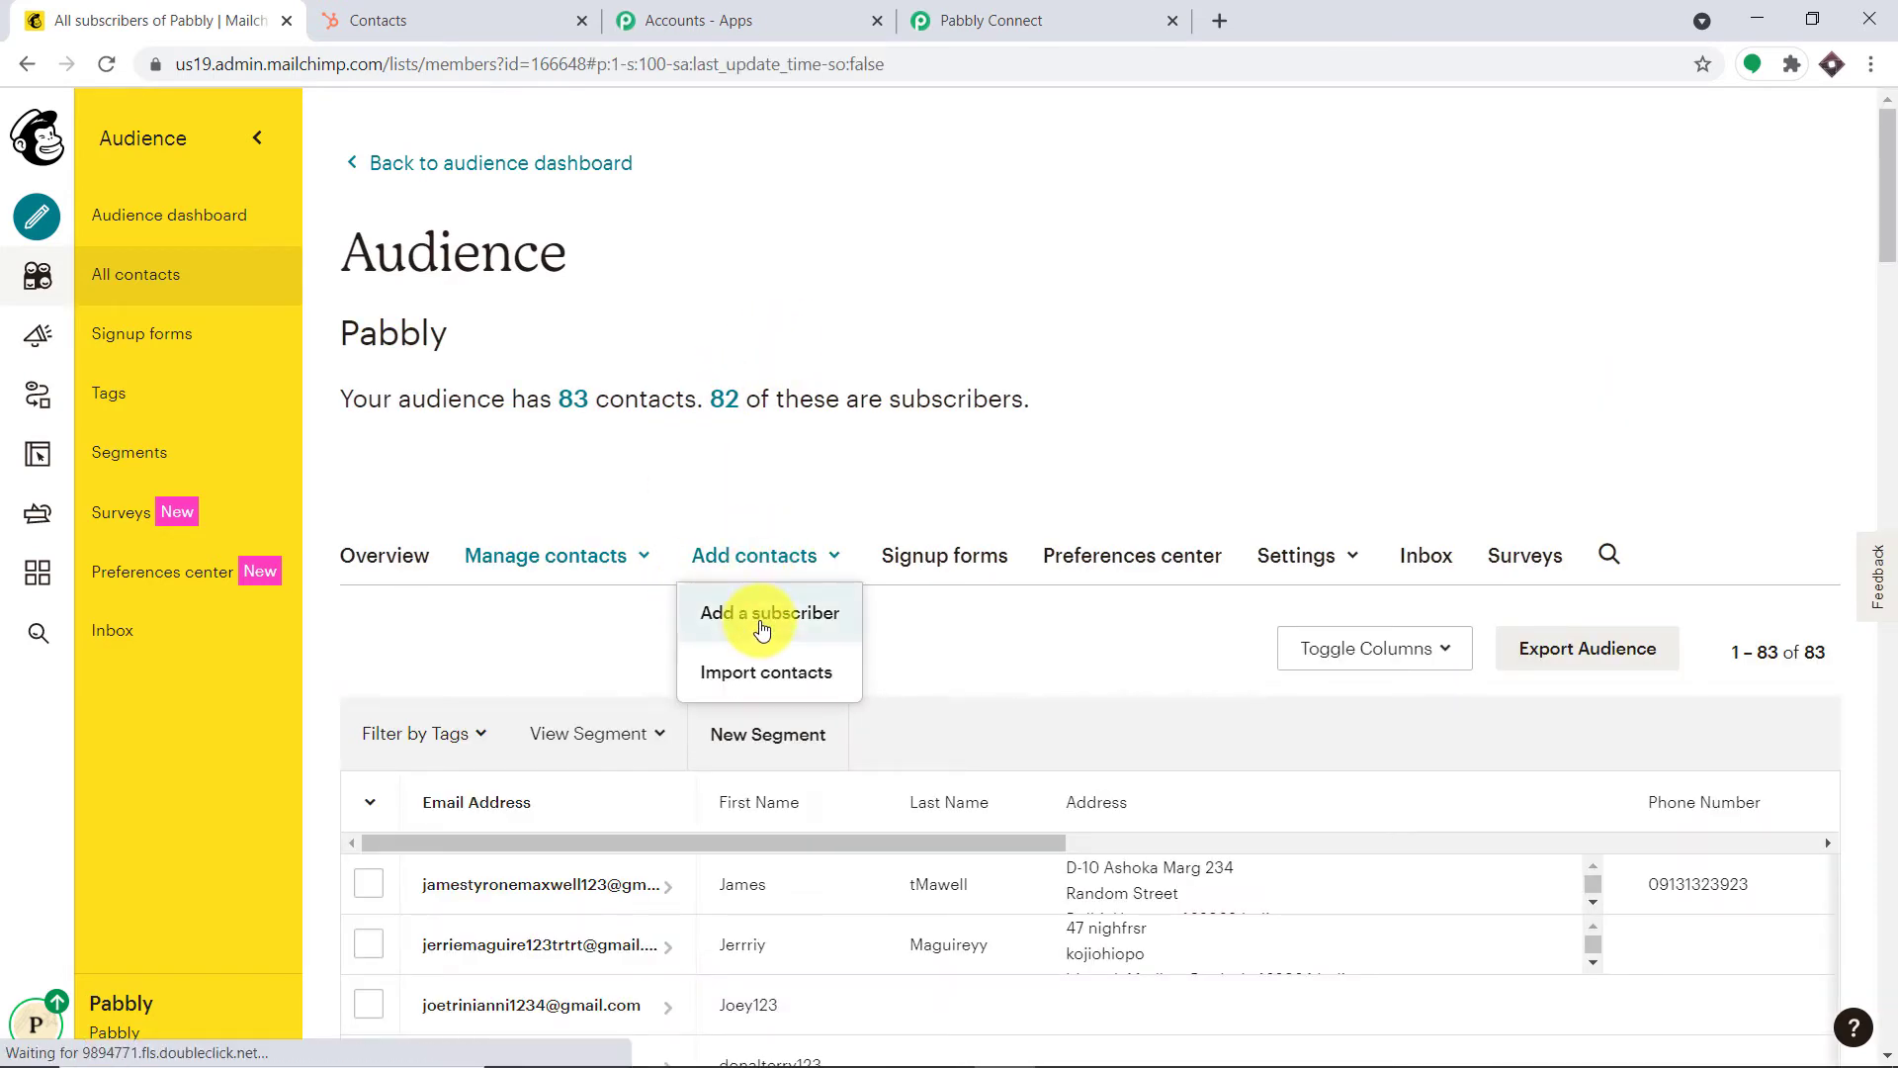
{"action": "left_click", "coordinate": [763, 612]}
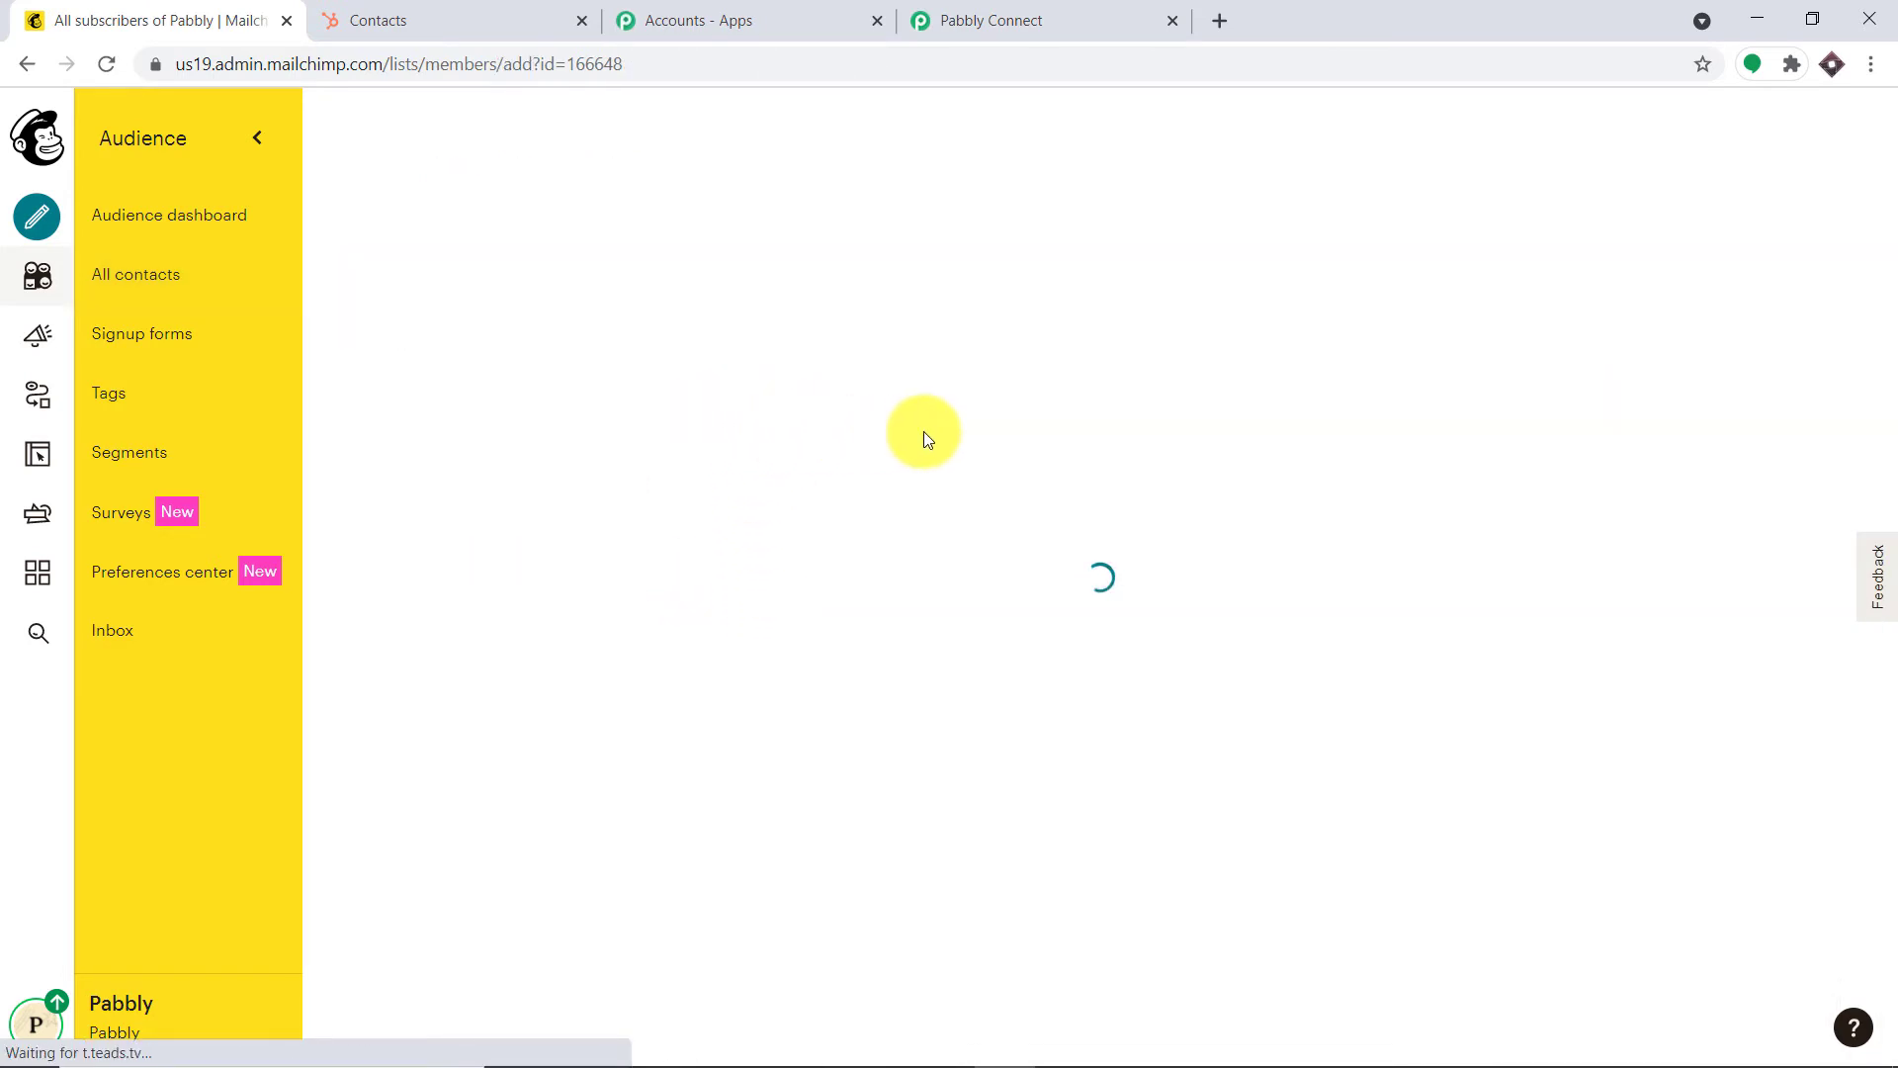
{"action": "scroll", "coordinate": [553, 643], "scroll_direction": "down", "scroll_amount": 4}
{"action": "left_click", "coordinate": [594, 499]}
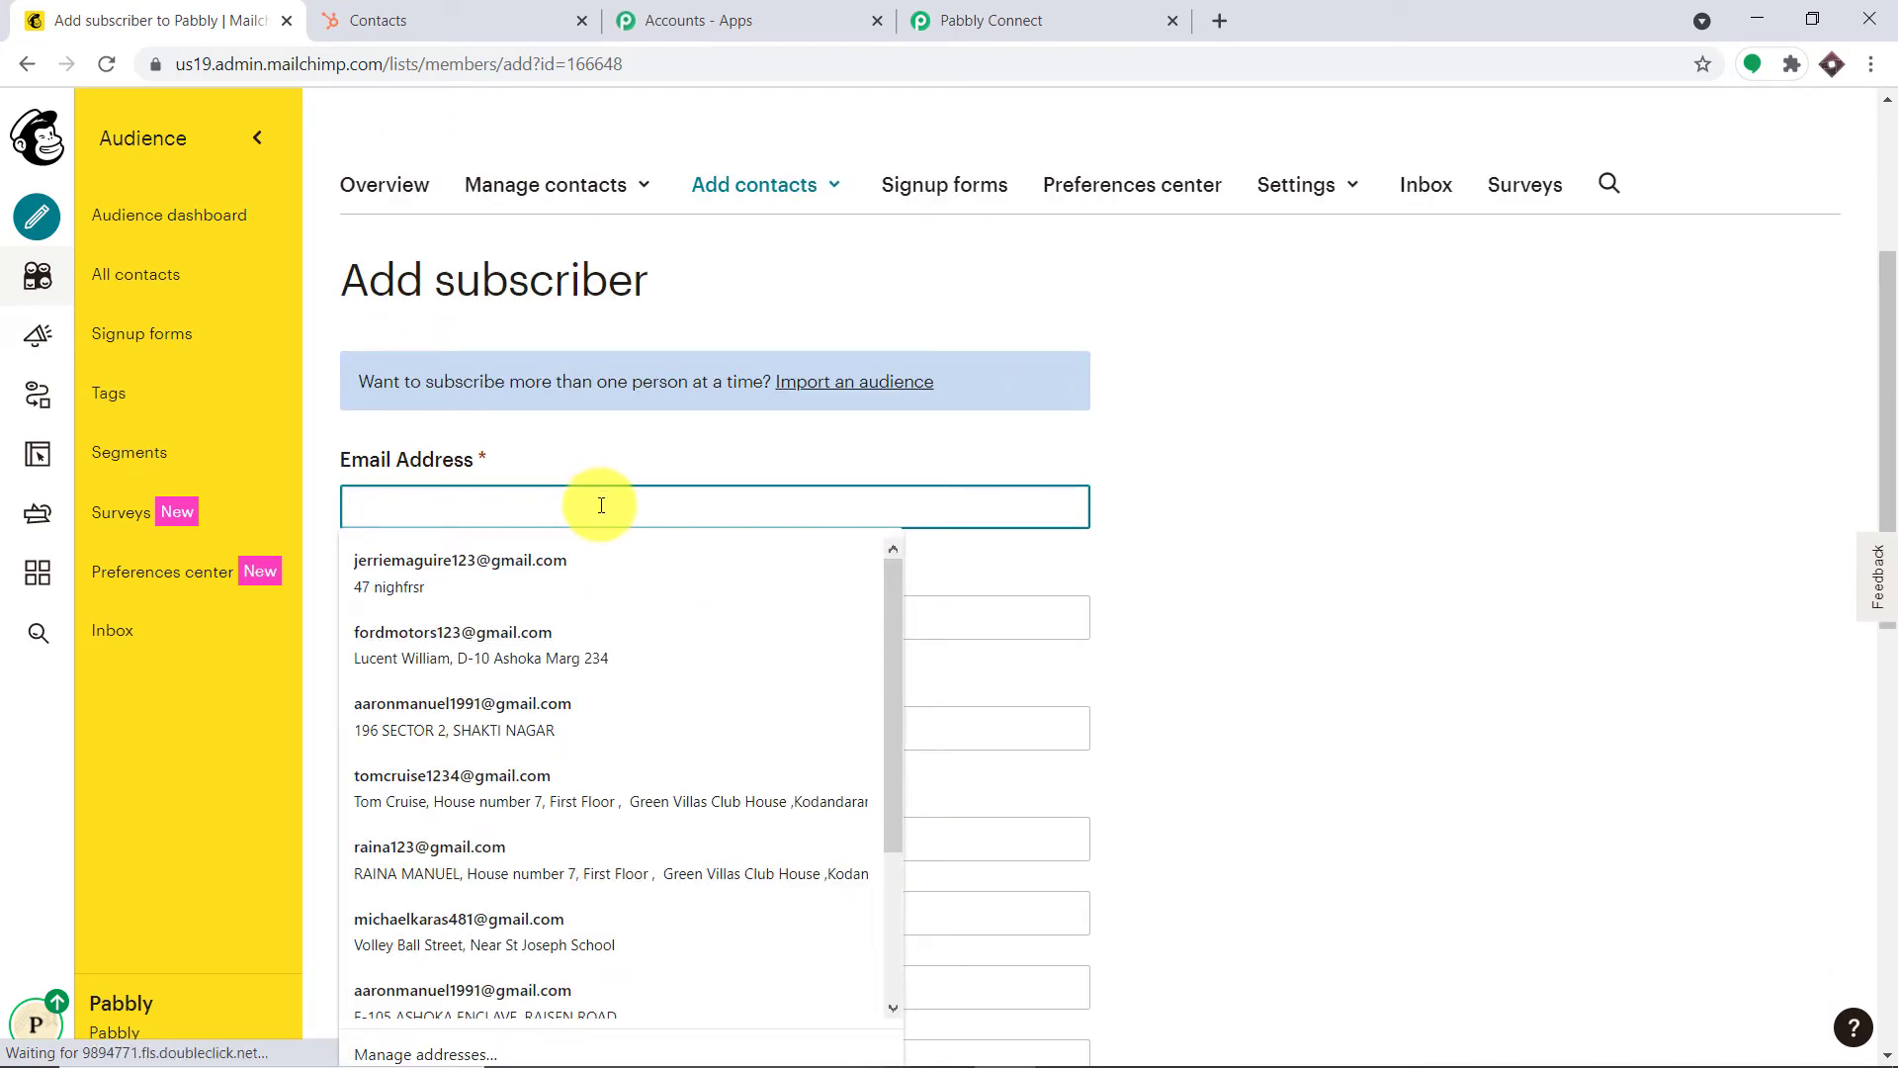
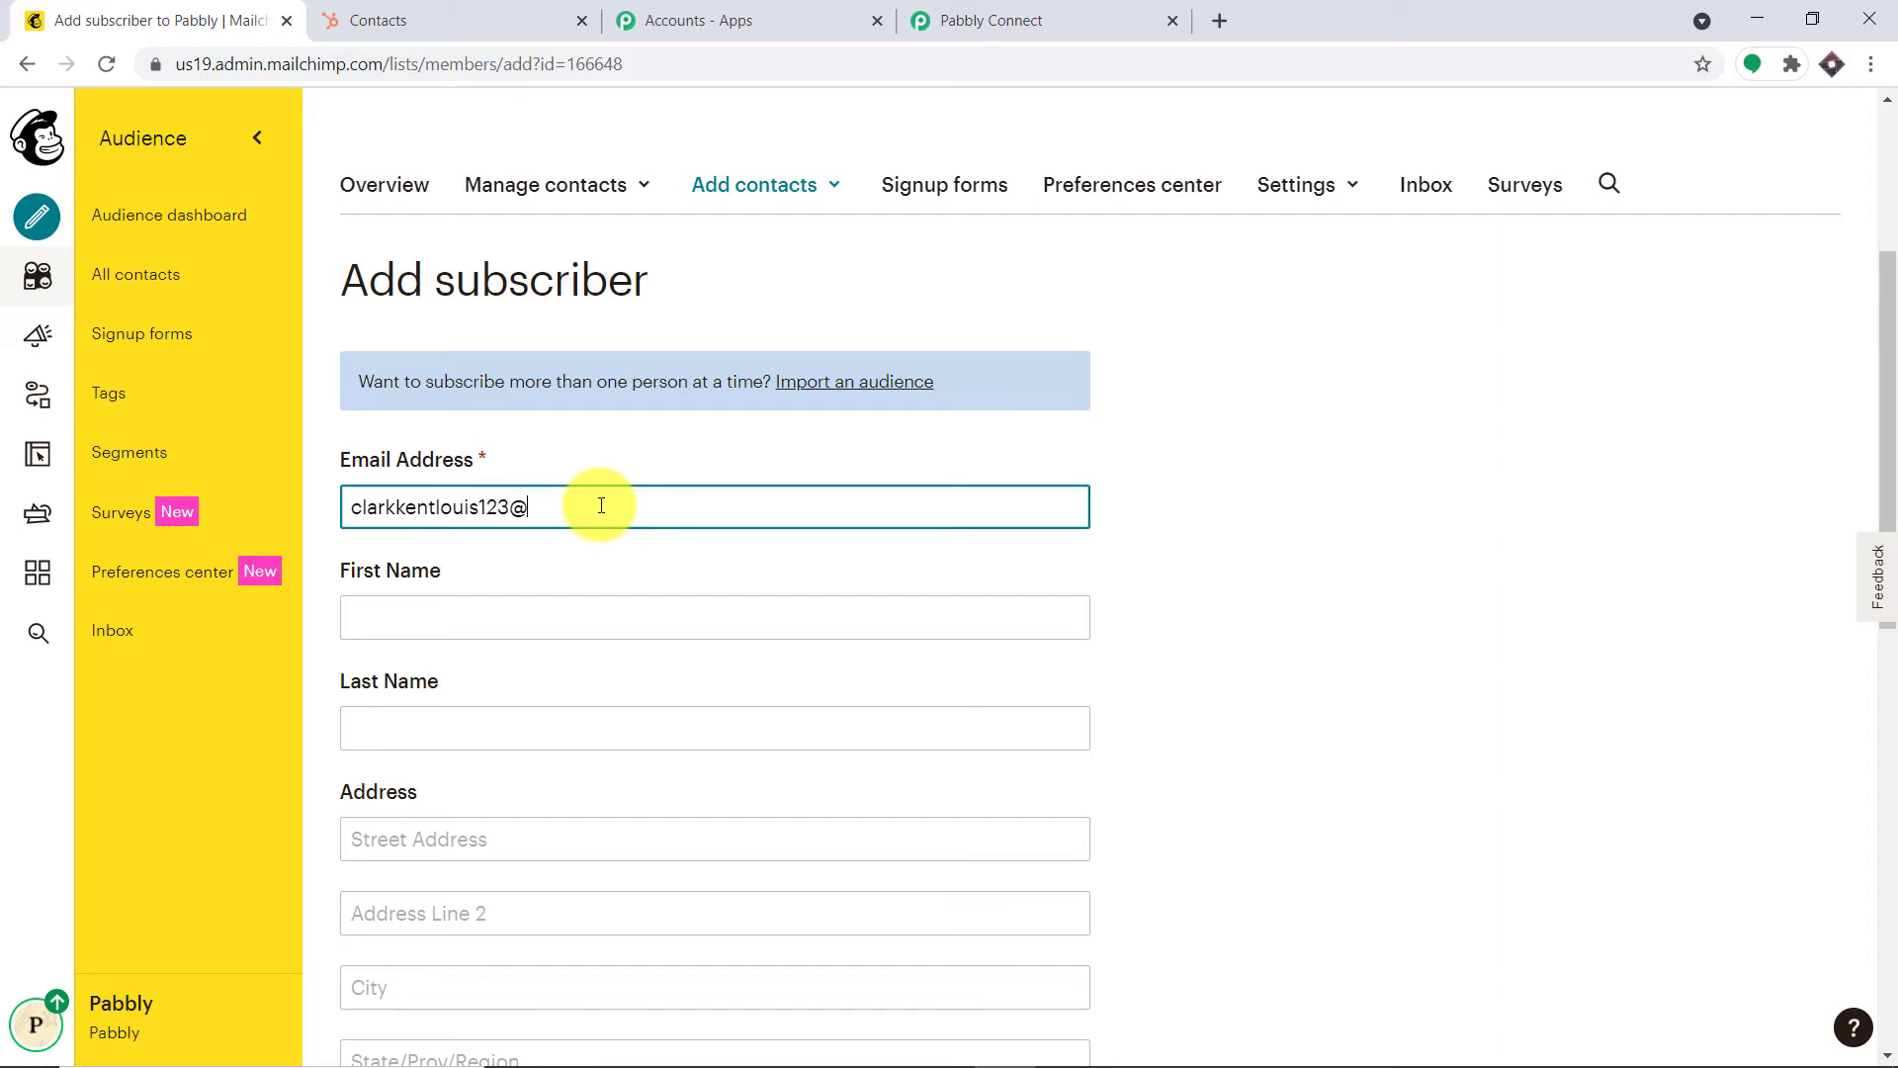
{"action": "left_click", "coordinate": [427, 633]}
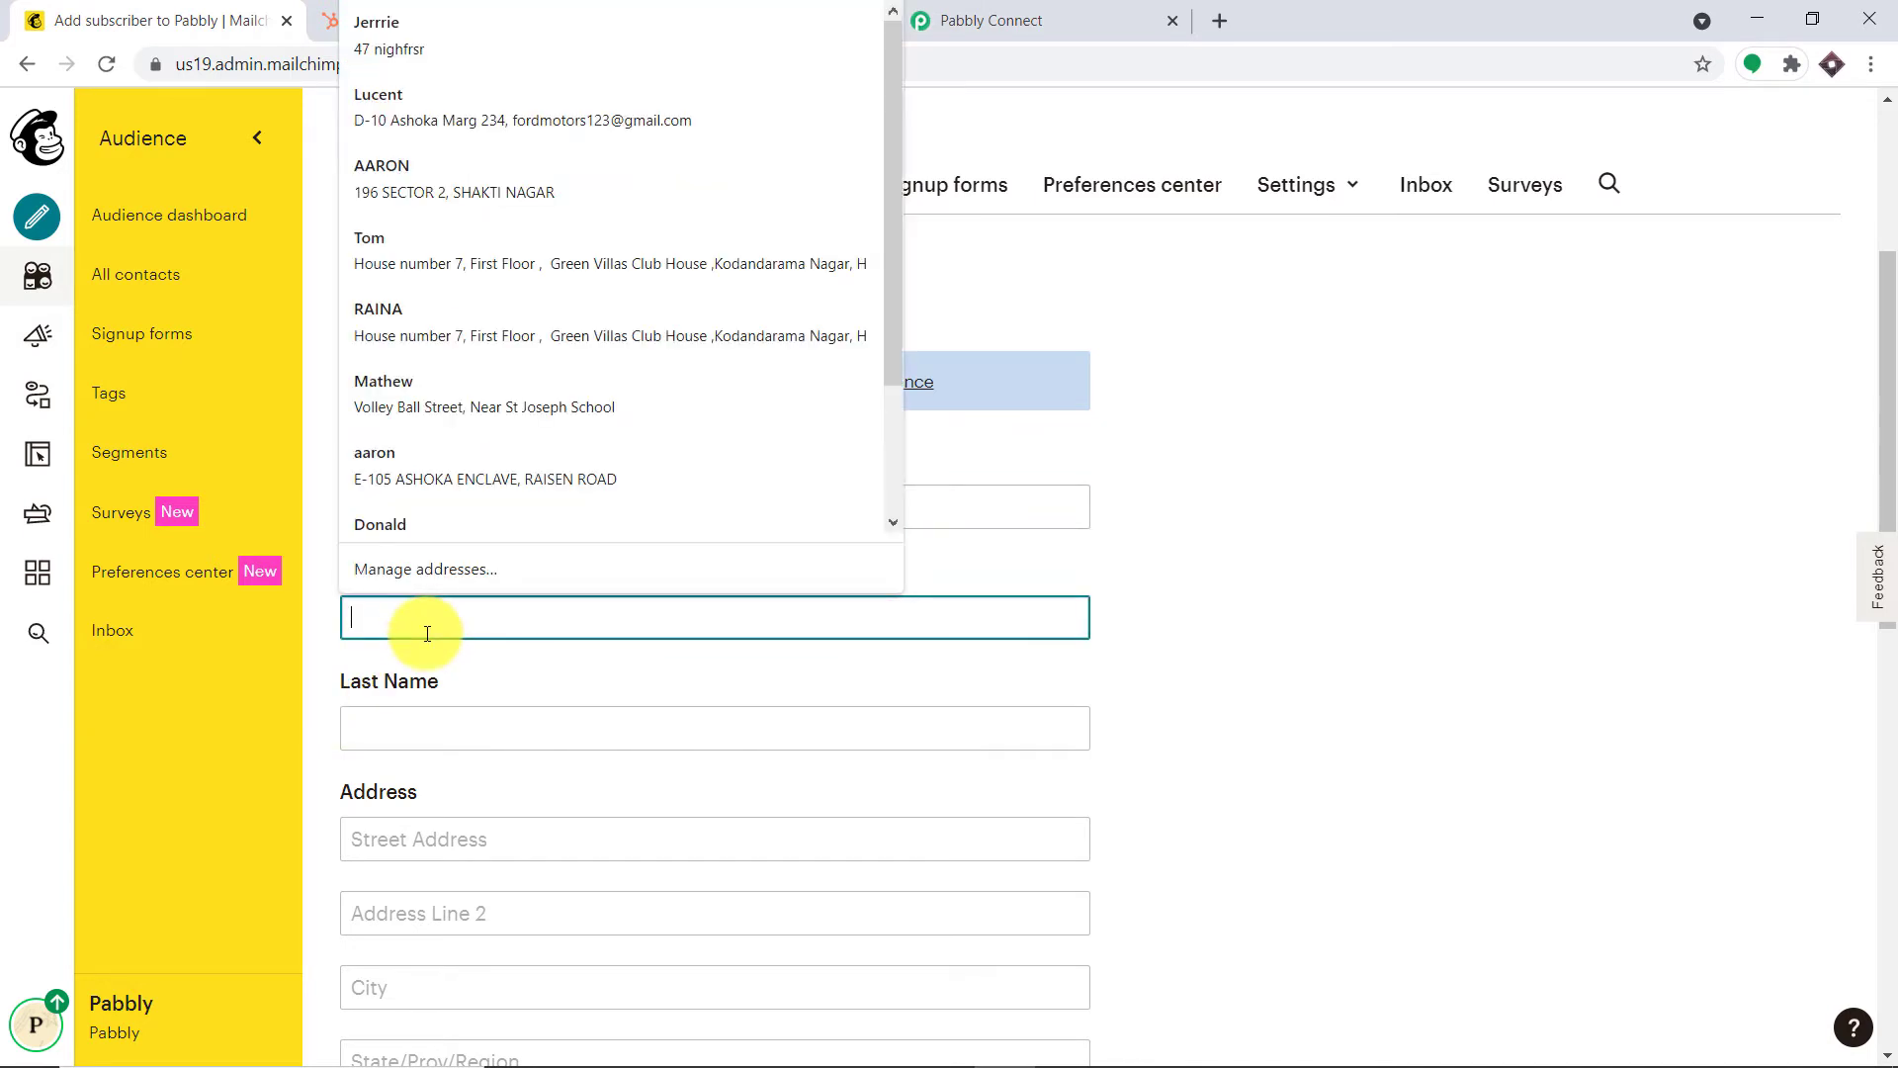
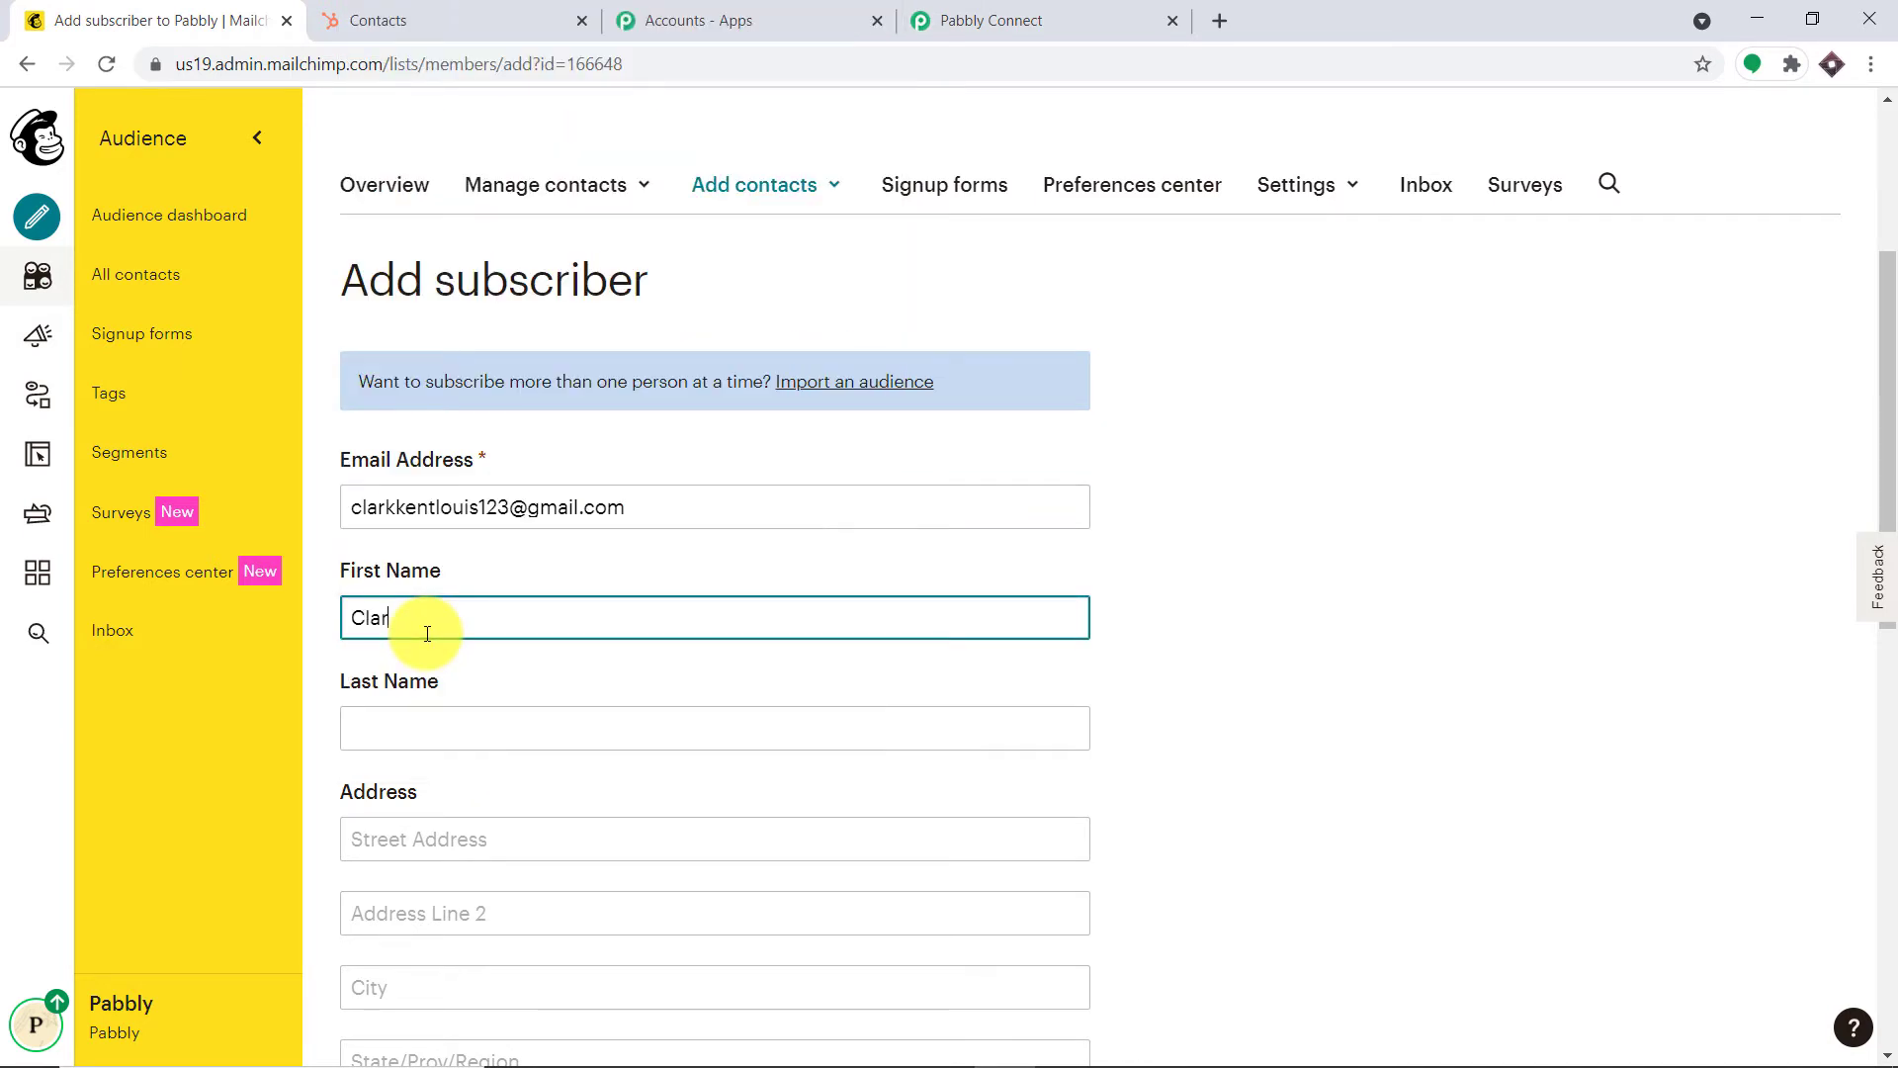
{"action": "left_click", "coordinate": [470, 718]}
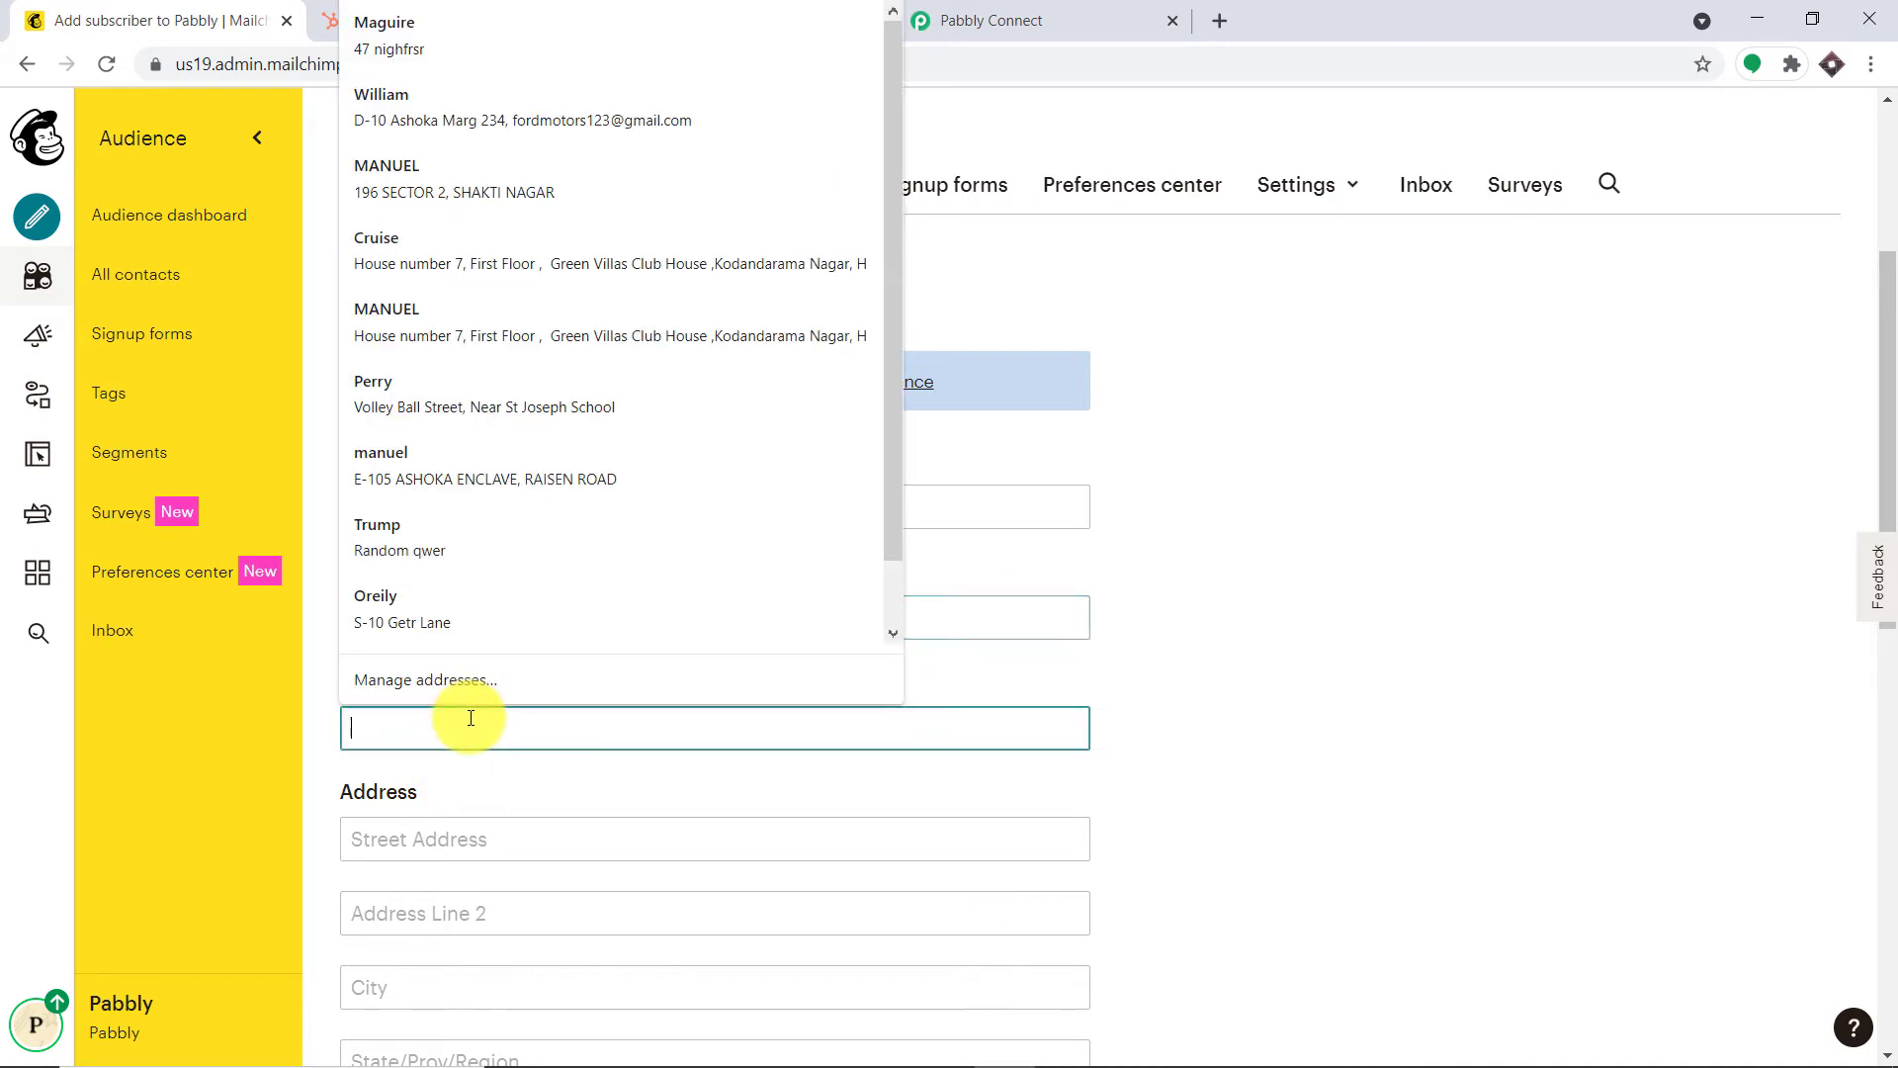
{"action": "type", "text": "Kent"}
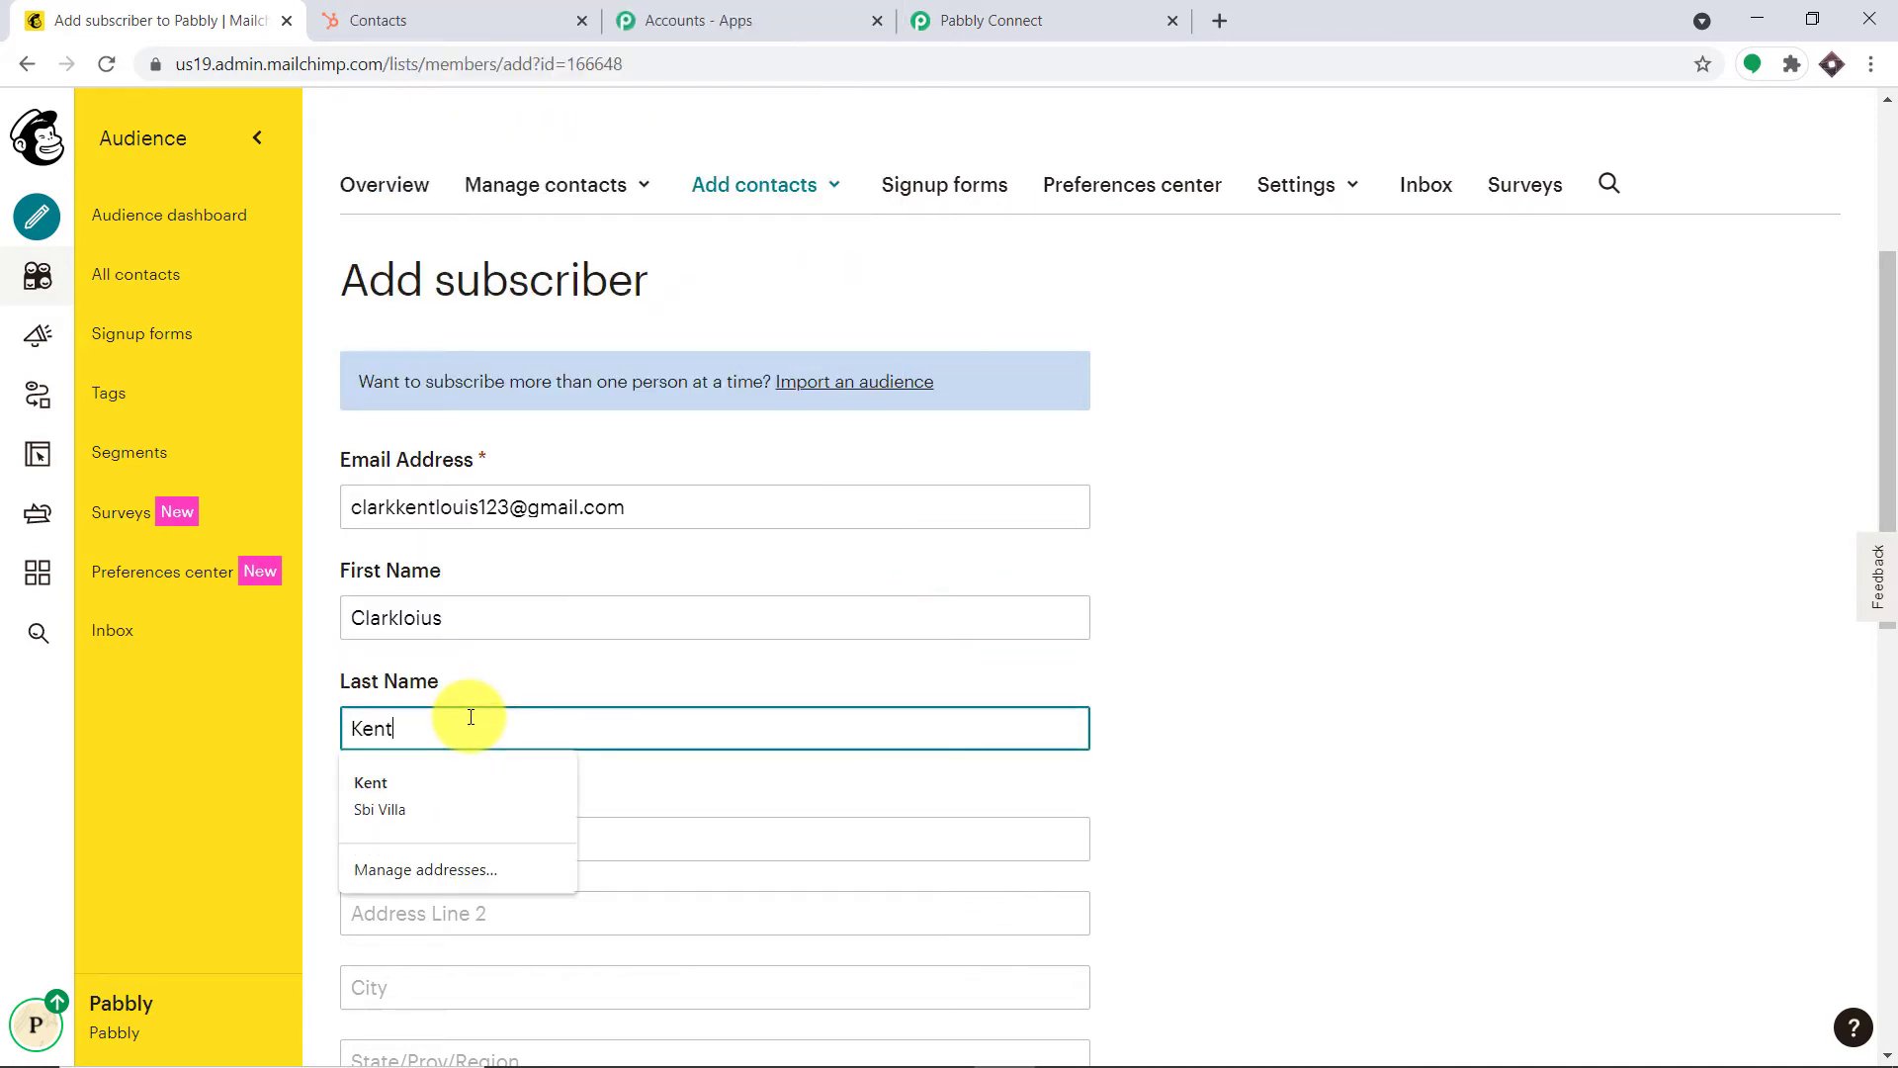
Autofill address and phone, choose Text format, tick permission, and subscribe the contact
{"action": "scroll", "coordinate": [754, 698], "scroll_direction": "down", "scroll_amount": 3}
{"action": "left_click", "coordinate": [577, 487]}
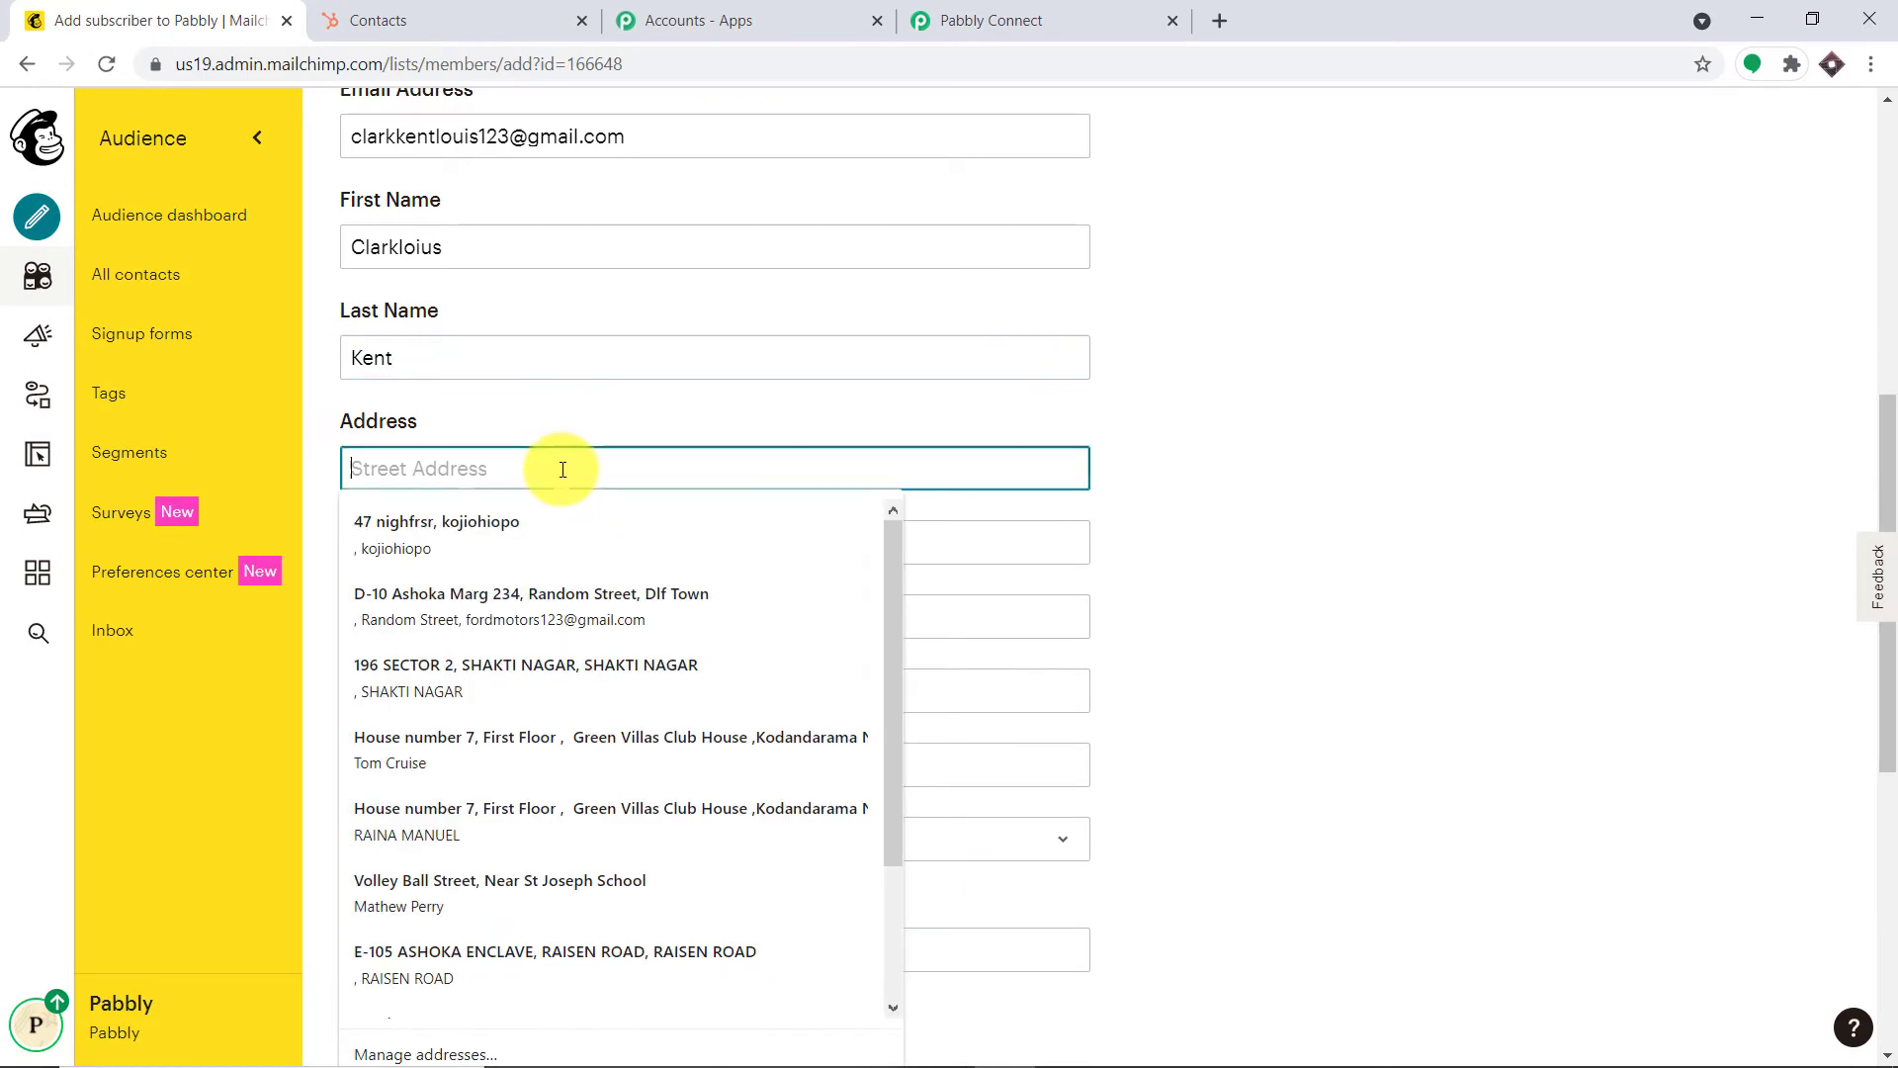
{"action": "left_click", "coordinate": [516, 678]}
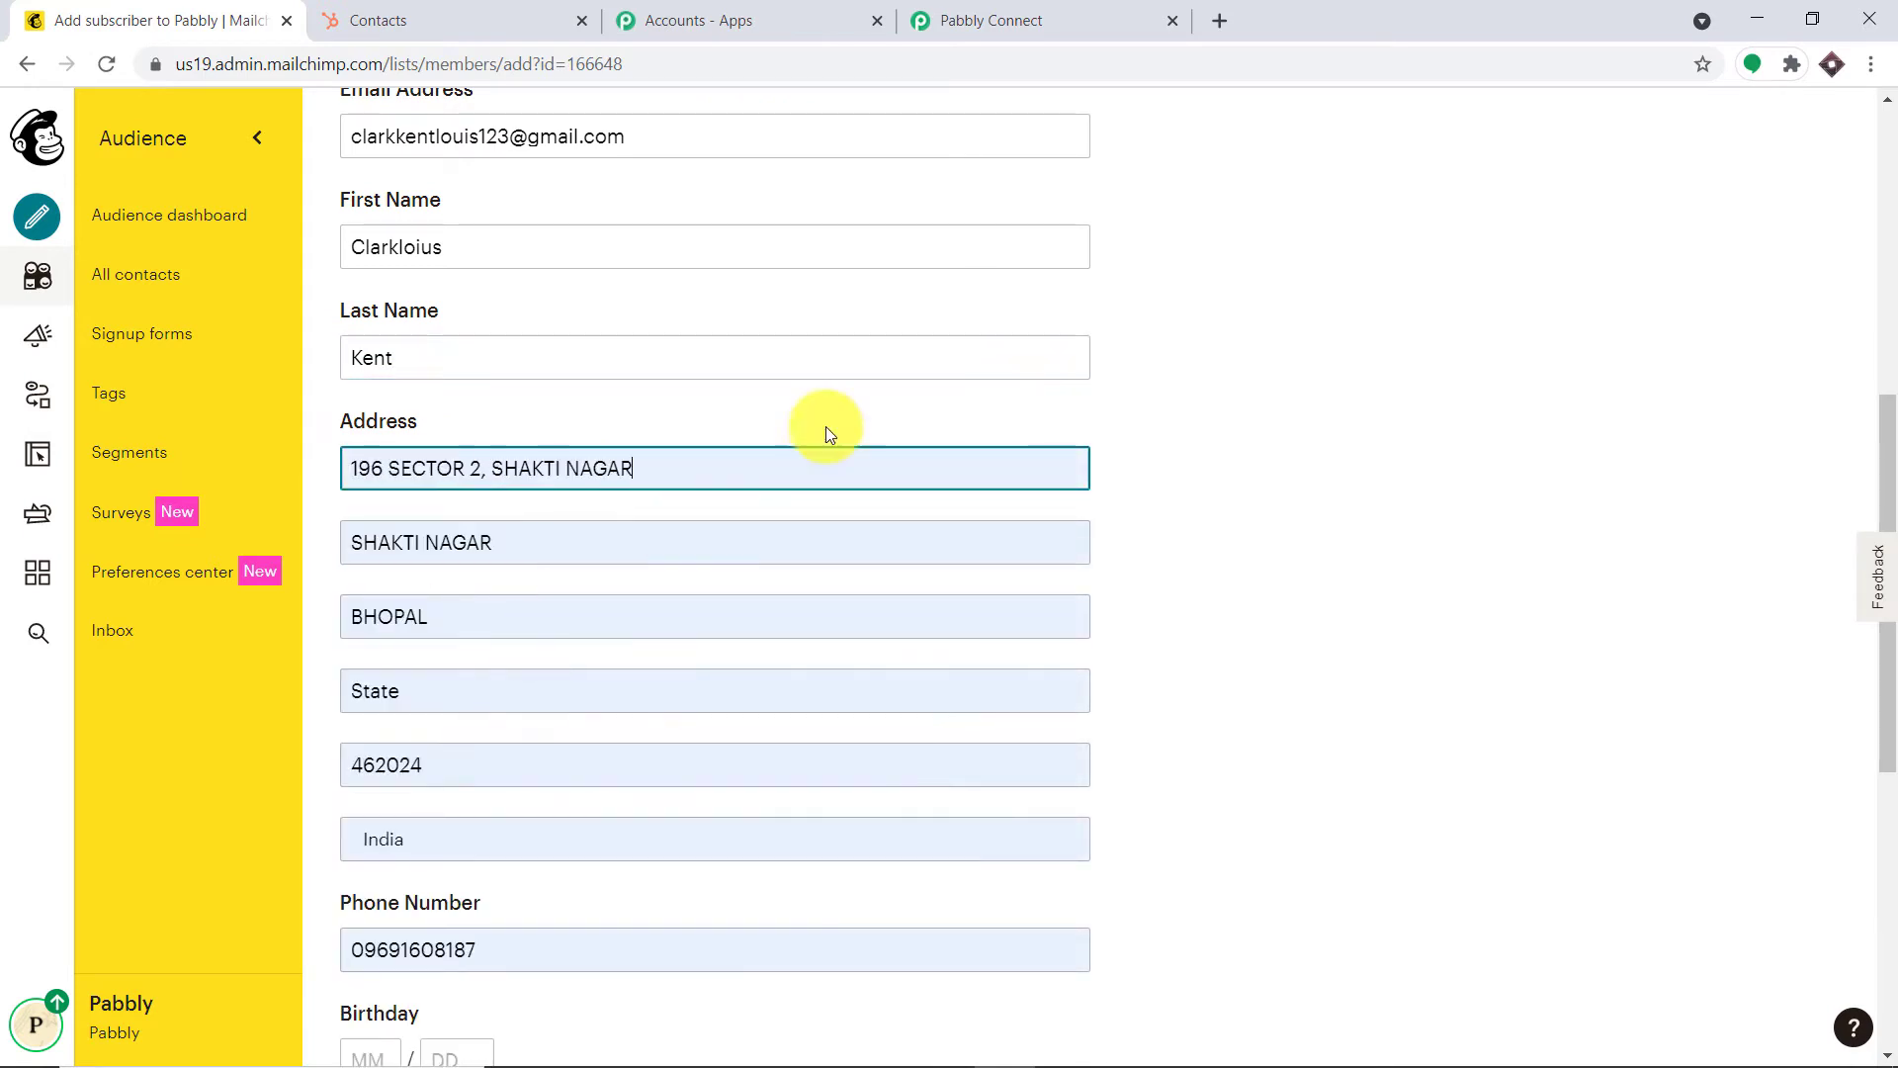
{"action": "scroll", "coordinate": [826, 435], "scroll_direction": "down", "scroll_amount": 6}
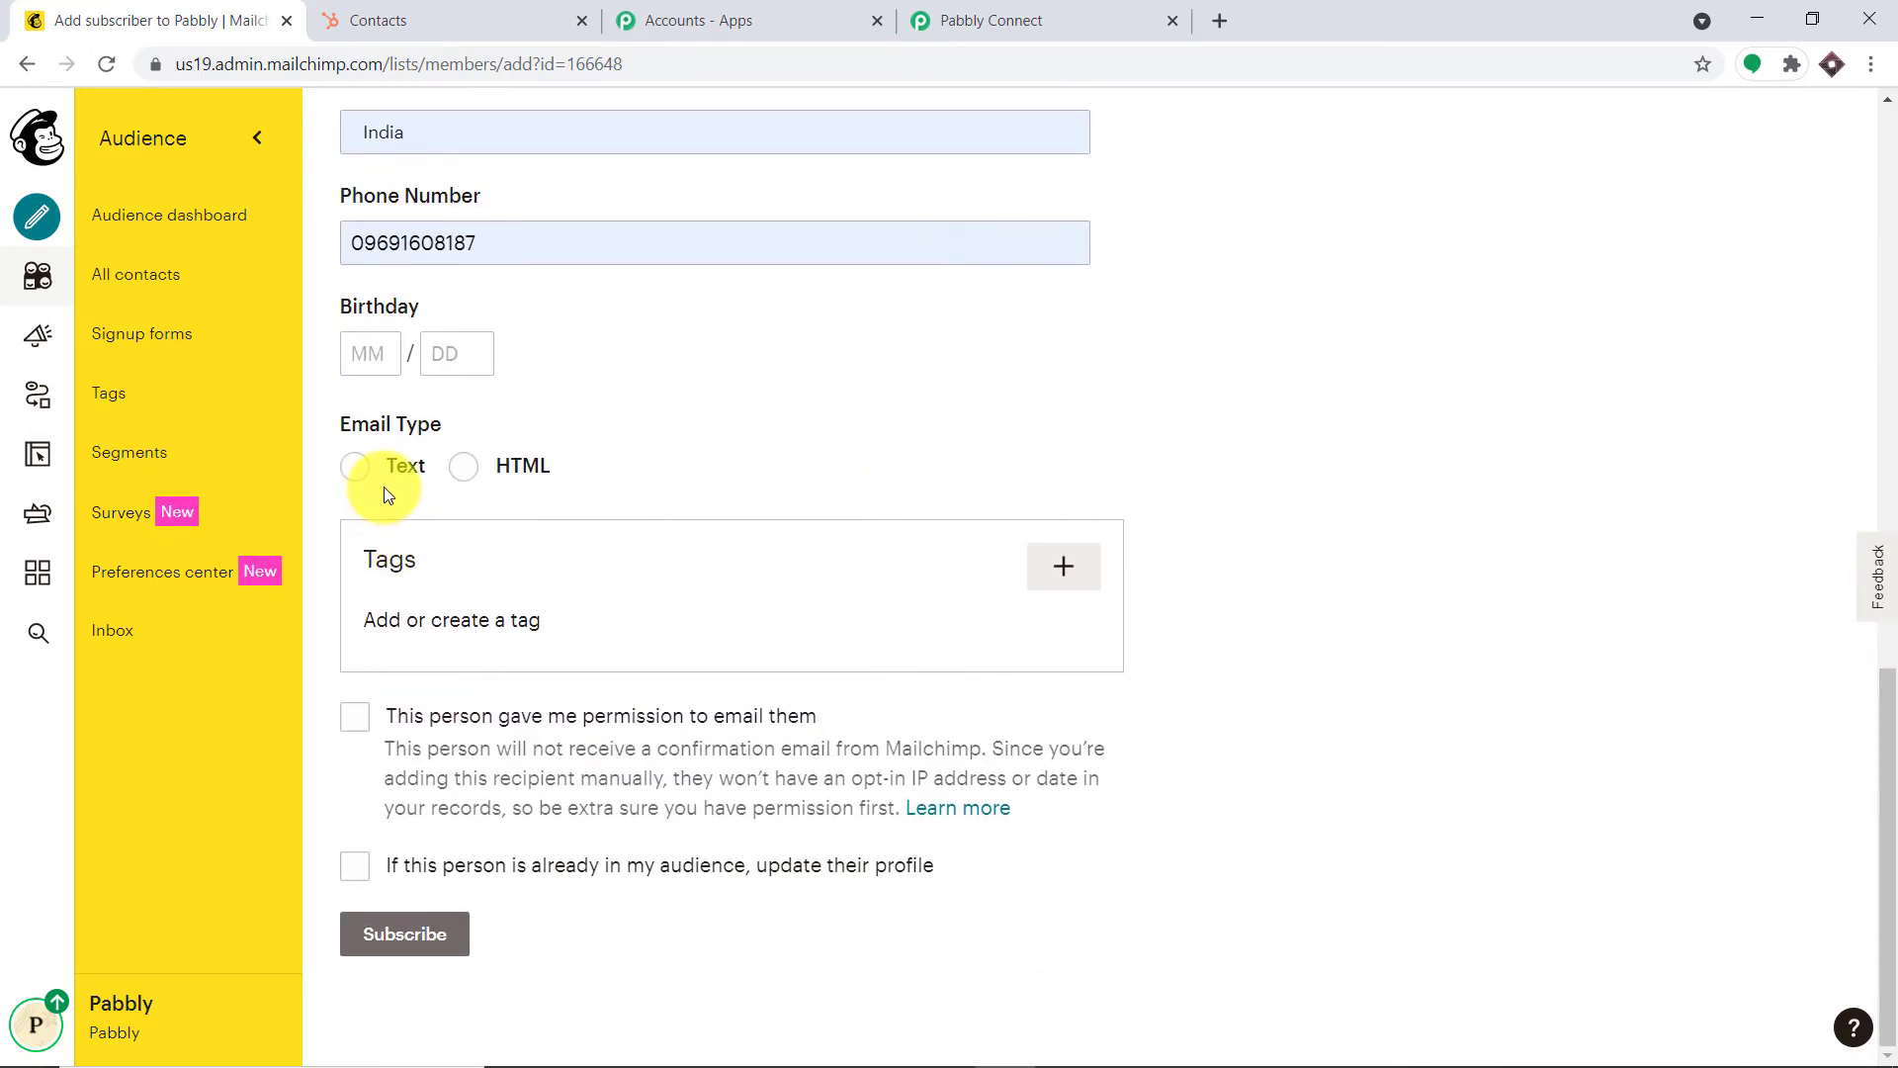
{"action": "left_click", "coordinate": [358, 467]}
{"action": "left_click", "coordinate": [353, 717]}
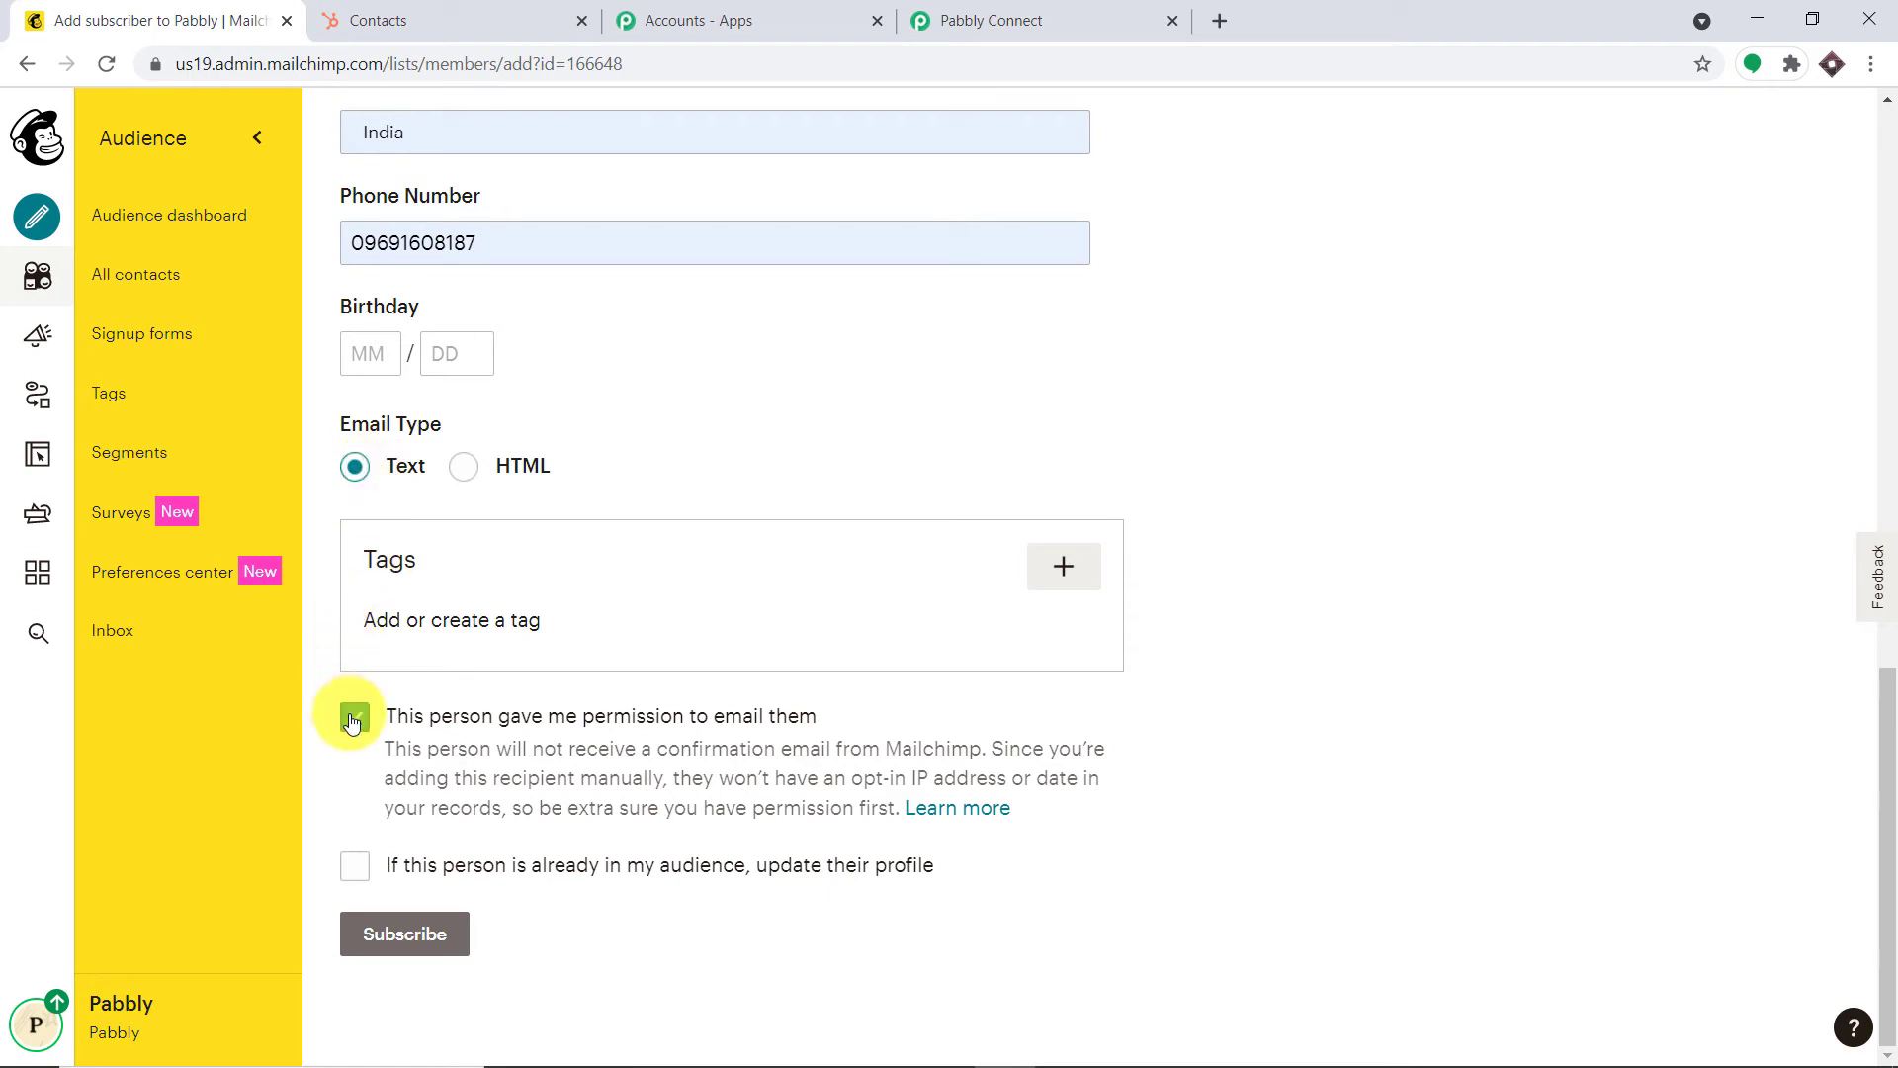
{"action": "left_click", "coordinate": [381, 939]}
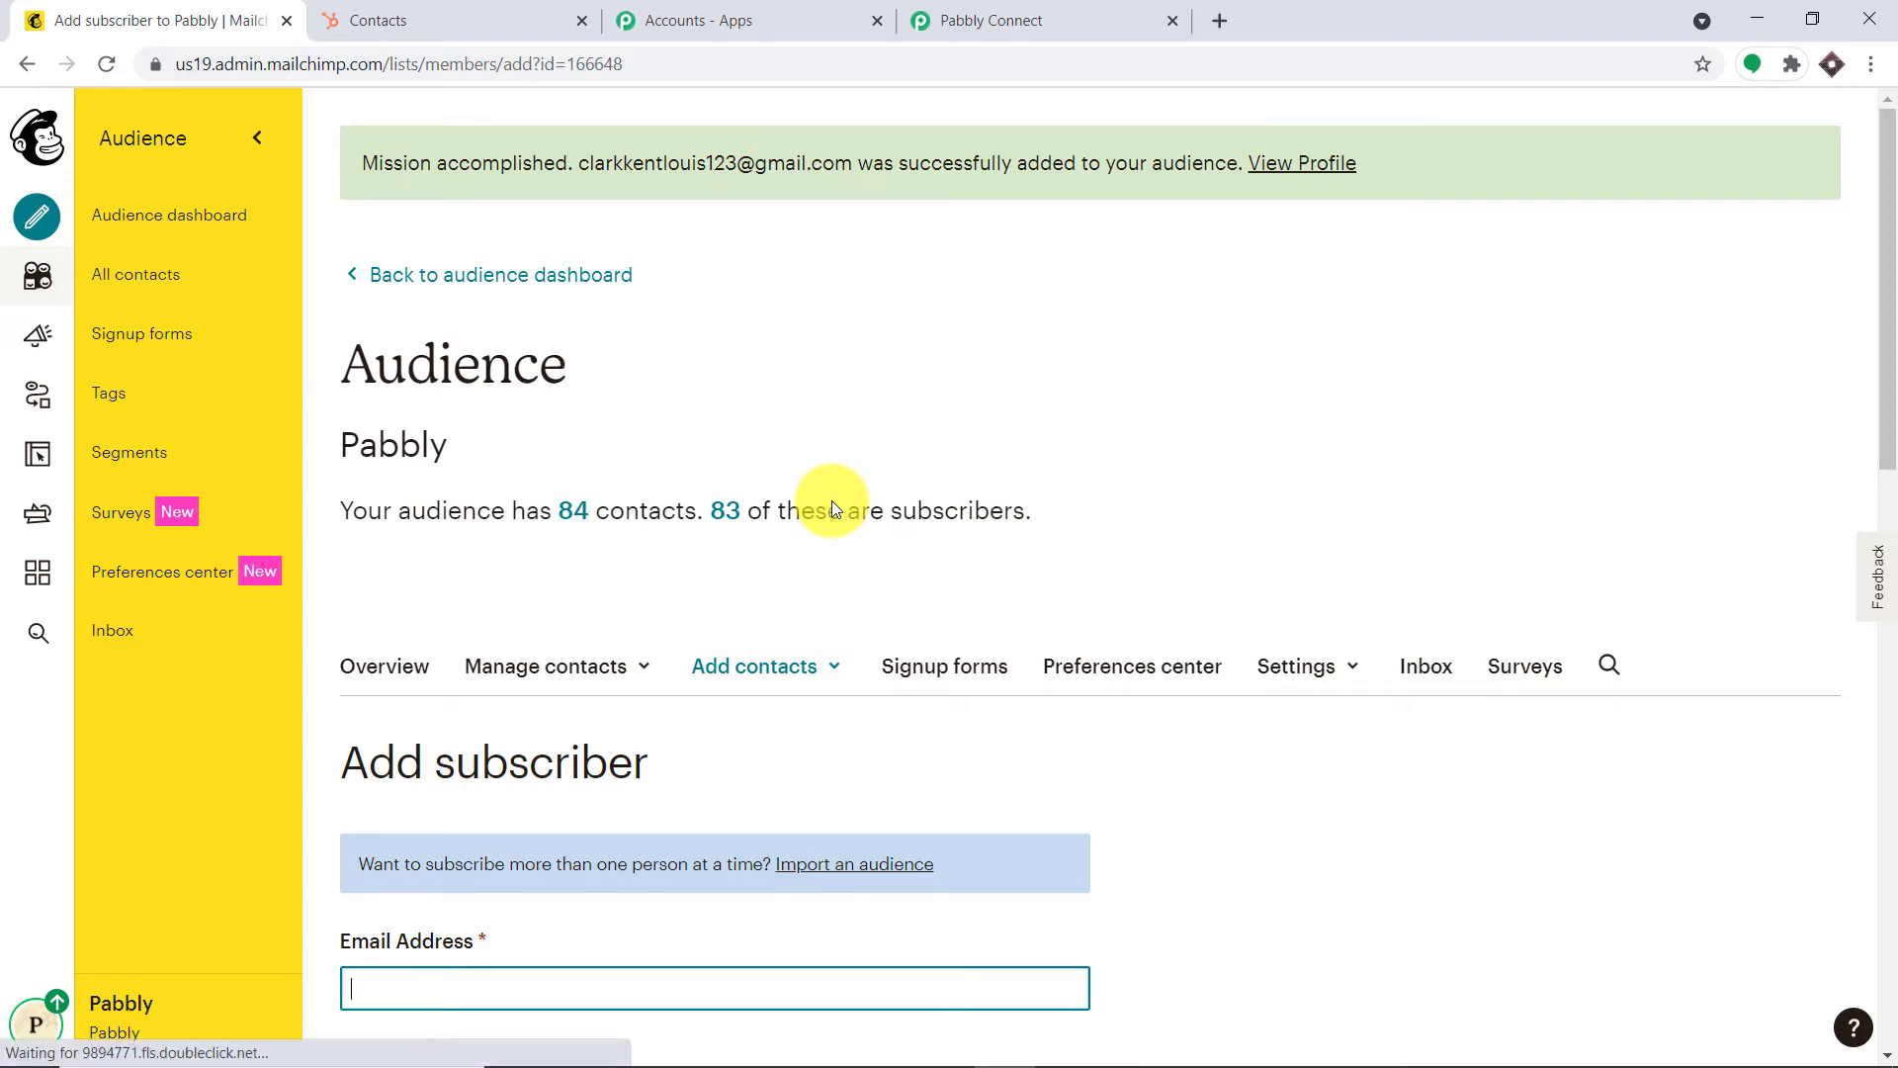
{"action": "left_click", "coordinate": [1096, 20]}
Scroll through the captured response to review the subscriber's e-mail, name, address, phone and list_id
{"action": "scroll", "coordinate": [1154, 458], "scroll_direction": "down", "scroll_amount": 3}
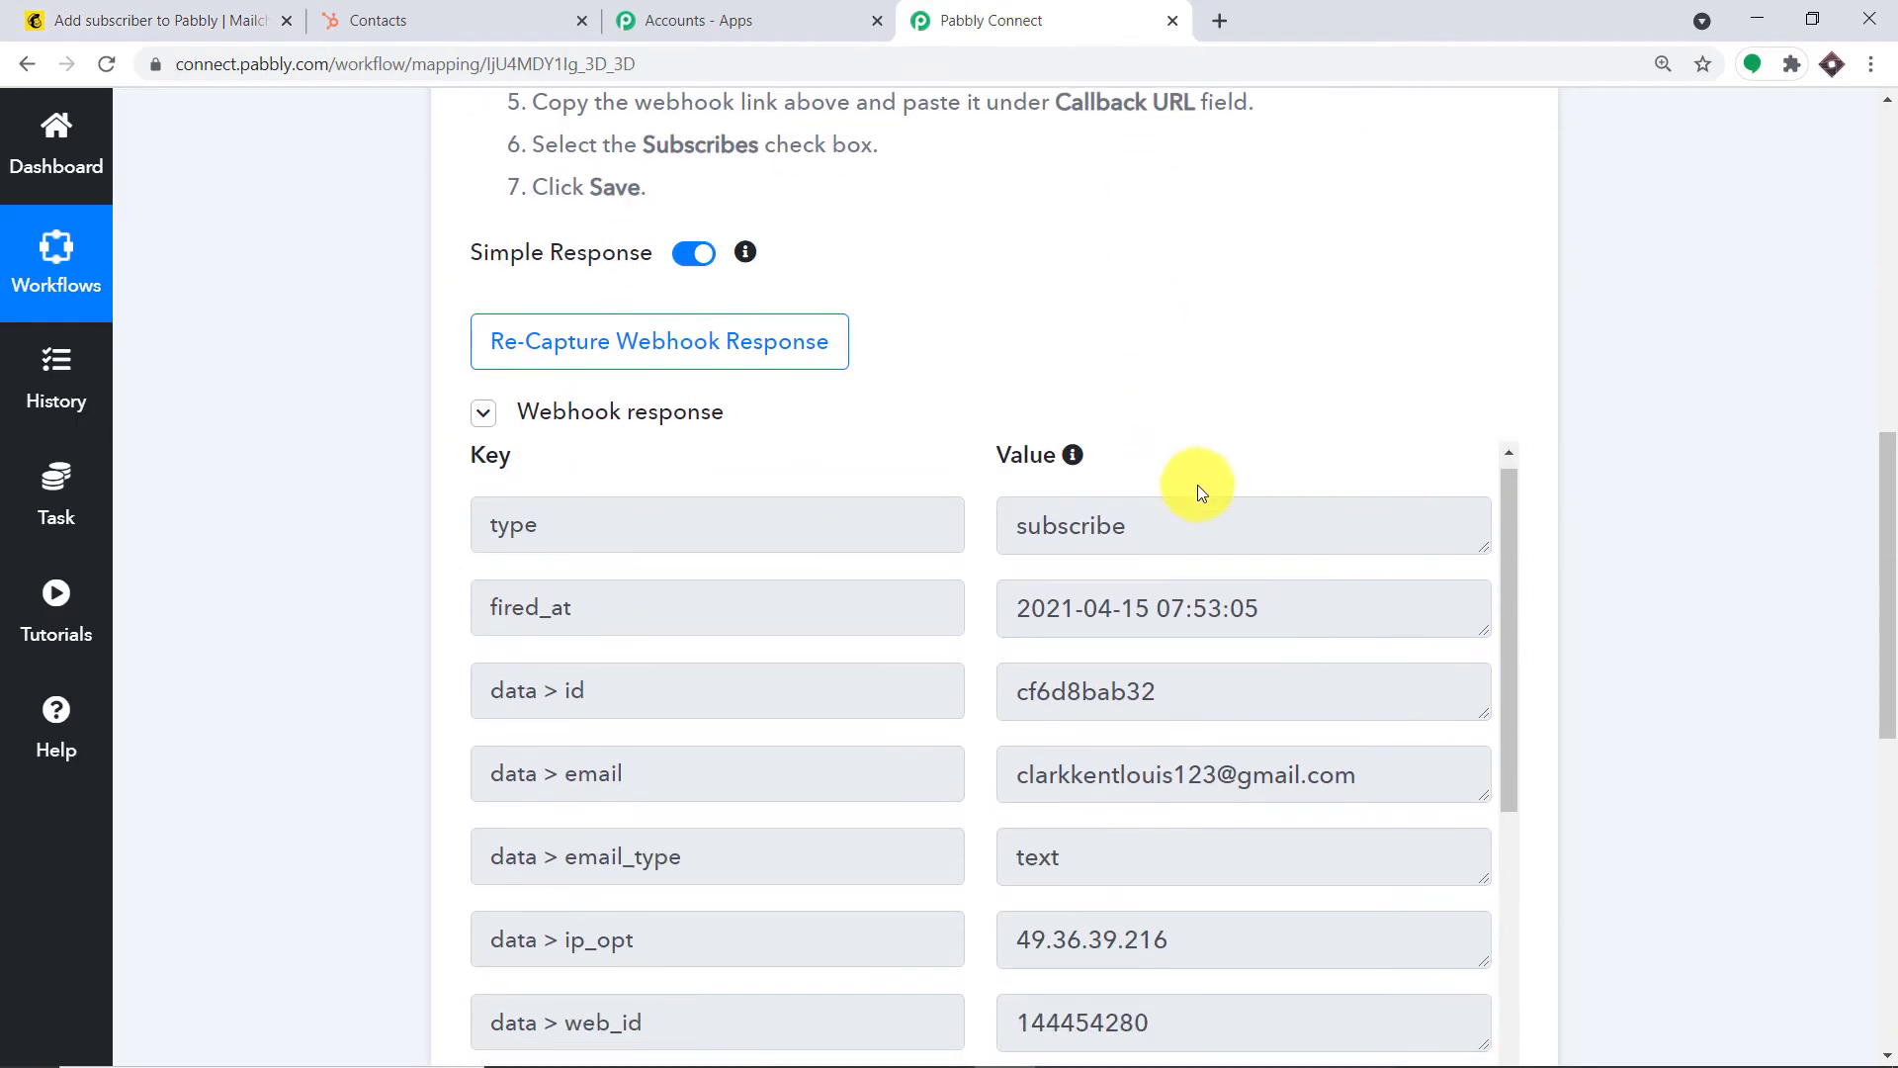
{"action": "scroll", "coordinate": [1200, 487], "scroll_direction": "down", "scroll_amount": 2}
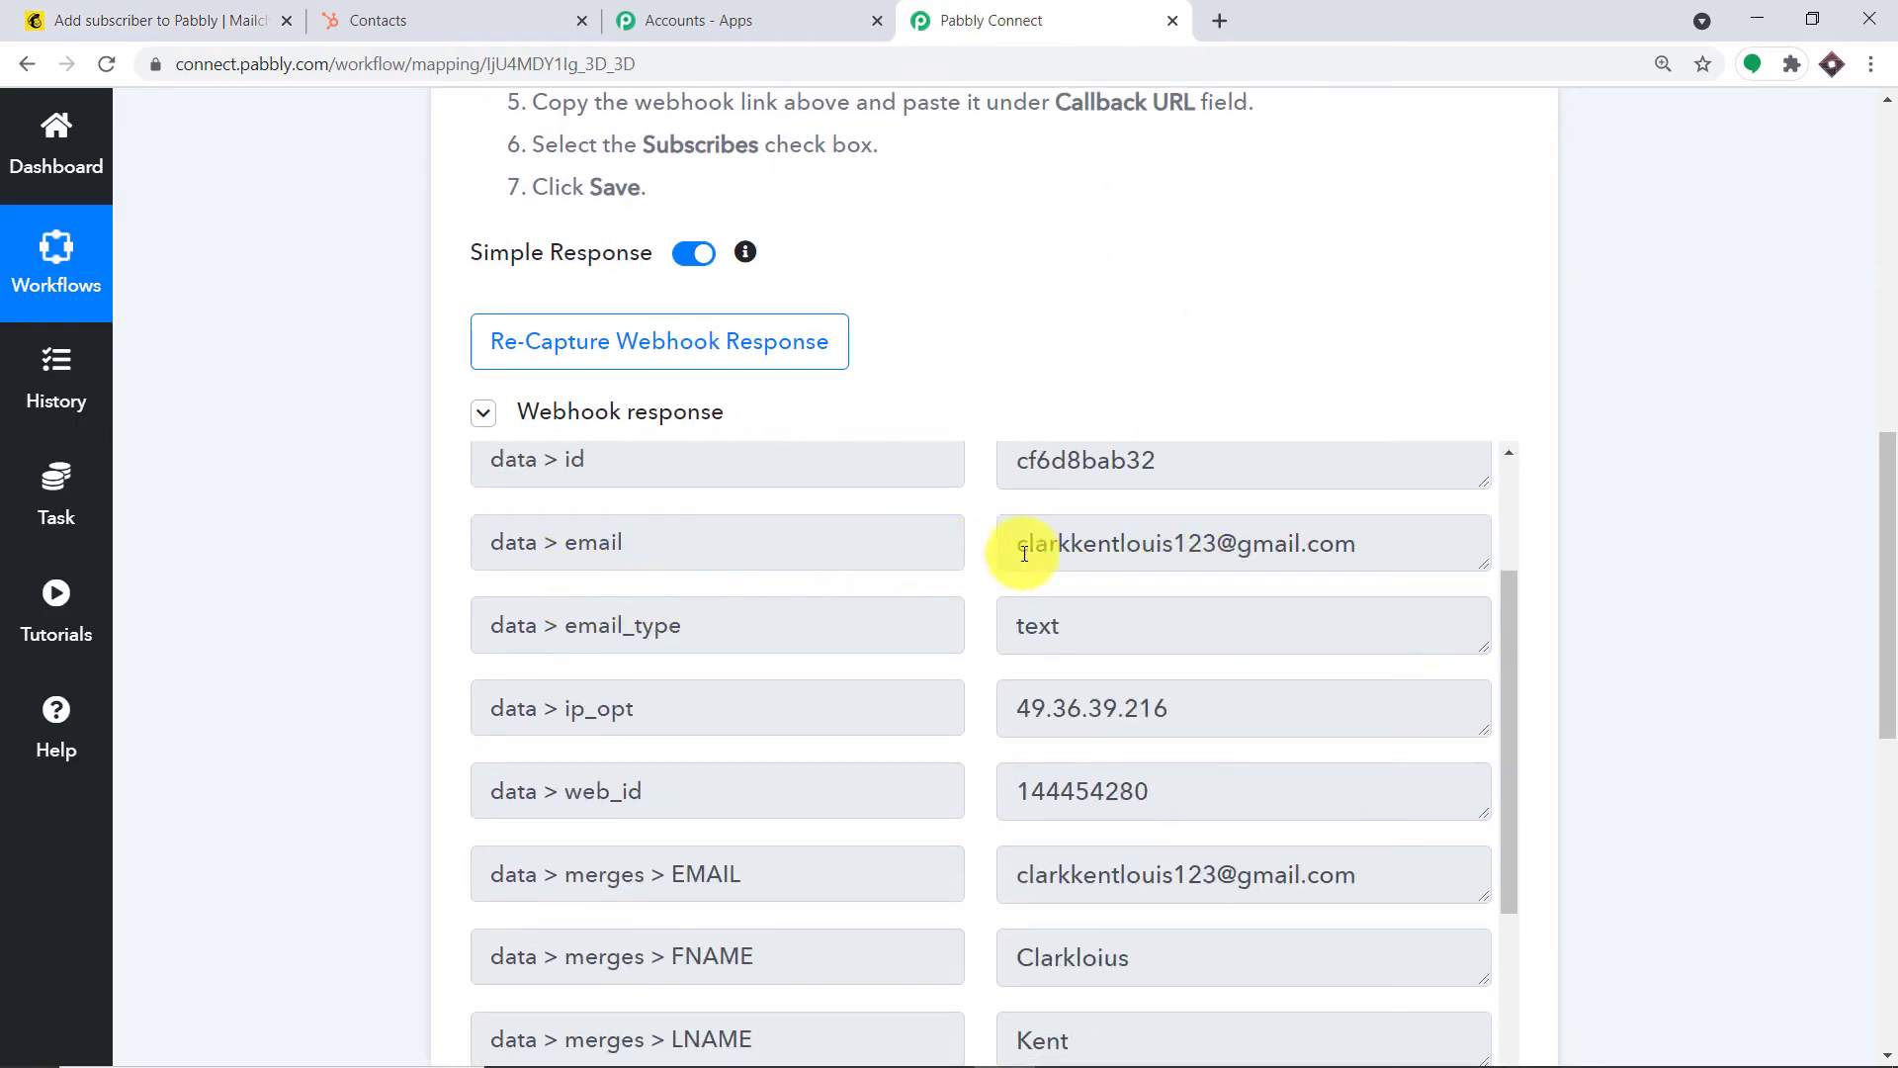
{"action": "scroll", "coordinate": [1884, 632], "scroll_direction": "down", "scroll_amount": 4}
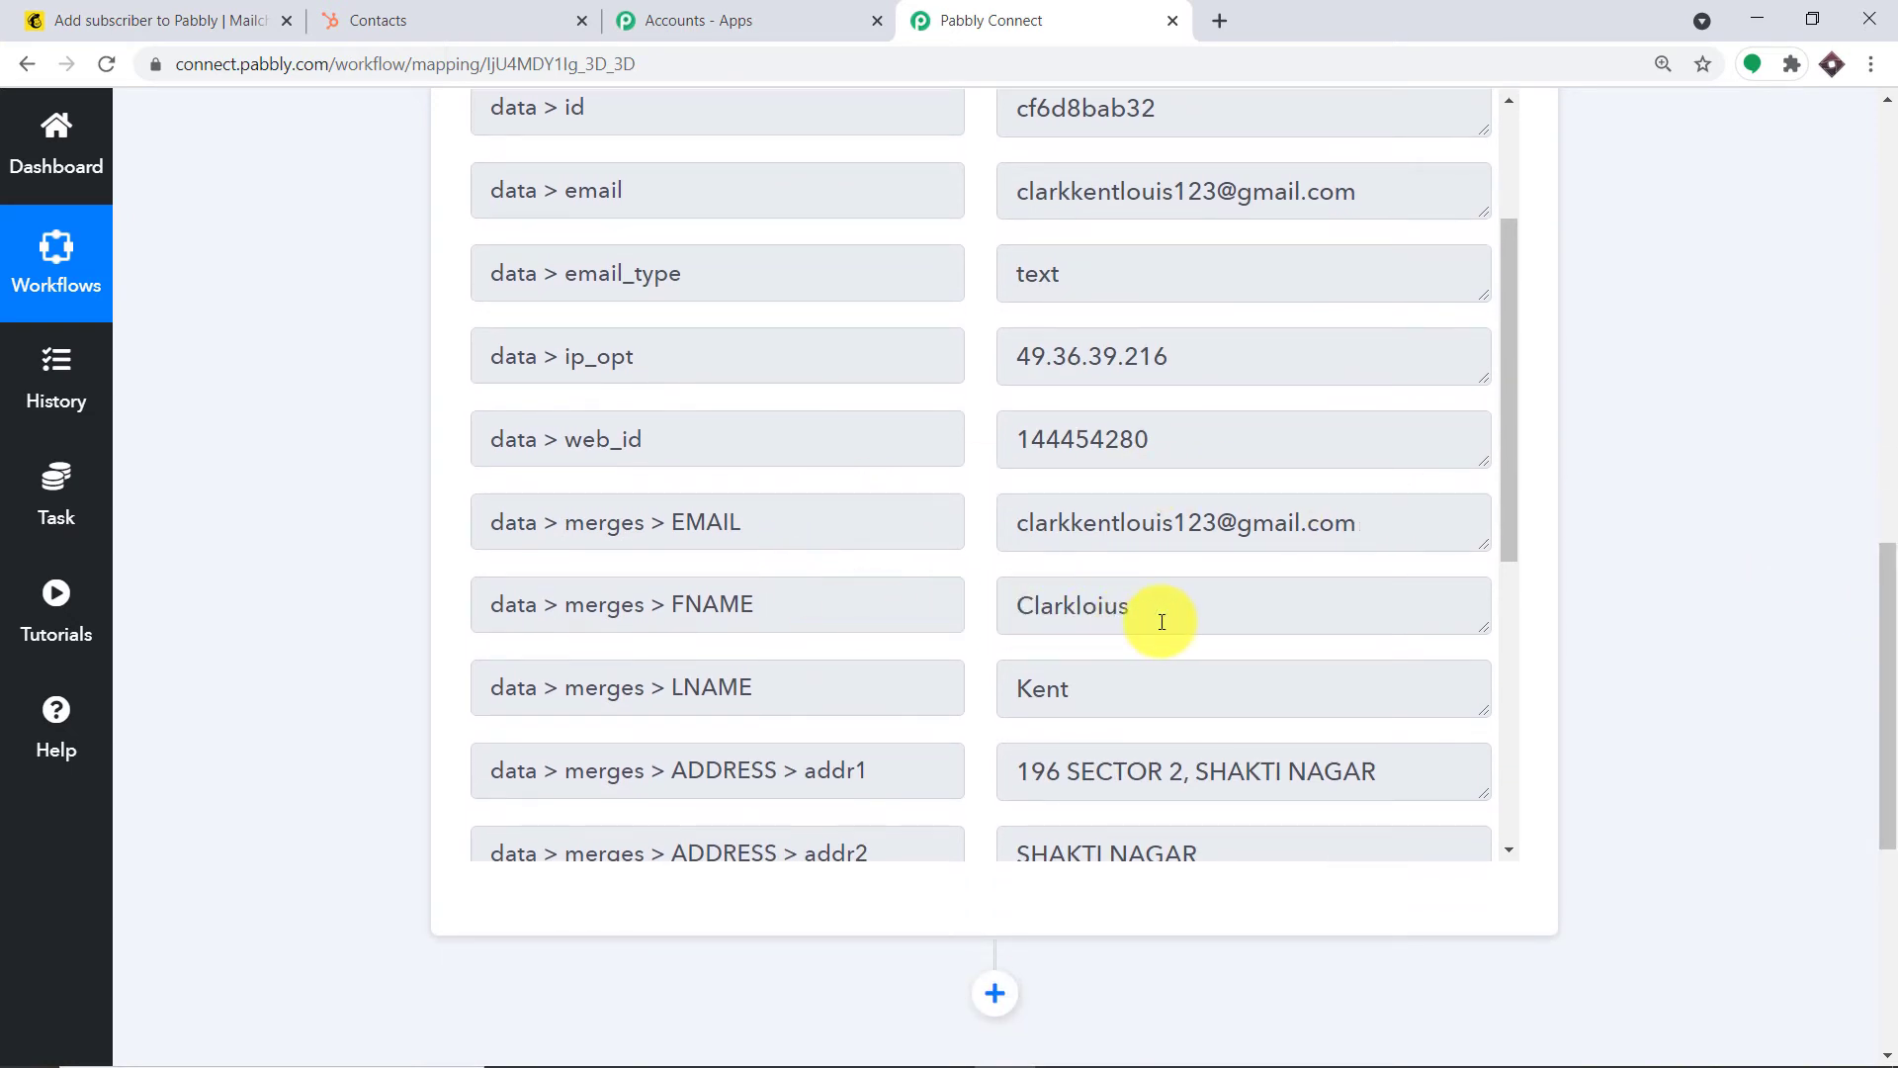
{"action": "scroll", "coordinate": [1154, 618], "scroll_direction": "down", "scroll_amount": 2}
{"action": "scroll", "coordinate": [960, 569], "scroll_direction": "down", "scroll_amount": 3}
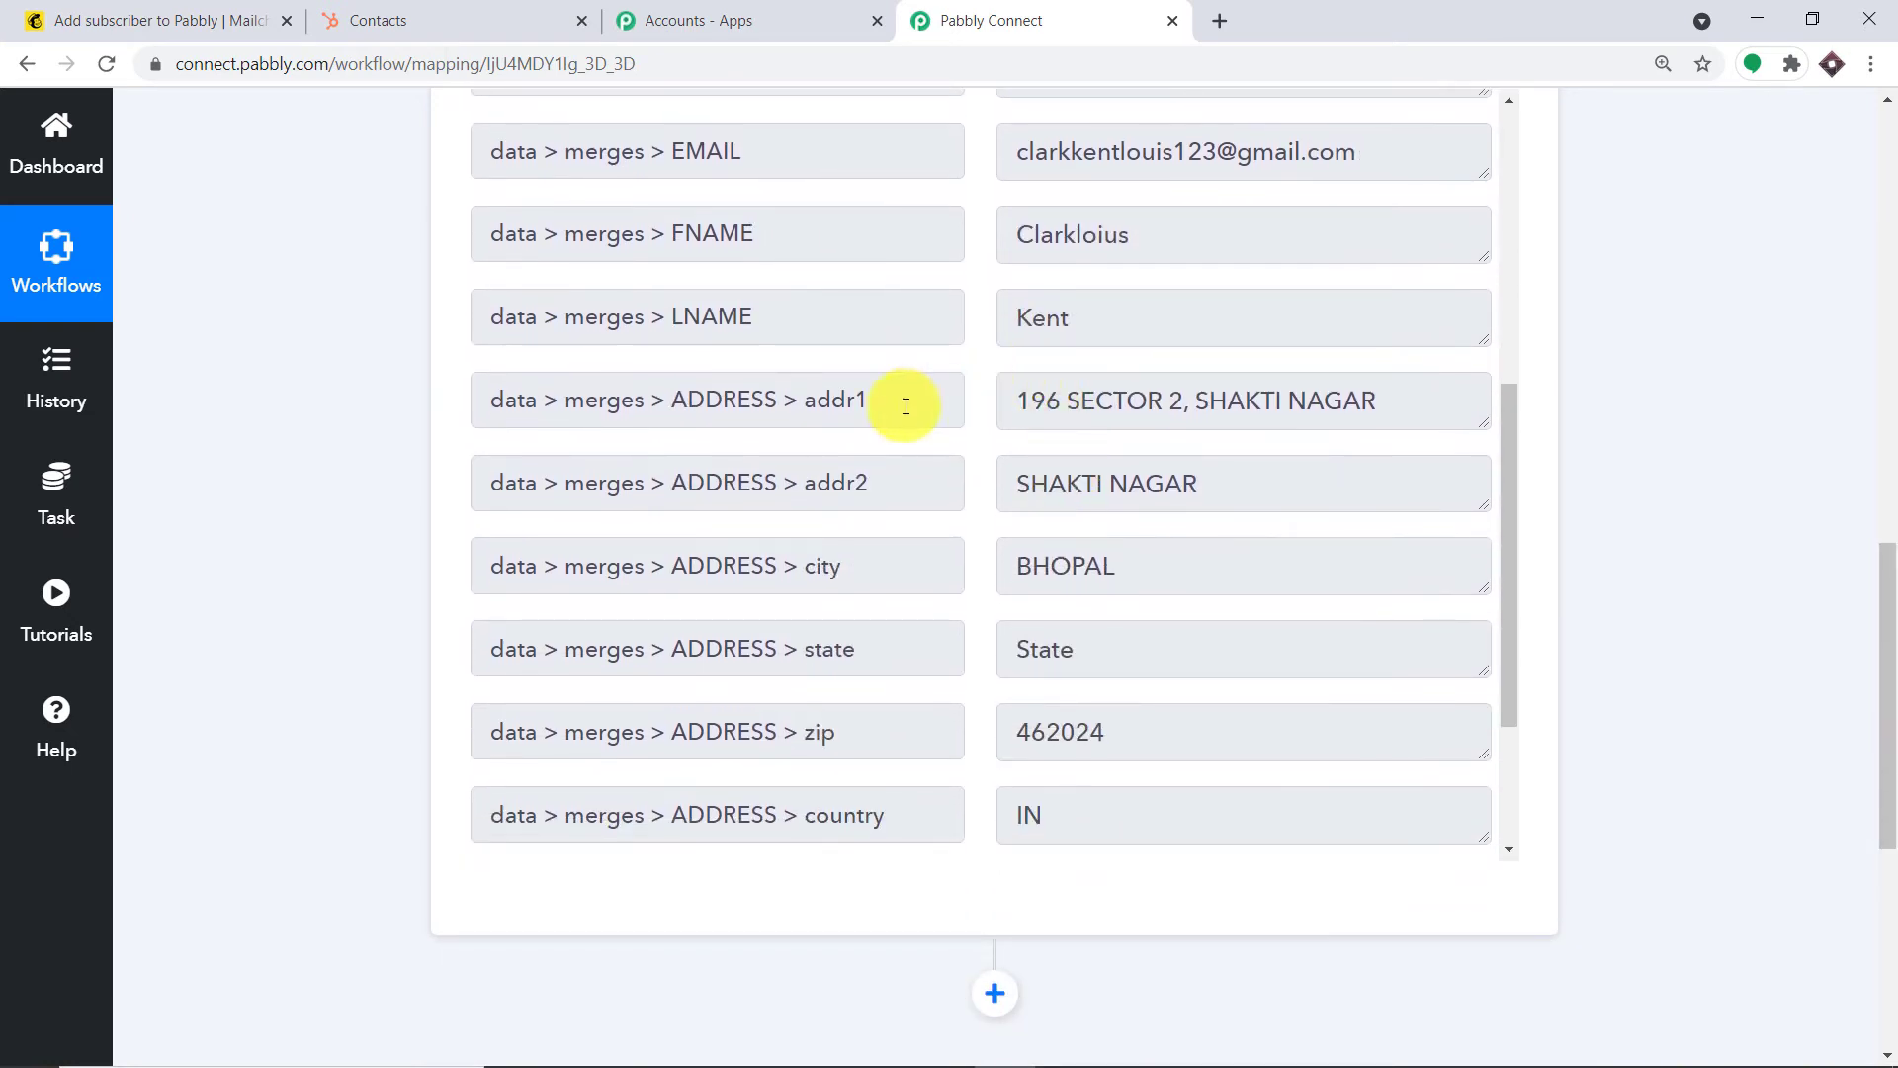
{"action": "scroll", "coordinate": [994, 600], "scroll_direction": "down", "scroll_amount": 2}
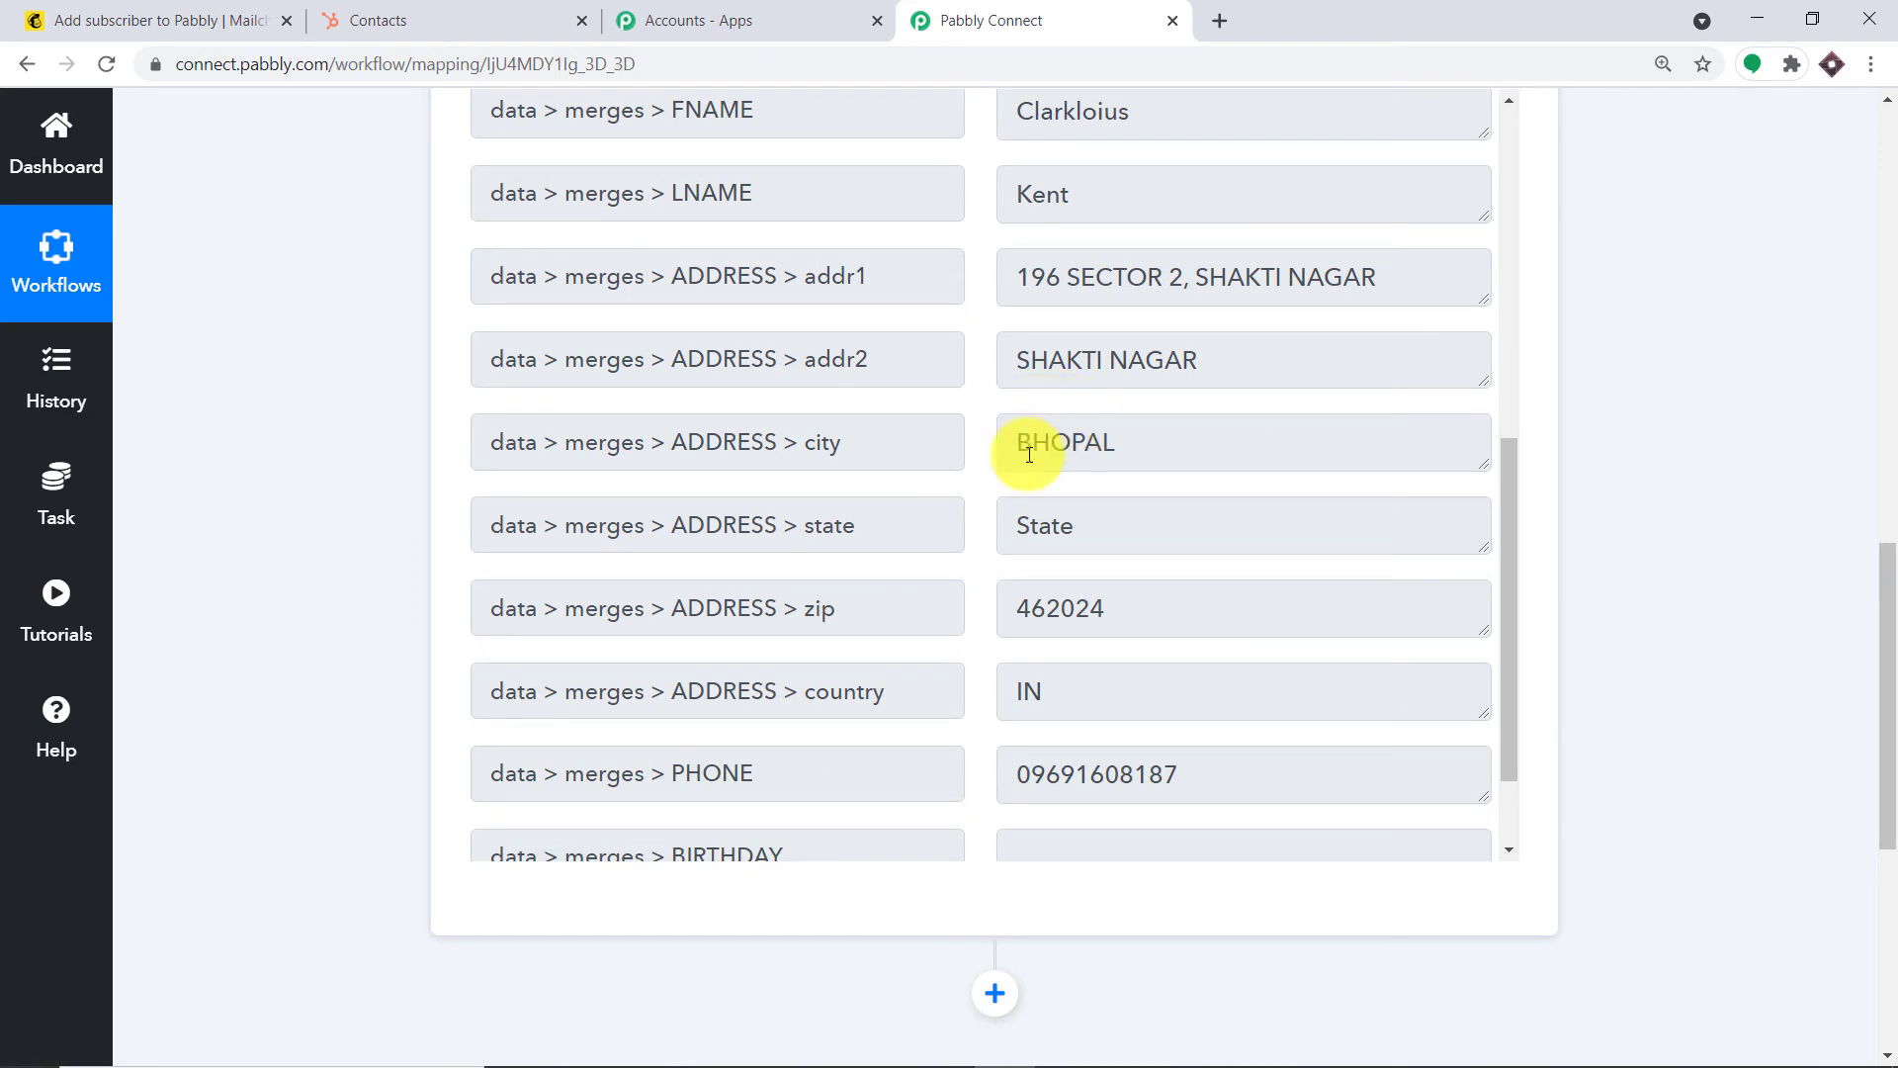
{"action": "scroll", "coordinate": [1019, 455], "scroll_direction": "down", "scroll_amount": 1}
{"action": "scroll", "coordinate": [1100, 438], "scroll_direction": "down", "scroll_amount": 1}
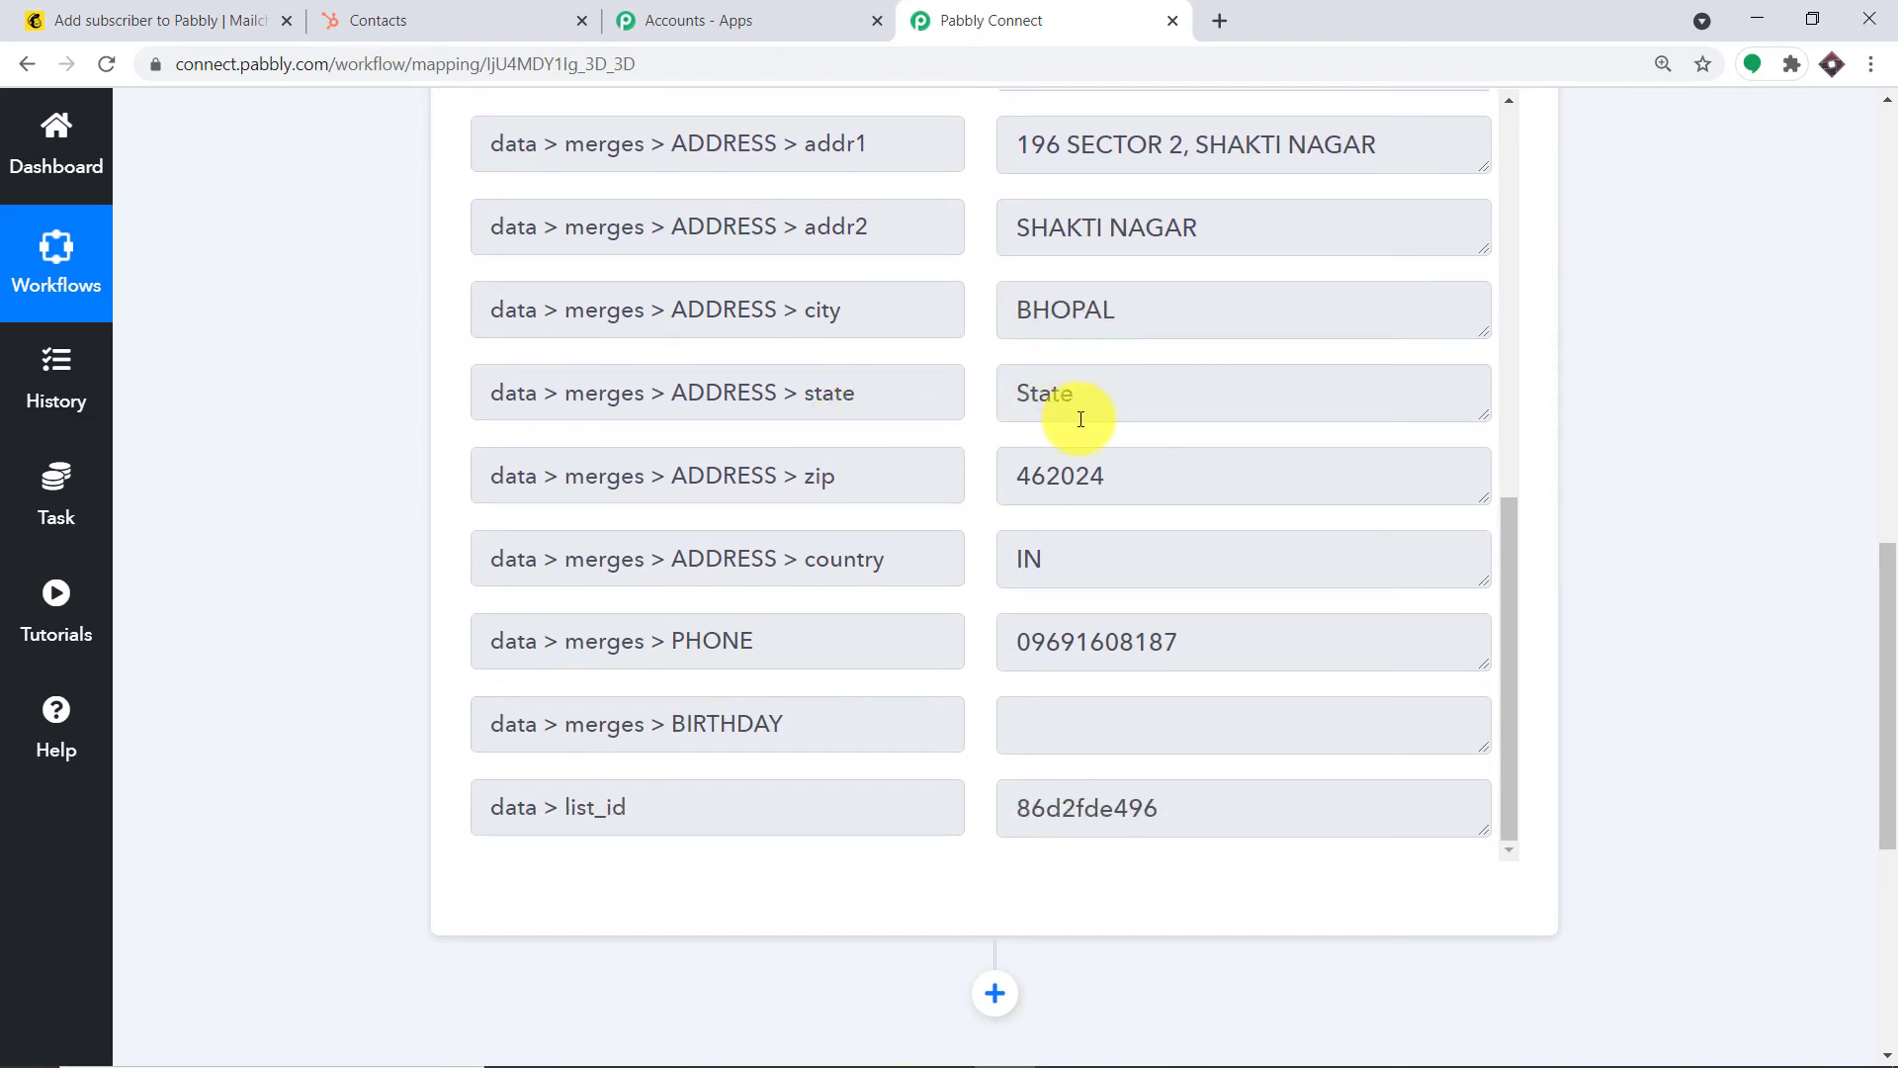
{"action": "scroll", "coordinate": [1029, 460], "scroll_direction": "down", "scroll_amount": 1}
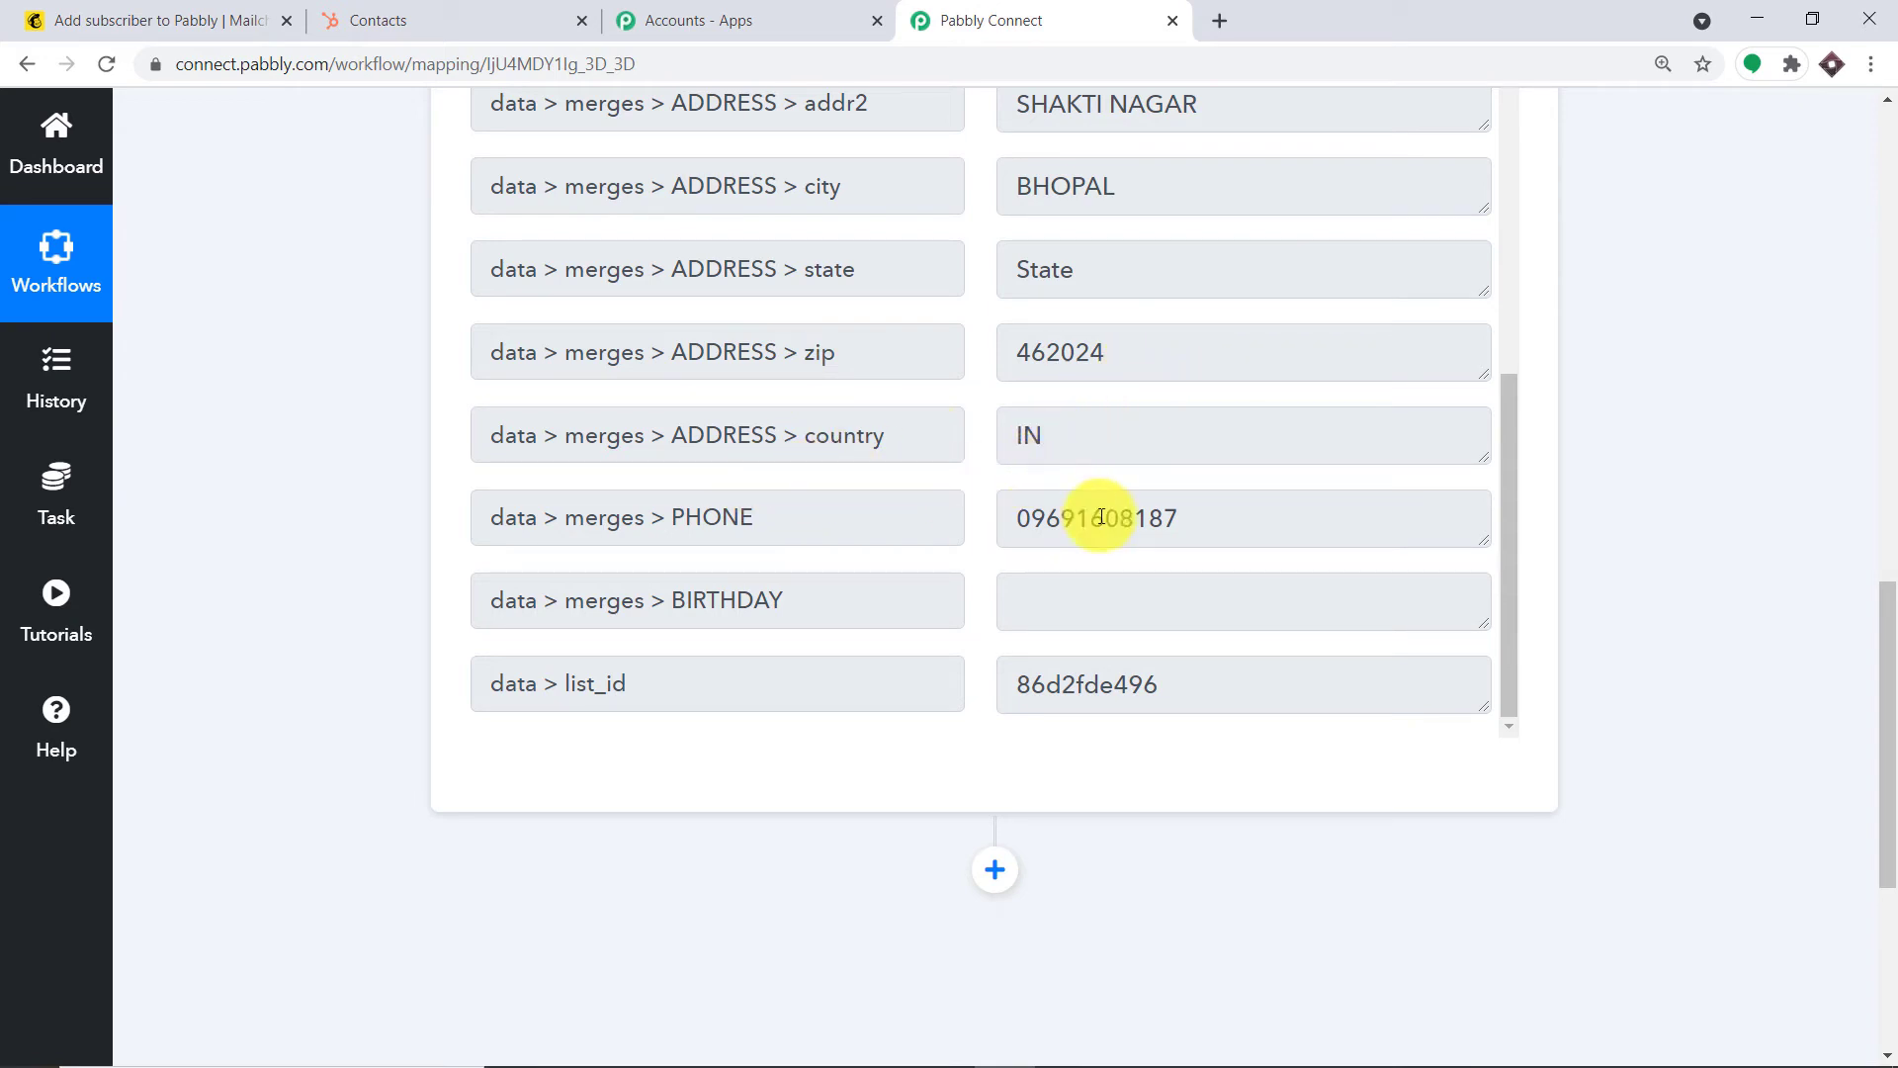
{"action": "scroll", "coordinate": [1286, 317], "scroll_direction": "up", "scroll_amount": 6}
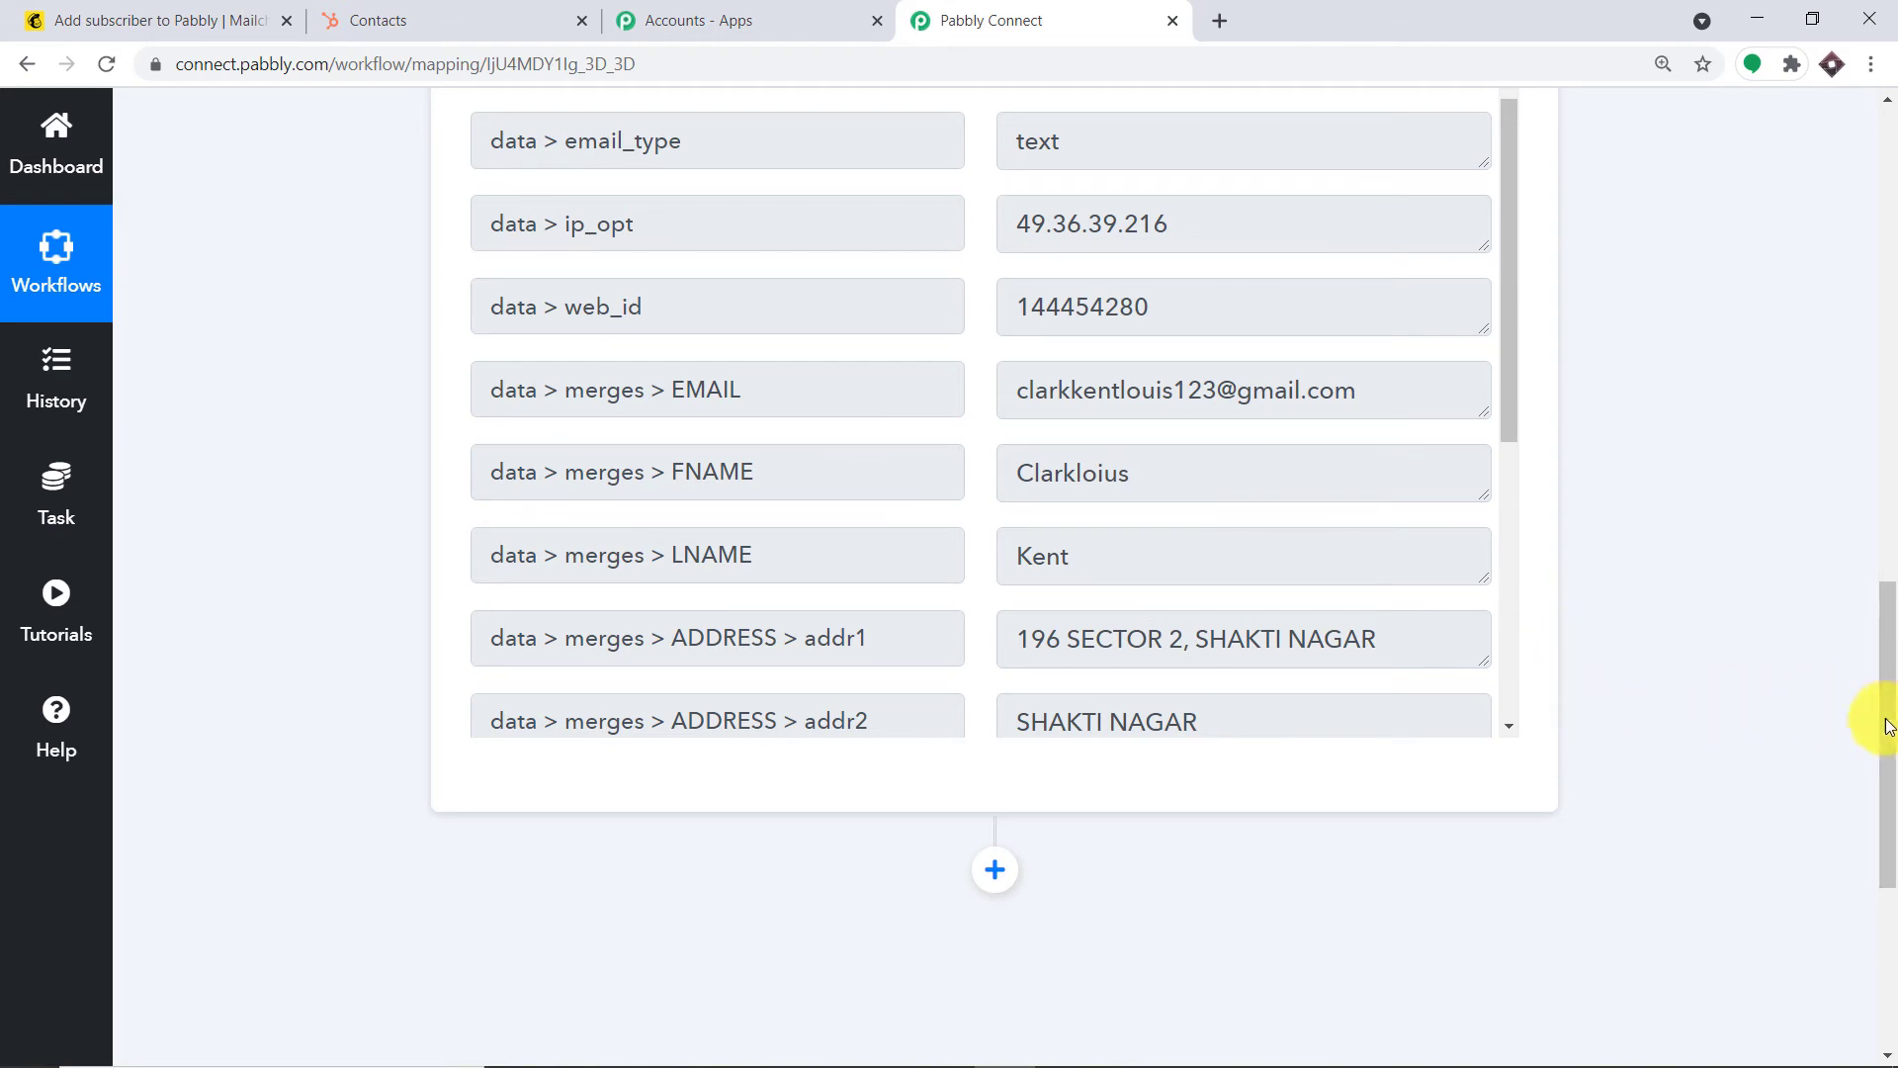
{"action": "left_click_drag", "start_coordinate": [1890, 736], "coordinate": [1877, 893]}
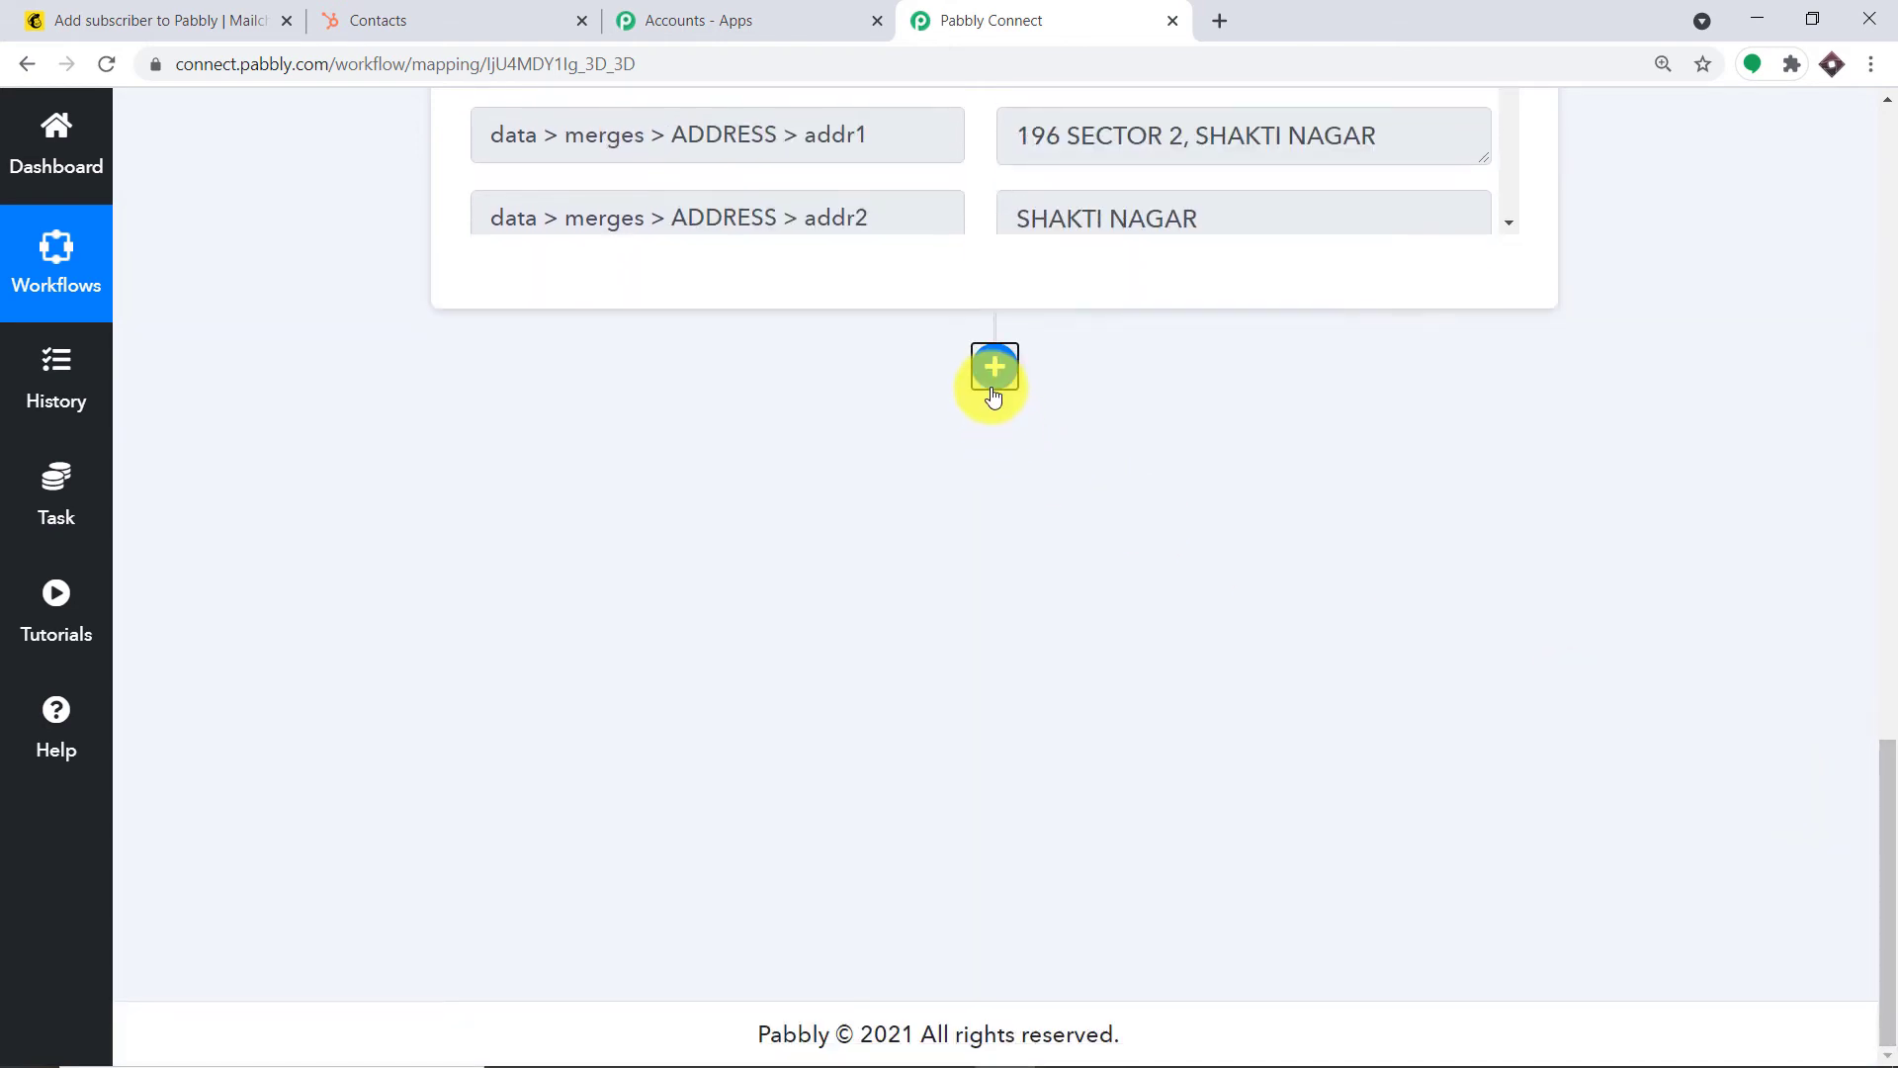
Add a HubSpot CRM action after the trigger, set to Create a New Contact
{"action": "left_click", "coordinate": [993, 386]}
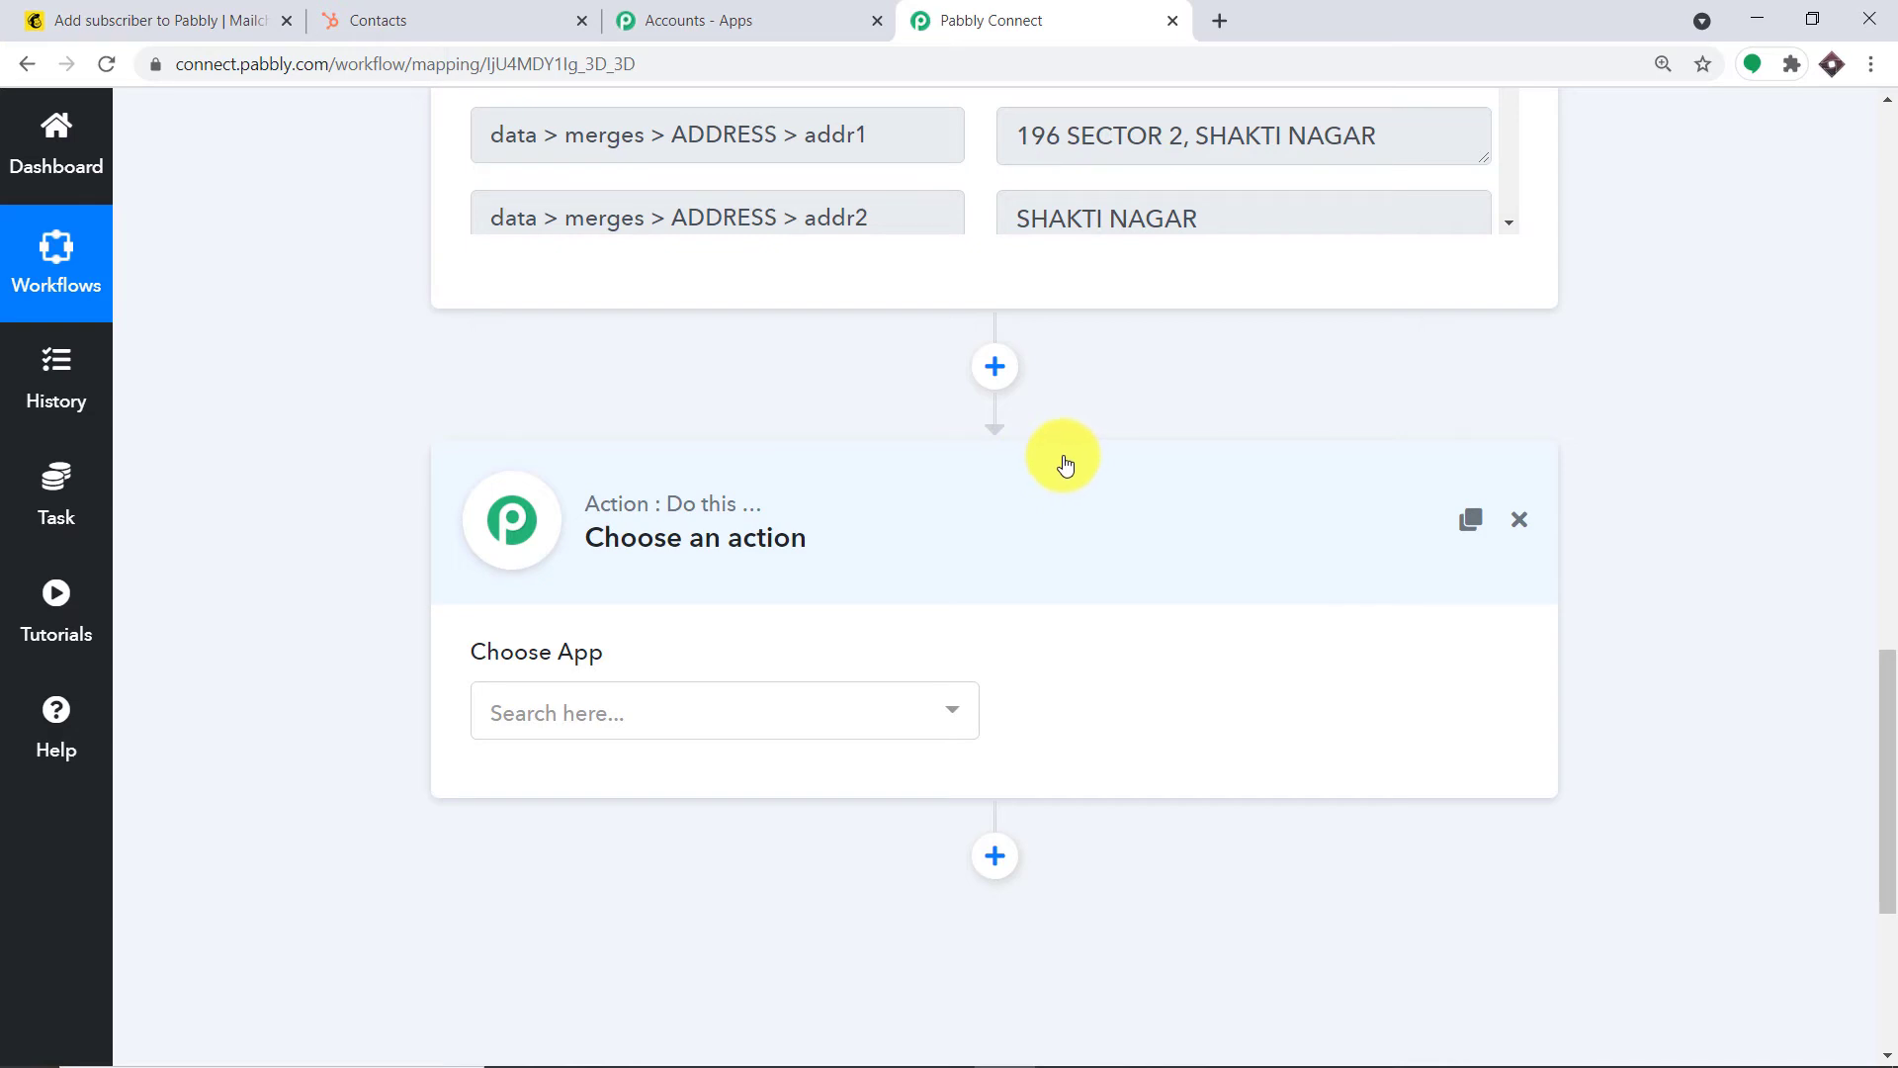
{"action": "left_click", "coordinate": [791, 714]}
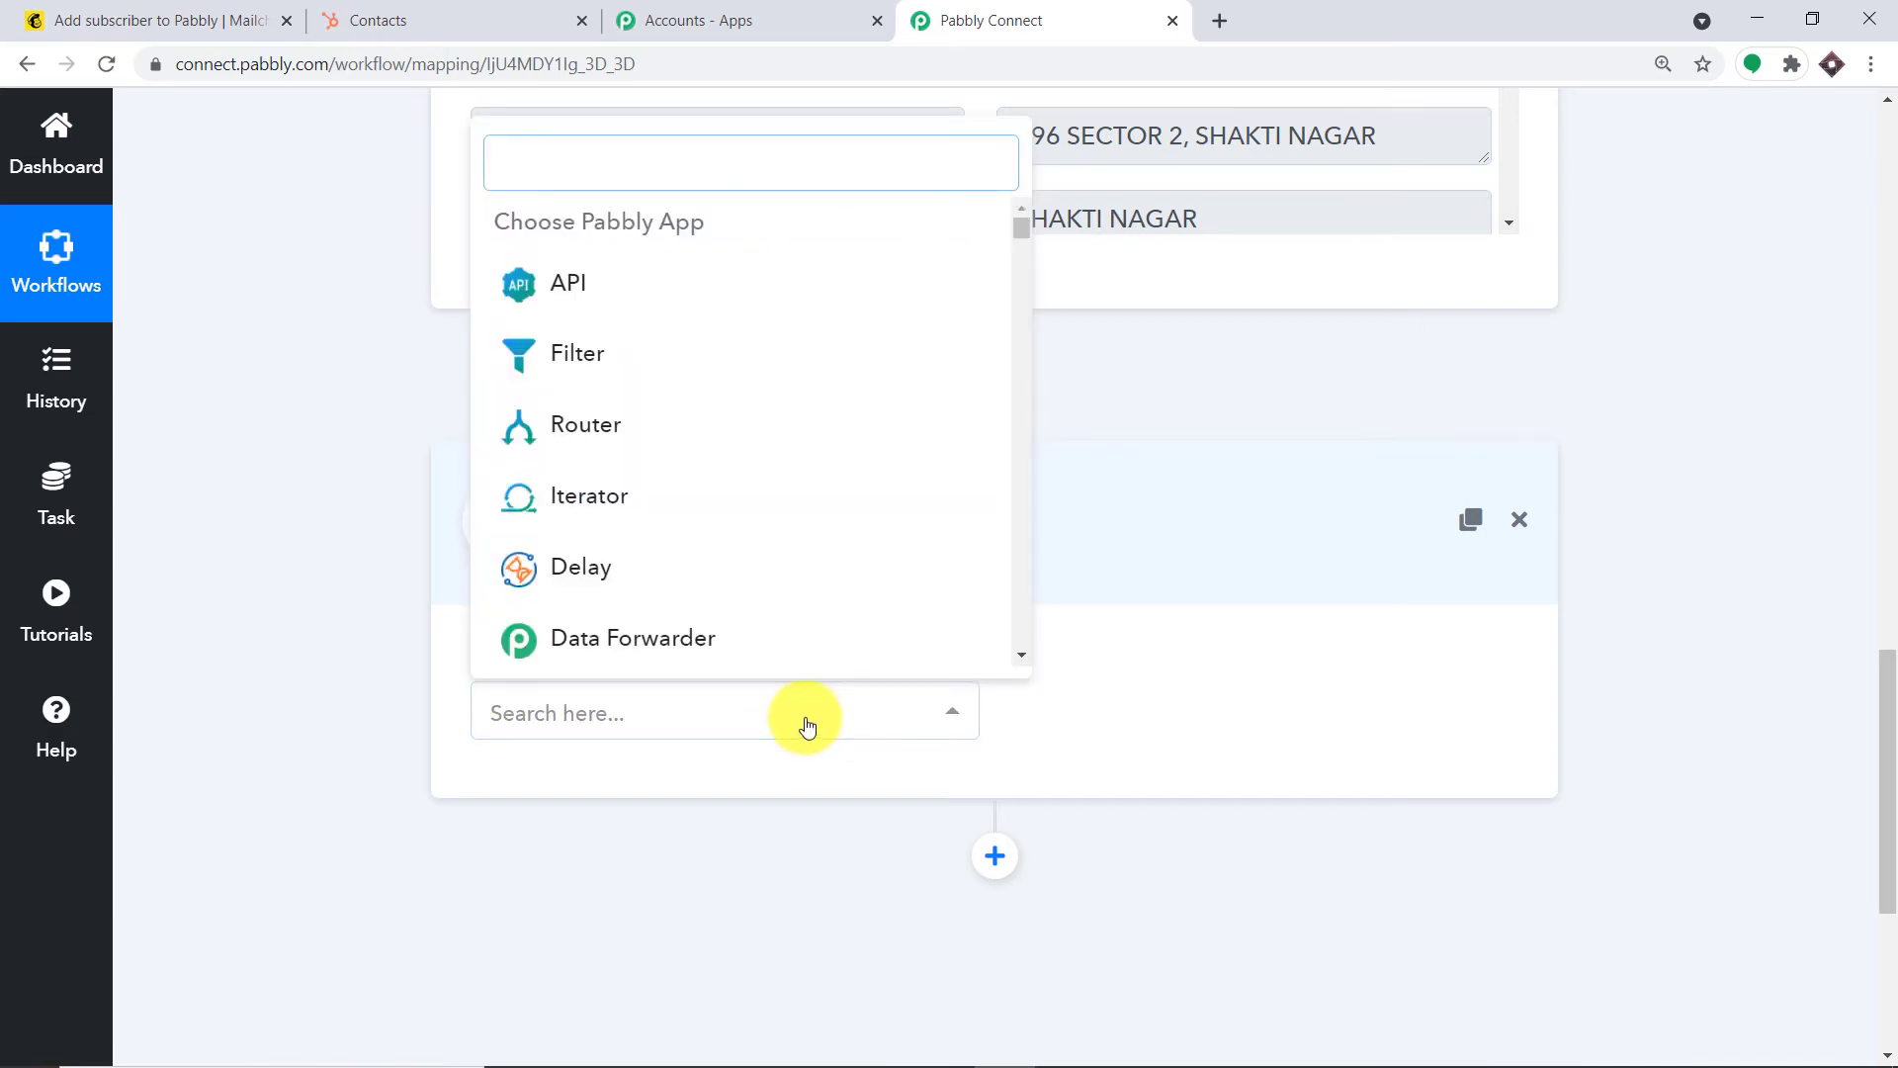
{"action": "type", "text": "hubs"}
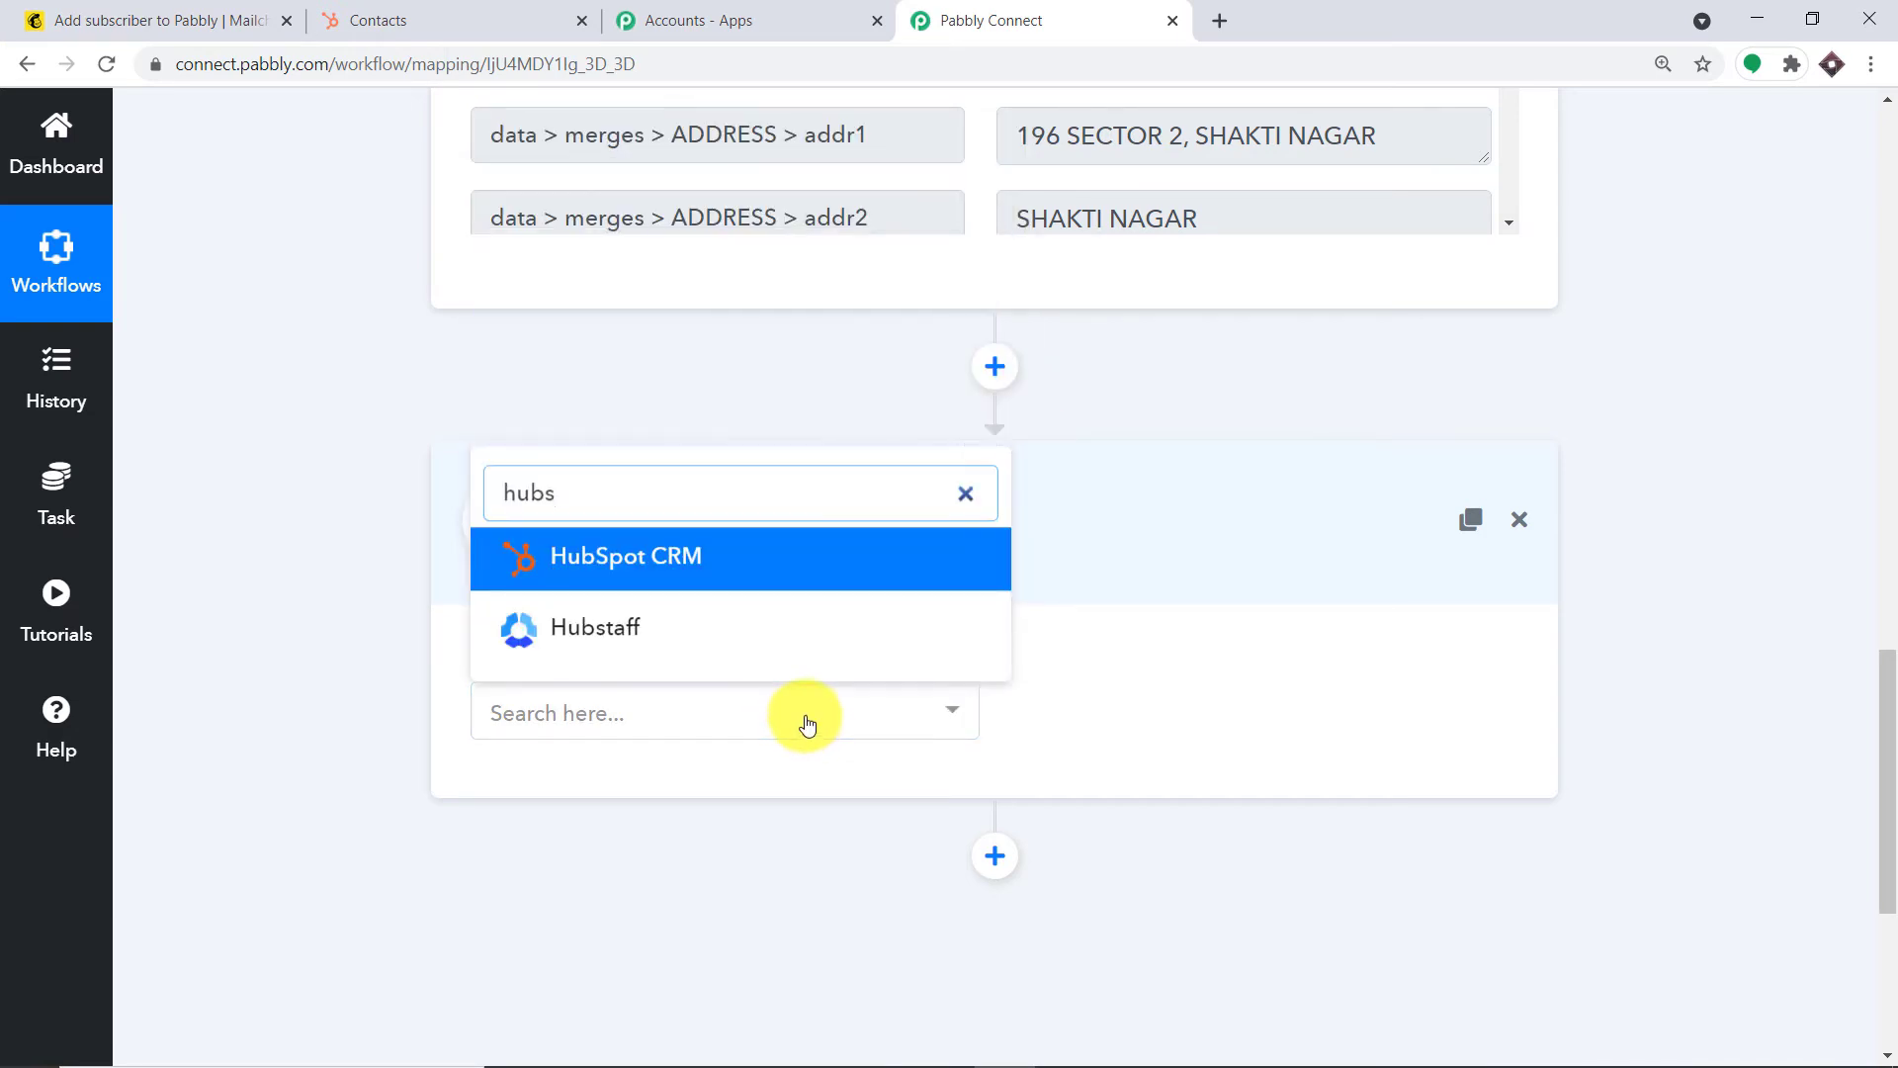
{"action": "left_click", "coordinate": [707, 560]}
{"action": "left_click", "coordinate": [1112, 714]}
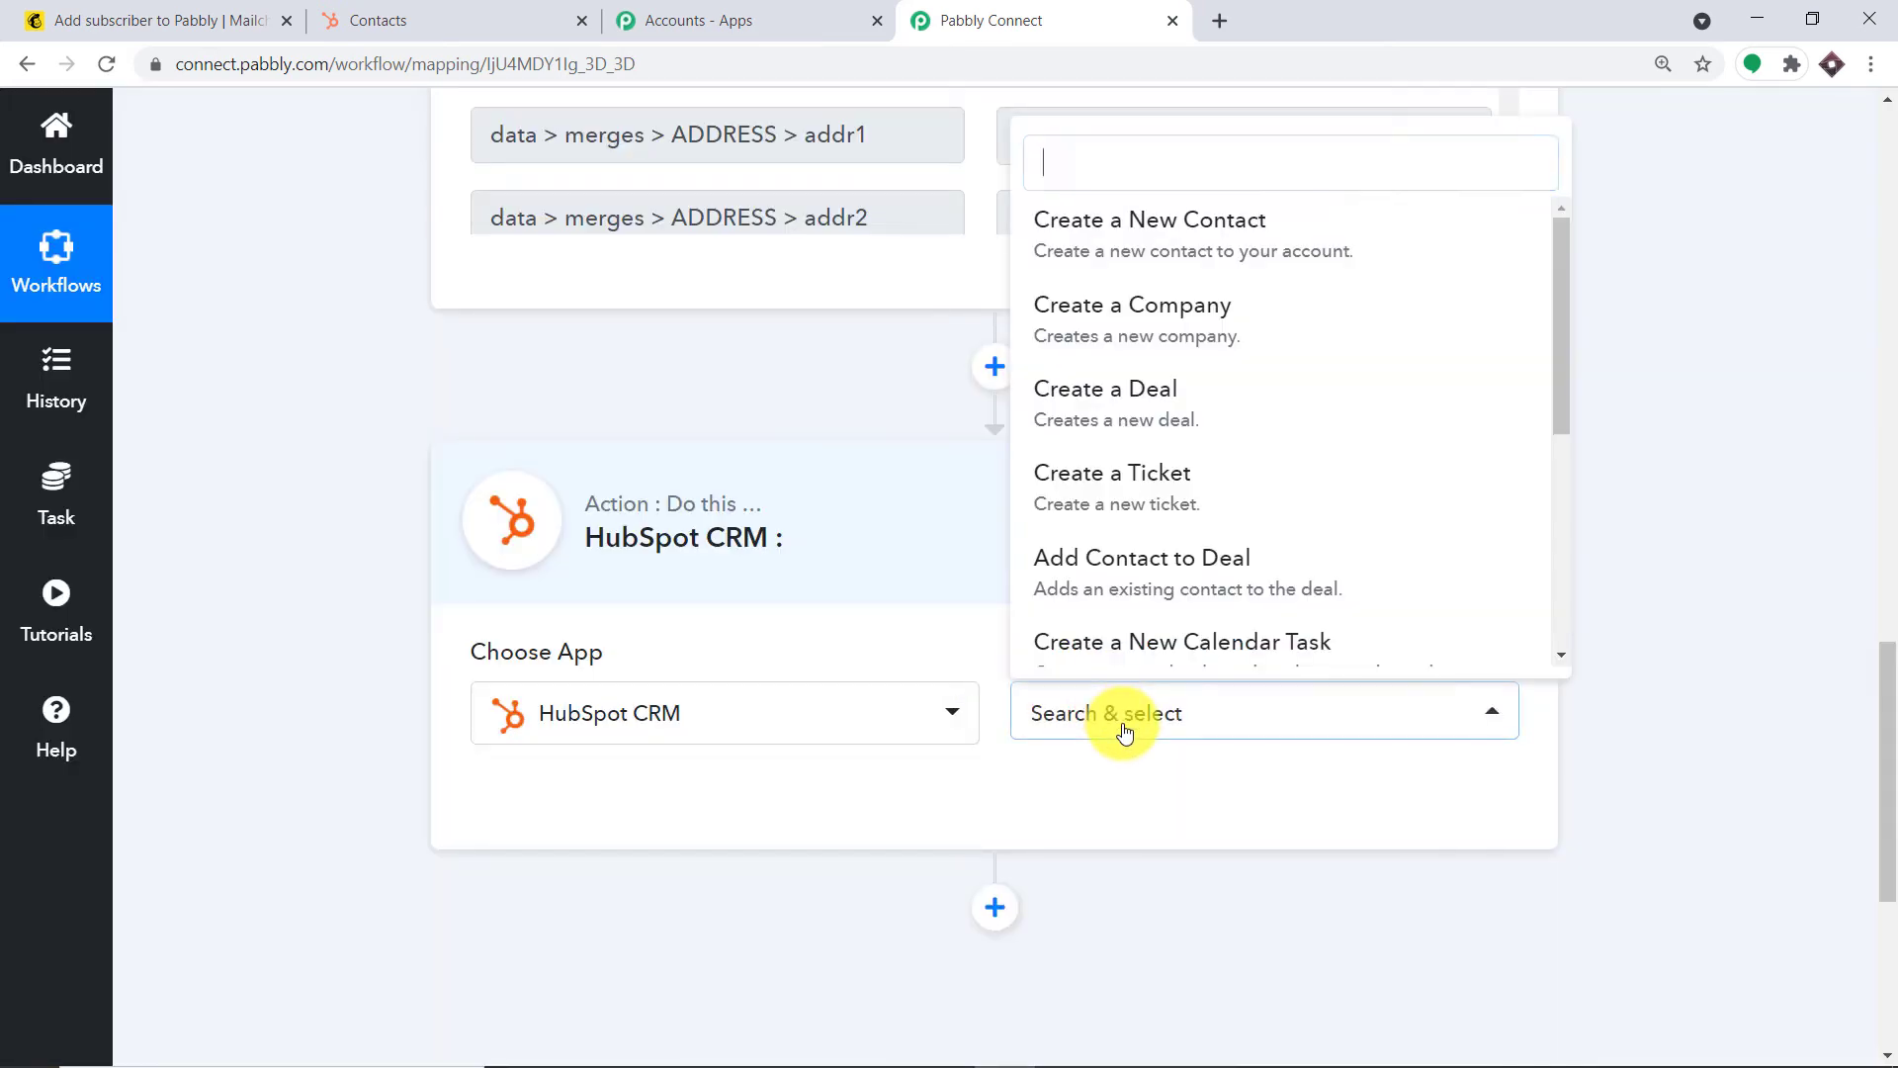
{"action": "left_click", "coordinate": [1244, 249]}
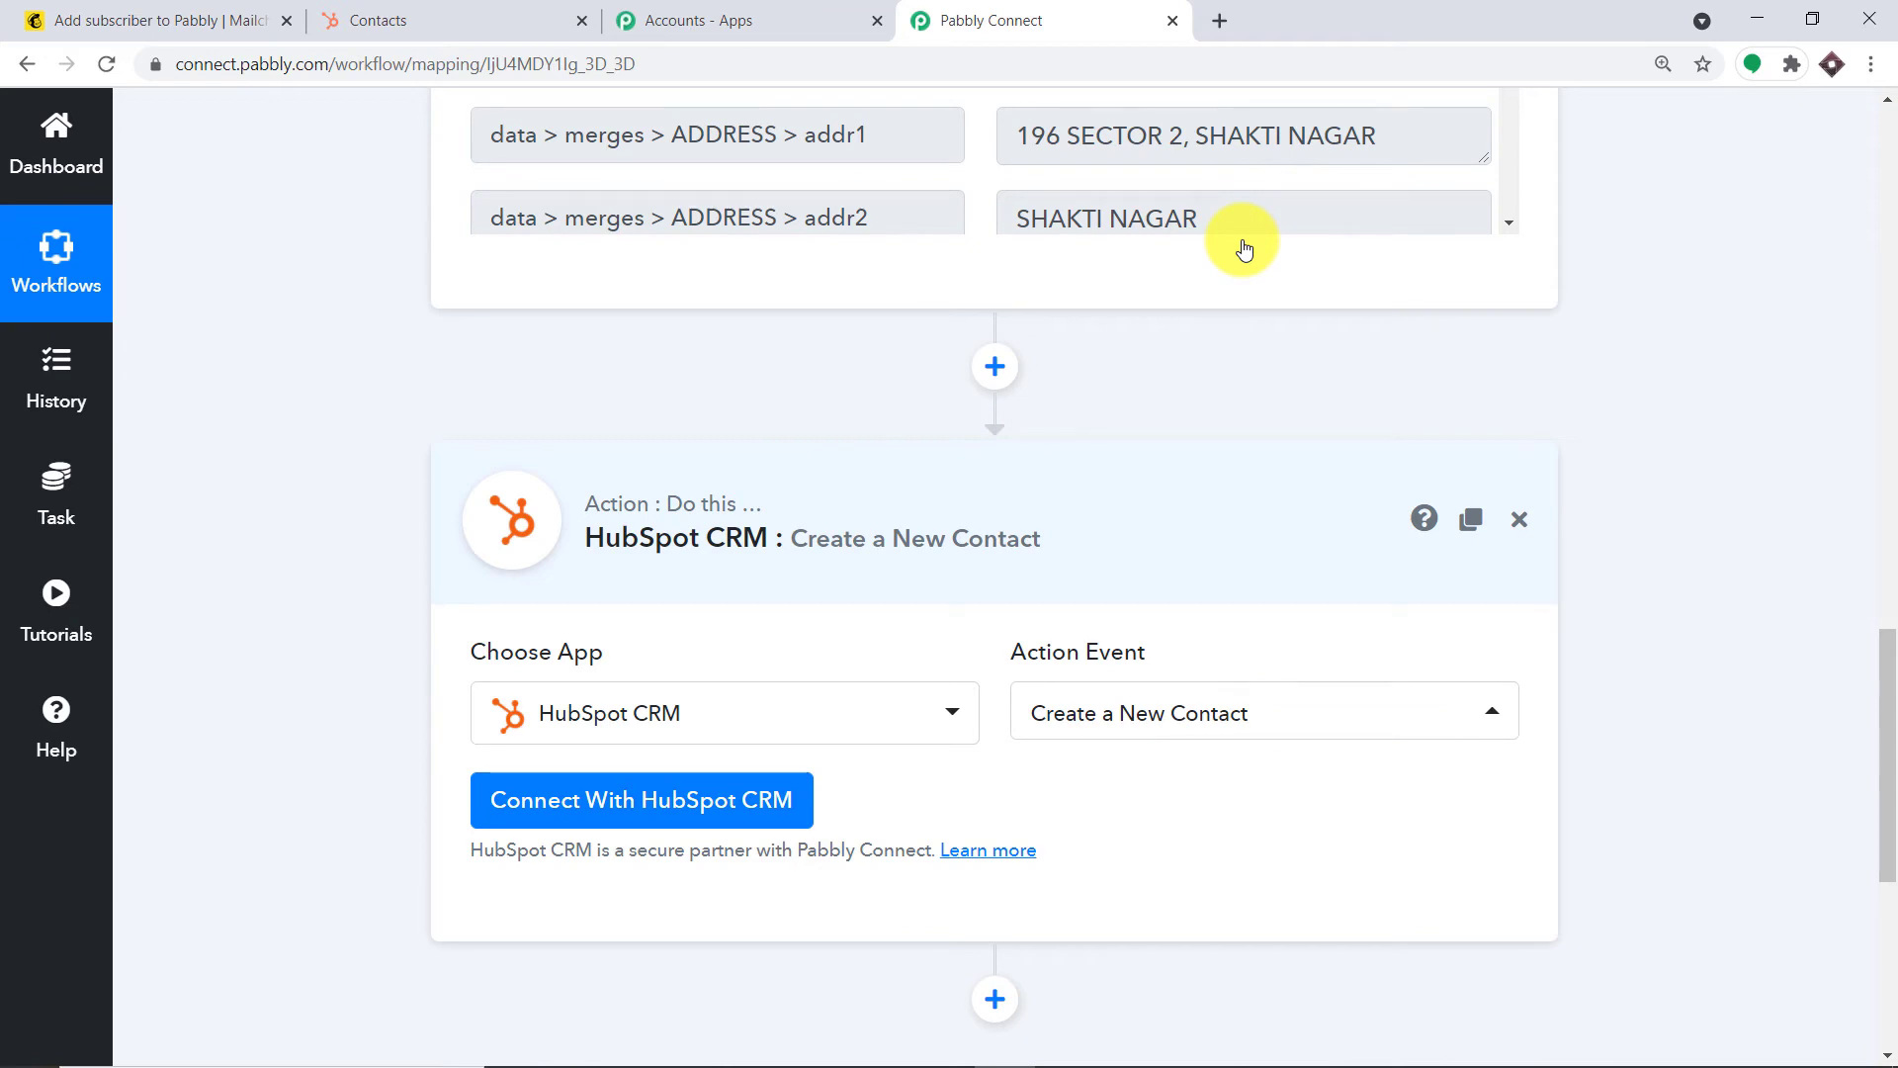
Browse the other HubSpot CRM actions, then begin connecting the HubSpot account with an API key
{"action": "left_click", "coordinate": [1195, 717]}
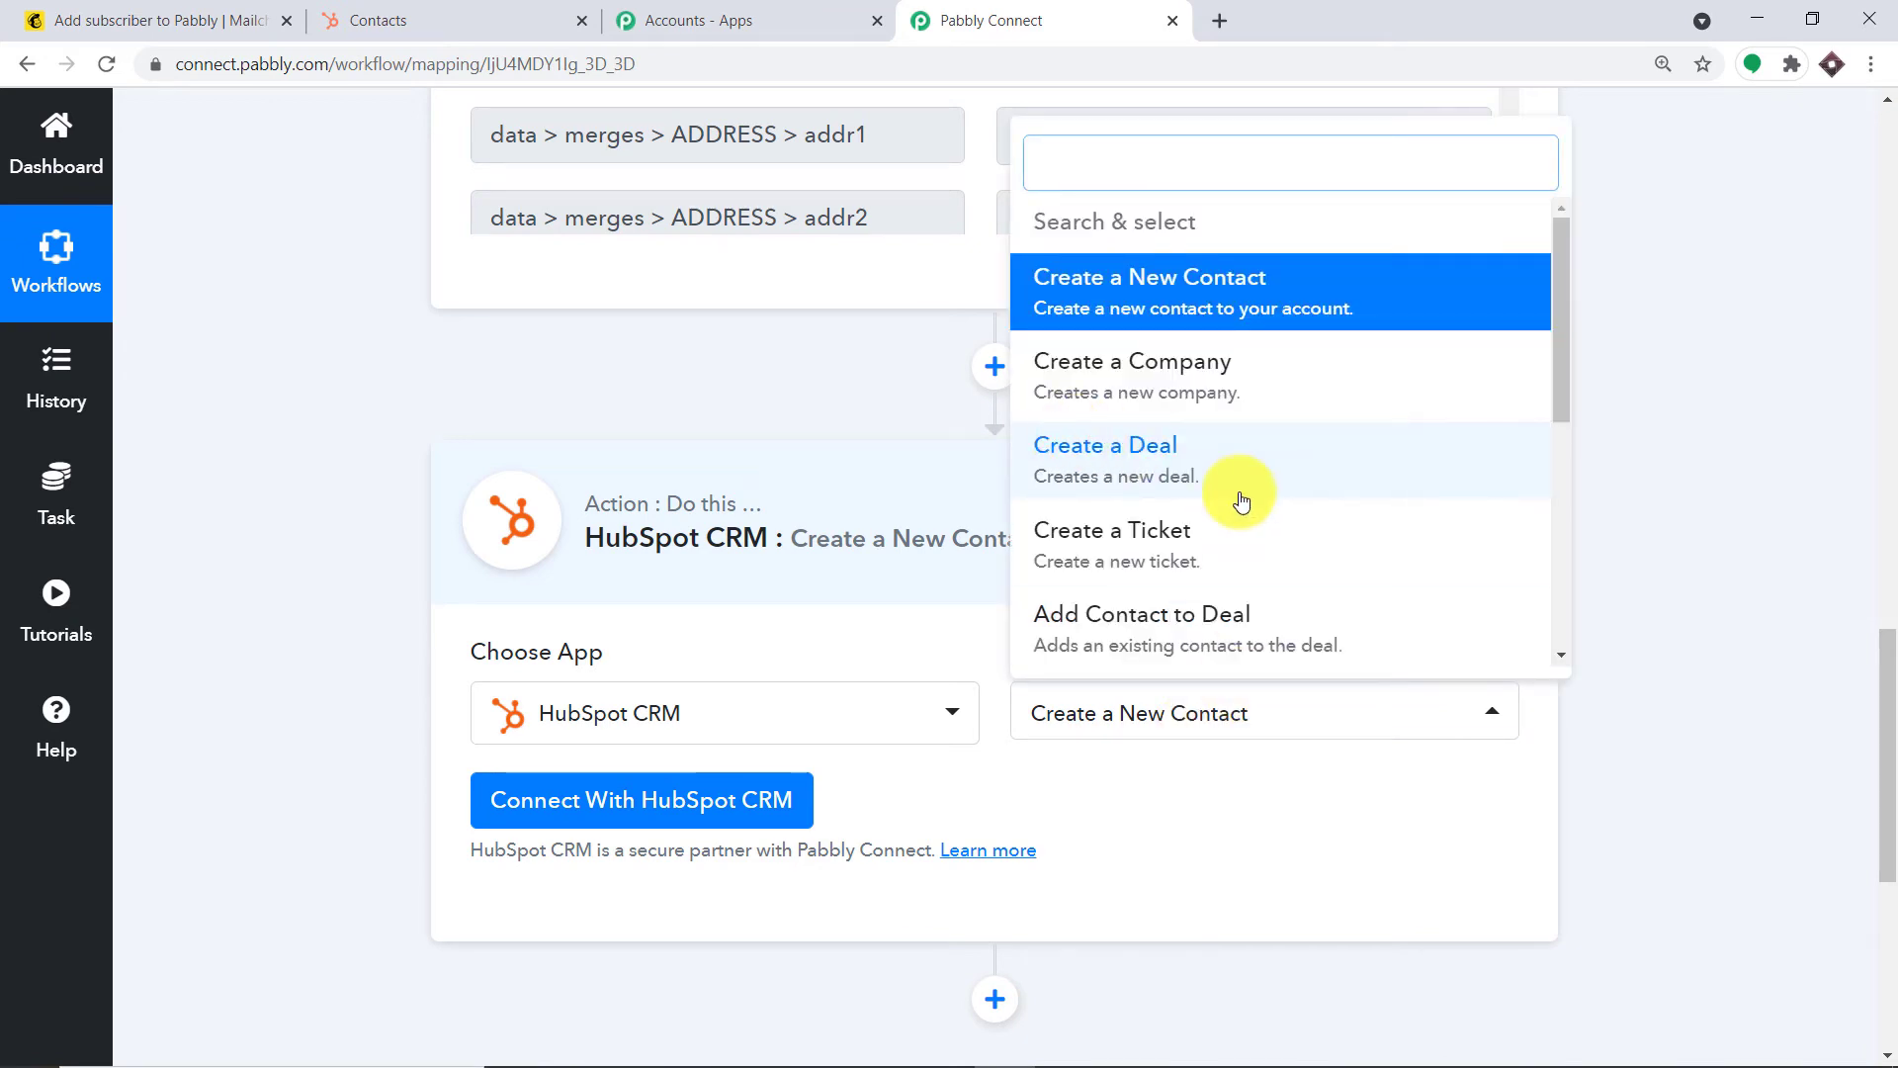
{"action": "scroll", "coordinate": [1247, 395], "scroll_direction": "down", "scroll_amount": 3}
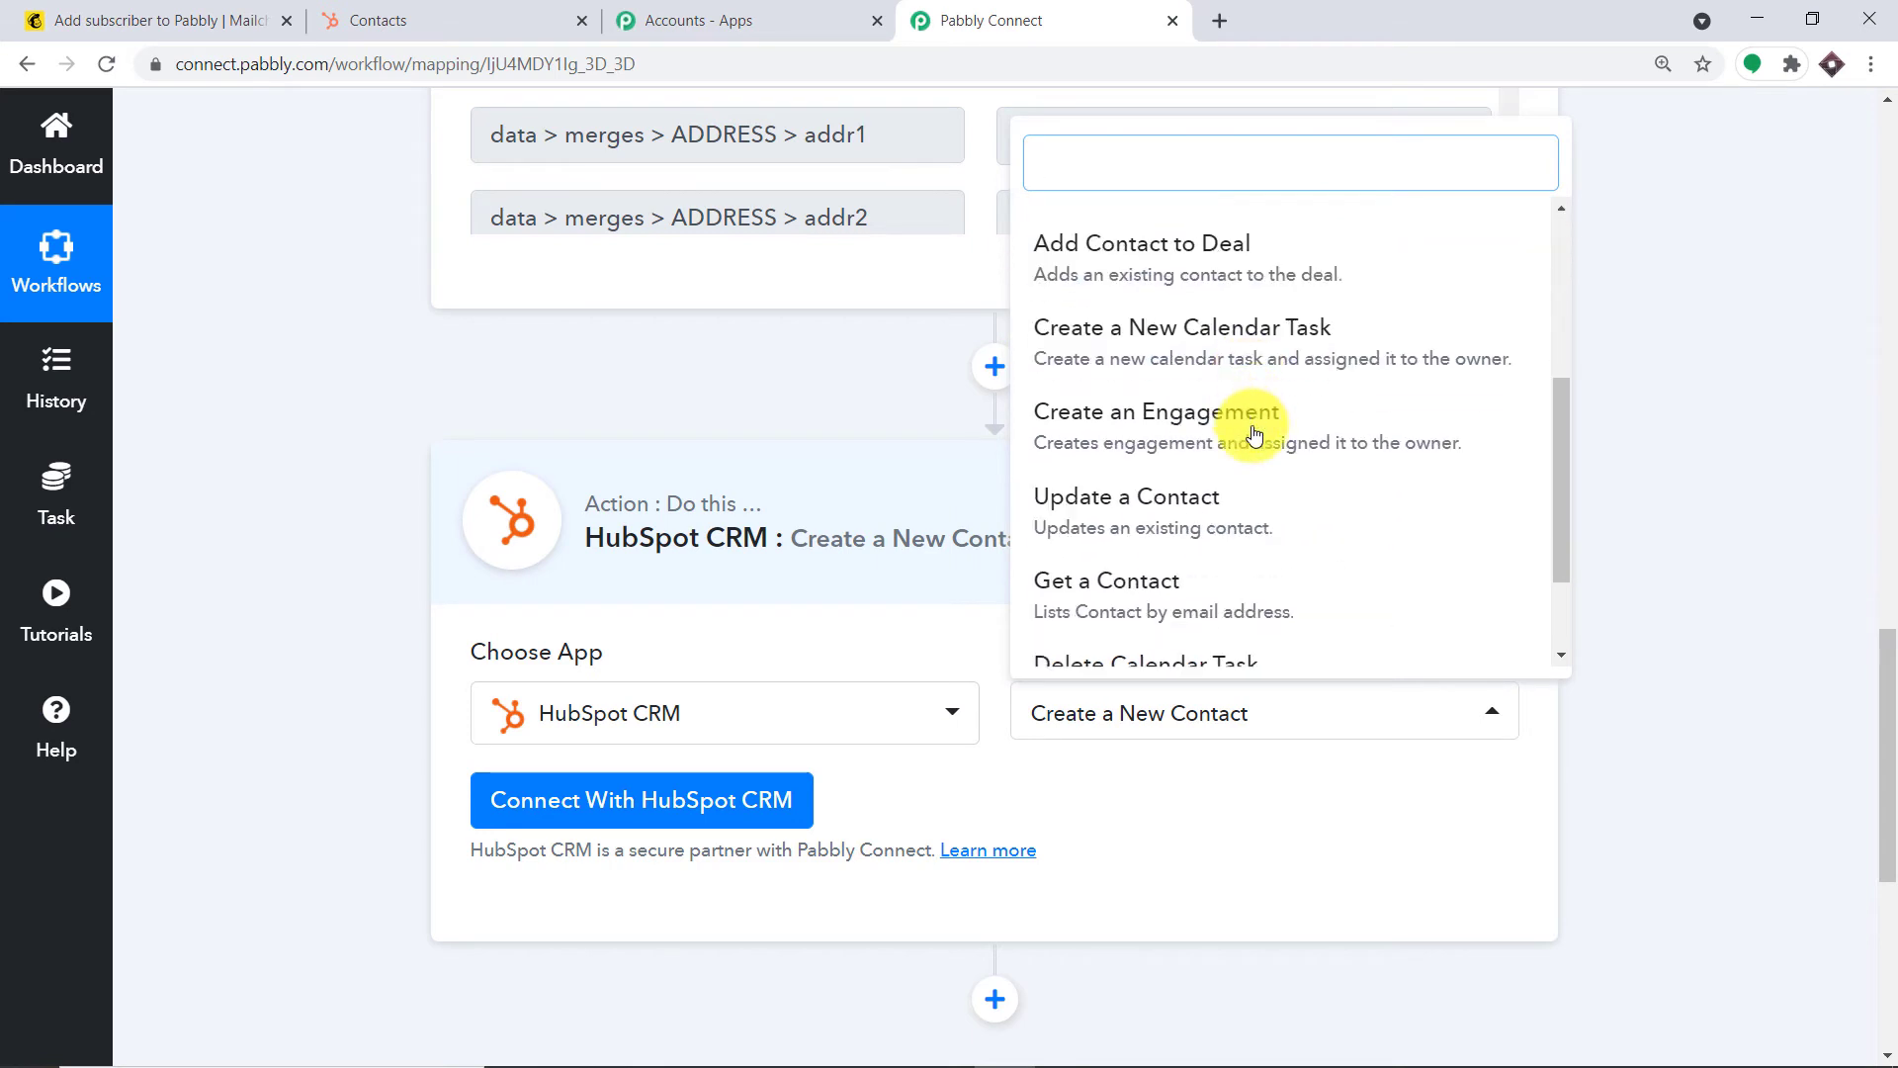
{"action": "scroll", "coordinate": [1254, 445], "scroll_direction": "down", "scroll_amount": 2}
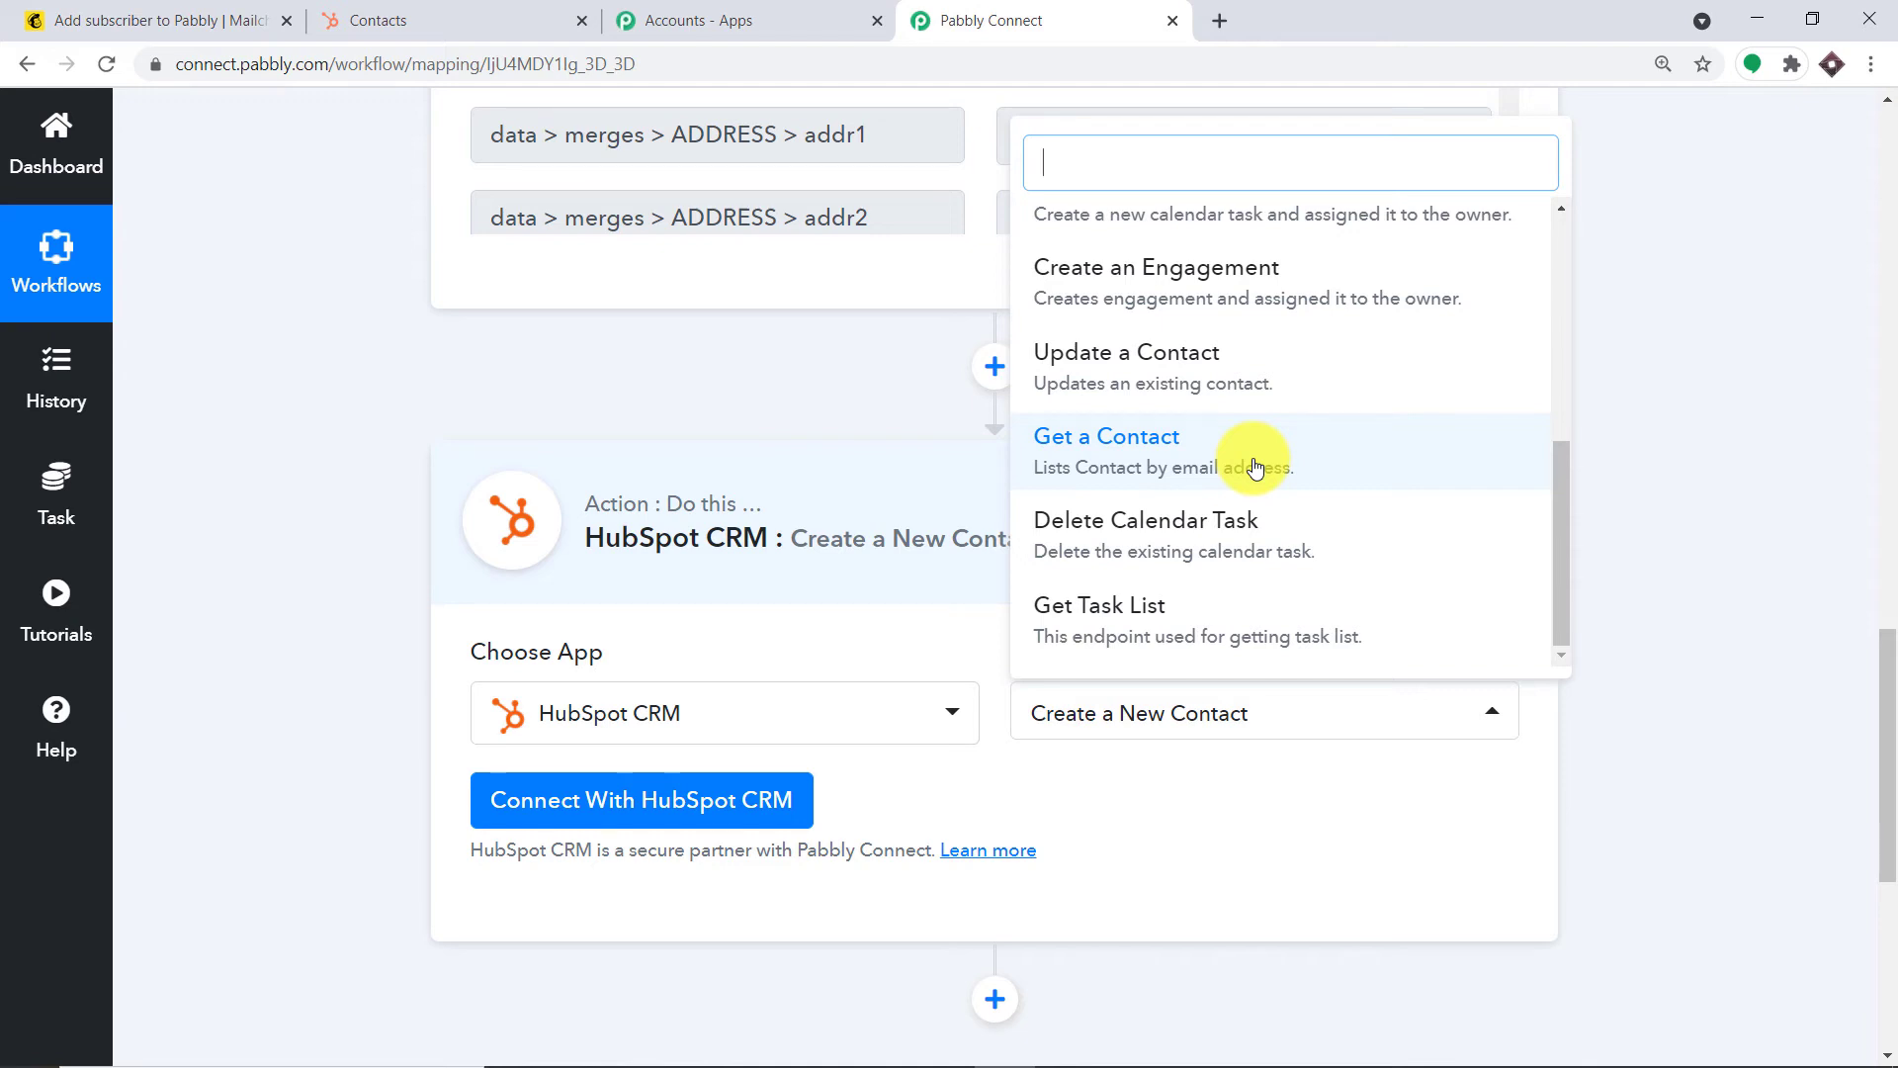
{"action": "left_click", "coordinate": [620, 807]}
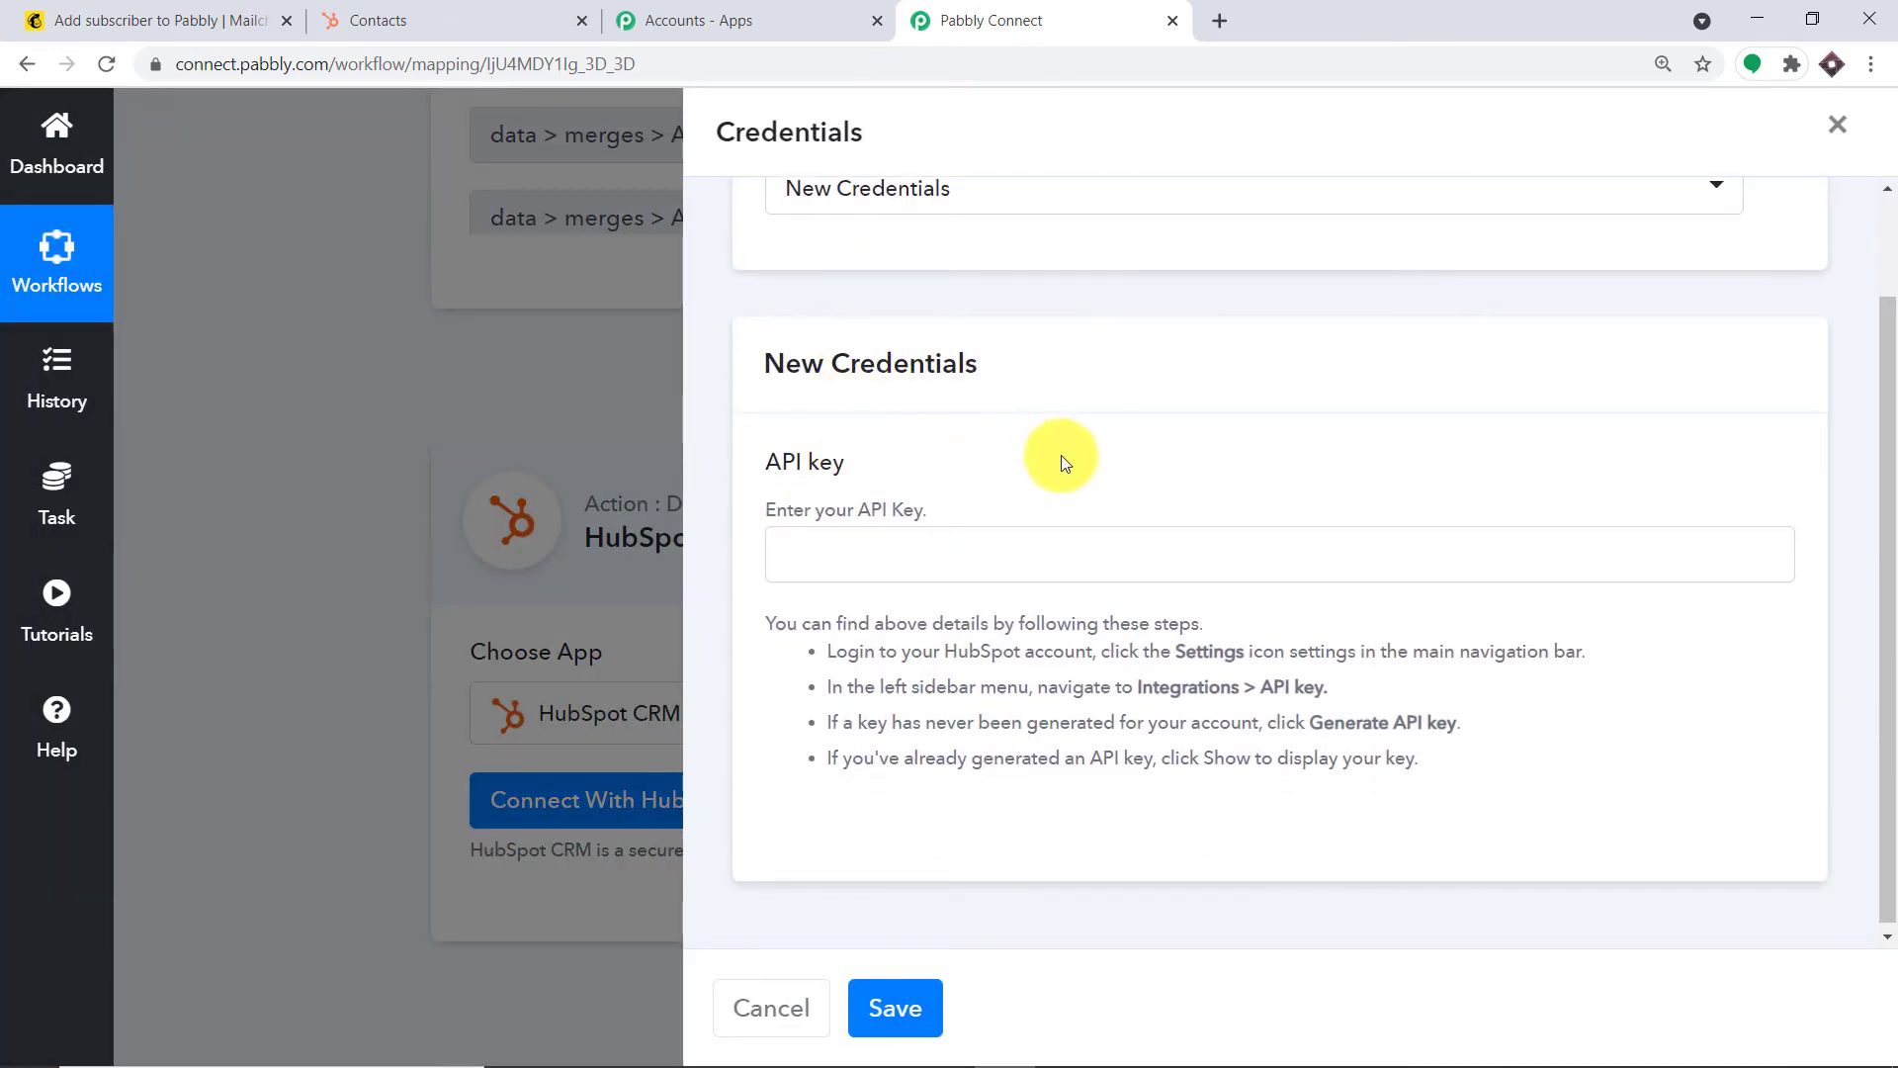
{"action": "left_click", "coordinate": [443, 17]}
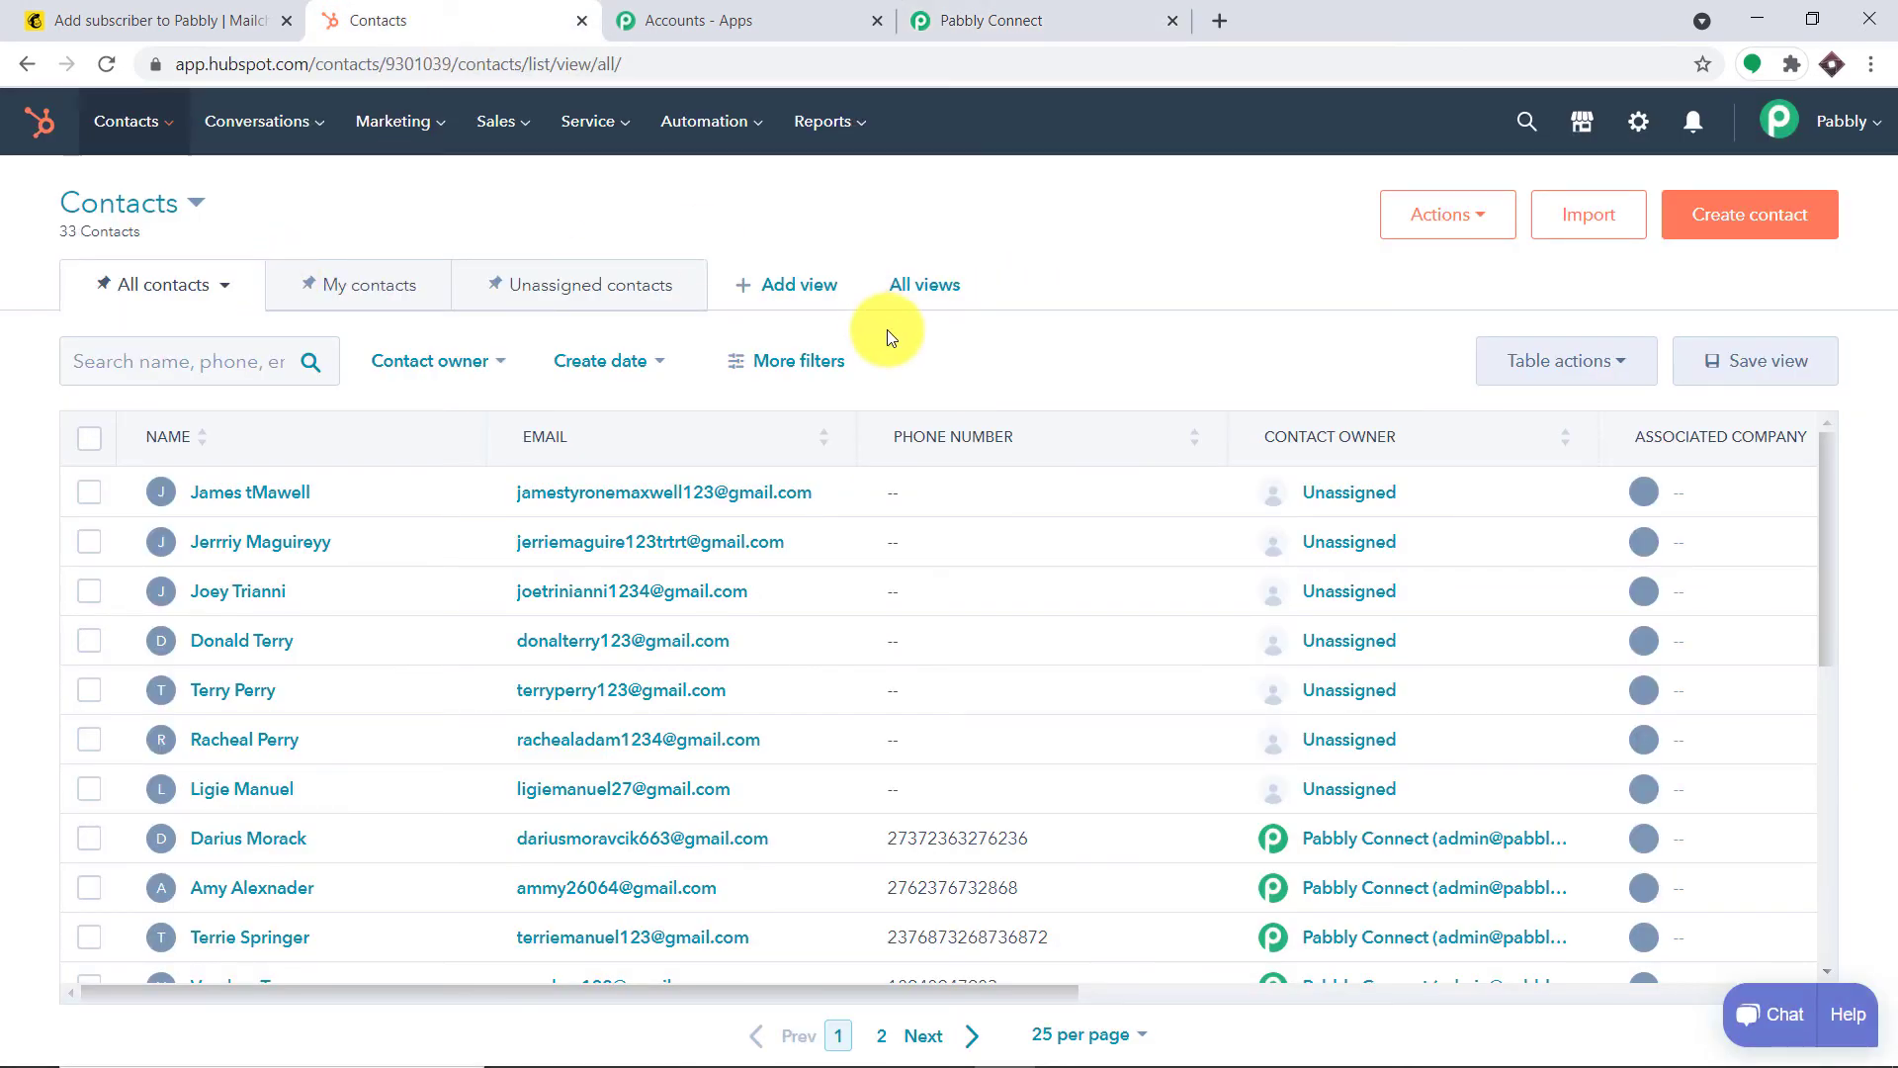
Reveal HubSpot's API key under Settings > Integrations > API Key, pass the reCAPTCHA, and copy it
{"action": "left_click", "coordinate": [1638, 126]}
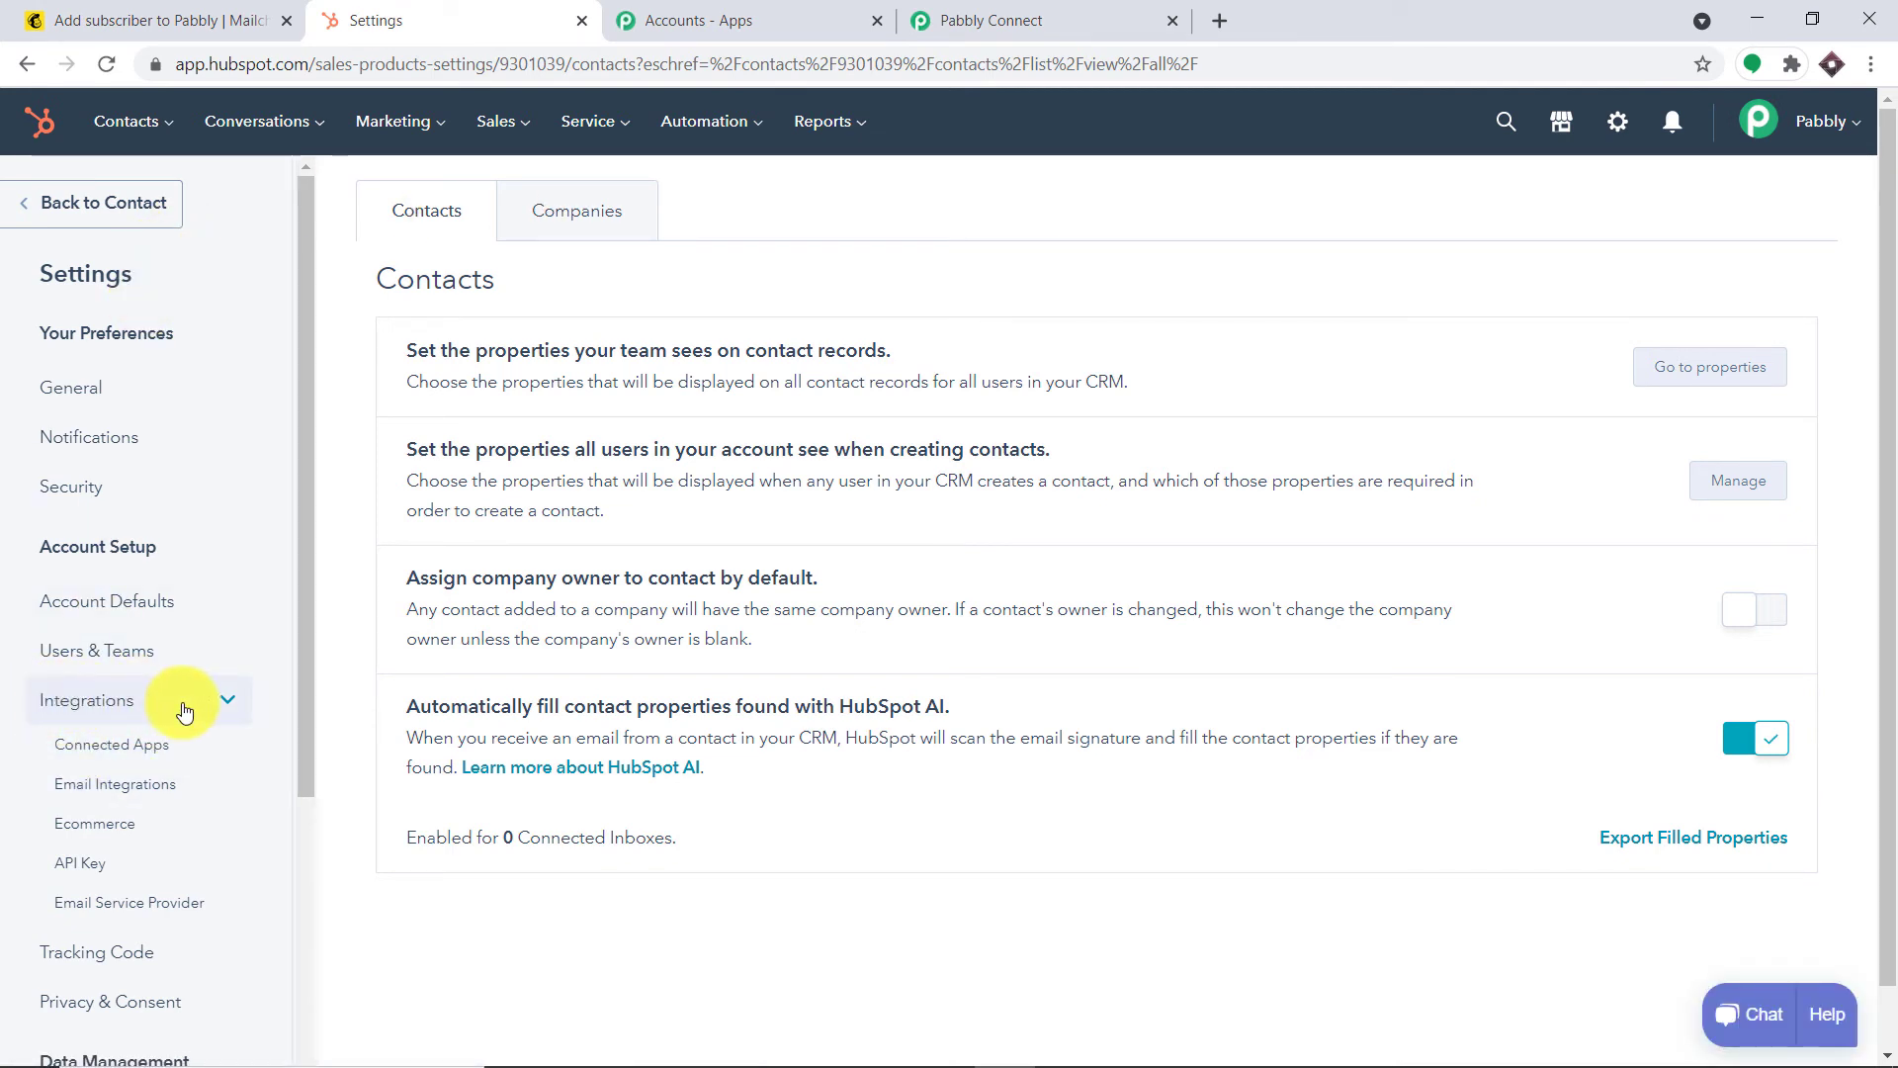
{"action": "left_click", "coordinate": [69, 868]}
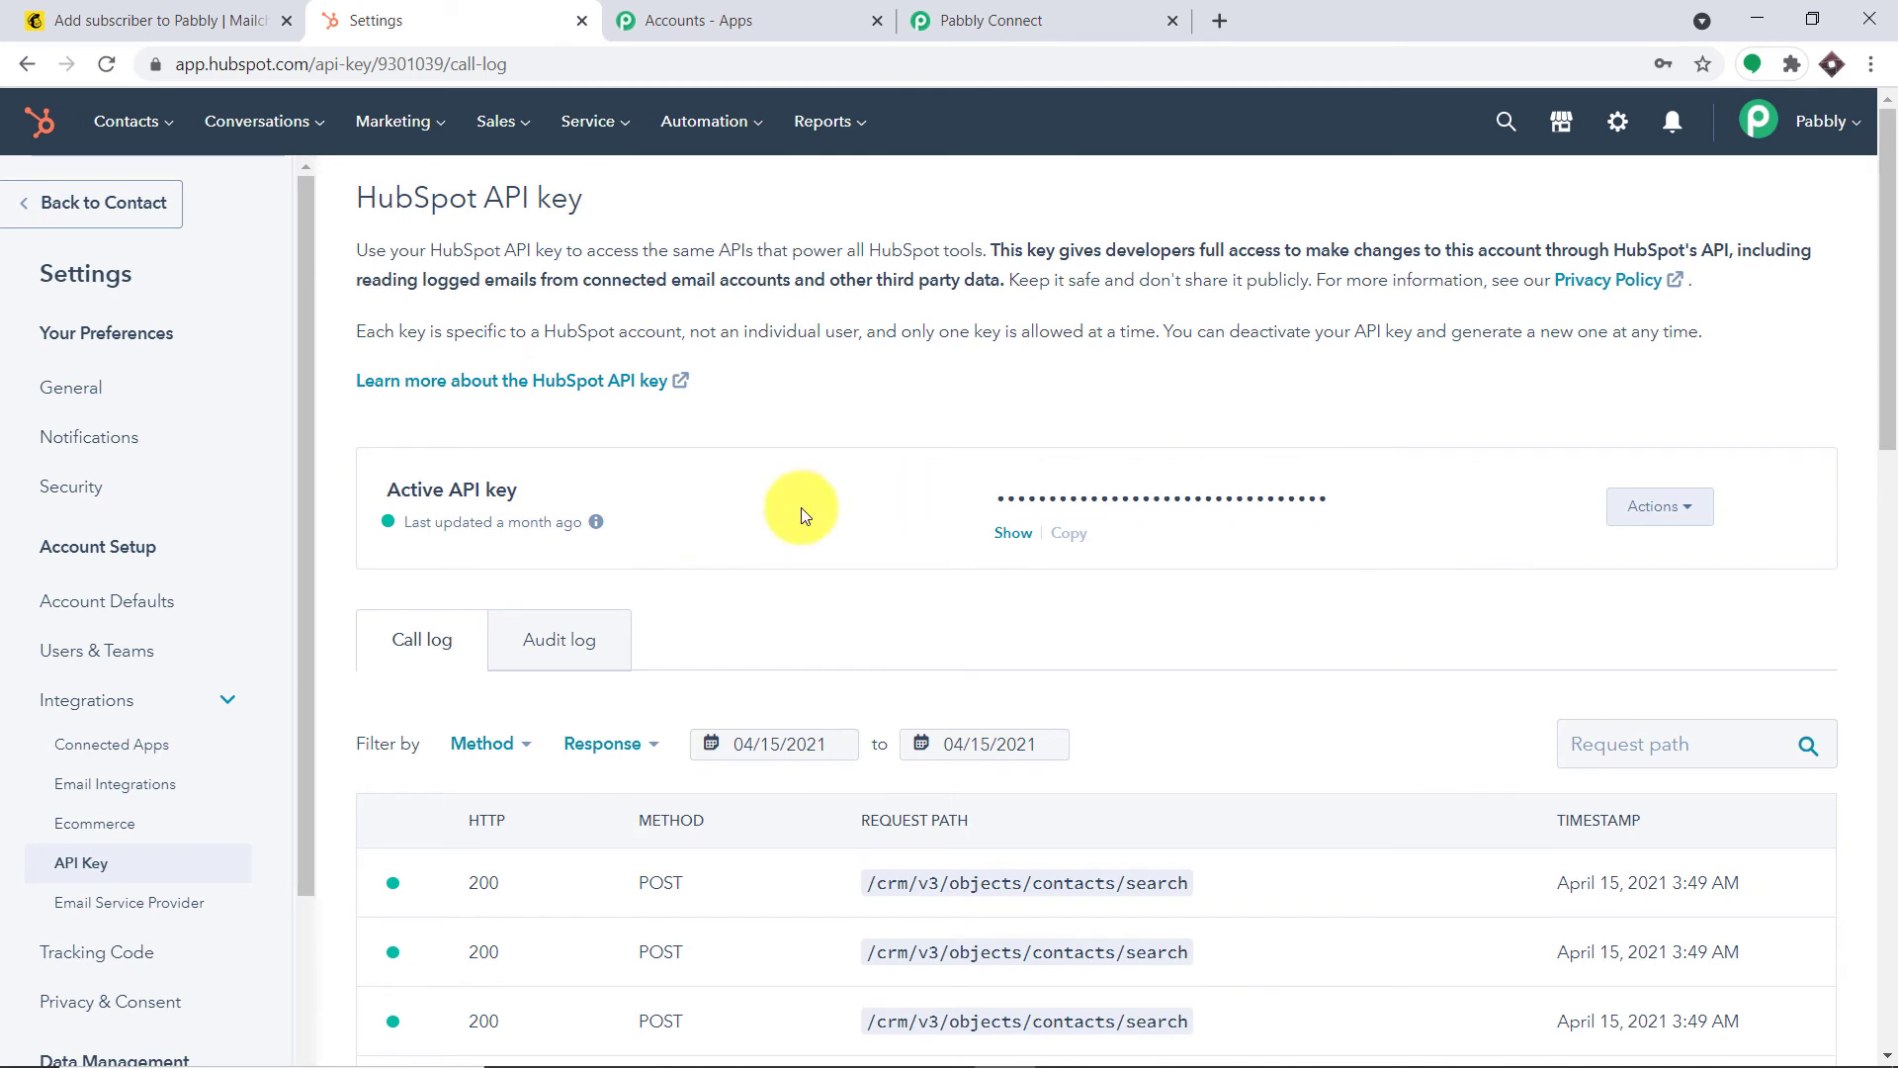
{"action": "left_click", "coordinate": [1017, 533]}
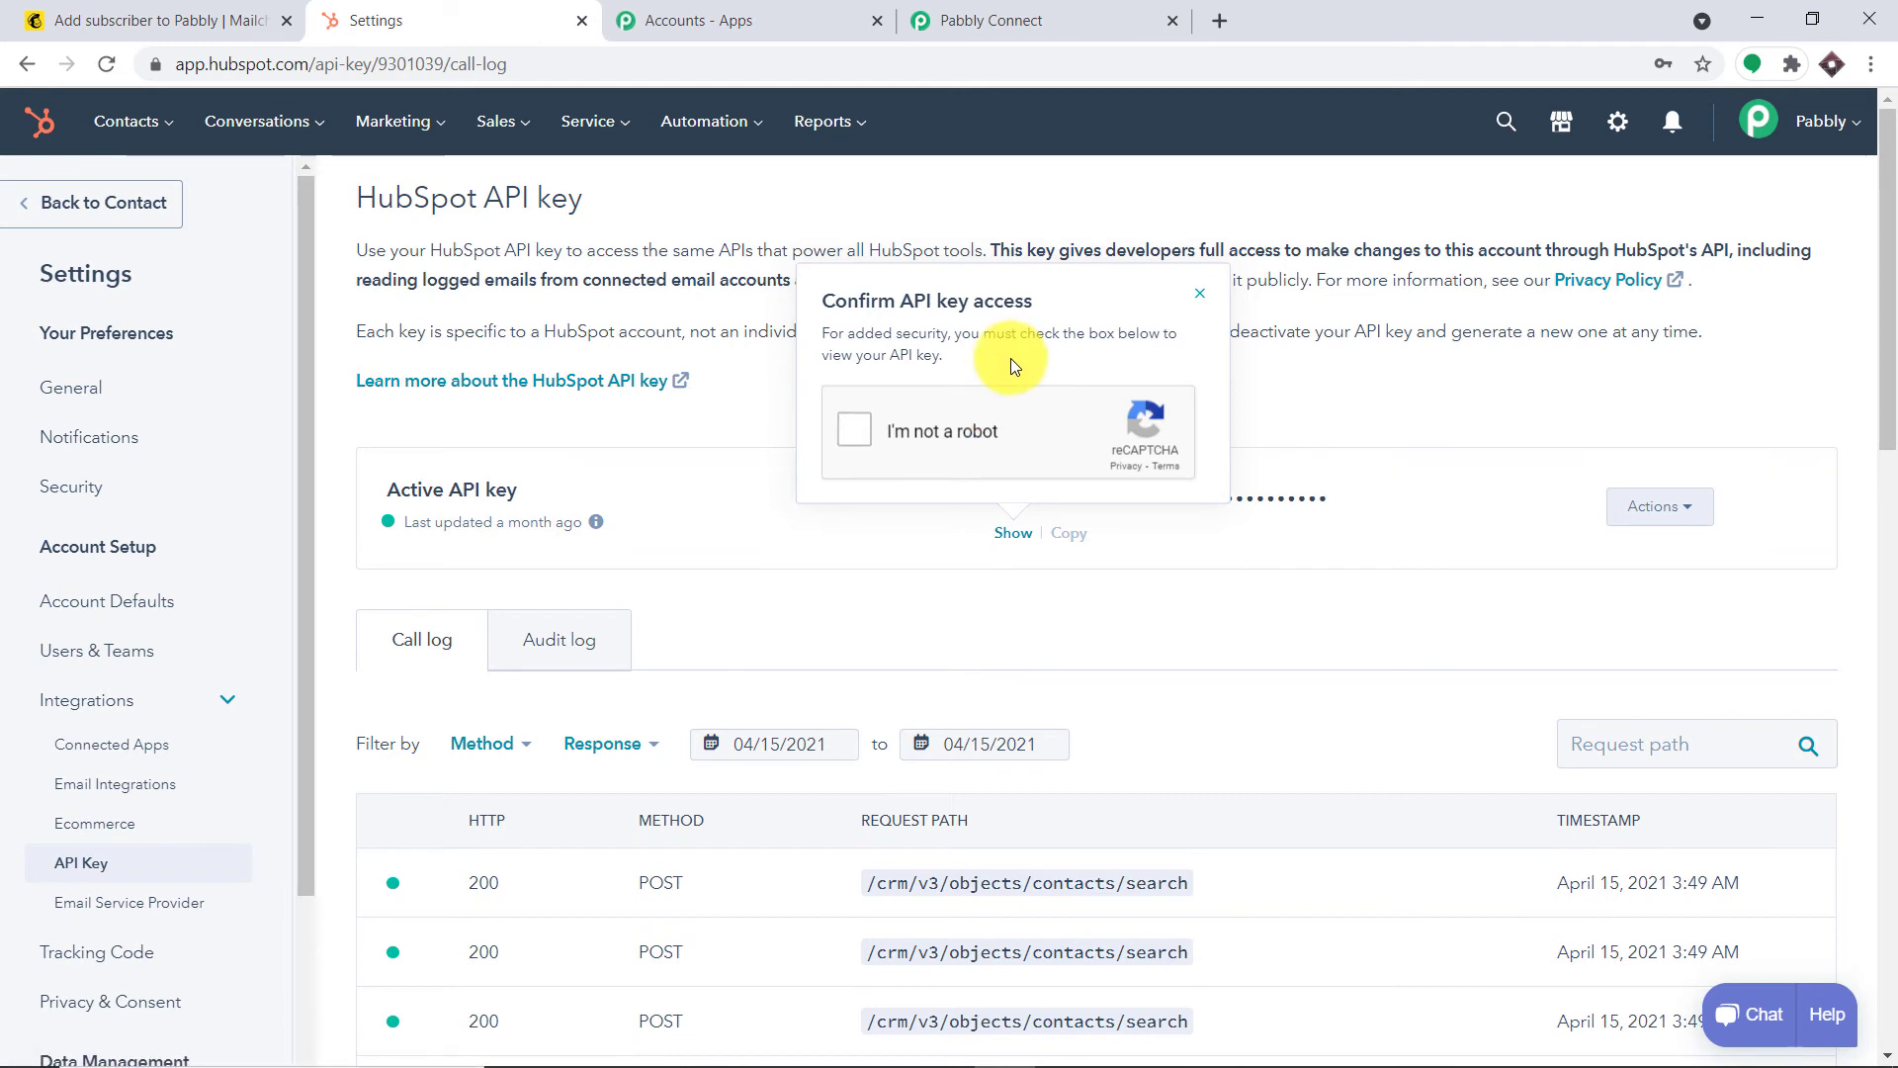
{"action": "left_click", "coordinate": [862, 433]}
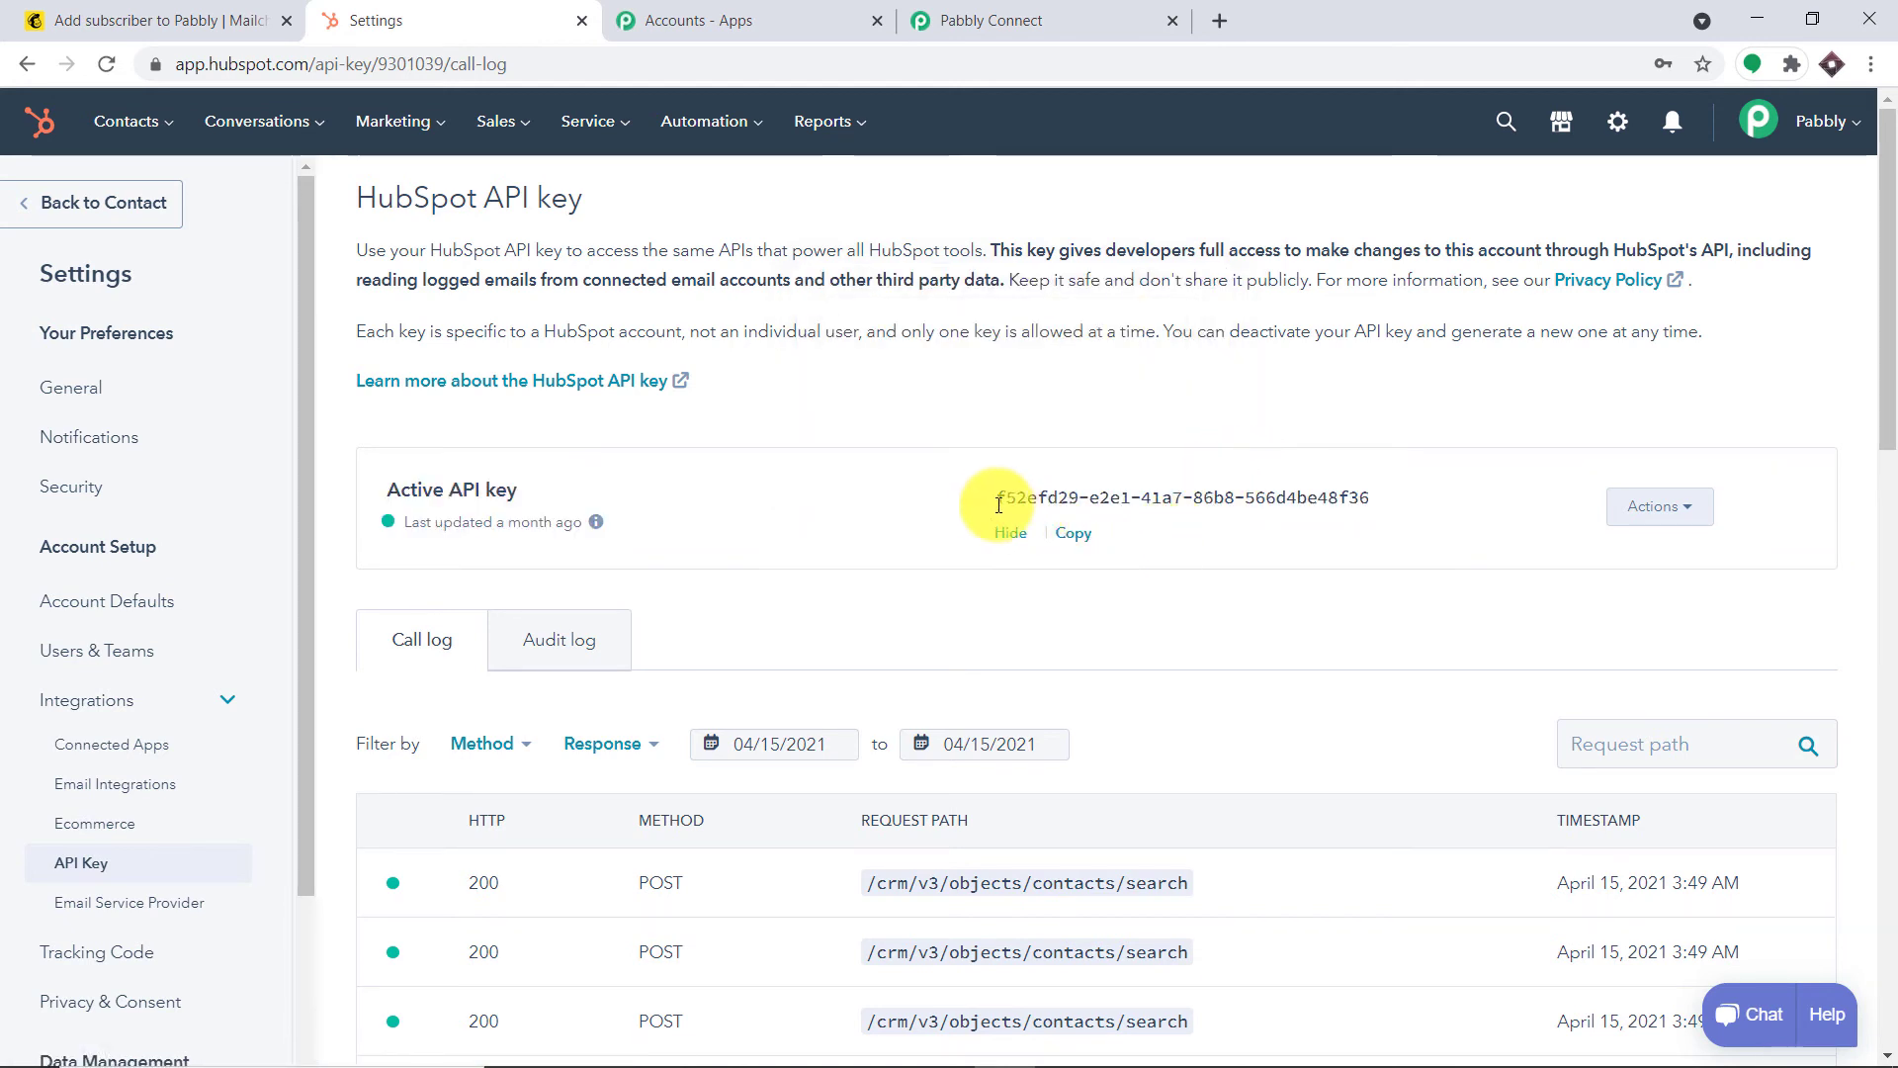
{"action": "left_click", "coordinate": [1073, 534]}
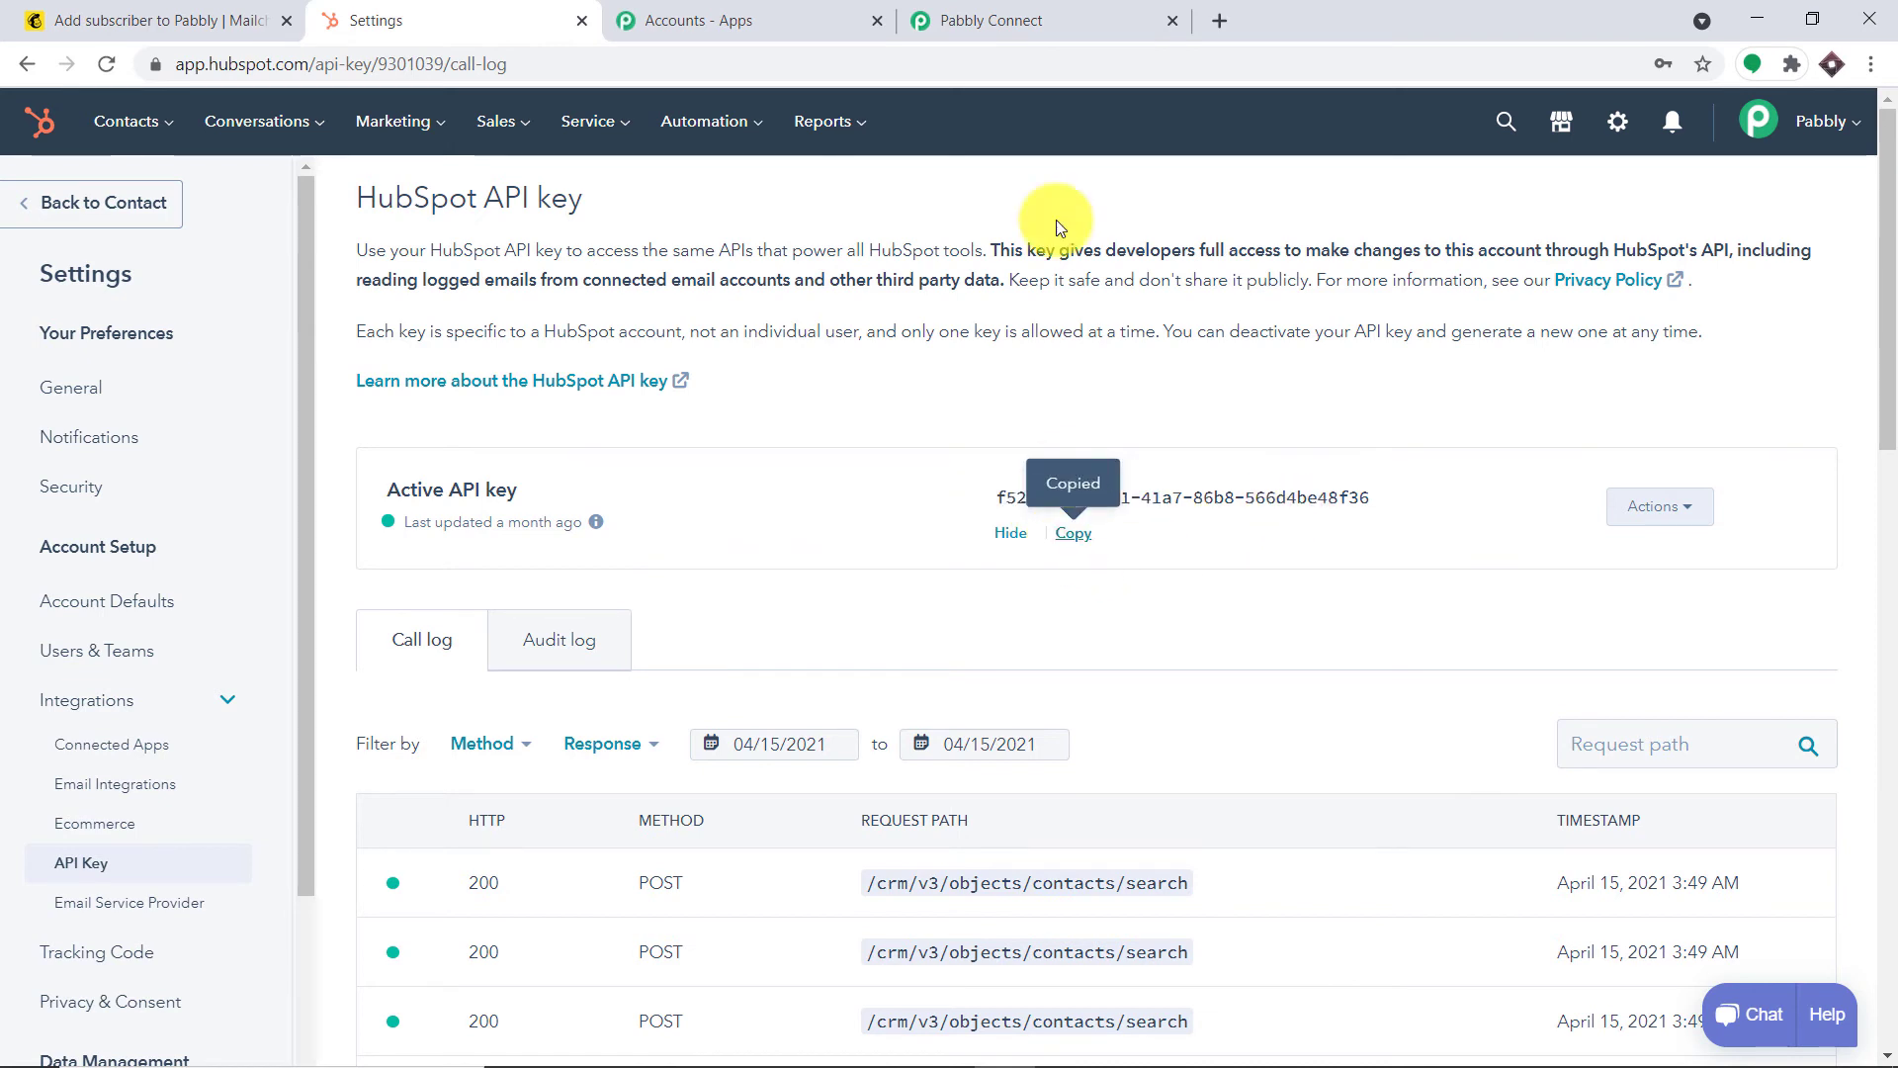
{"action": "left_click", "coordinate": [999, 19]}
Paste the HubSpot API key into the credentials field, save it, and review the contact fields
{"action": "right_click", "coordinate": [913, 556]}
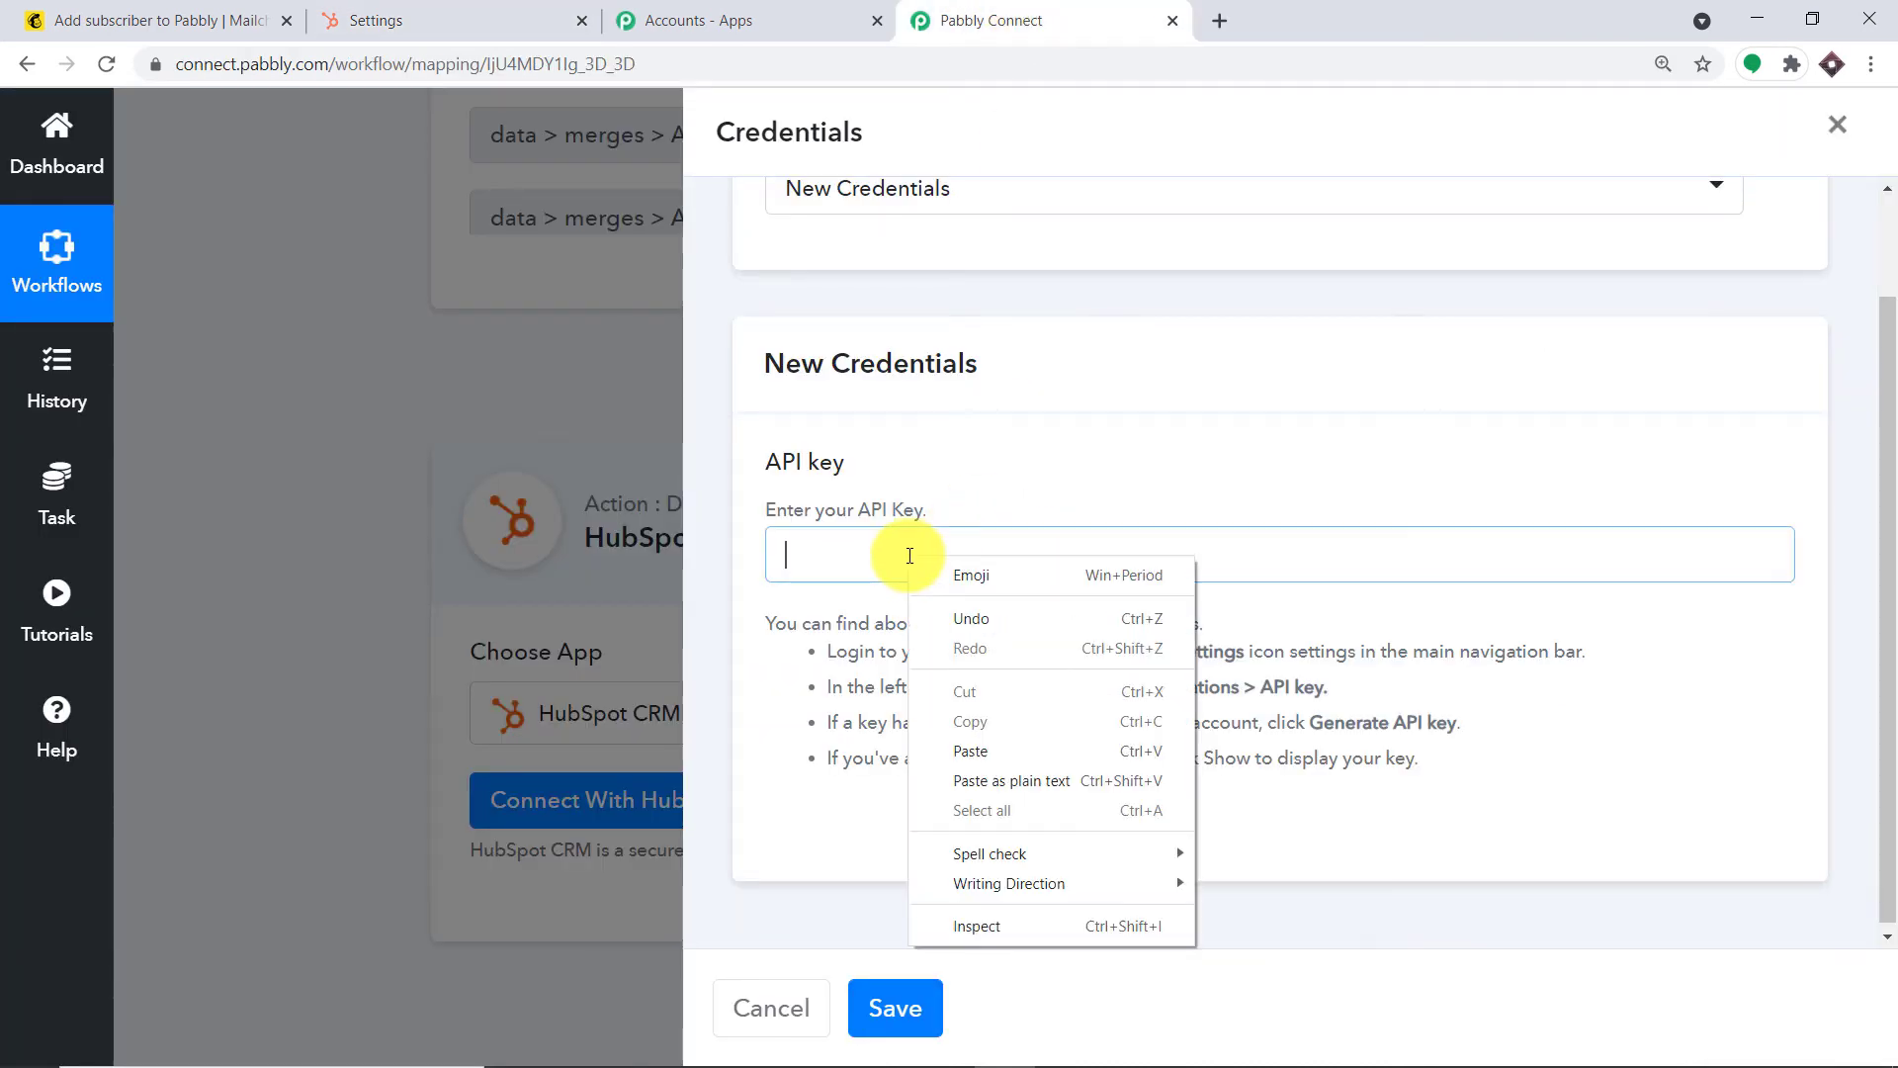
{"action": "left_click", "coordinate": [977, 750]}
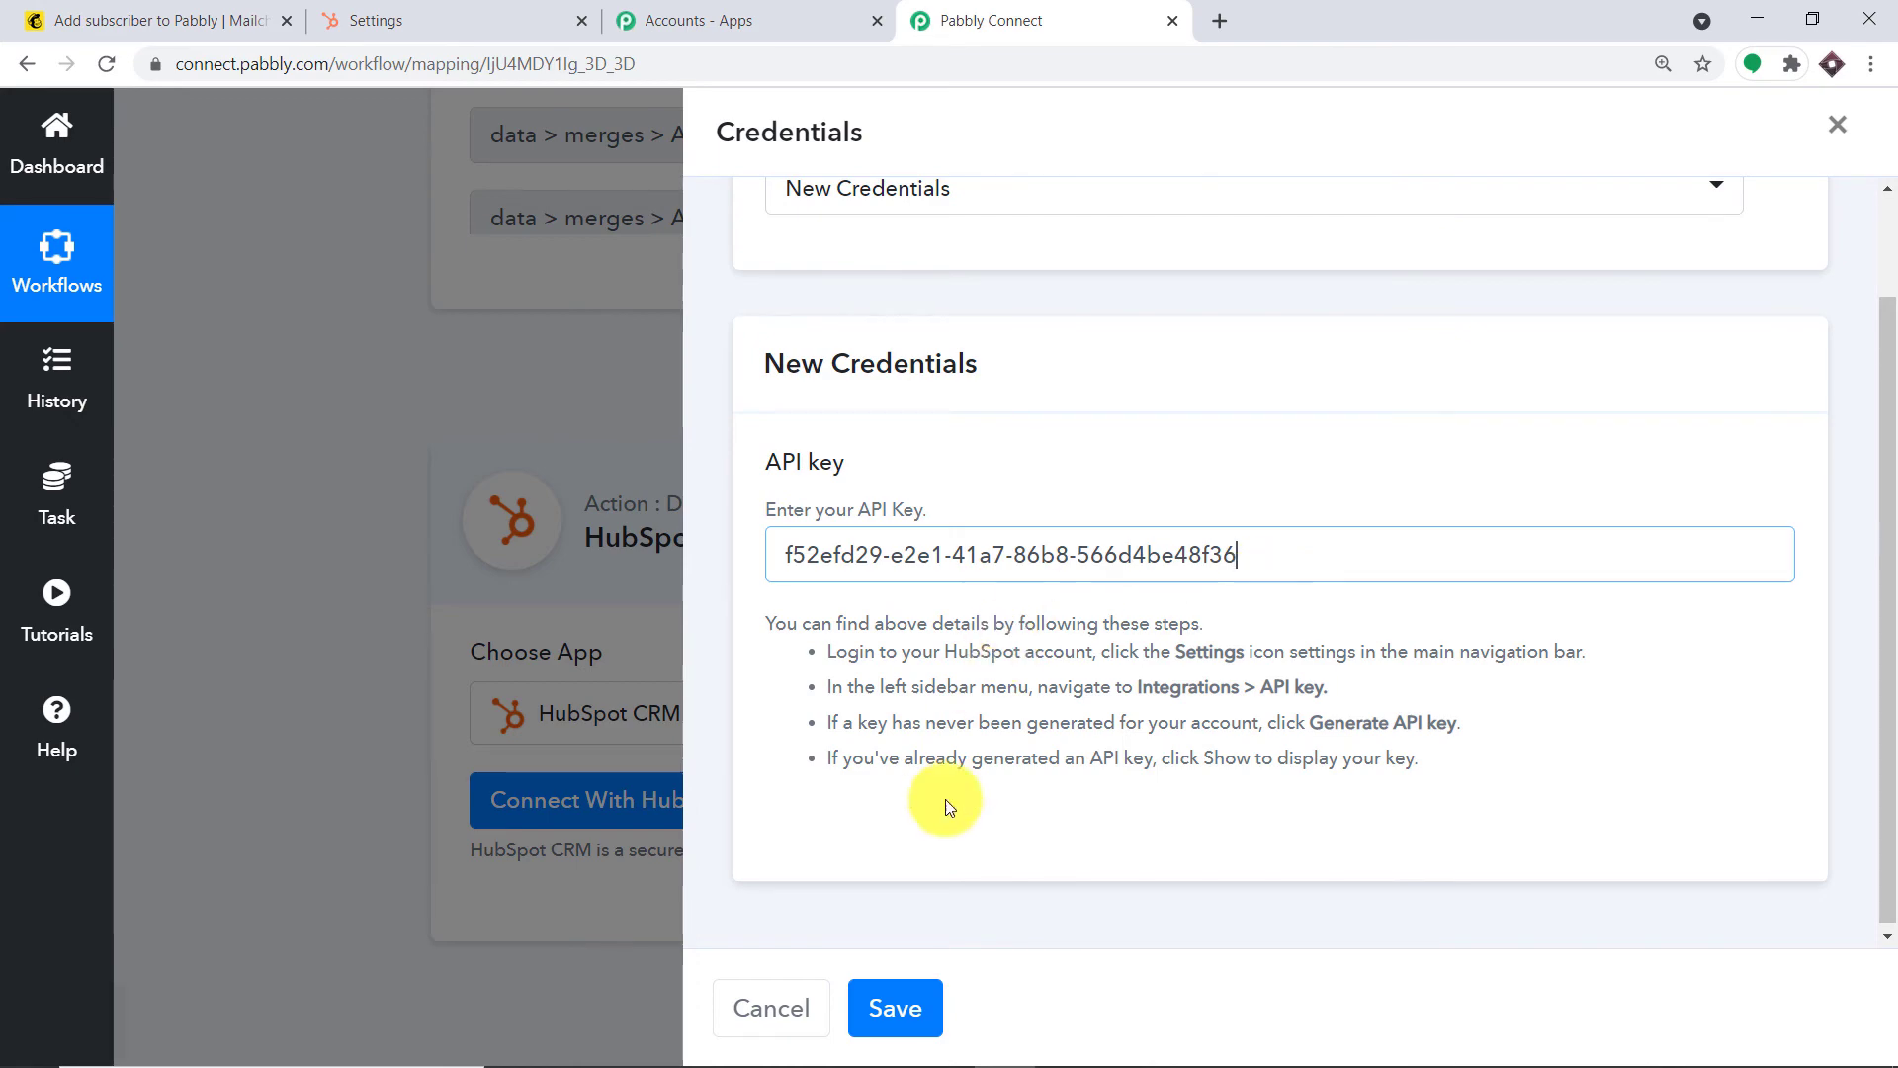
{"action": "left_click", "coordinate": [908, 1031]}
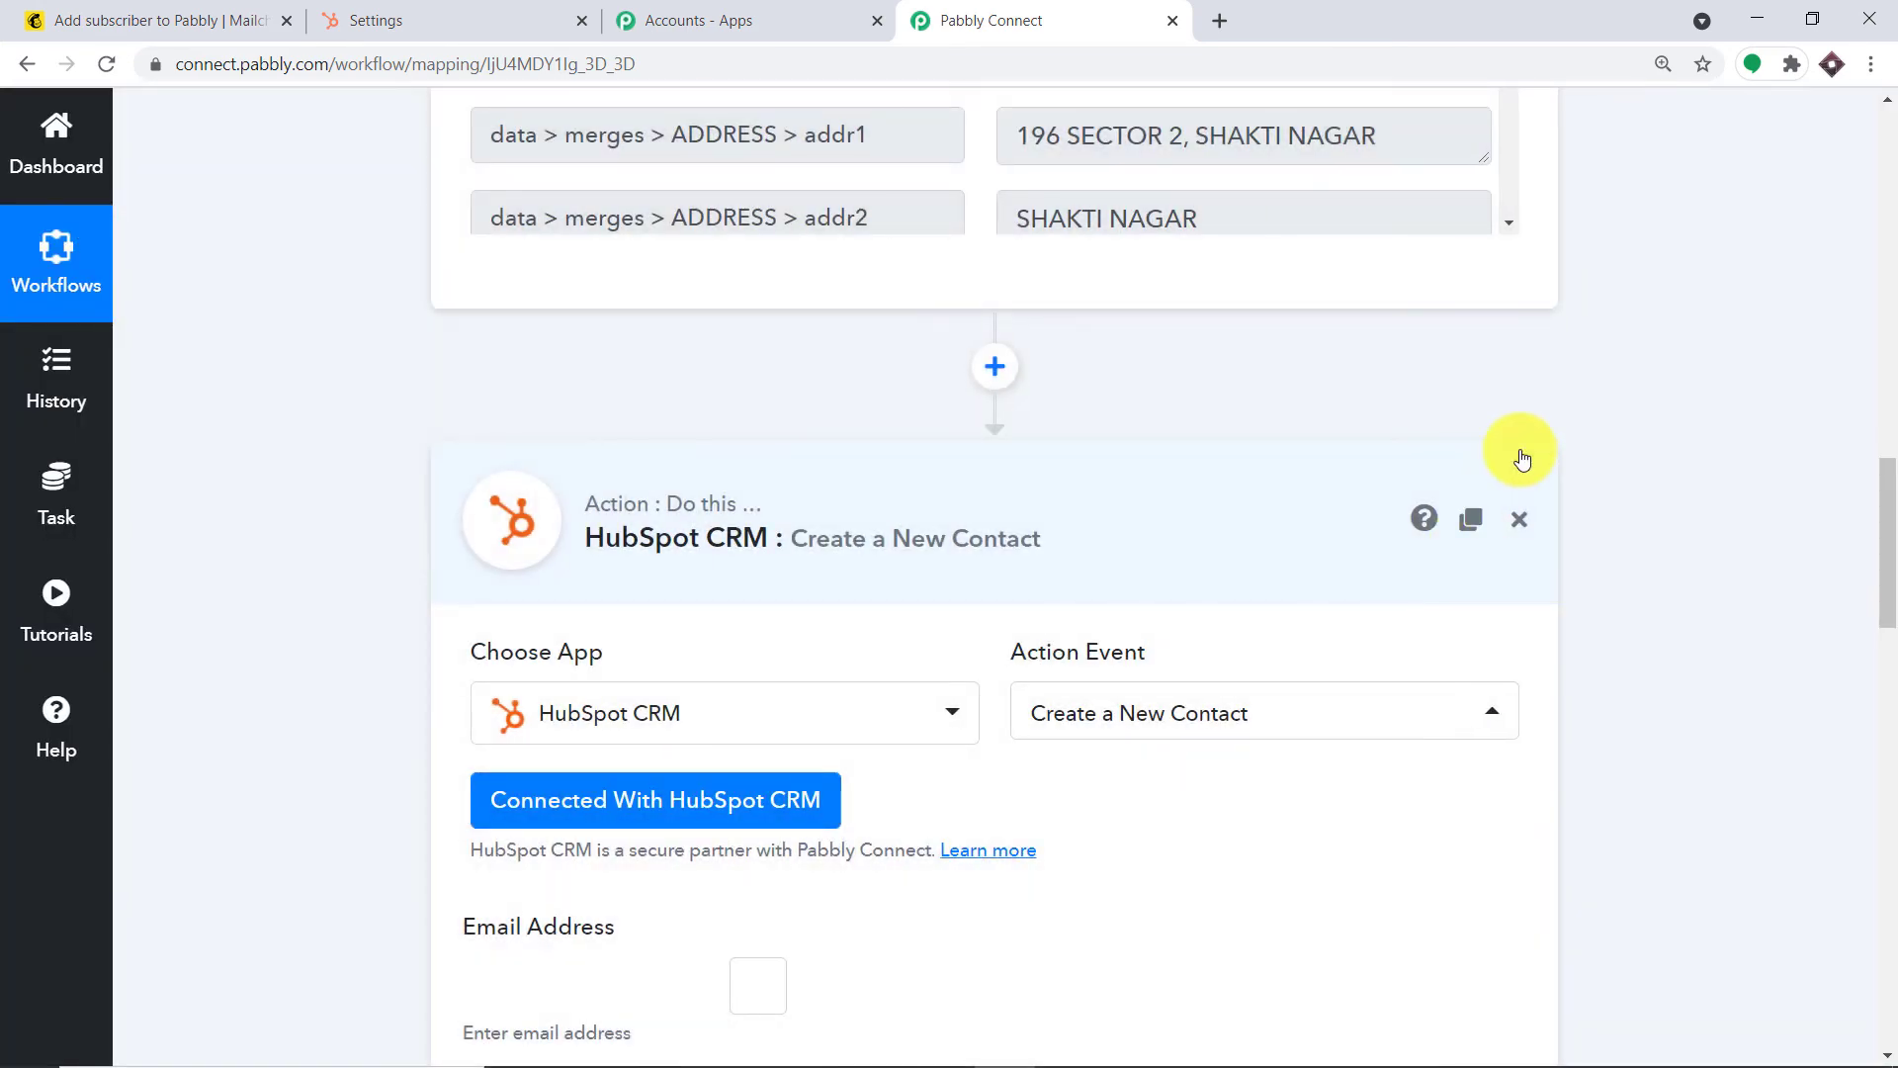
{"action": "scroll", "coordinate": [1519, 455], "scroll_direction": "down", "scroll_amount": 3}
{"action": "scroll", "coordinate": [1600, 460], "scroll_direction": "down", "scroll_amount": 5}
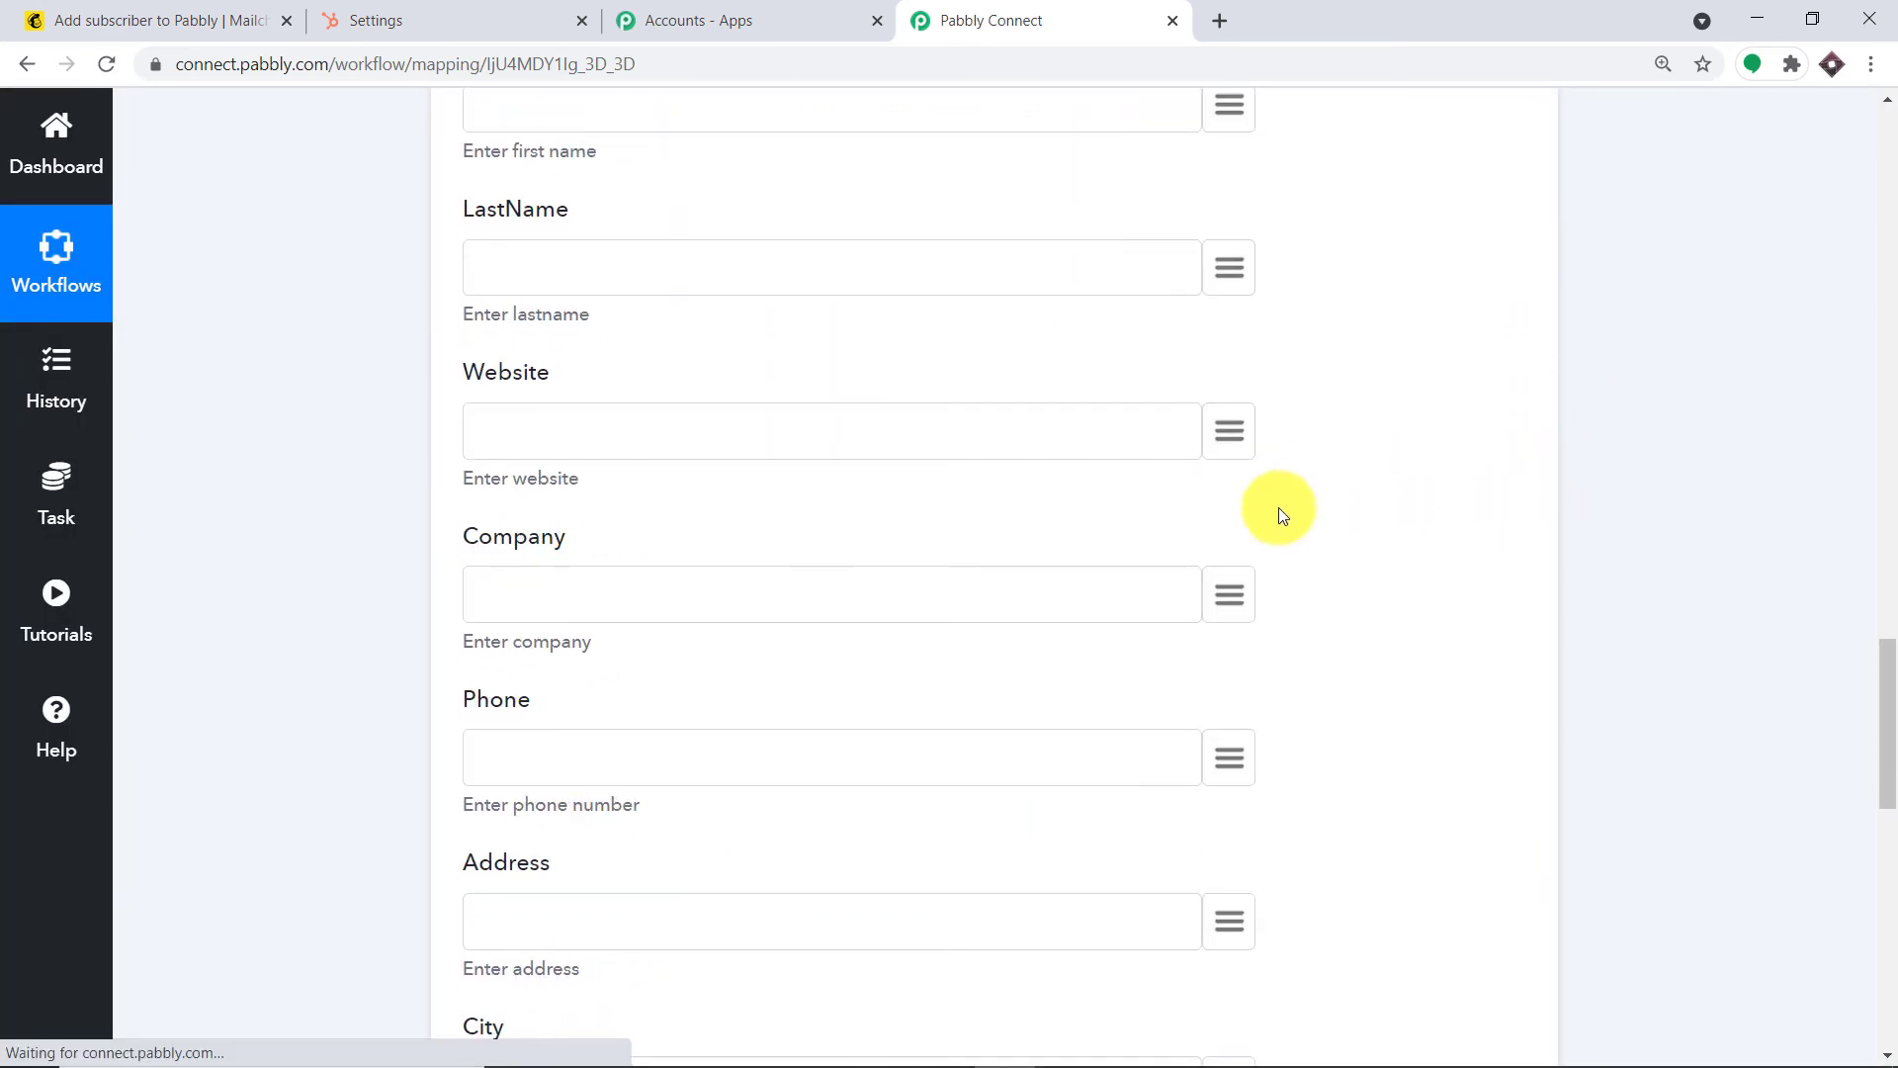
{"action": "scroll", "coordinate": [1277, 553], "scroll_direction": "down", "scroll_amount": 5}
{"action": "scroll", "coordinate": [1274, 623], "scroll_direction": "up", "scroll_amount": 10}
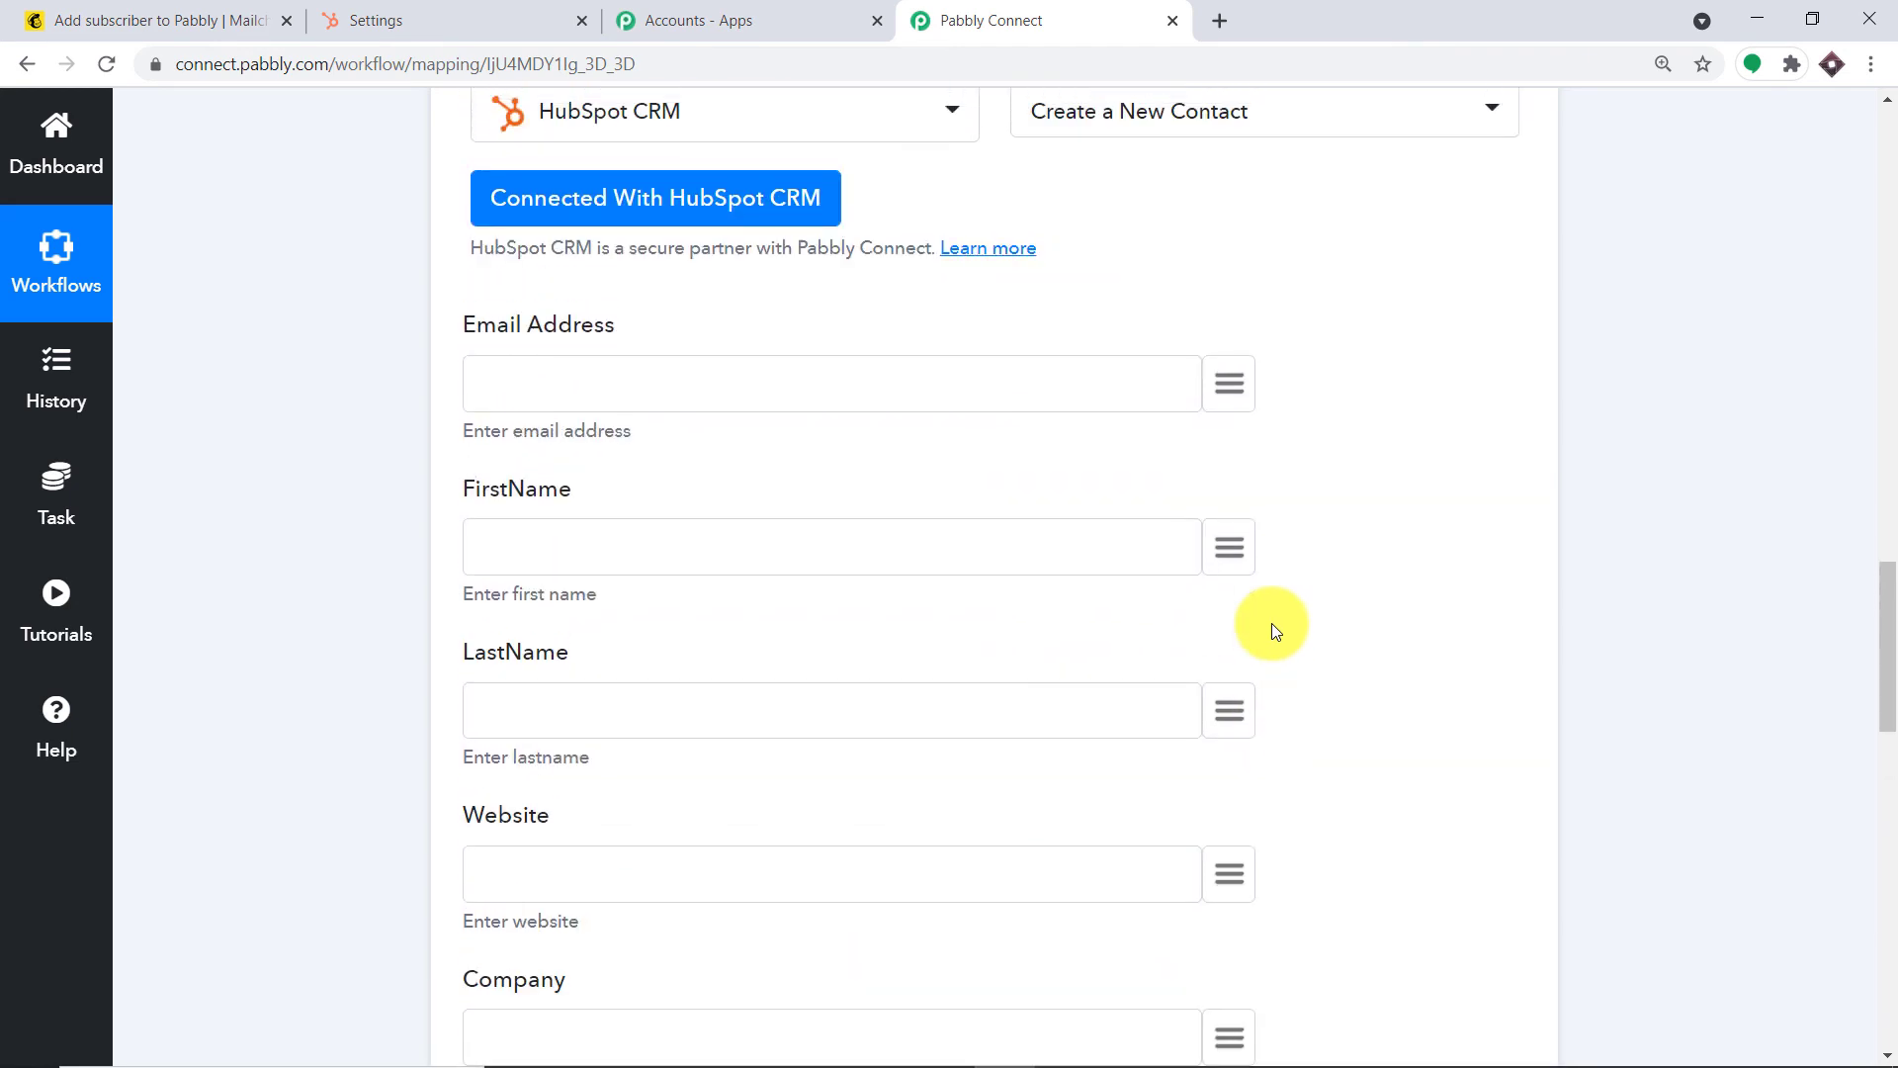
{"action": "scroll", "coordinate": [1274, 625], "scroll_direction": "up", "scroll_amount": 1}
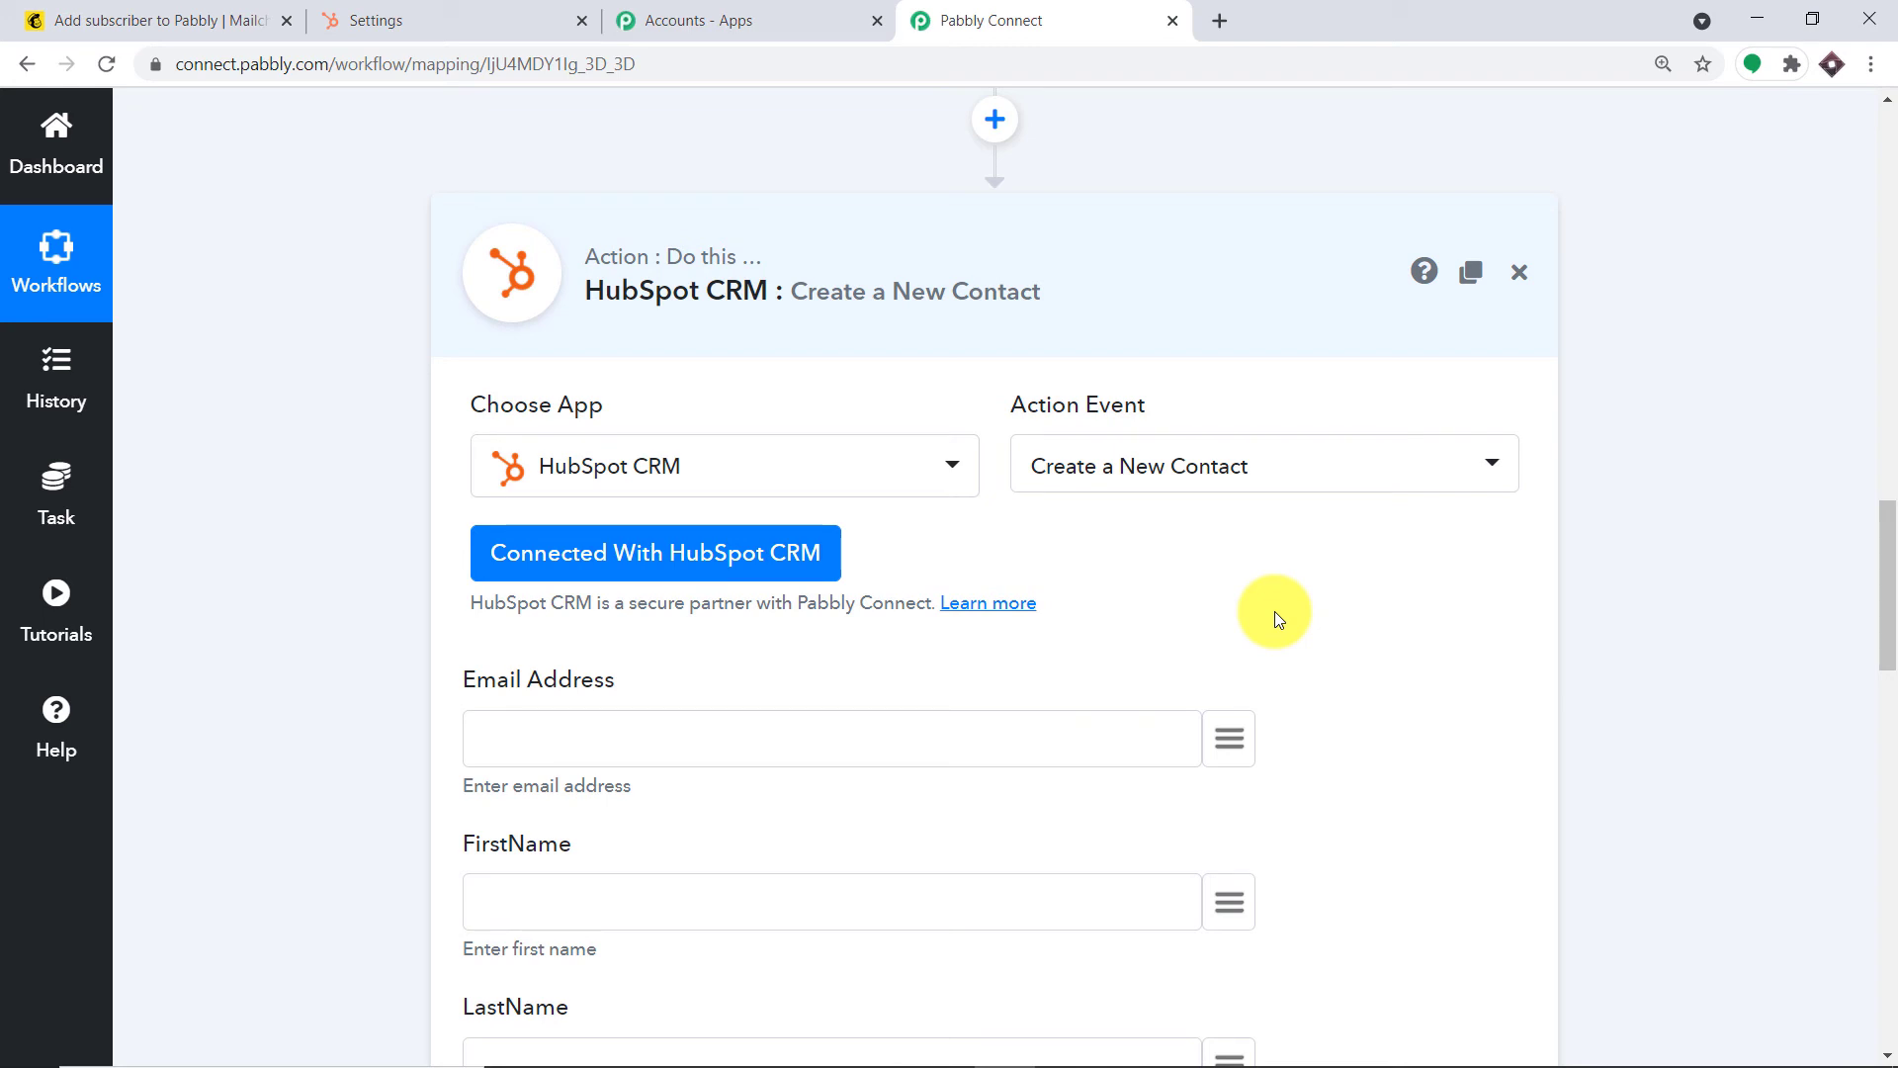
{"action": "scroll", "coordinate": [1305, 672], "scroll_direction": "down", "scroll_amount": 3}
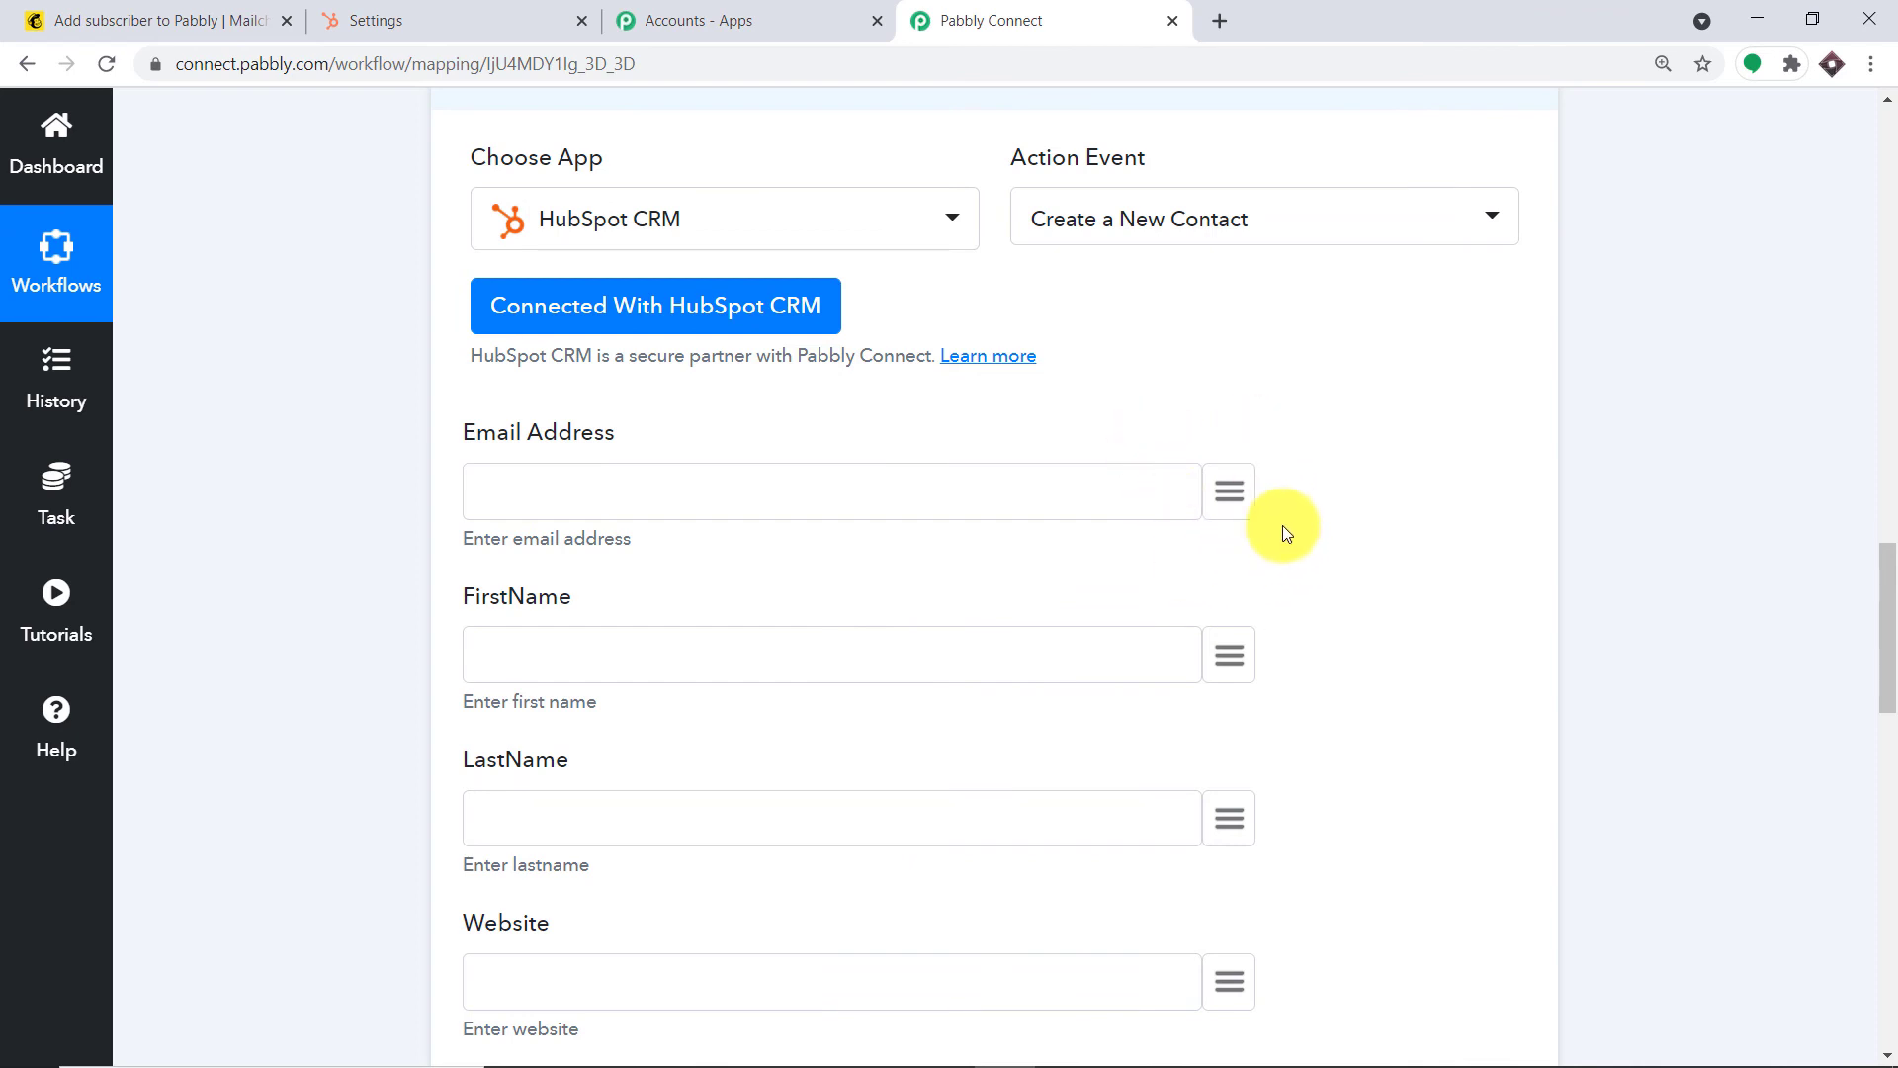
Map the subscriber's email into Email Address and FNAME into FirstName
{"action": "left_click", "coordinate": [1240, 498]}
{"action": "left_click", "coordinate": [809, 654]}
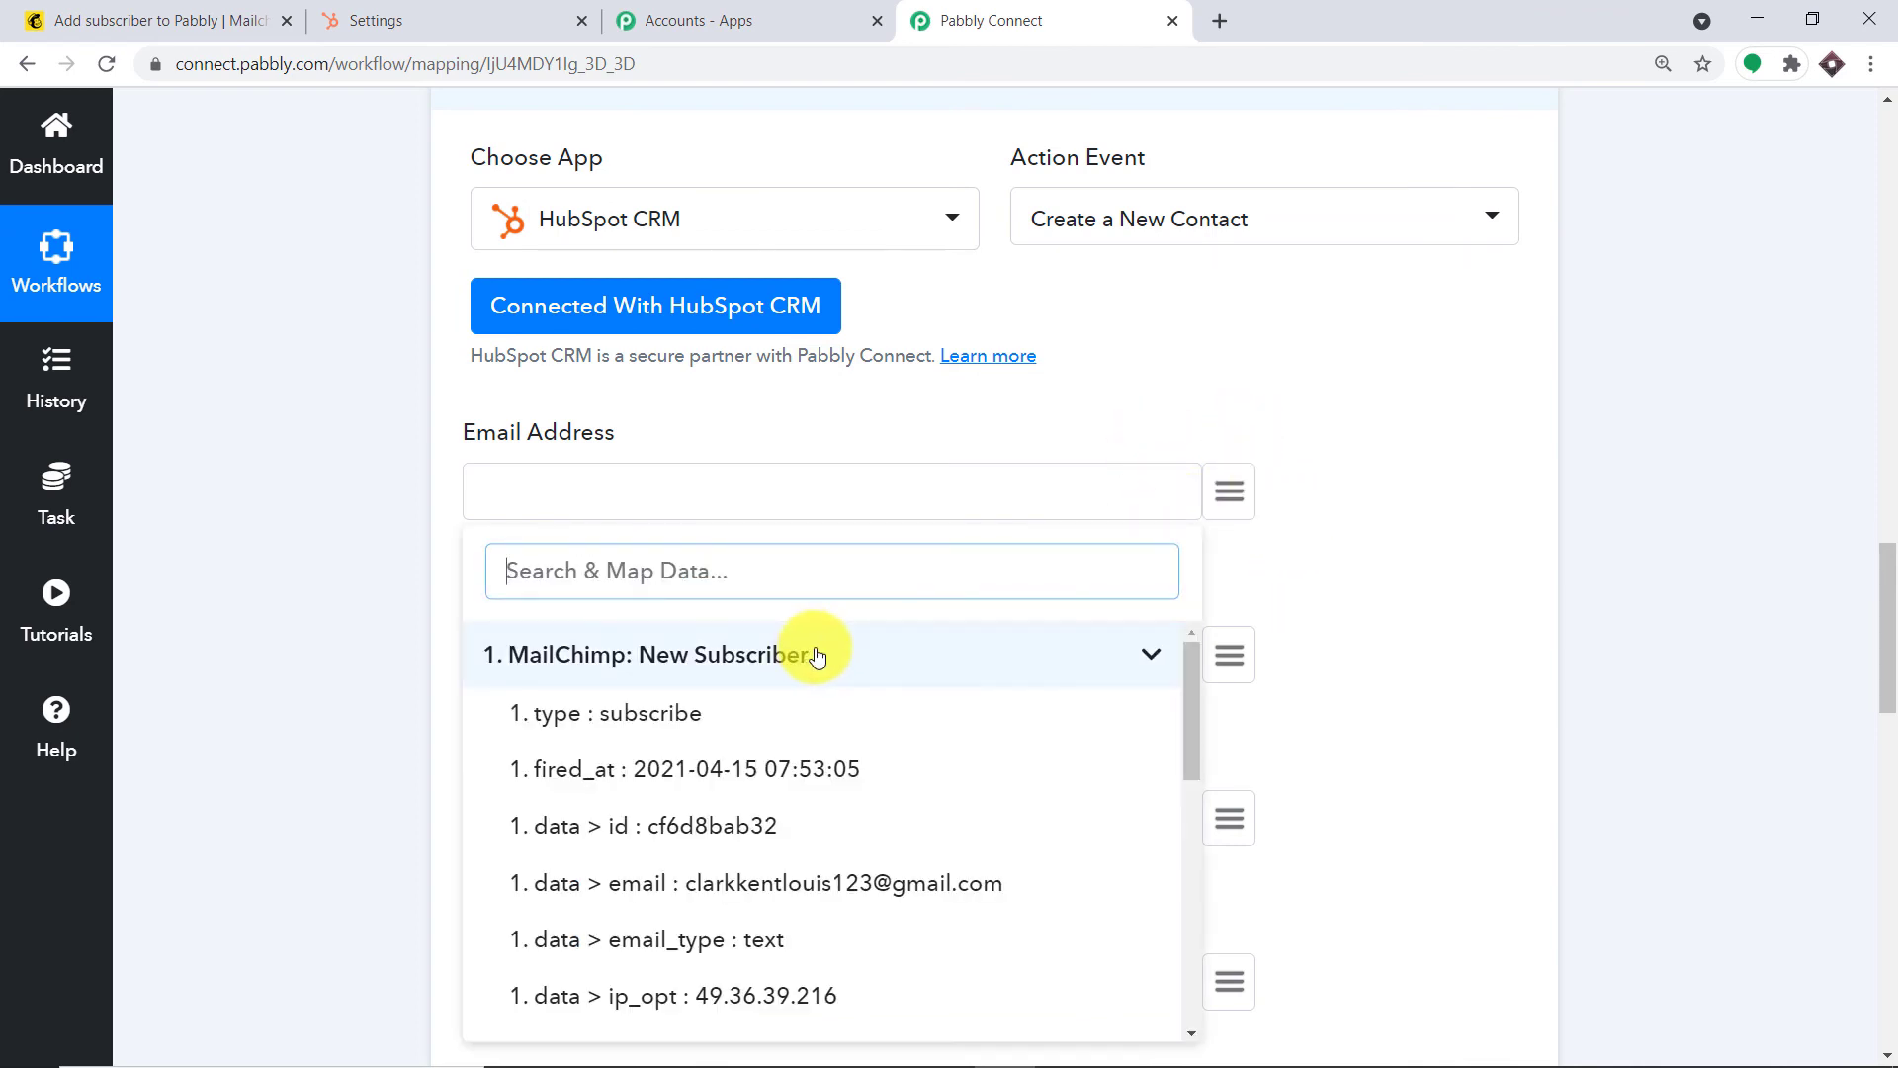
{"action": "scroll", "coordinate": [1004, 692], "scroll_direction": "down", "scroll_amount": 1}
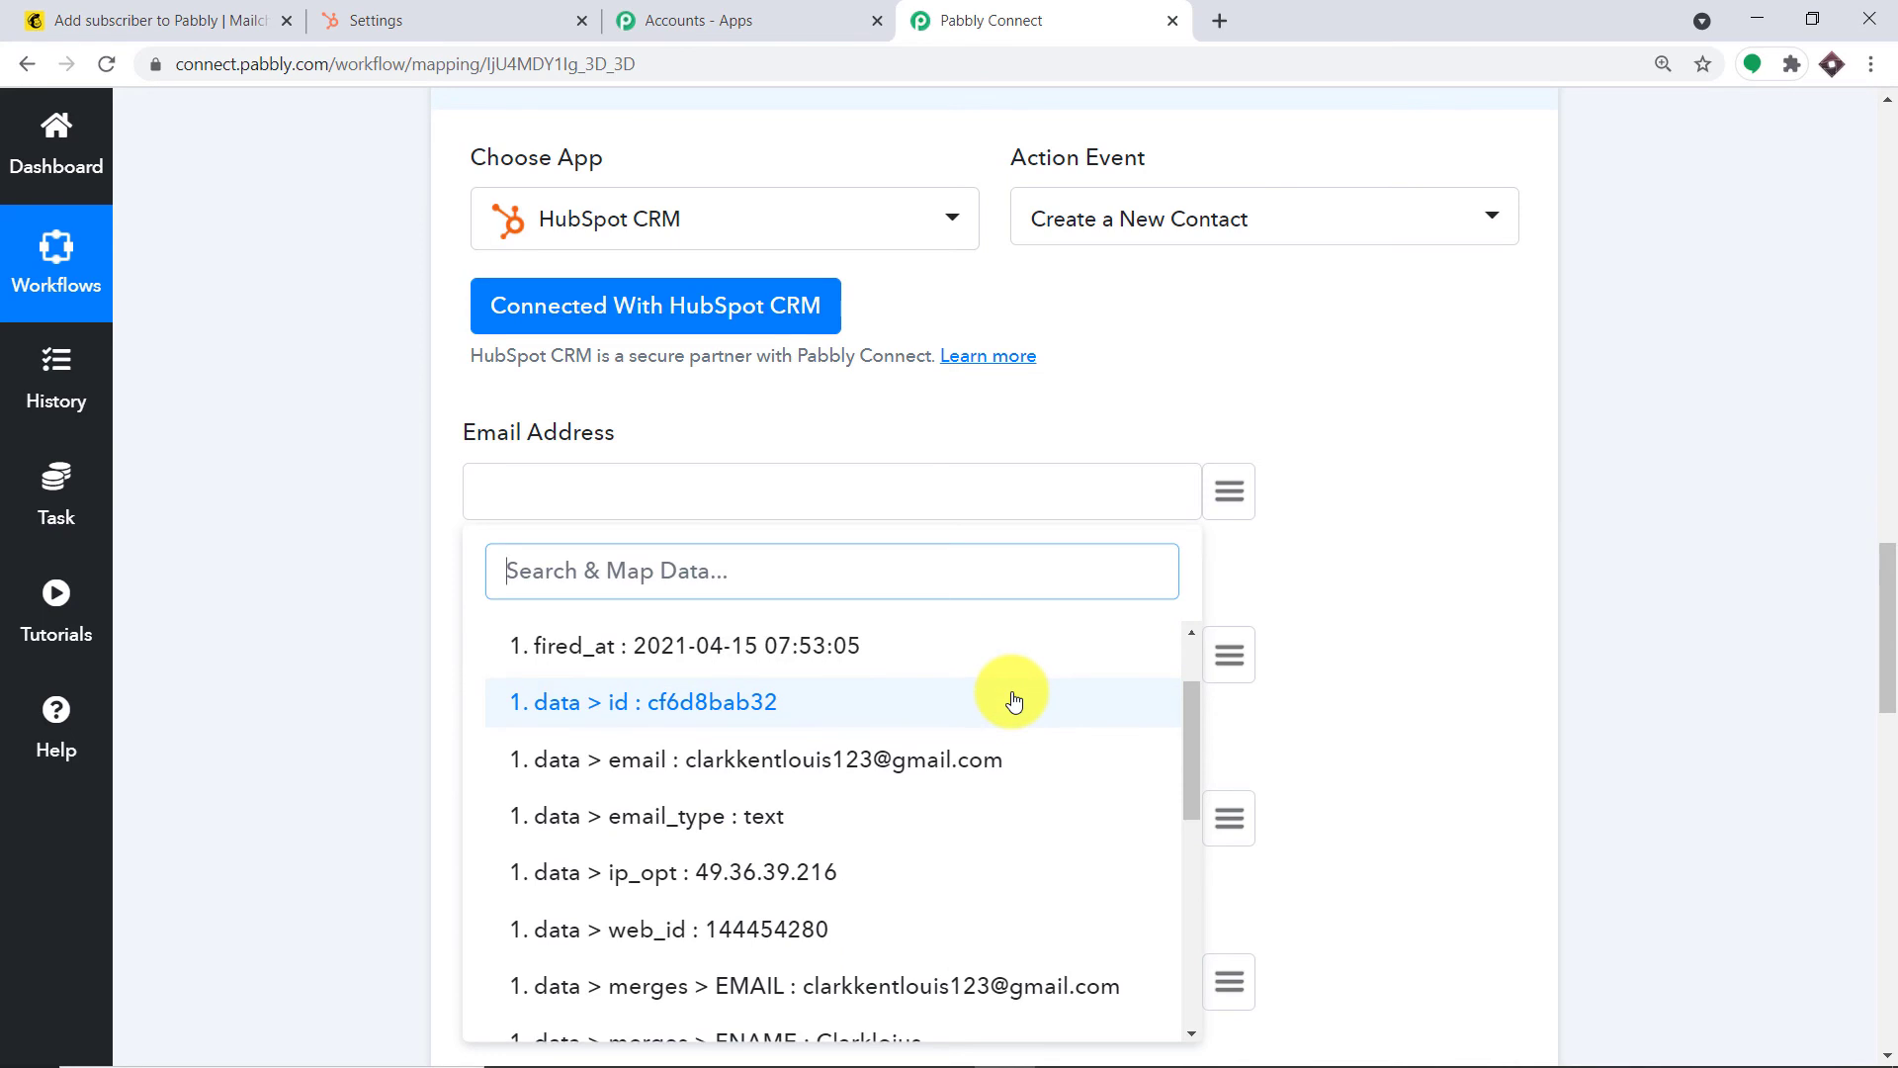
{"action": "left_click", "coordinate": [1005, 769]}
{"action": "scroll", "coordinate": [1000, 741], "scroll_direction": "down", "scroll_amount": 2}
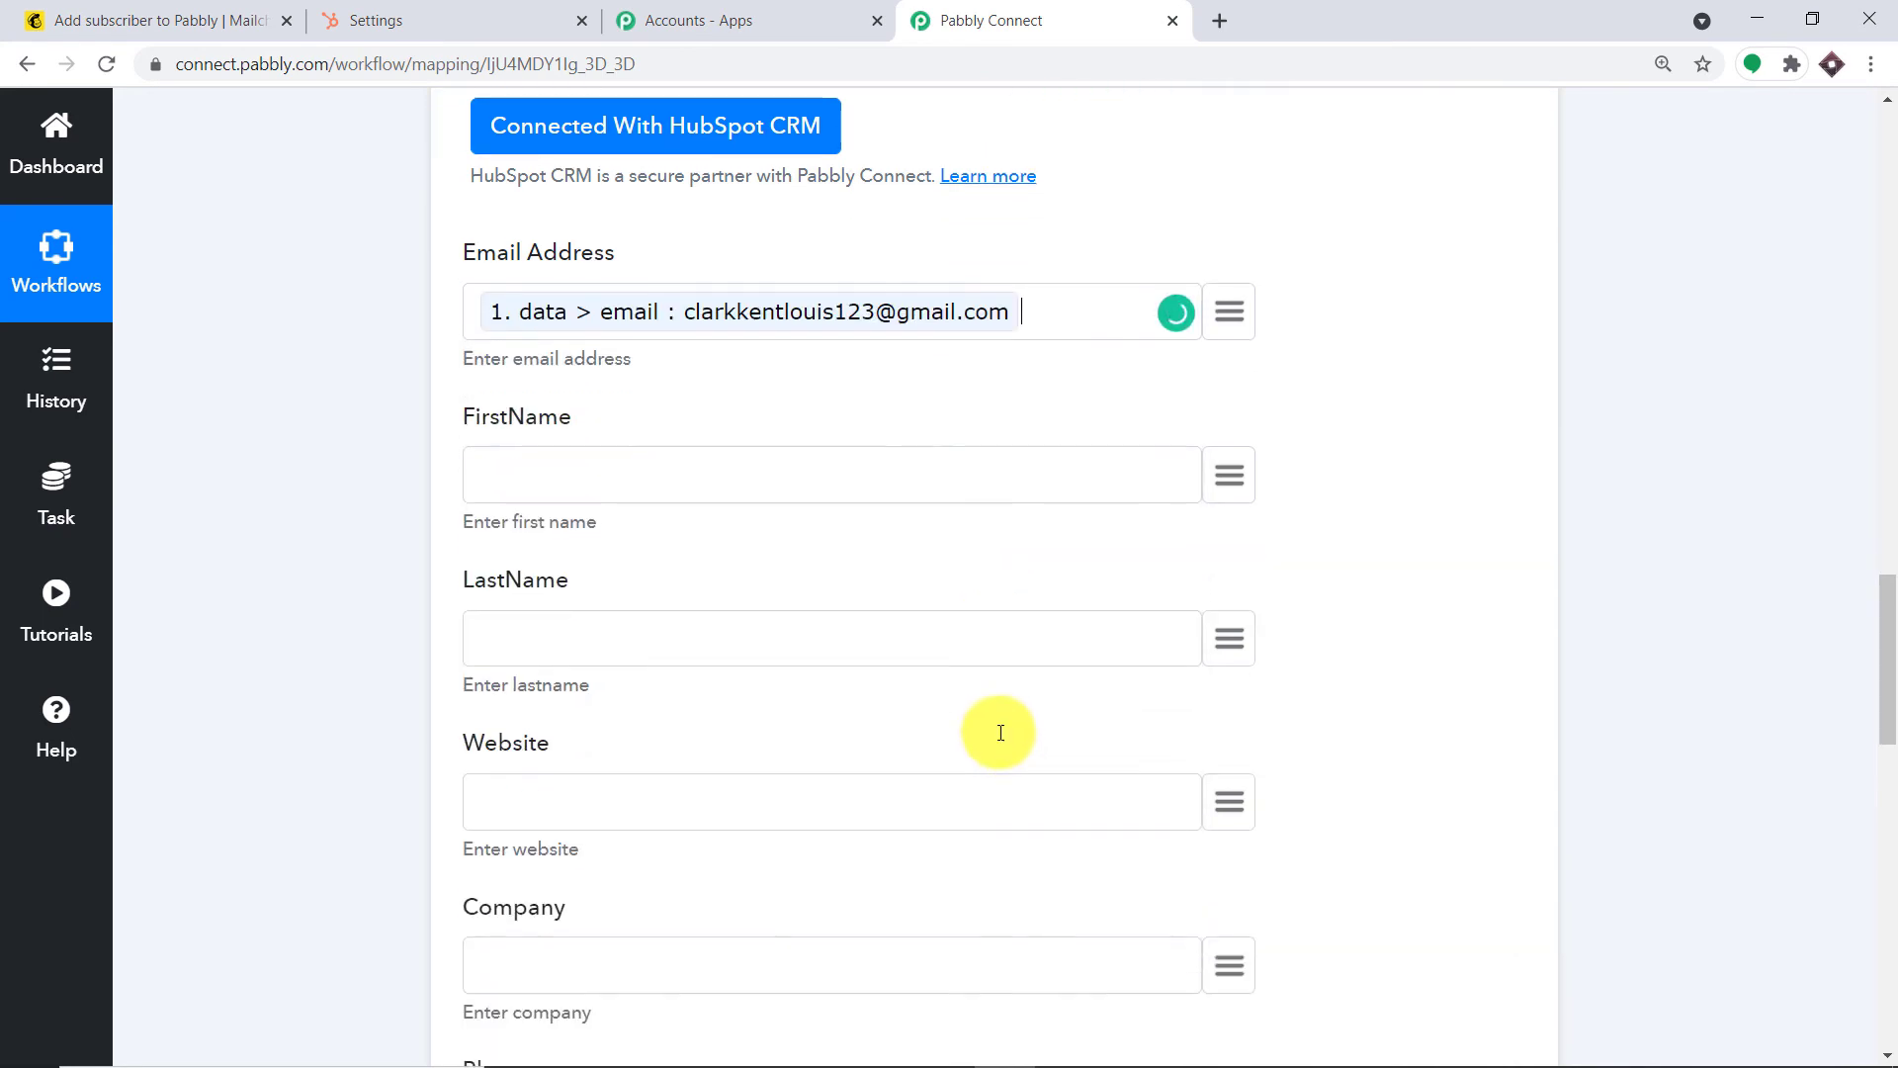
{"action": "left_click", "coordinate": [1226, 409]}
{"action": "left_click", "coordinate": [939, 578]}
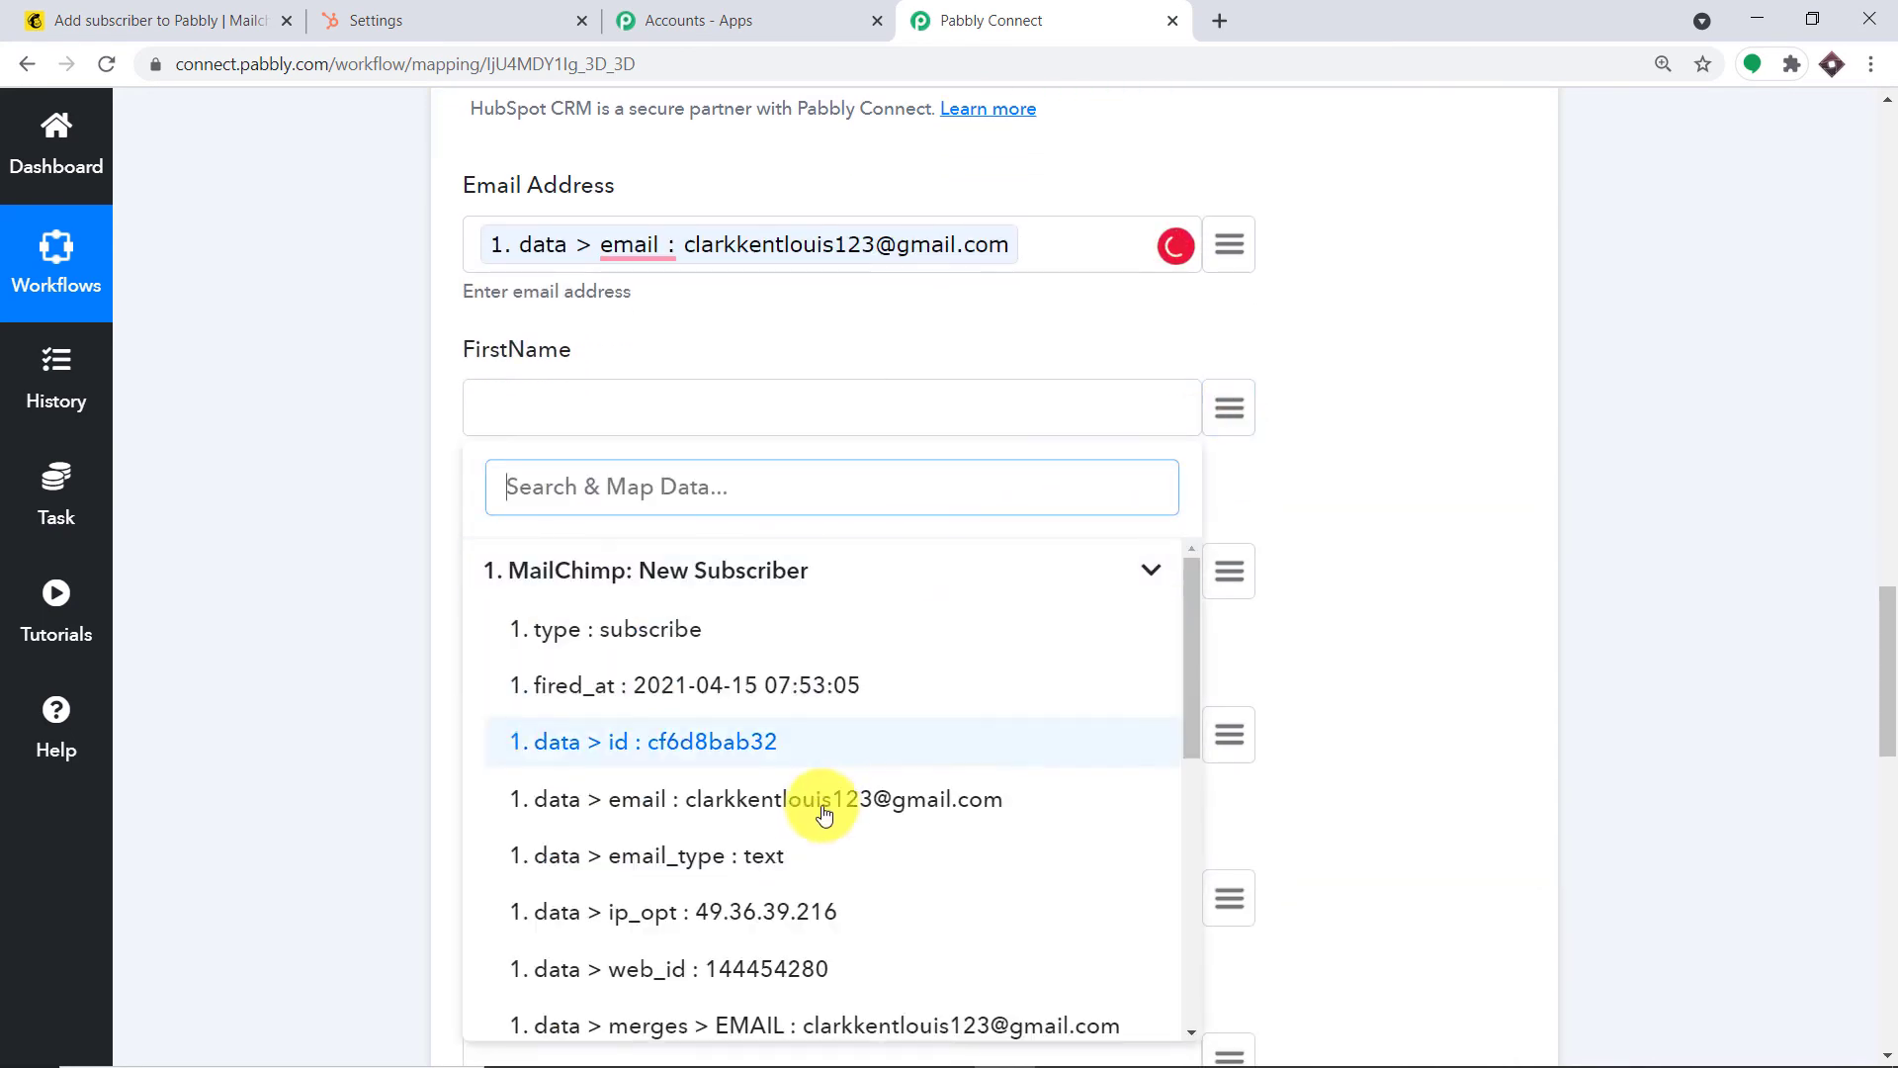
{"action": "scroll", "coordinate": [827, 804], "scroll_direction": "down", "scroll_amount": 2}
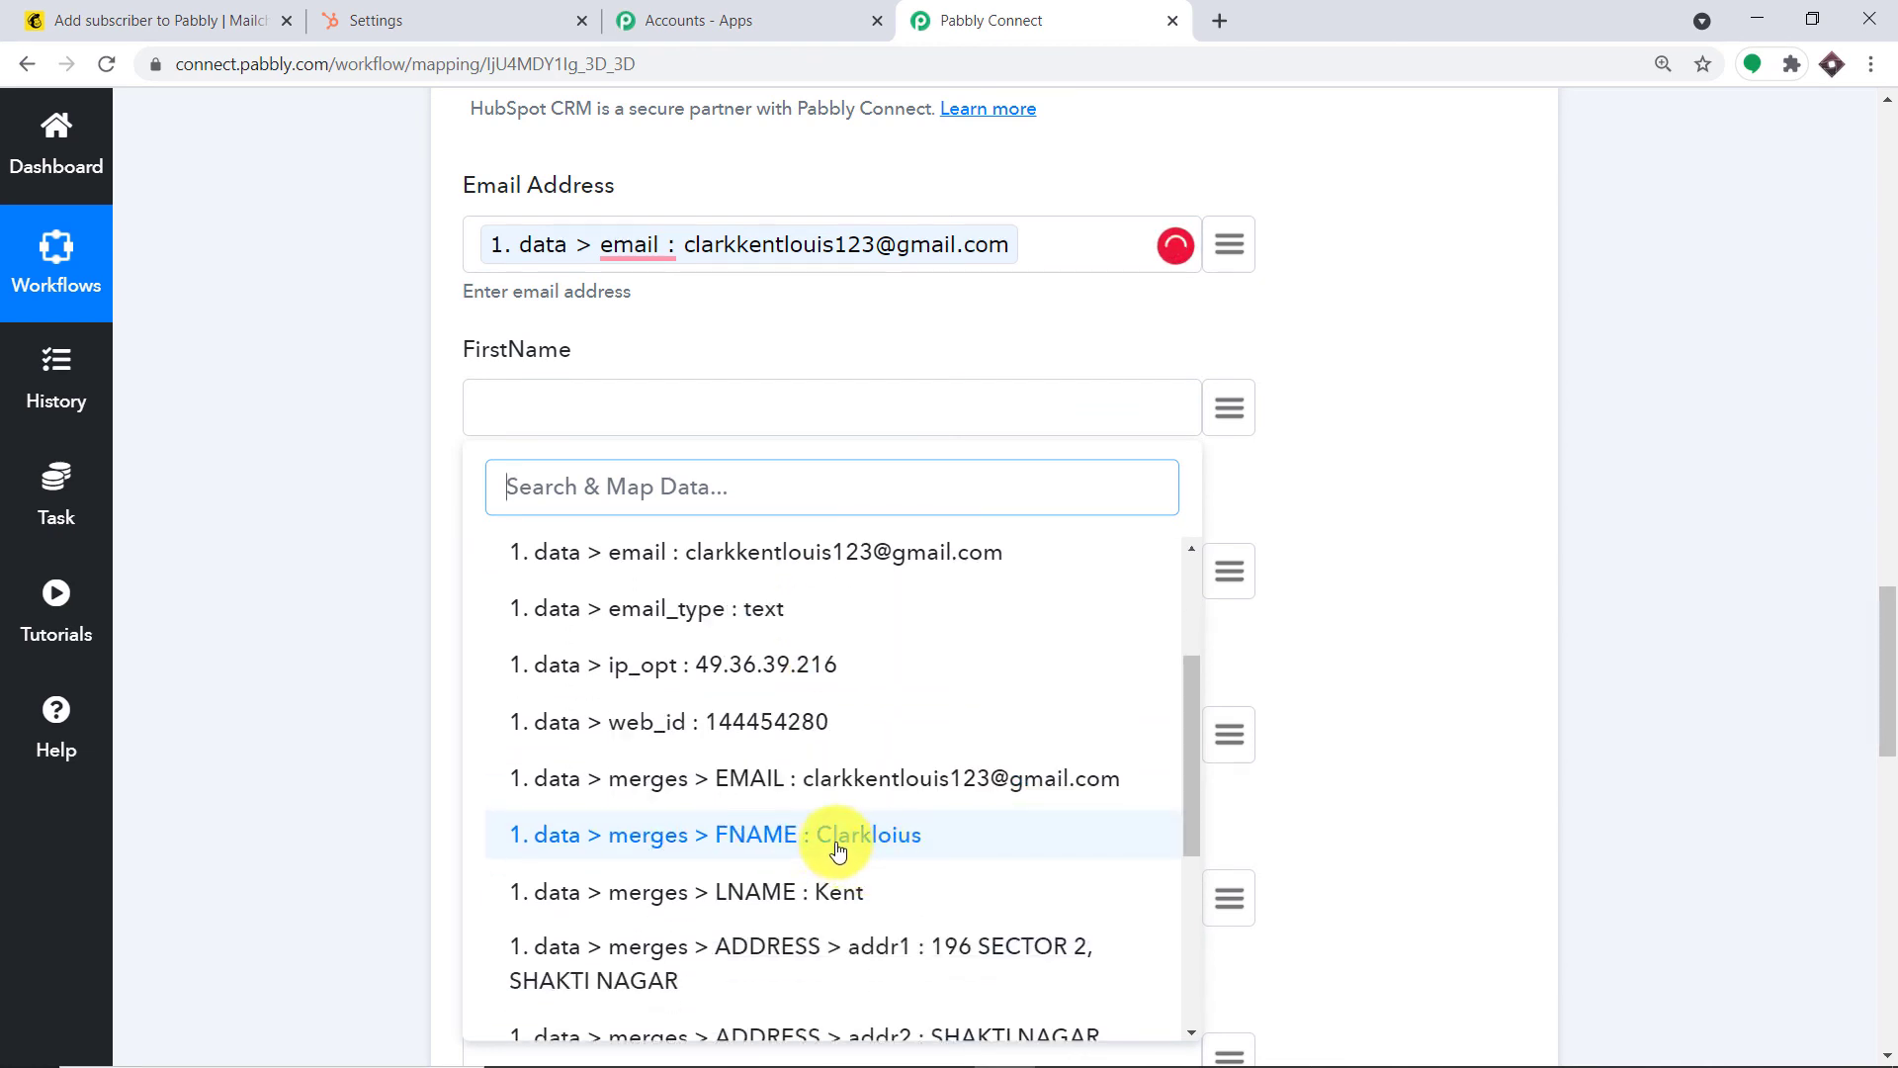
{"action": "left_click", "coordinate": [839, 835]}
{"action": "scroll", "coordinate": [1119, 670], "scroll_direction": "down", "scroll_amount": 2}
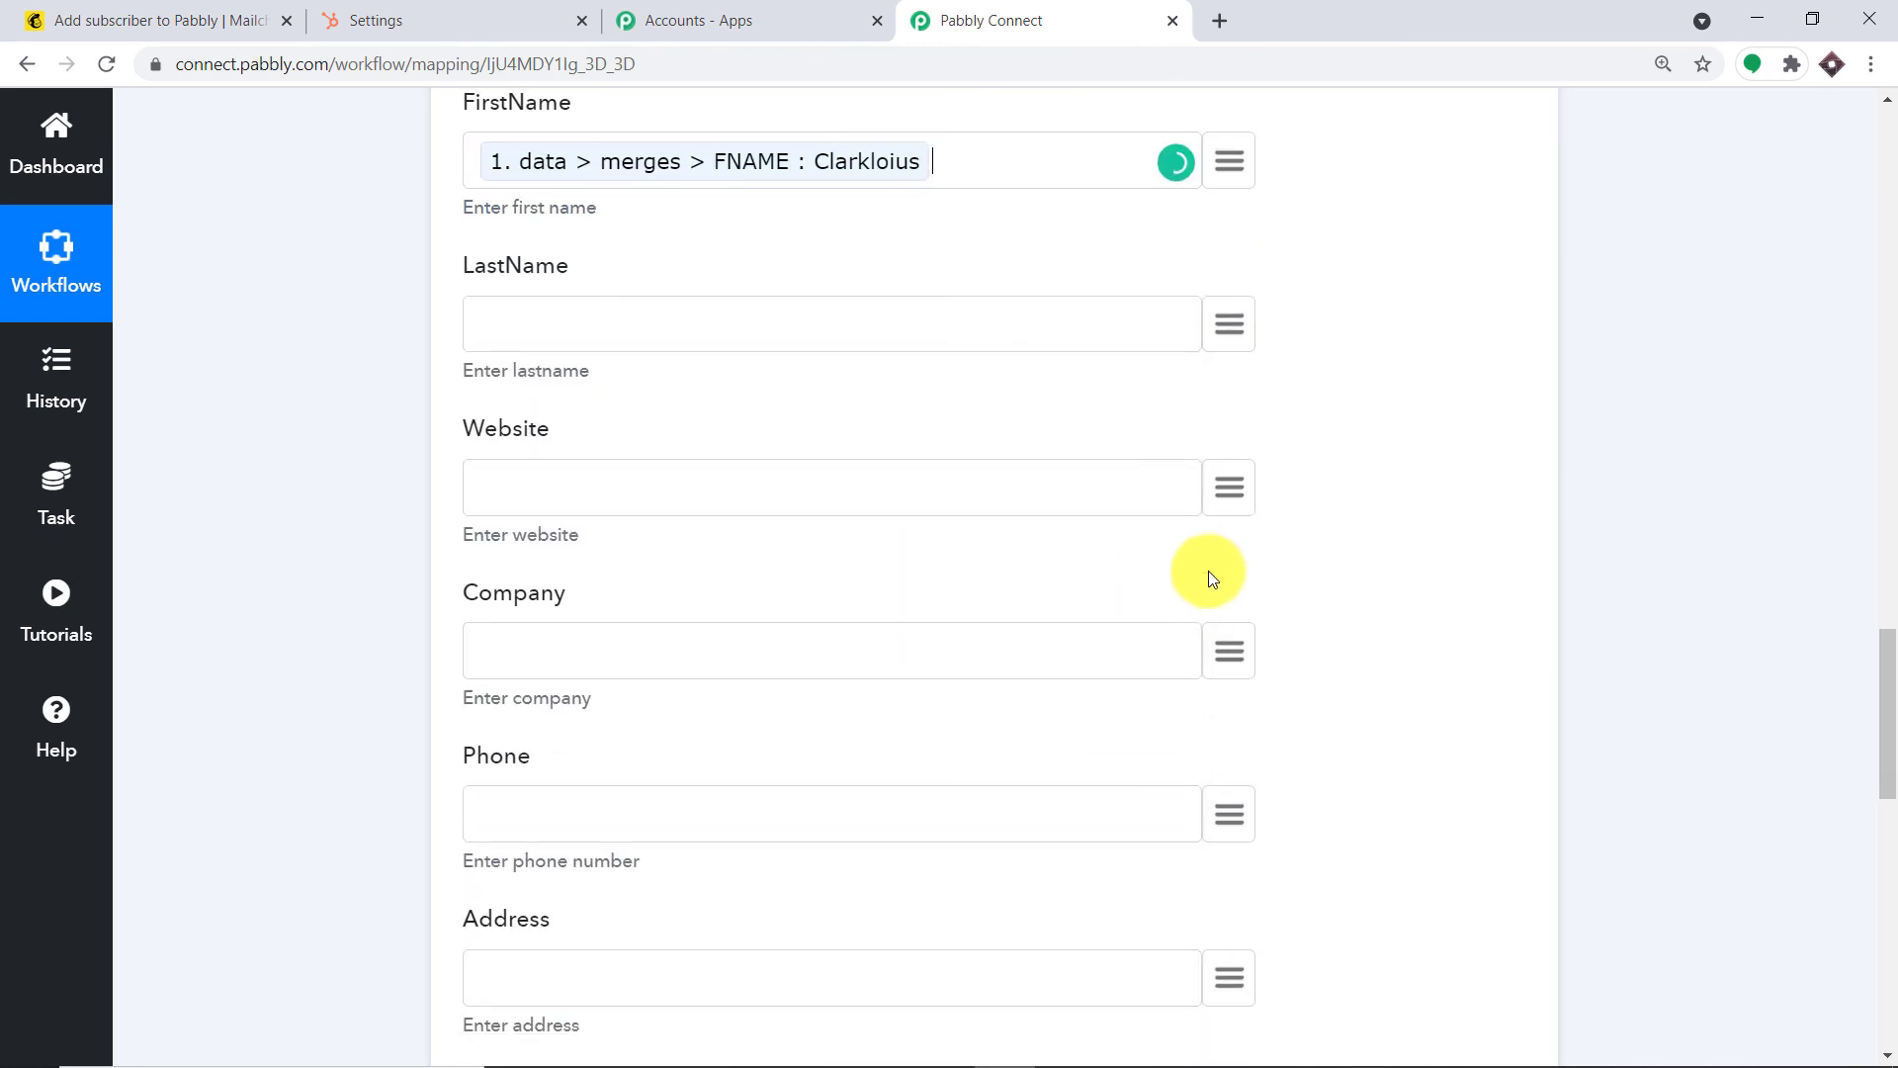
Map the subscriber's LNAME into LastName and leave Company empty
{"action": "left_click", "coordinate": [1203, 326]}
{"action": "left_click", "coordinate": [691, 503]}
{"action": "scroll", "coordinate": [880, 811], "scroll_direction": "down", "scroll_amount": 2}
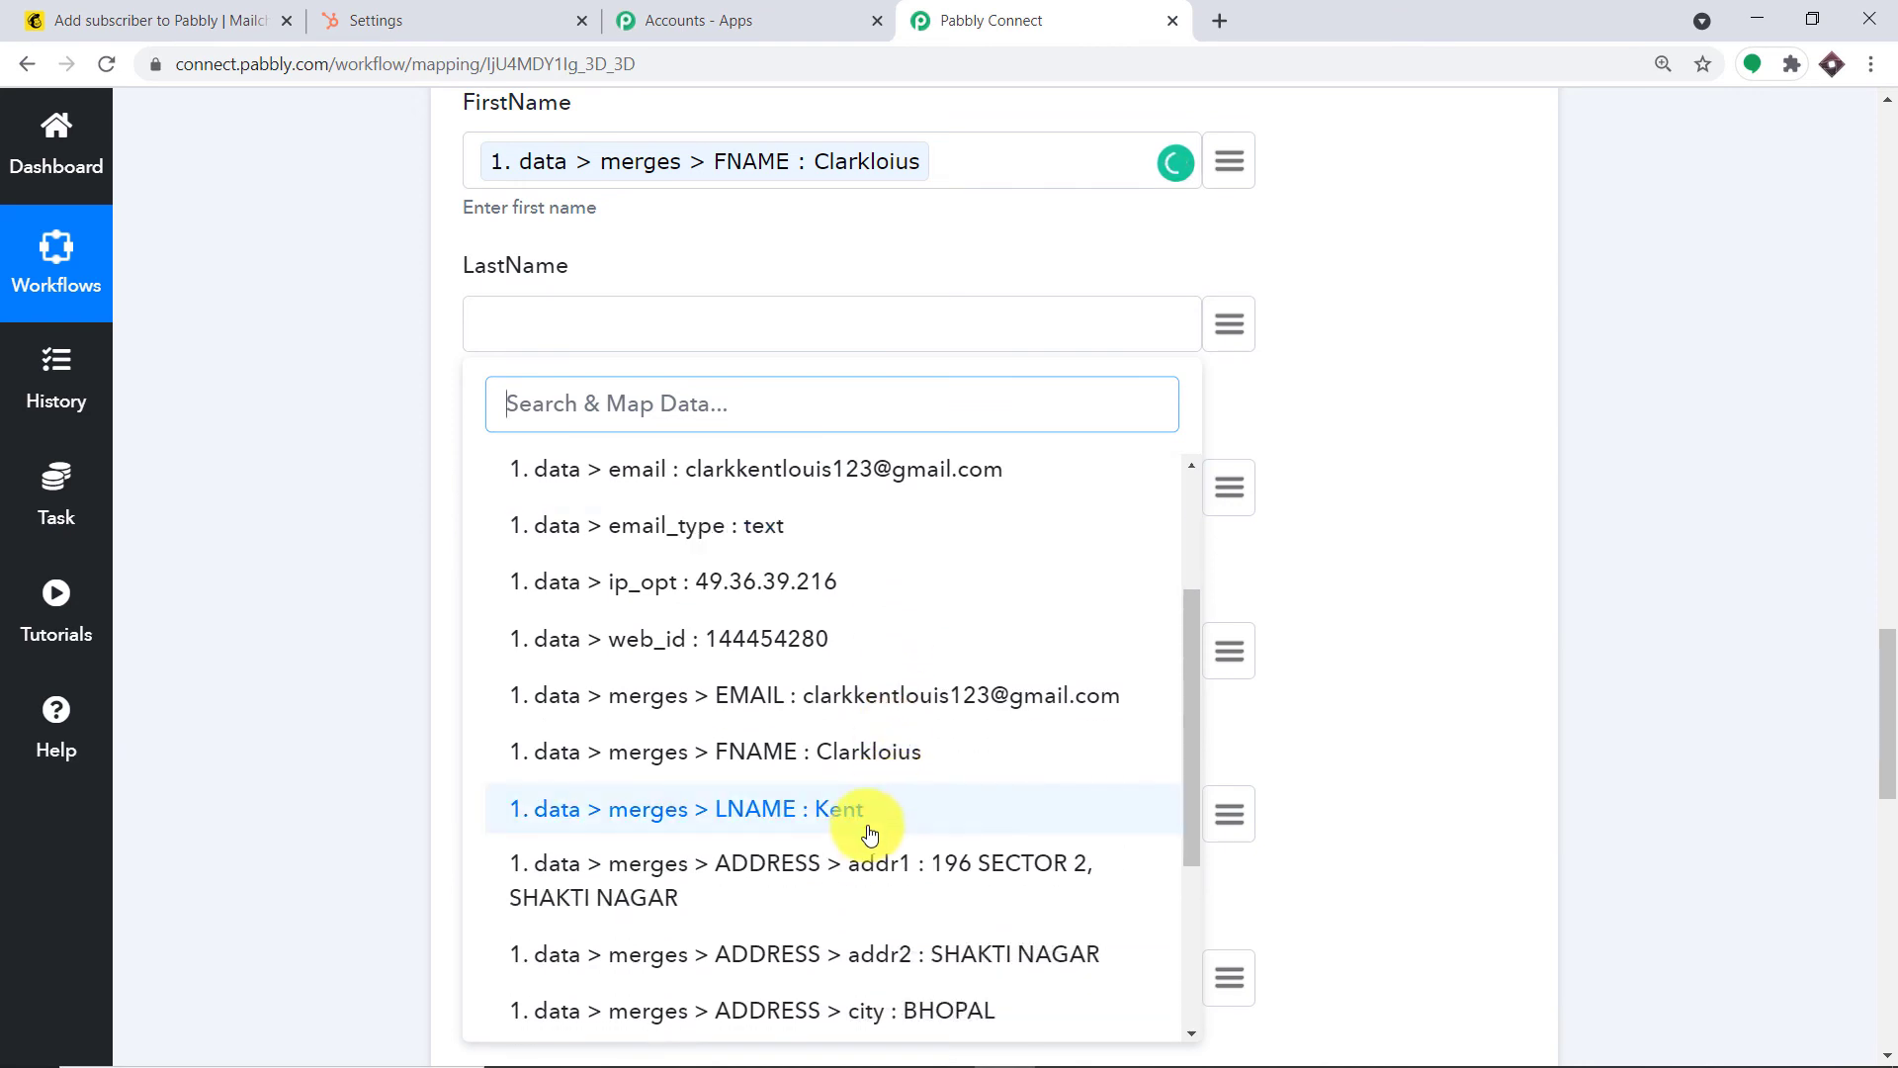
{"action": "left_click", "coordinate": [868, 834]}
{"action": "scroll", "coordinate": [1081, 518], "scroll_direction": "down", "scroll_amount": 2}
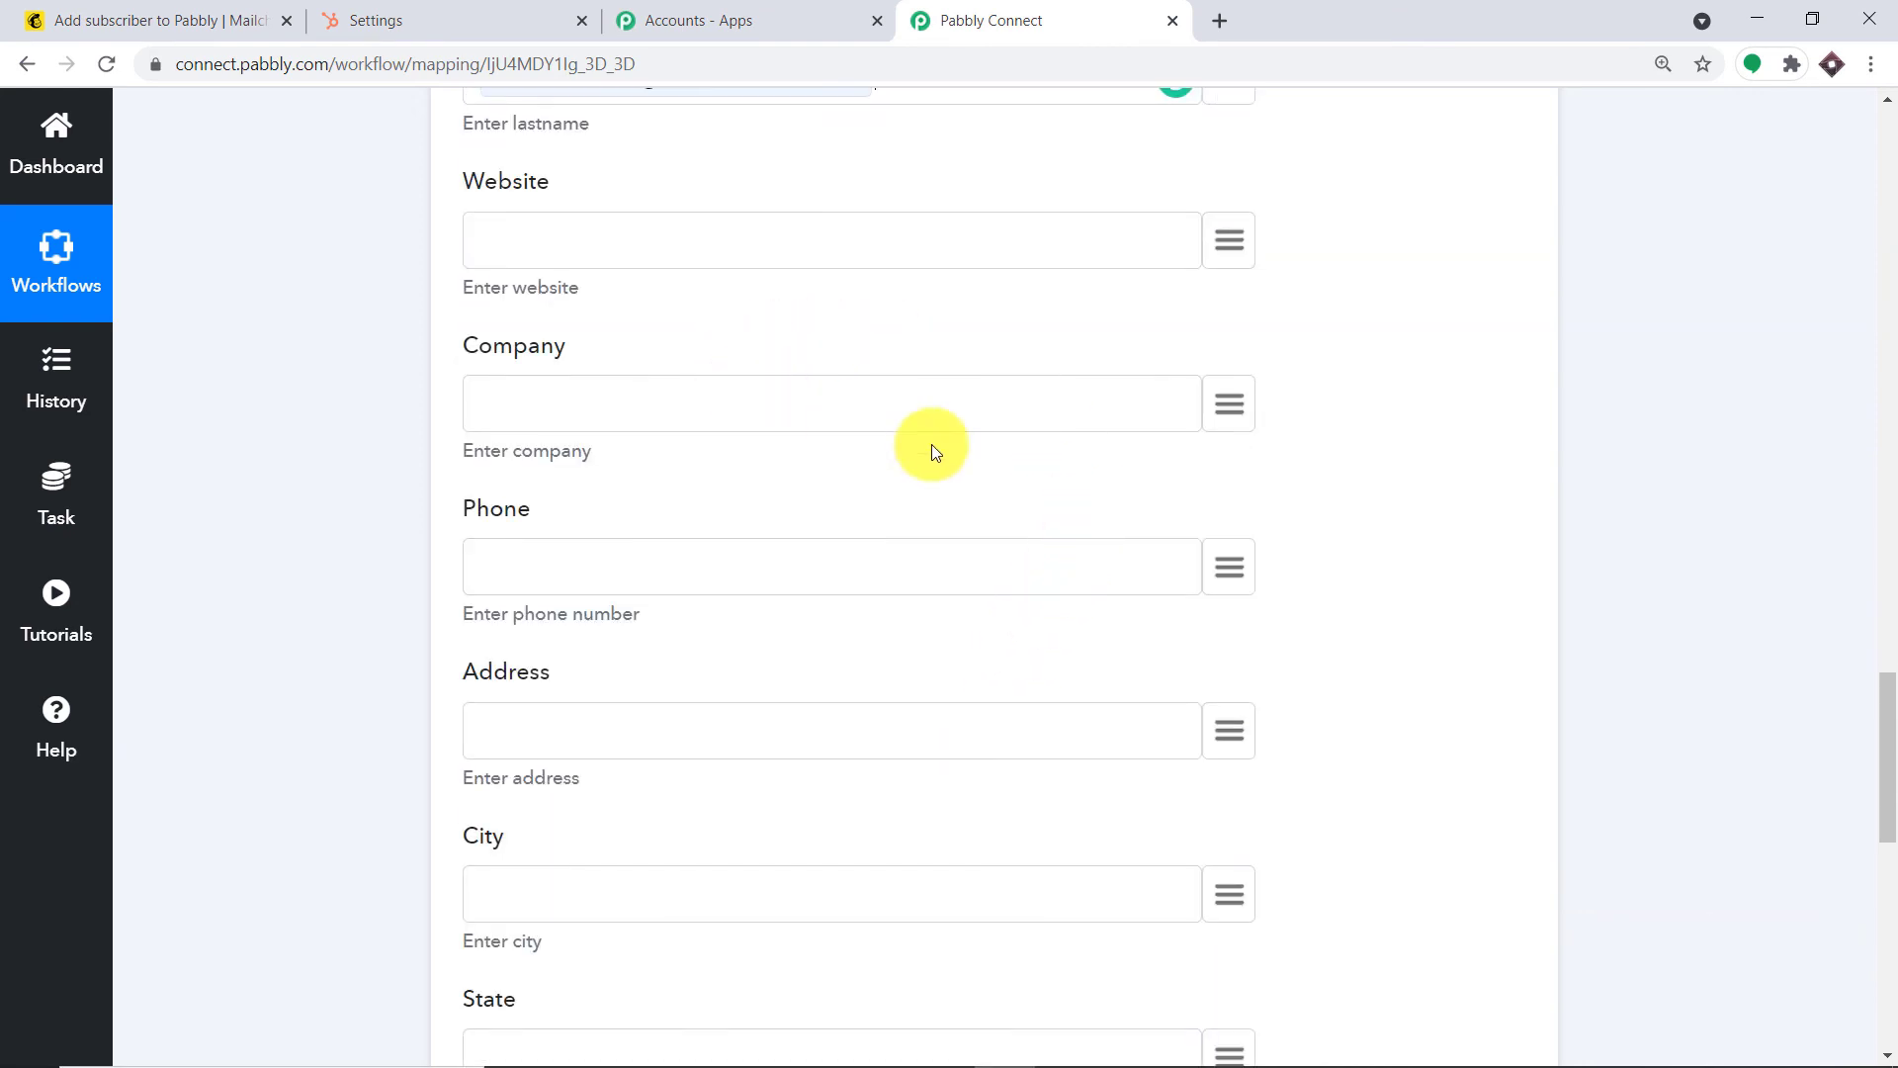
{"action": "left_click", "coordinate": [1230, 405]}
{"action": "left_click", "coordinate": [811, 558]}
{"action": "scroll", "coordinate": [940, 742], "scroll_direction": "down", "scroll_amount": 5}
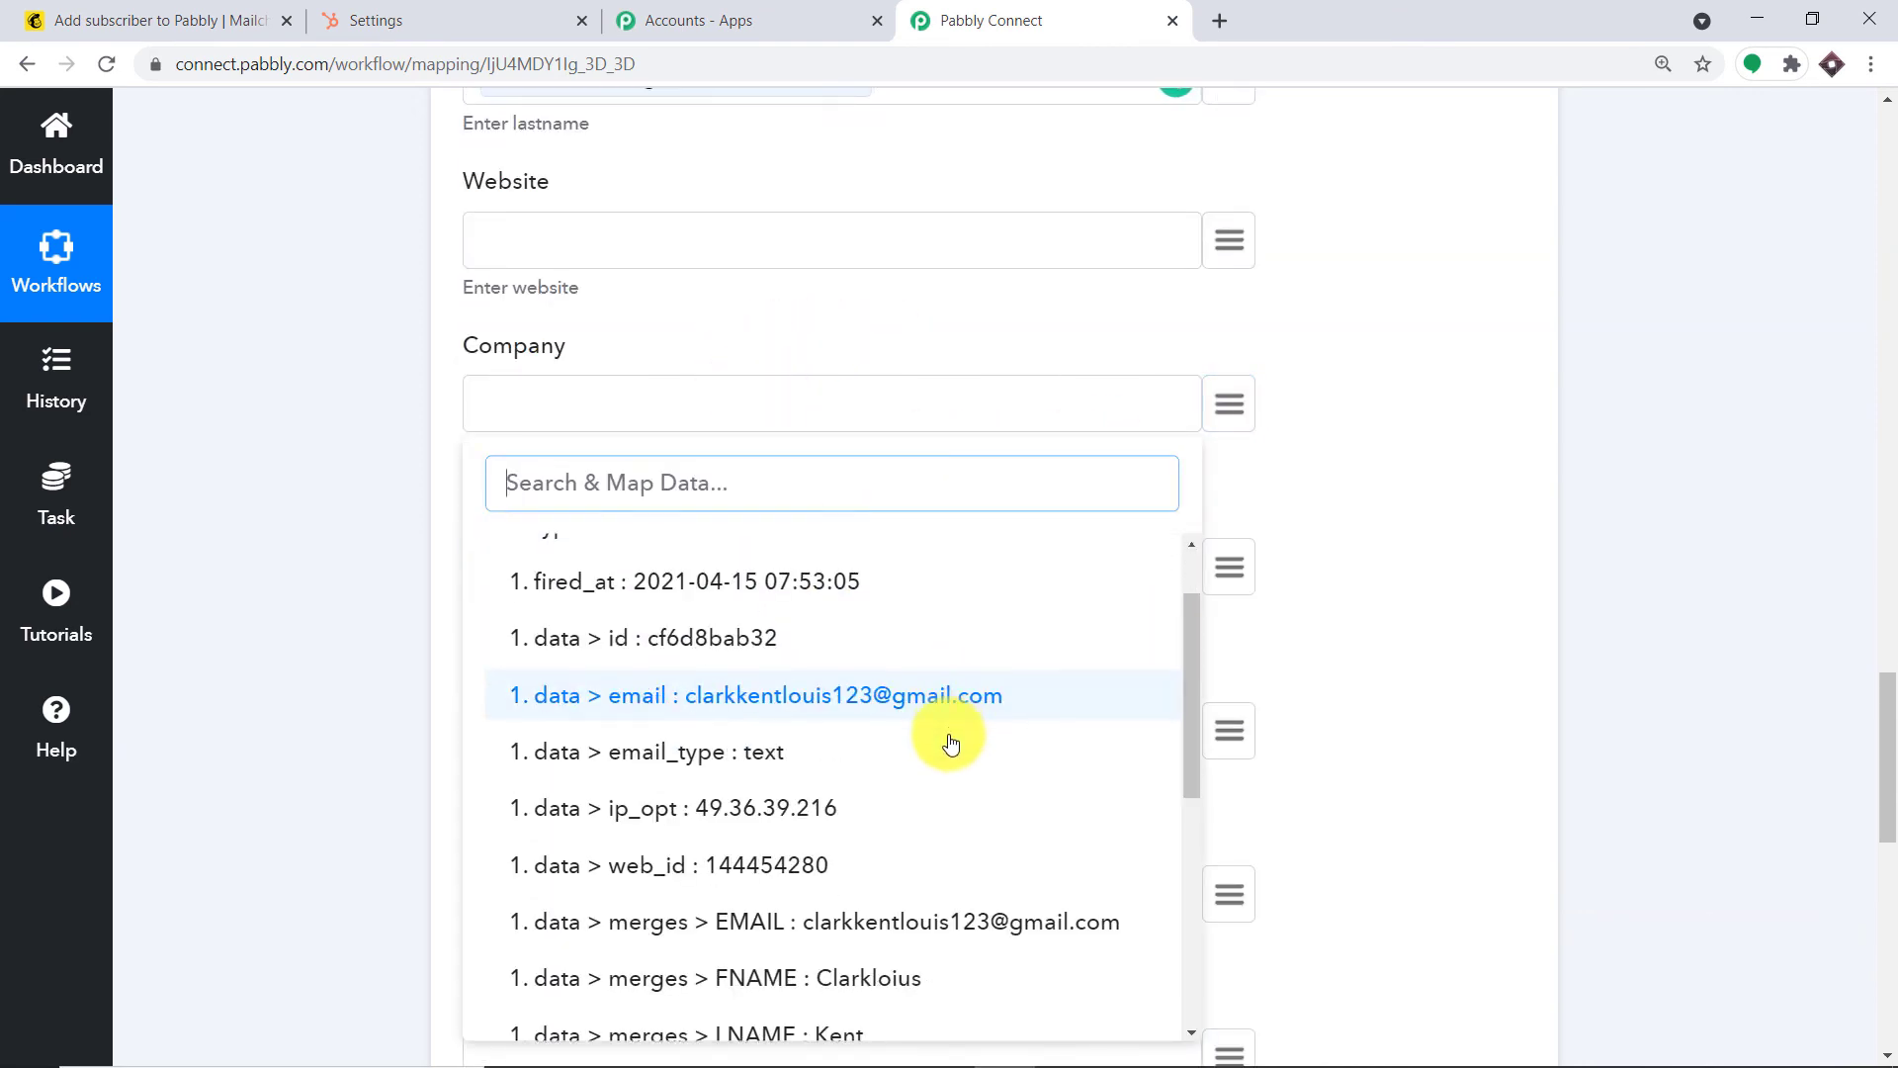
{"action": "left_click", "coordinate": [1540, 539]}
{"action": "scroll", "coordinate": [1470, 513], "scroll_direction": "down", "scroll_amount": 2}
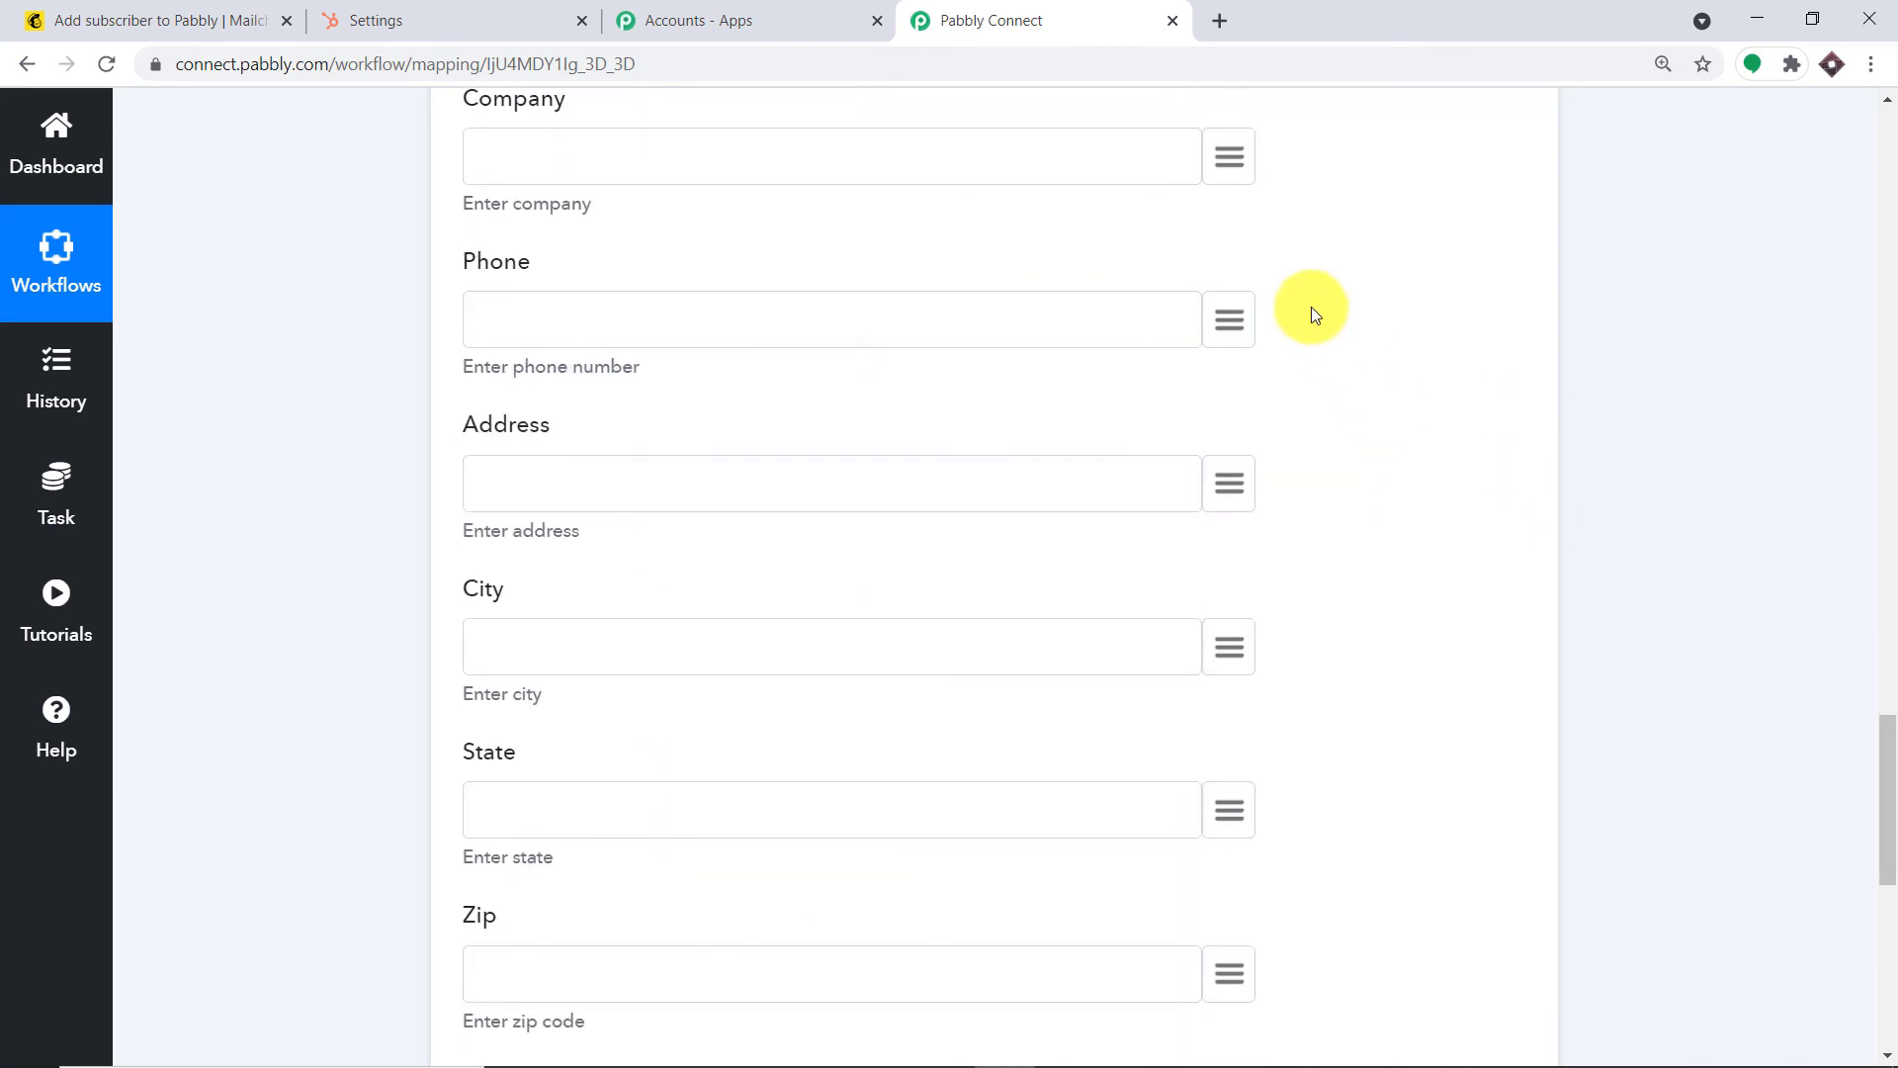
Map the subscriber's PHONE into Phone and the addr1 street address into Address
{"action": "left_click", "coordinate": [1245, 316]}
{"action": "left_click", "coordinate": [928, 489]}
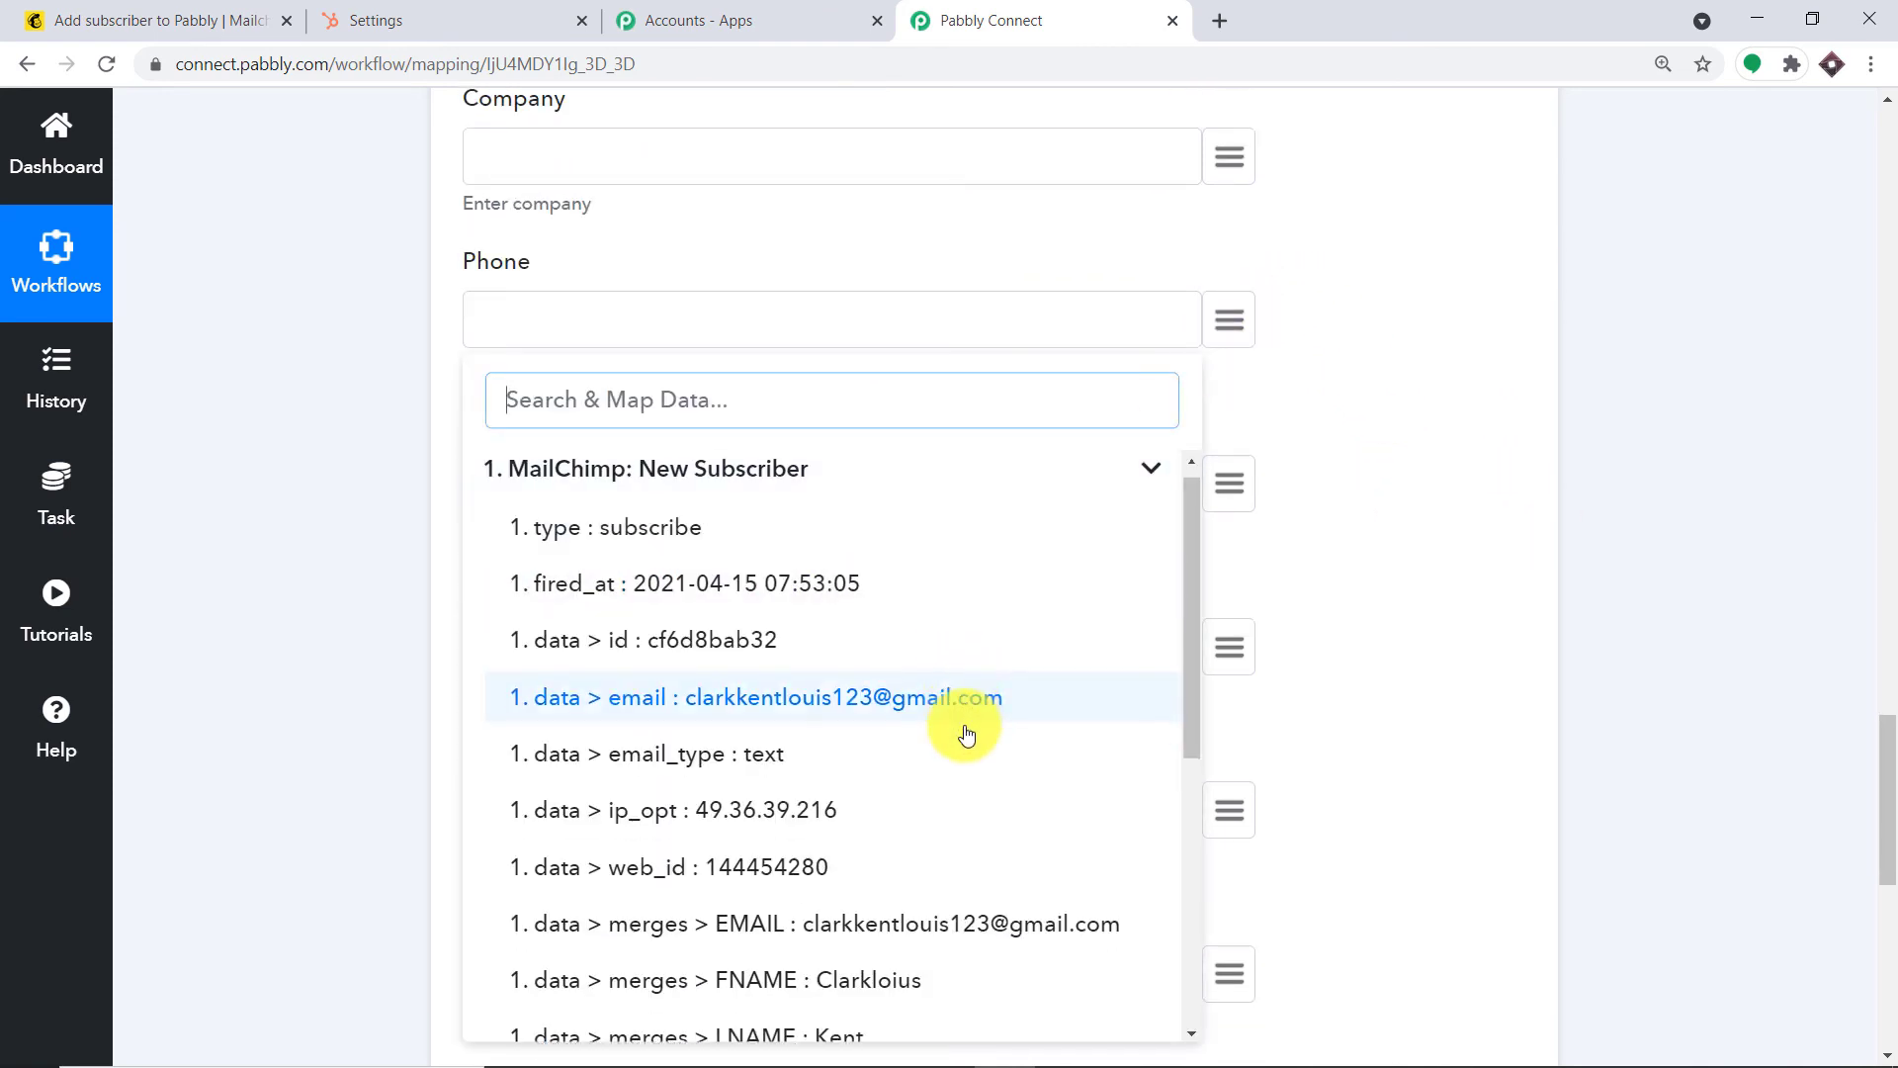
{"action": "scroll", "coordinate": [969, 791], "scroll_direction": "down", "scroll_amount": 5}
{"action": "scroll", "coordinate": [974, 833], "scroll_direction": "down", "scroll_amount": 2}
{"action": "left_click", "coordinate": [933, 899]}
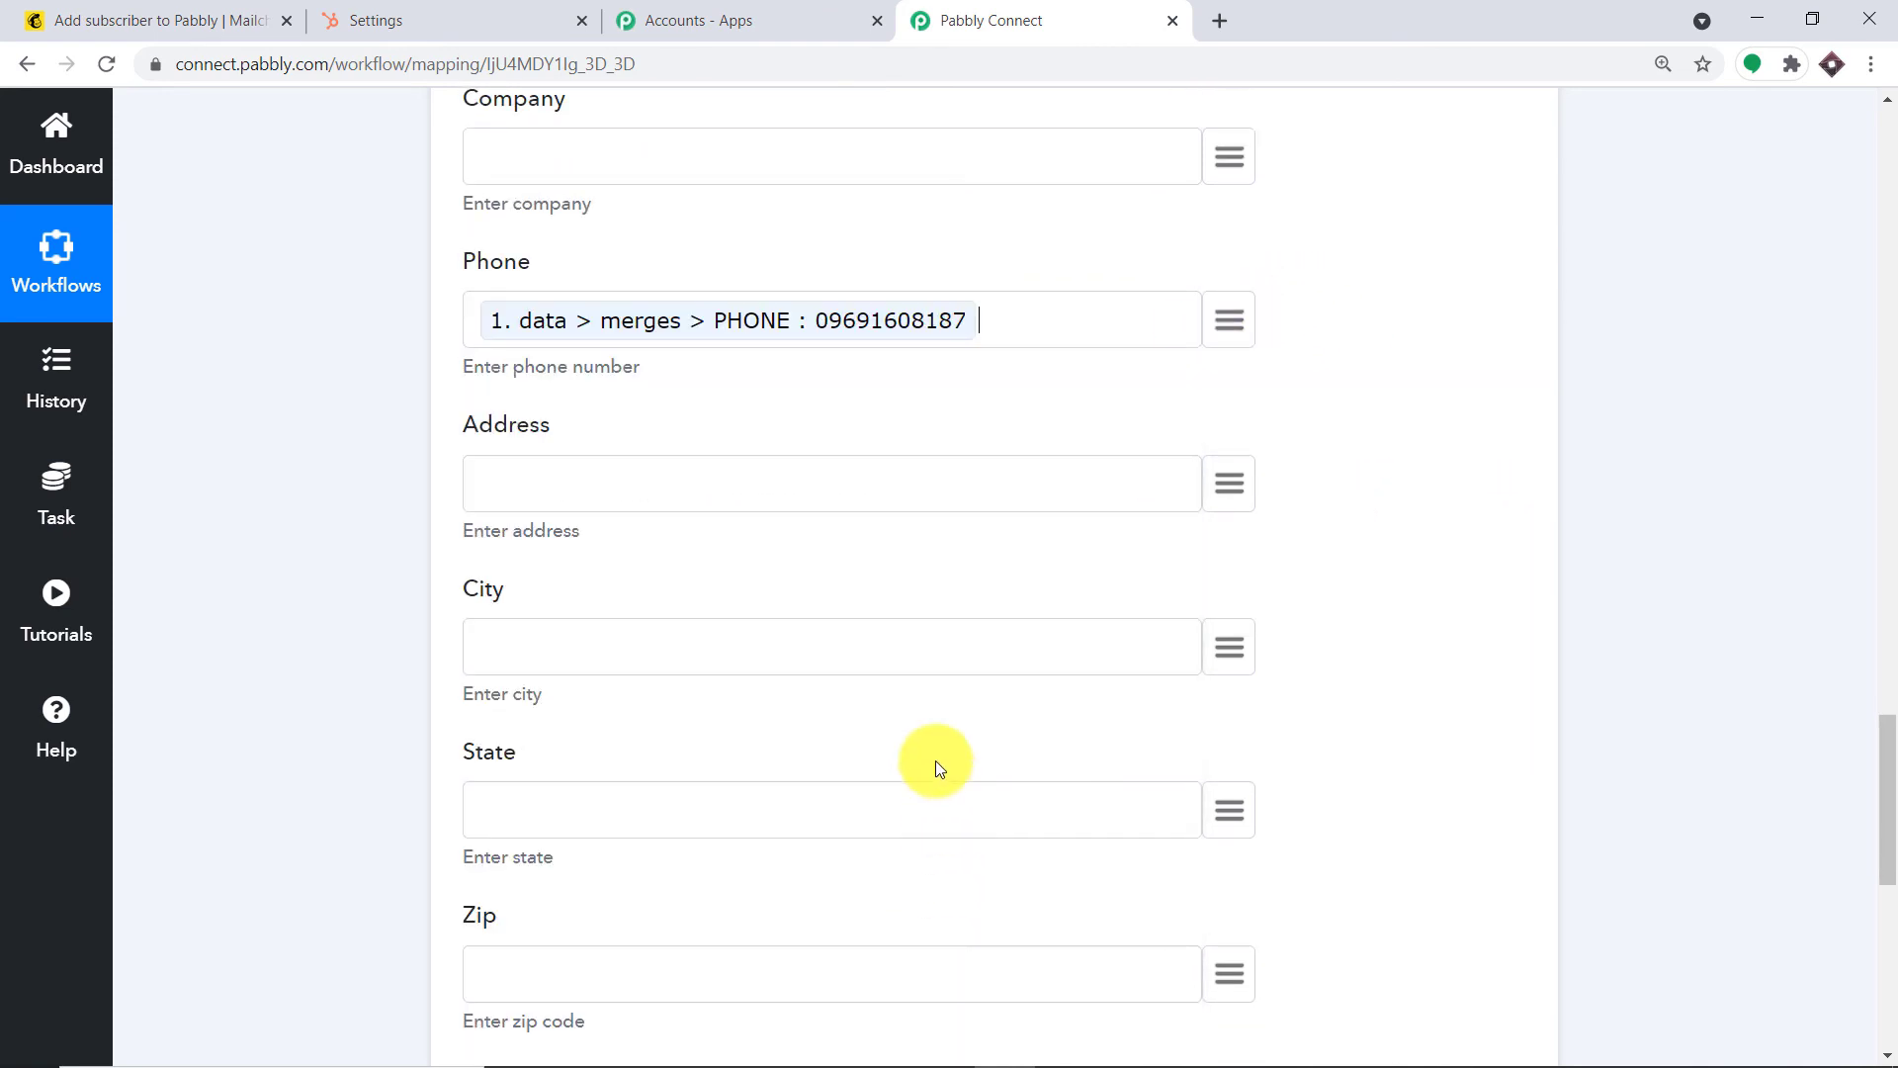
{"action": "scroll", "coordinate": [939, 751], "scroll_direction": "down", "scroll_amount": 2}
{"action": "scroll", "coordinate": [956, 692], "scroll_direction": "down", "scroll_amount": 1}
{"action": "left_click", "coordinate": [1196, 258]}
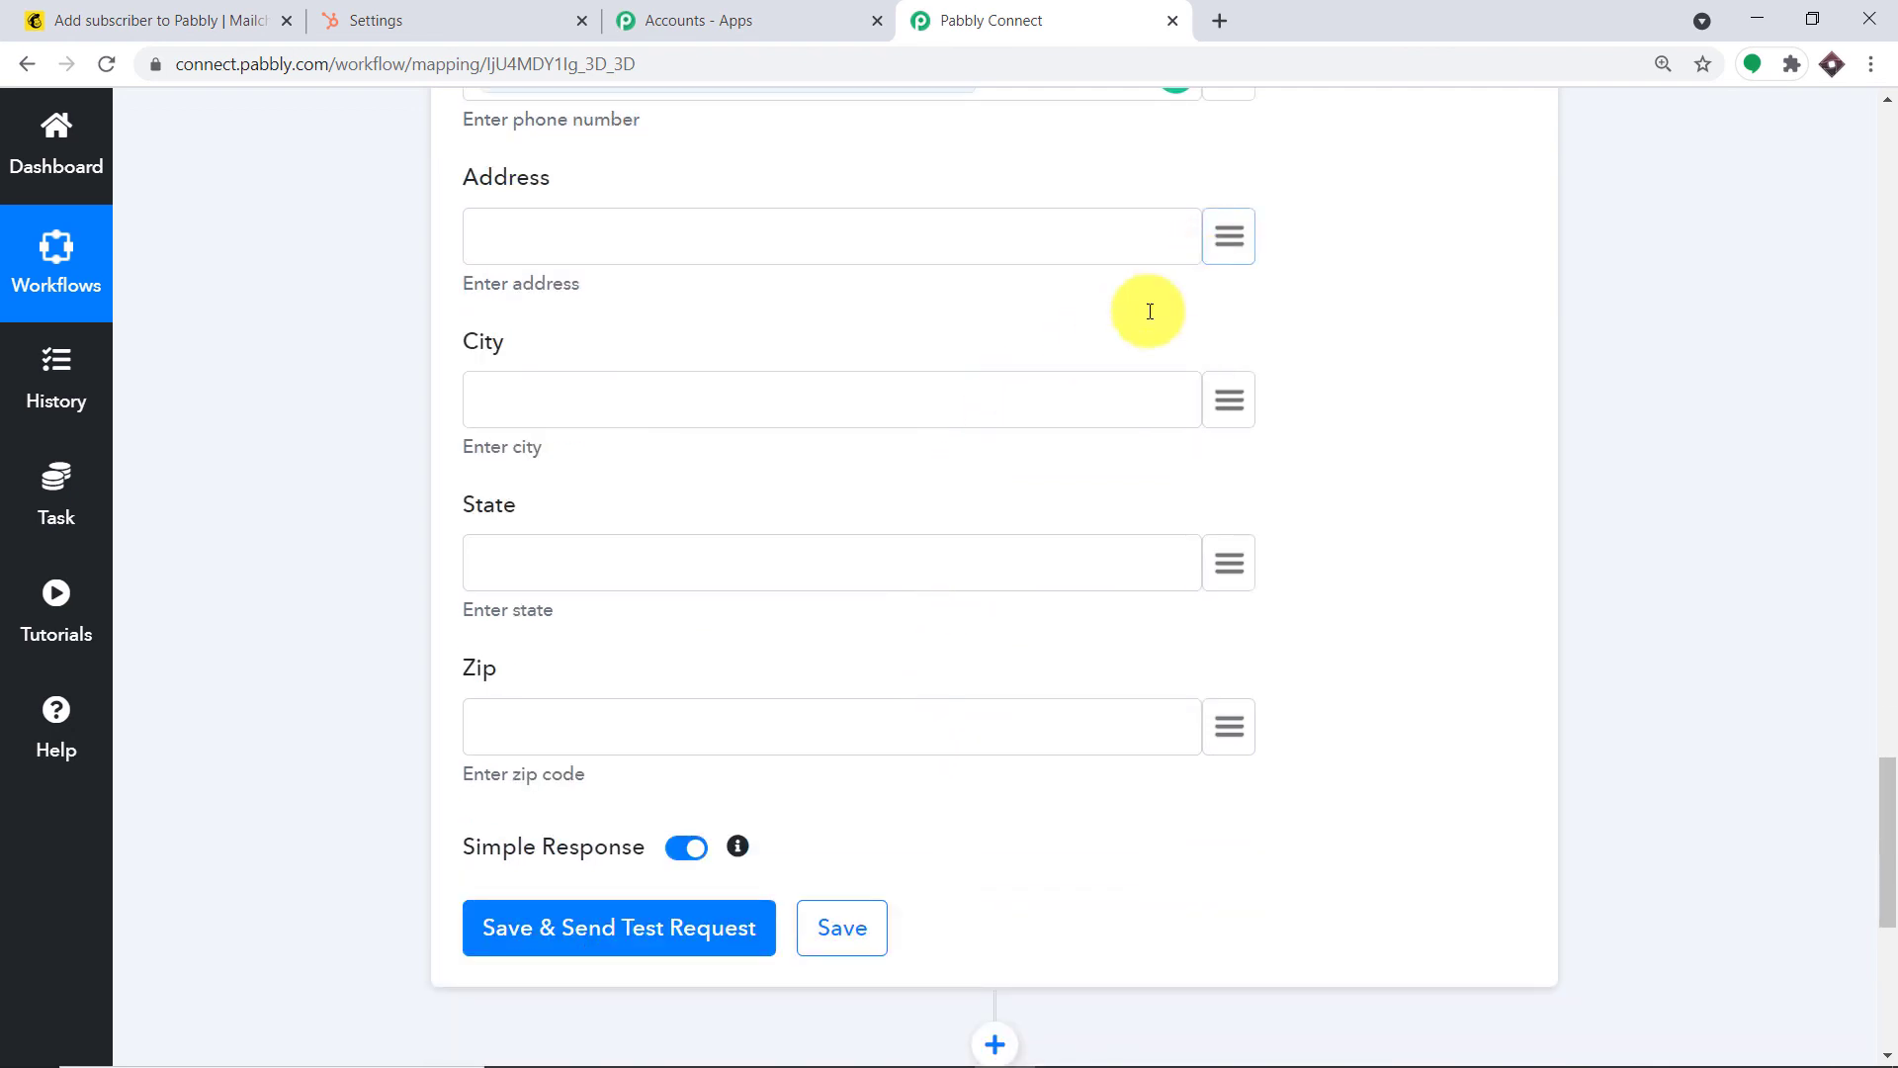
{"action": "left_click", "coordinate": [692, 423]}
{"action": "scroll", "coordinate": [874, 774], "scroll_direction": "down", "scroll_amount": 4}
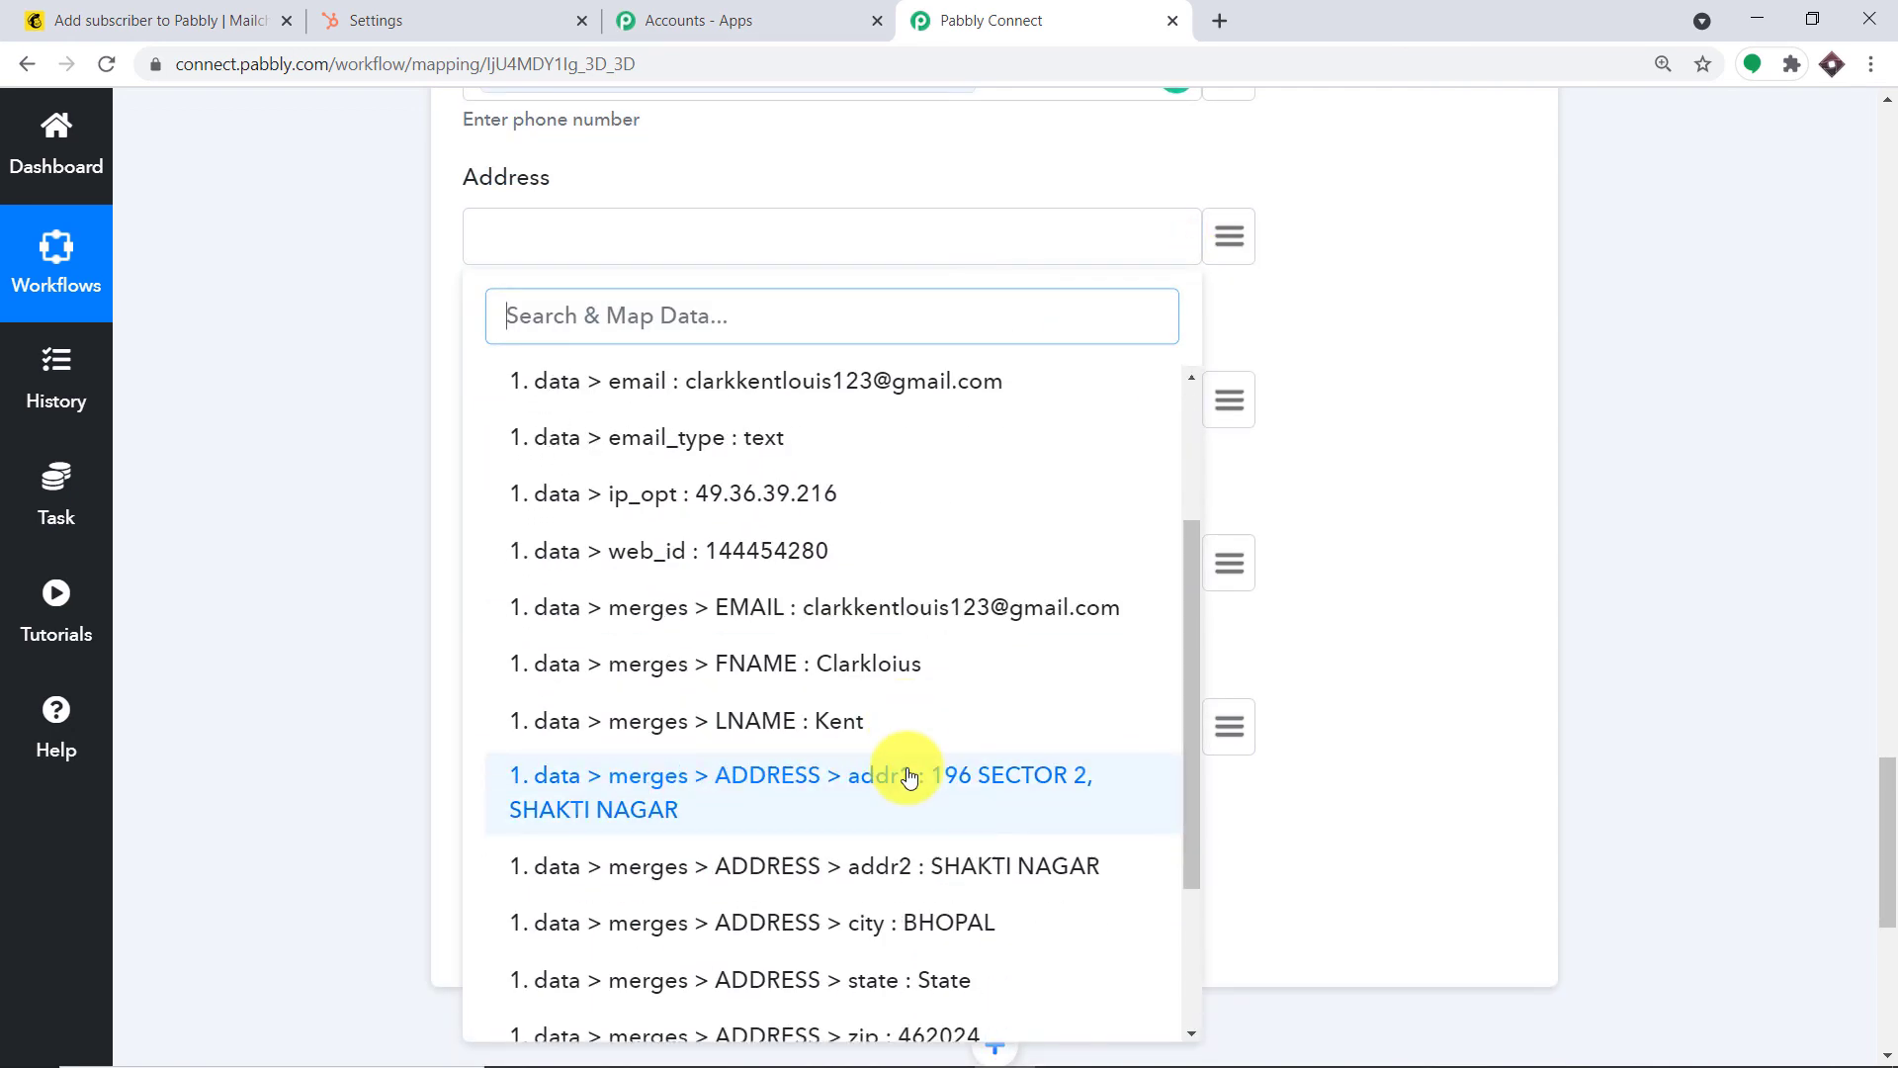
{"action": "left_click", "coordinate": [793, 653]}
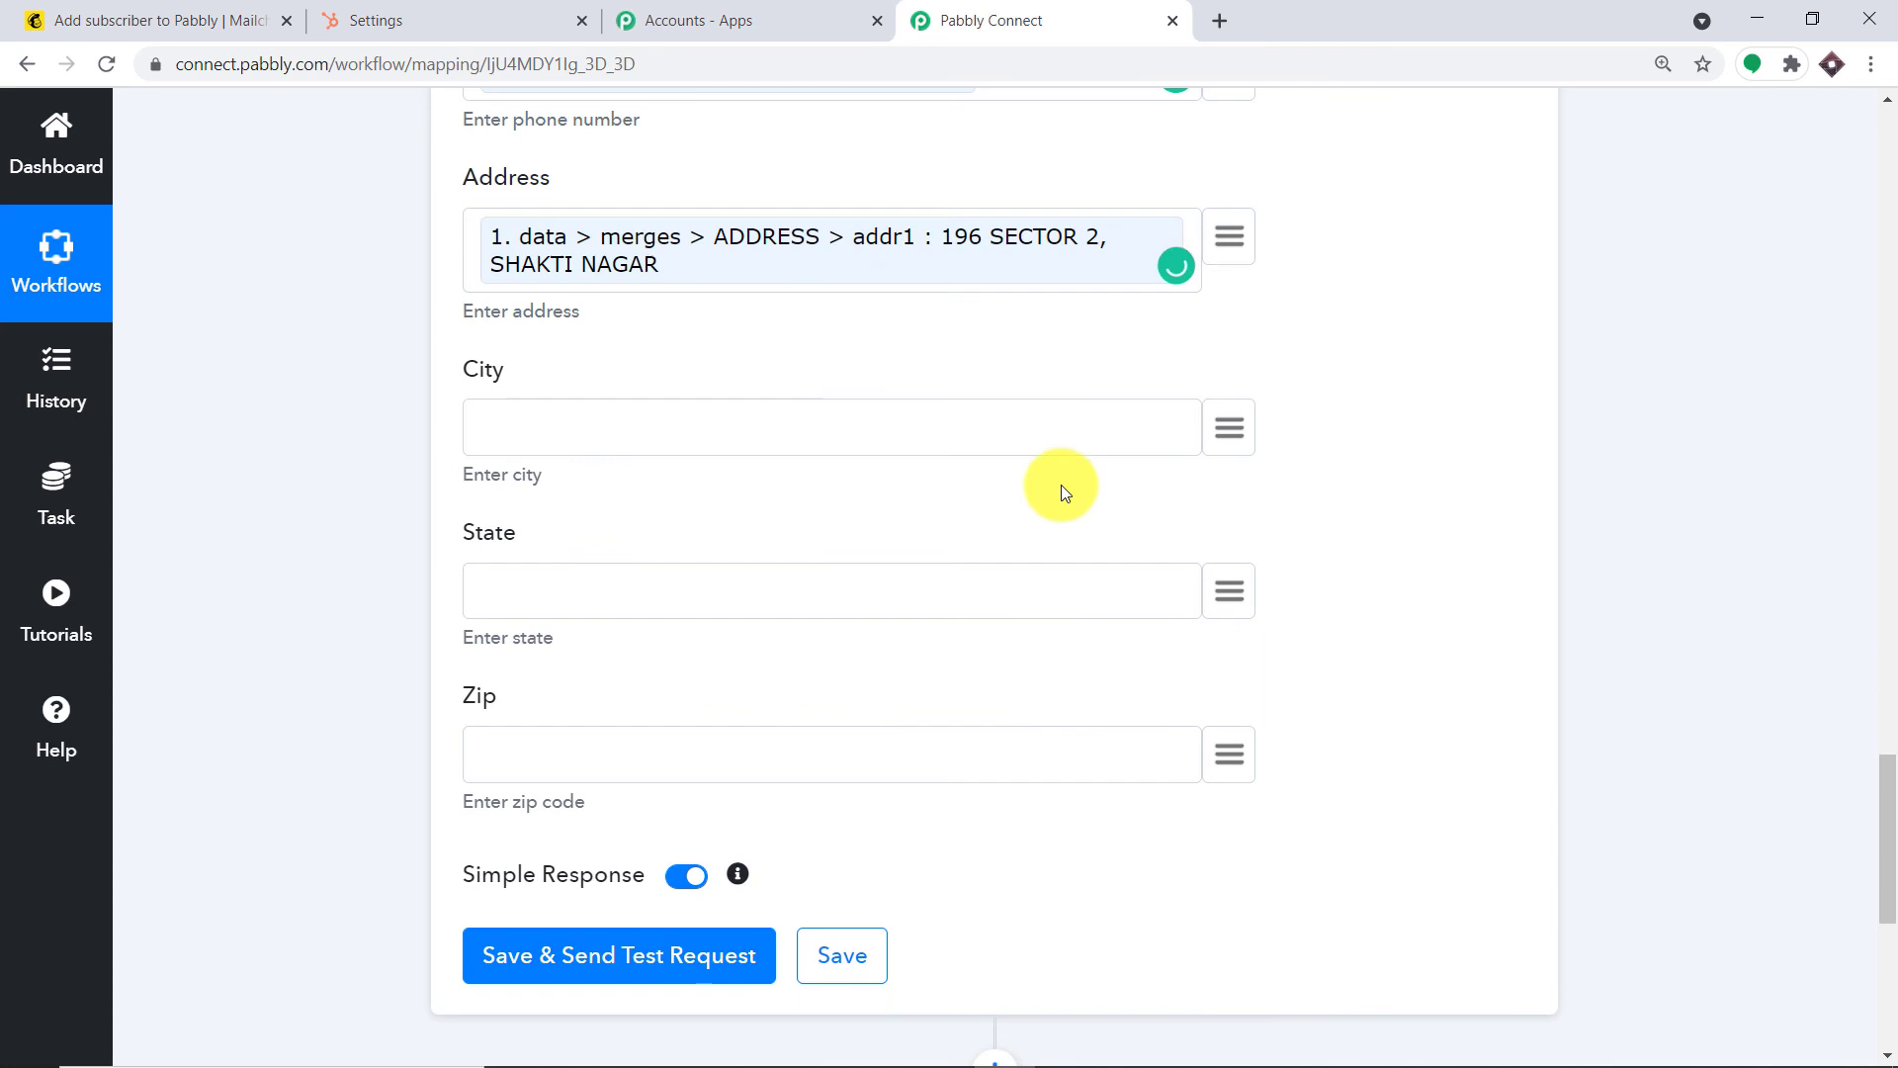
Map the subscriber's city (BHOPAL) into City and state into State
{"action": "left_click", "coordinate": [1232, 409]}
{"action": "left_click", "coordinate": [775, 614]}
{"action": "scroll", "coordinate": [869, 788], "scroll_direction": "down", "scroll_amount": 3}
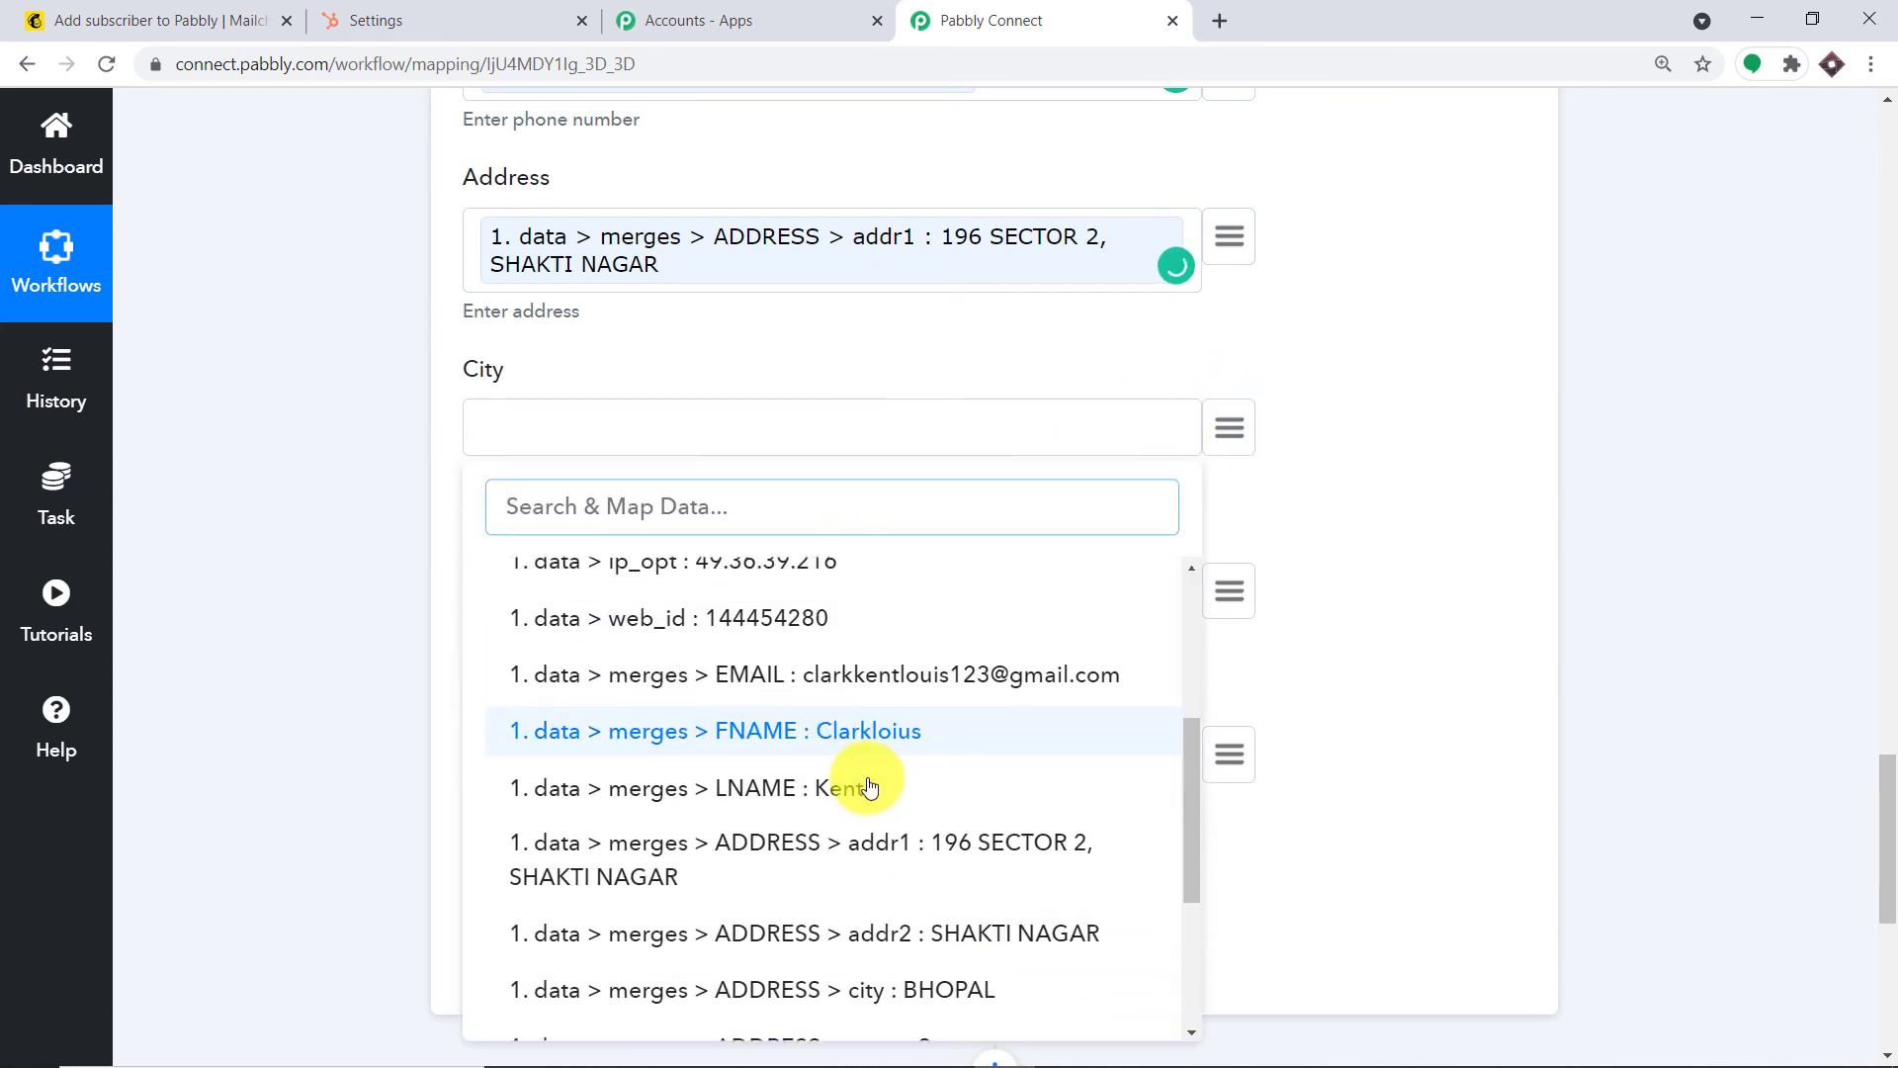
{"action": "scroll", "coordinate": [869, 788], "scroll_direction": "down", "scroll_amount": 5}
{"action": "left_click", "coordinate": [974, 741]}
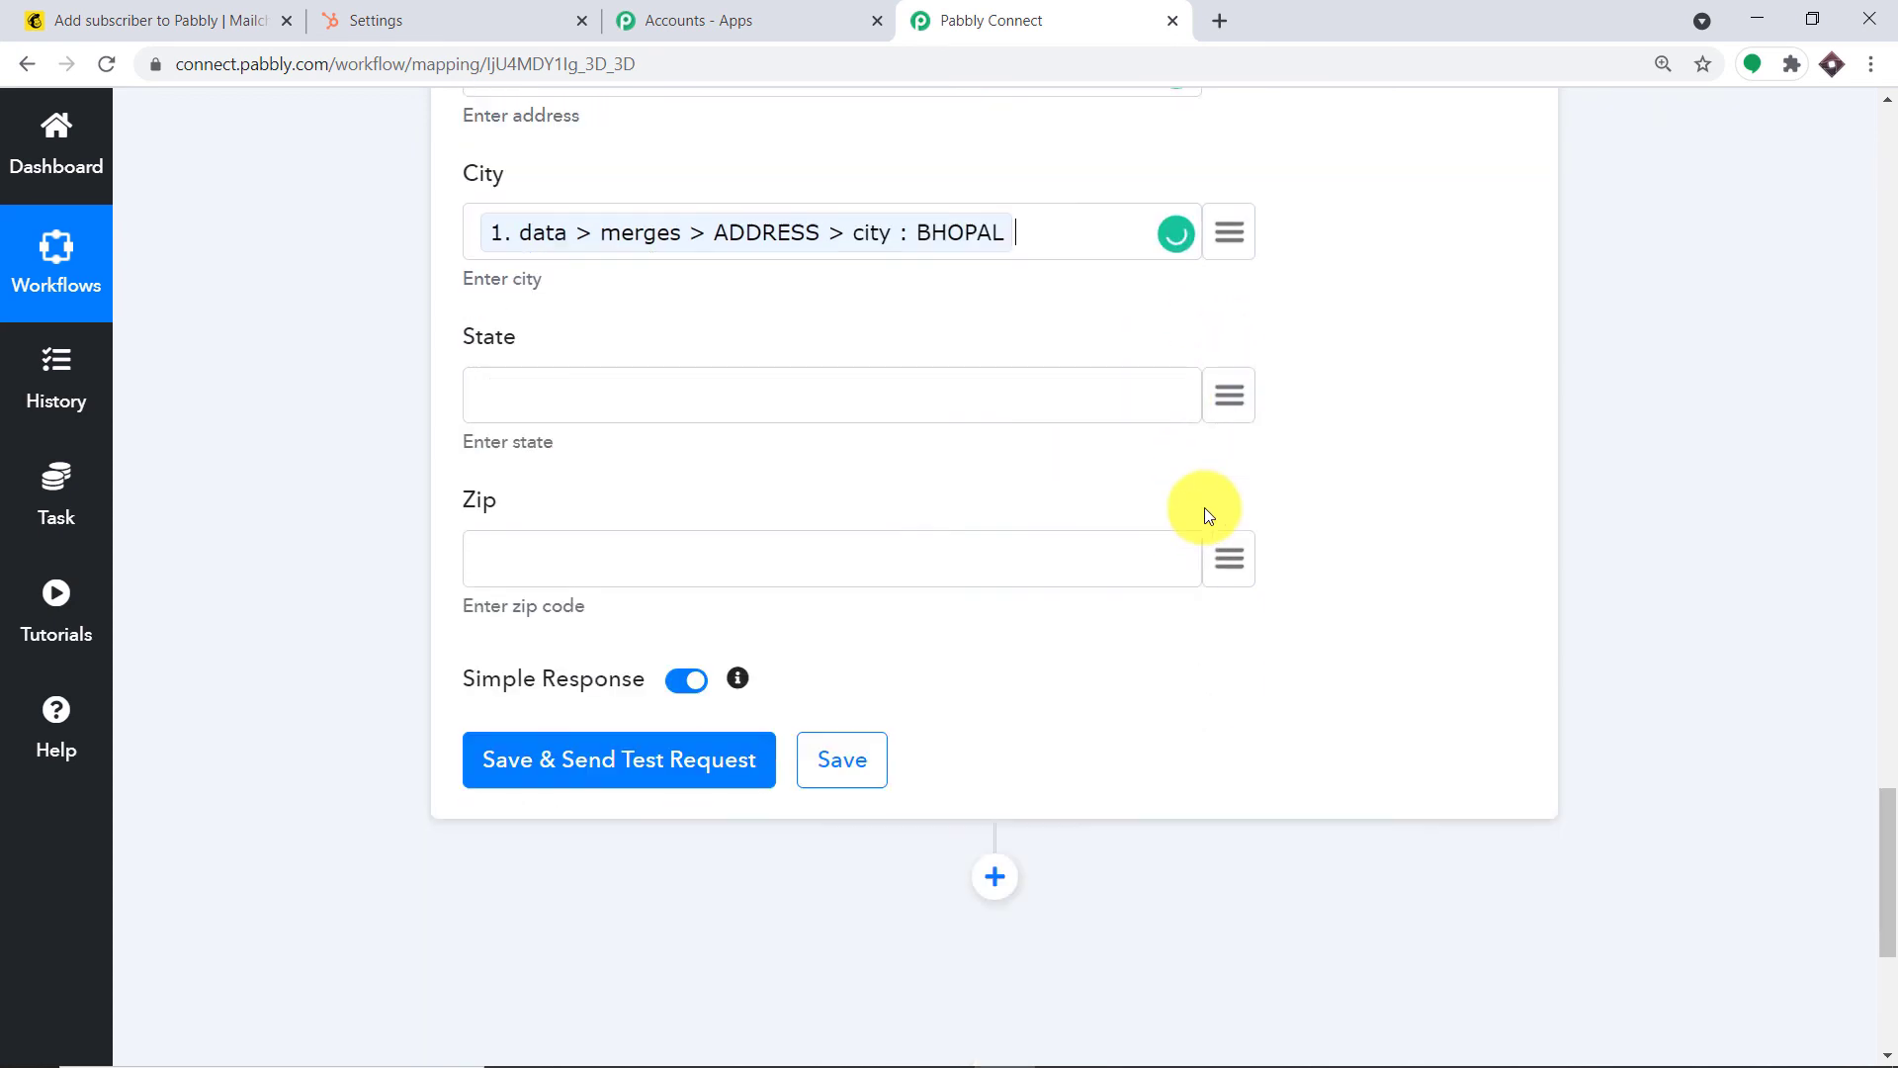
{"action": "scroll", "coordinate": [1204, 514], "scroll_direction": "down", "scroll_amount": 1}
{"action": "left_click", "coordinate": [1229, 341]}
{"action": "left_click", "coordinate": [697, 519]}
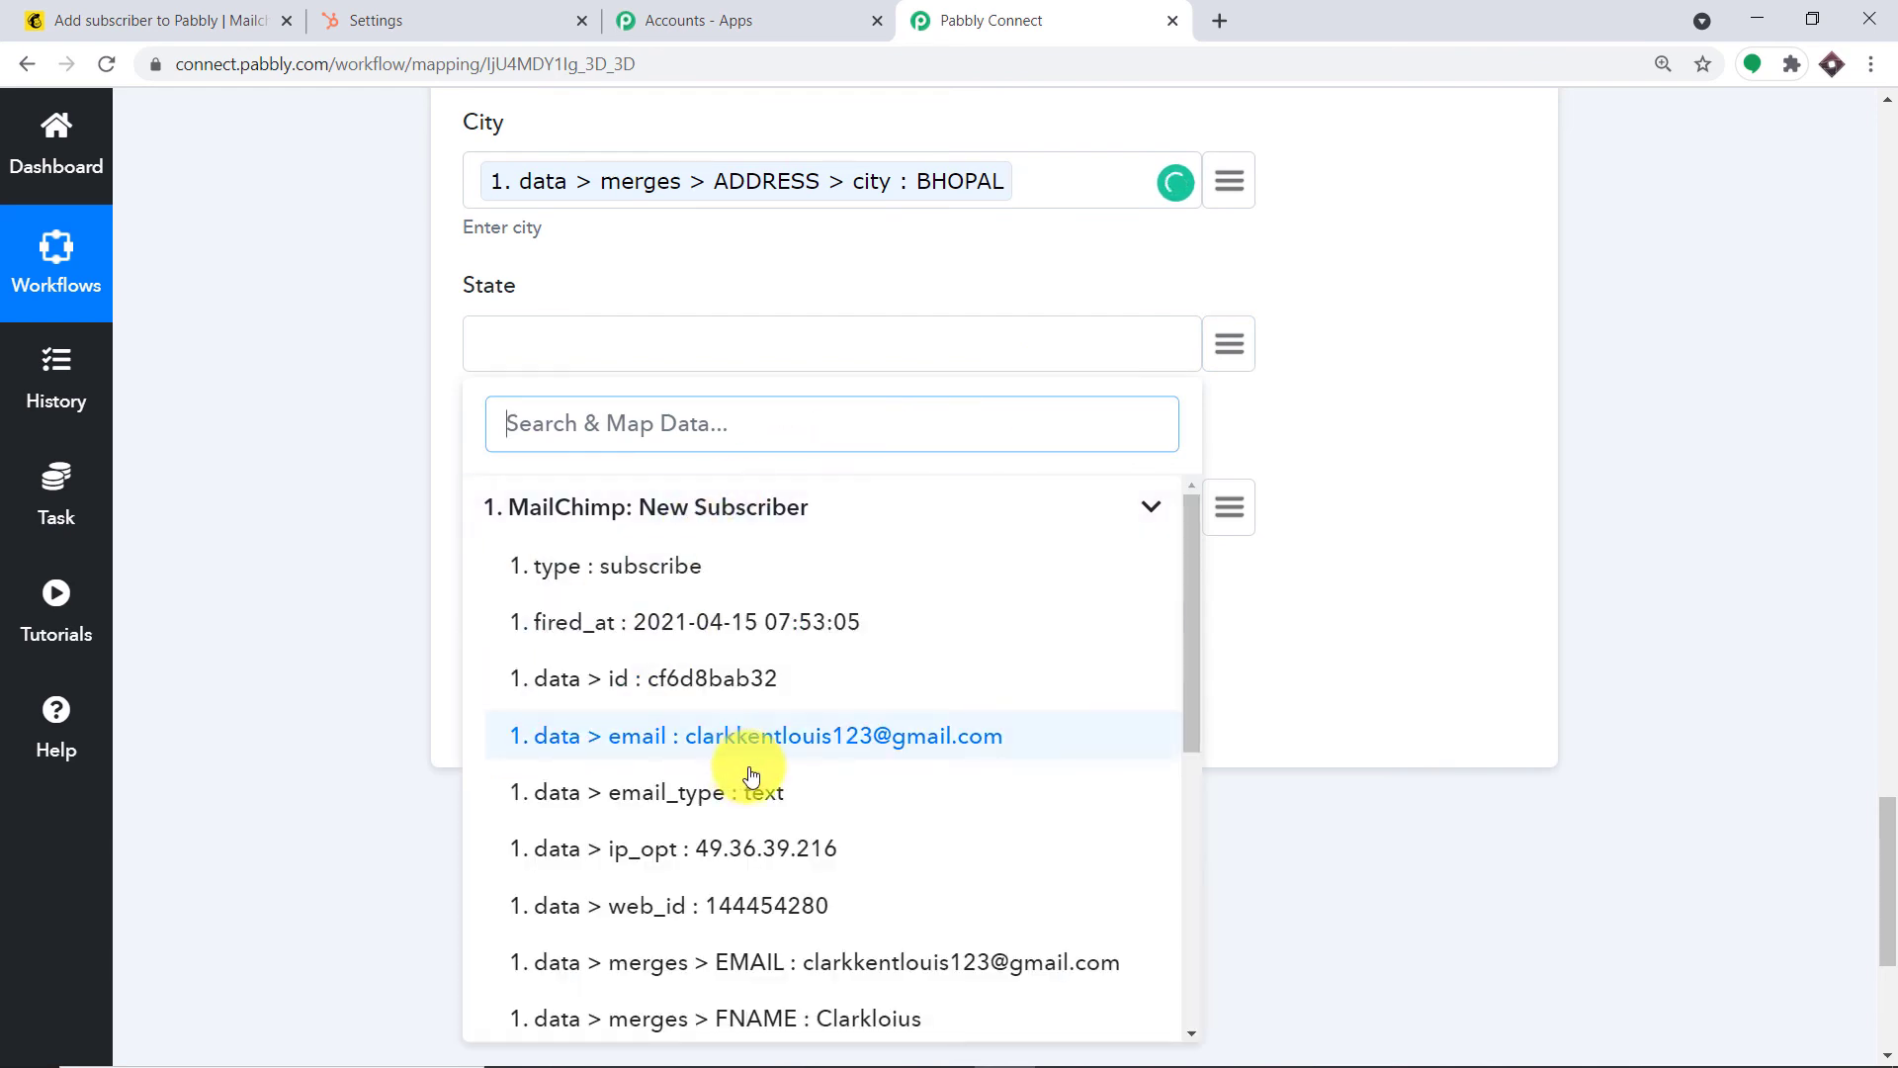
{"action": "scroll", "coordinate": [791, 790], "scroll_direction": "down", "scroll_amount": 6}
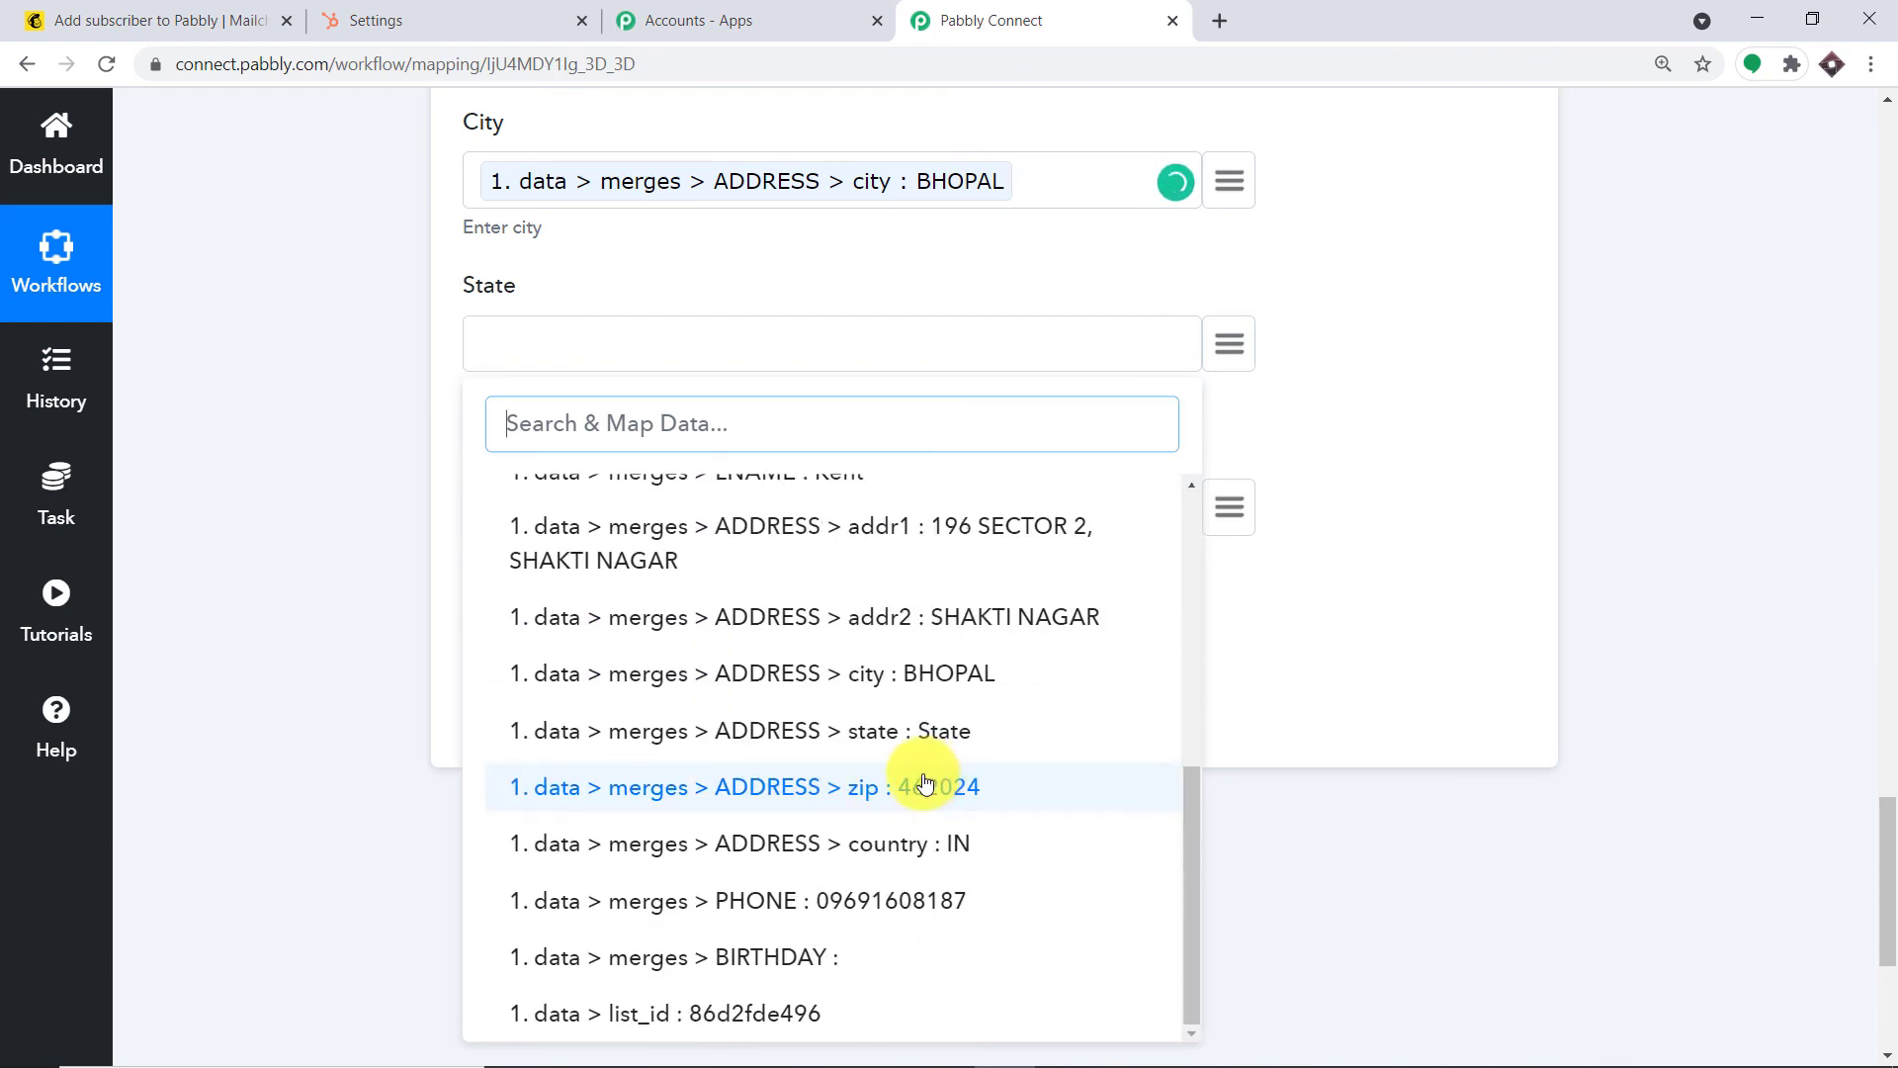
{"action": "left_click", "coordinate": [927, 730]}
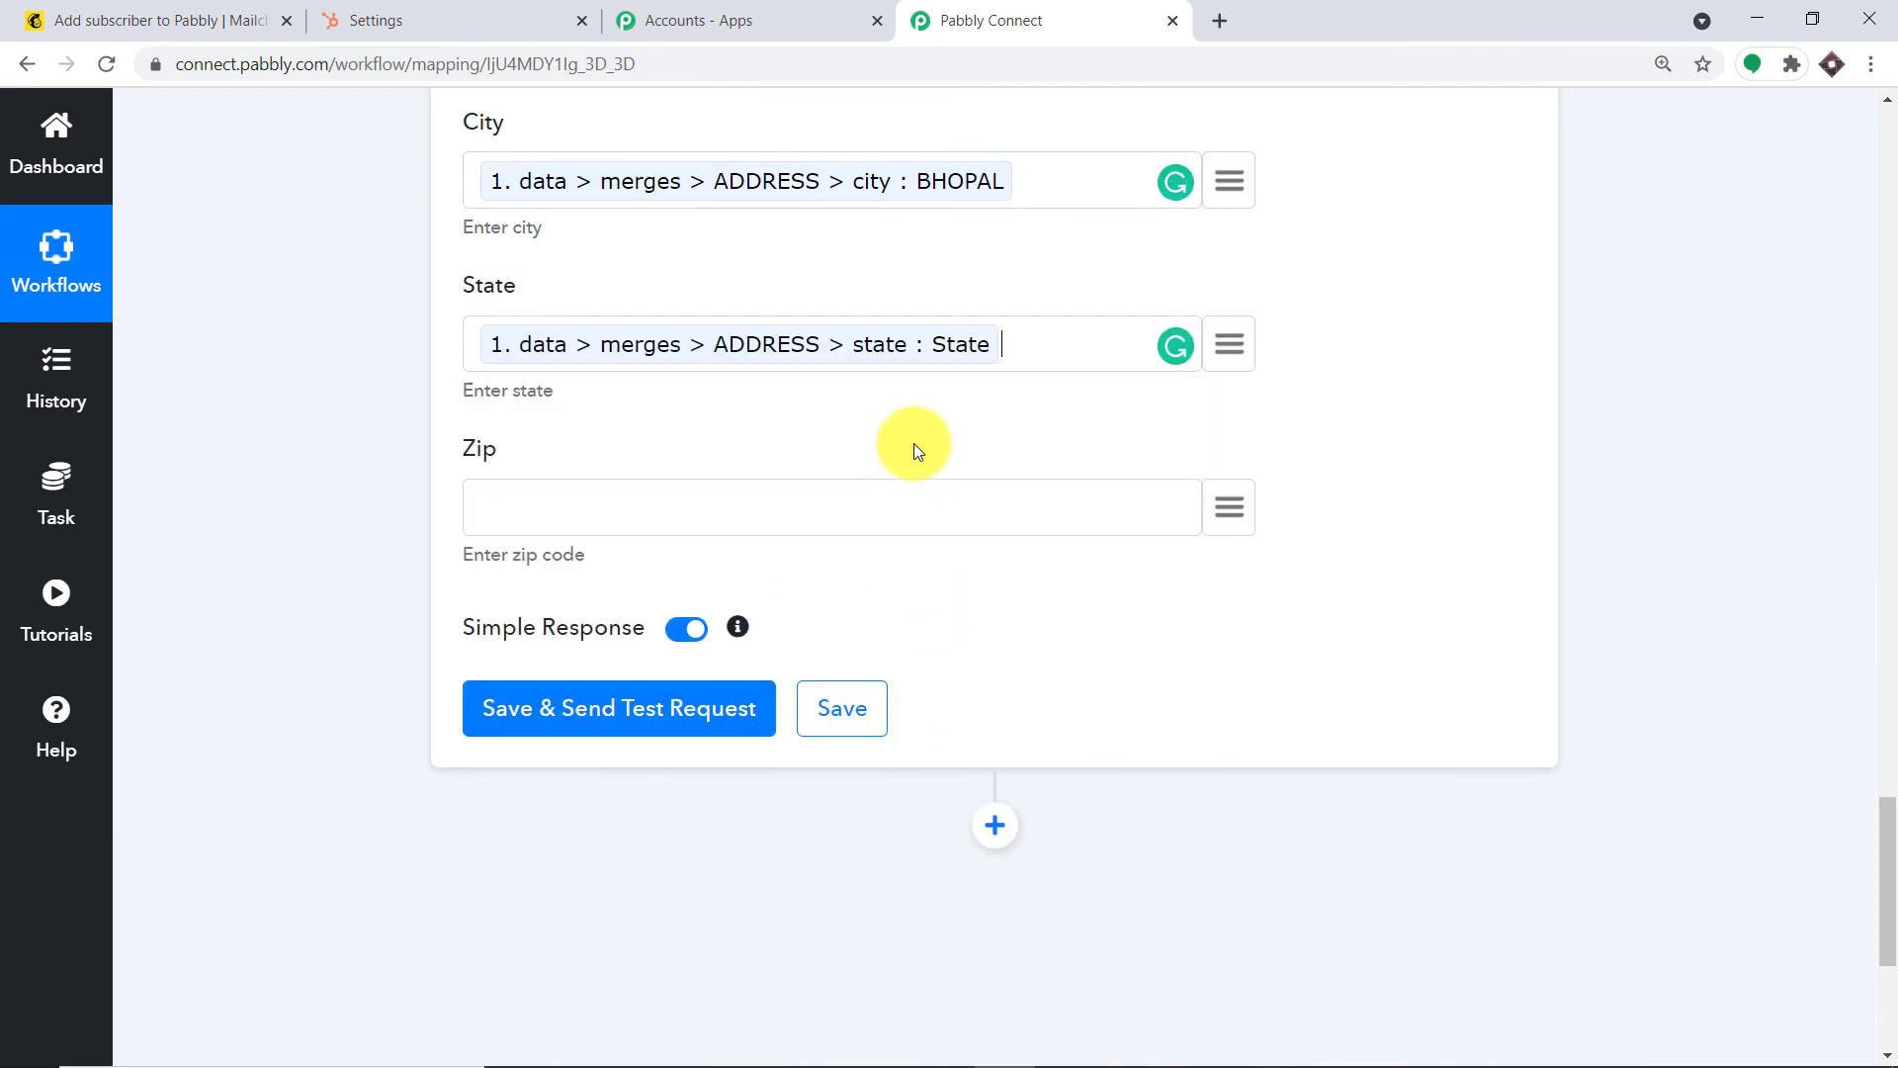
{"action": "scroll", "coordinate": [1175, 285], "scroll_direction": "down", "scroll_amount": 2}
Map the subscriber's zip 462024 into Zip and review the completed mappings
{"action": "left_click", "coordinate": [1213, 284]}
{"action": "left_click", "coordinate": [665, 432]}
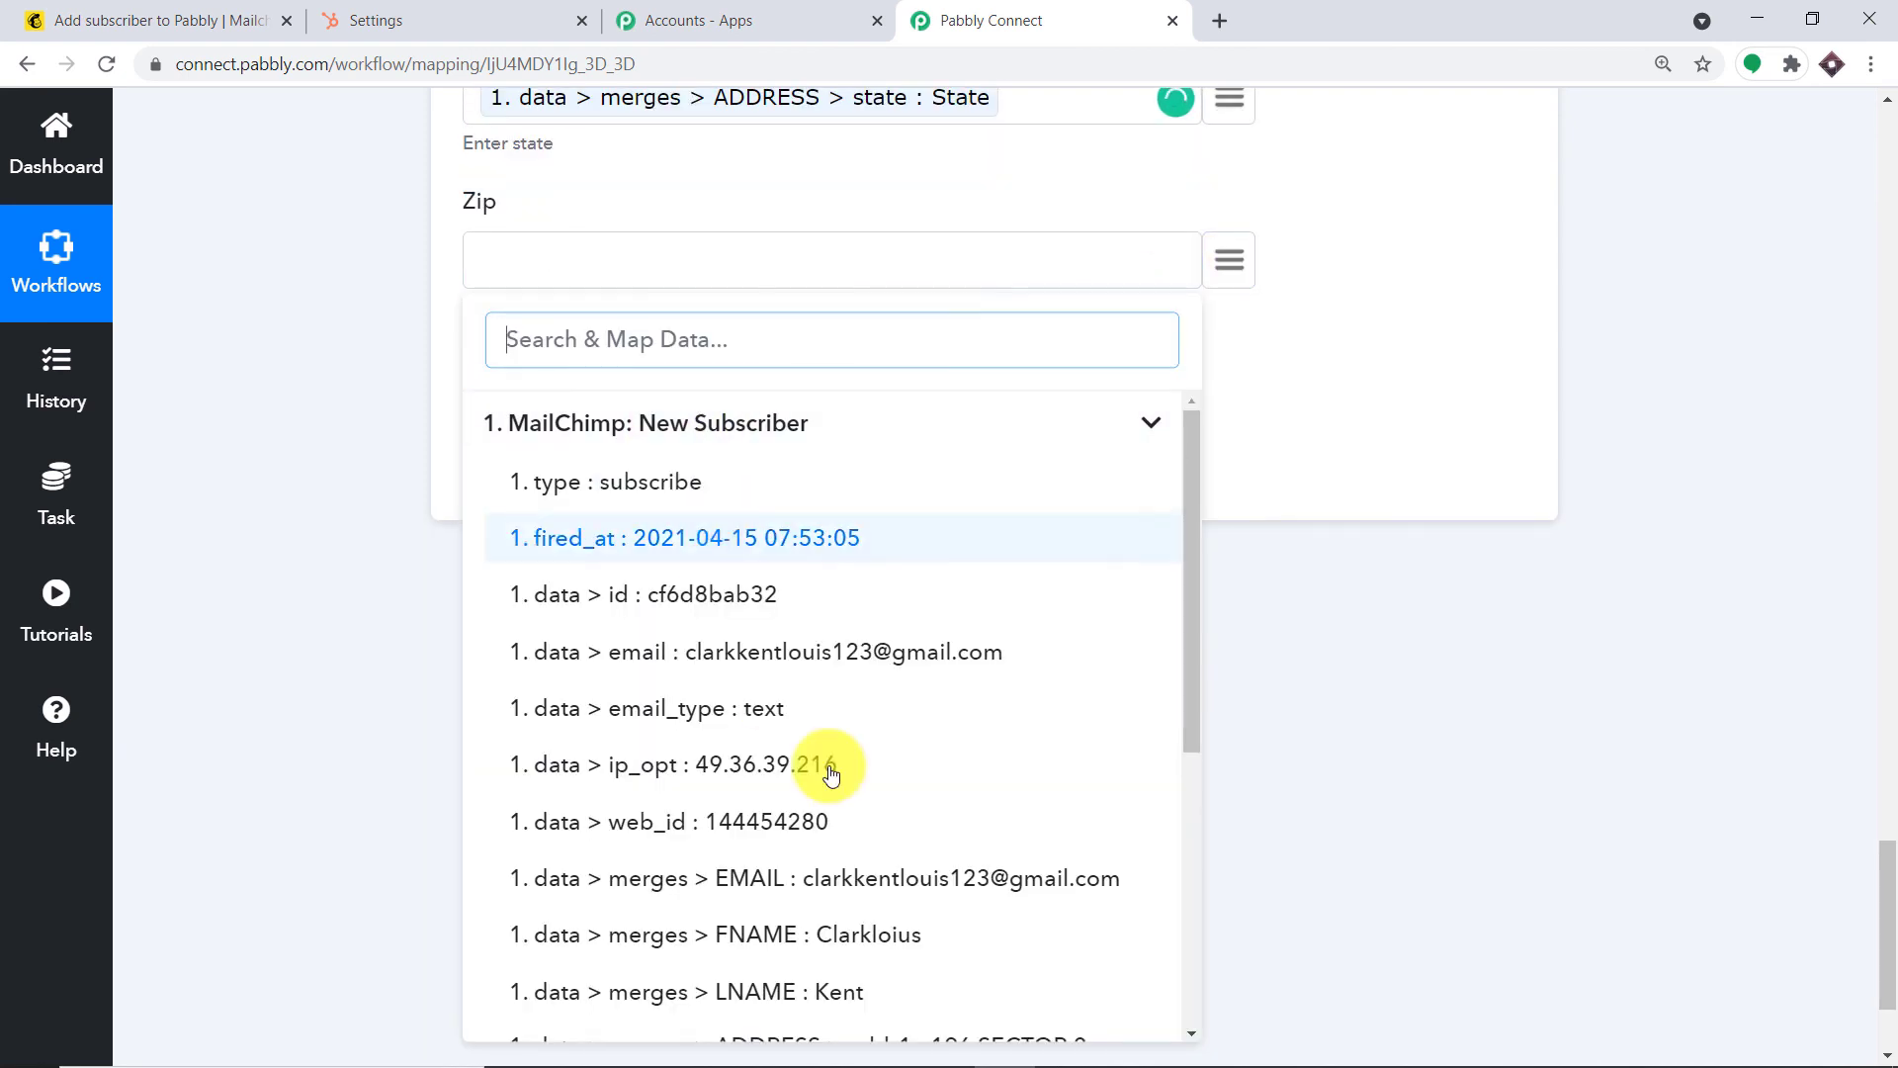
{"action": "scroll", "coordinate": [870, 841], "scroll_direction": "down", "scroll_amount": 4}
{"action": "left_click", "coordinate": [848, 934]}
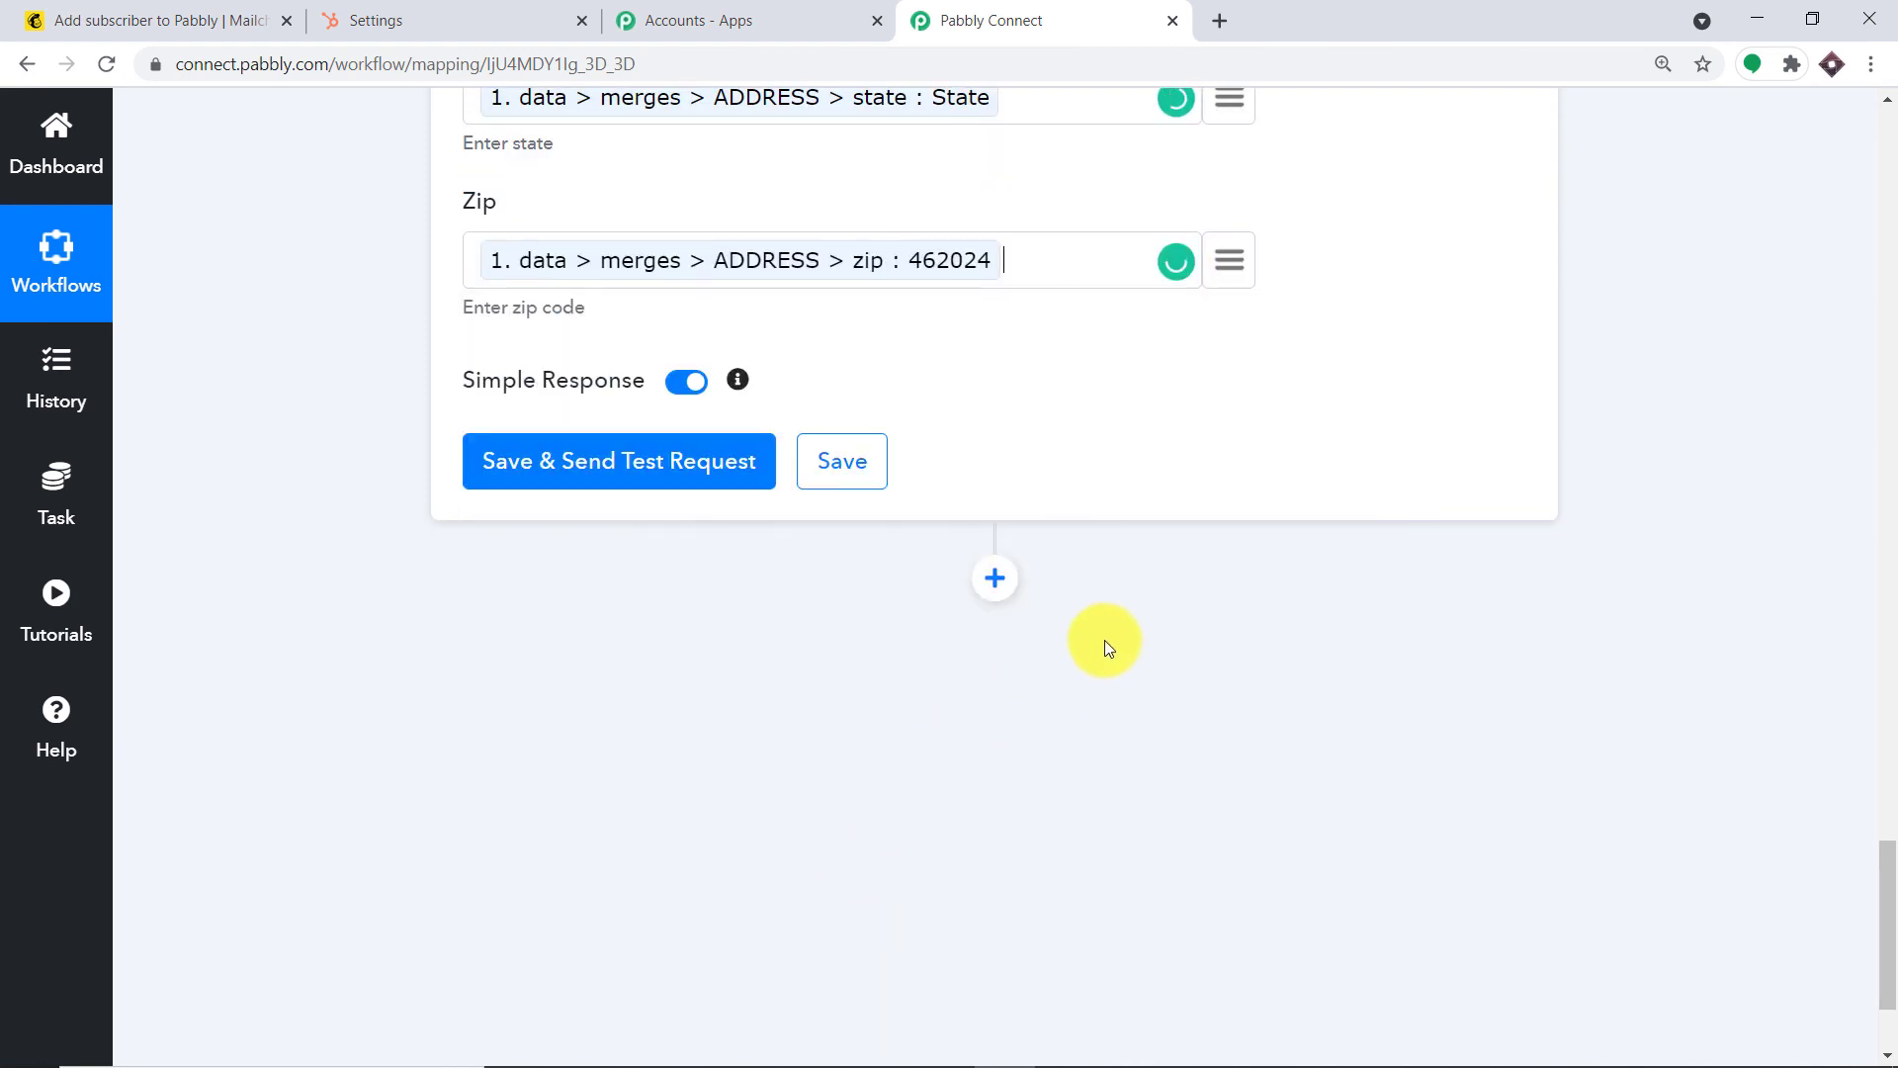
{"action": "scroll", "coordinate": [1107, 633], "scroll_direction": "up", "scroll_amount": 9}
{"action": "scroll", "coordinate": [1114, 602], "scroll_direction": "up", "scroll_amount": 12}
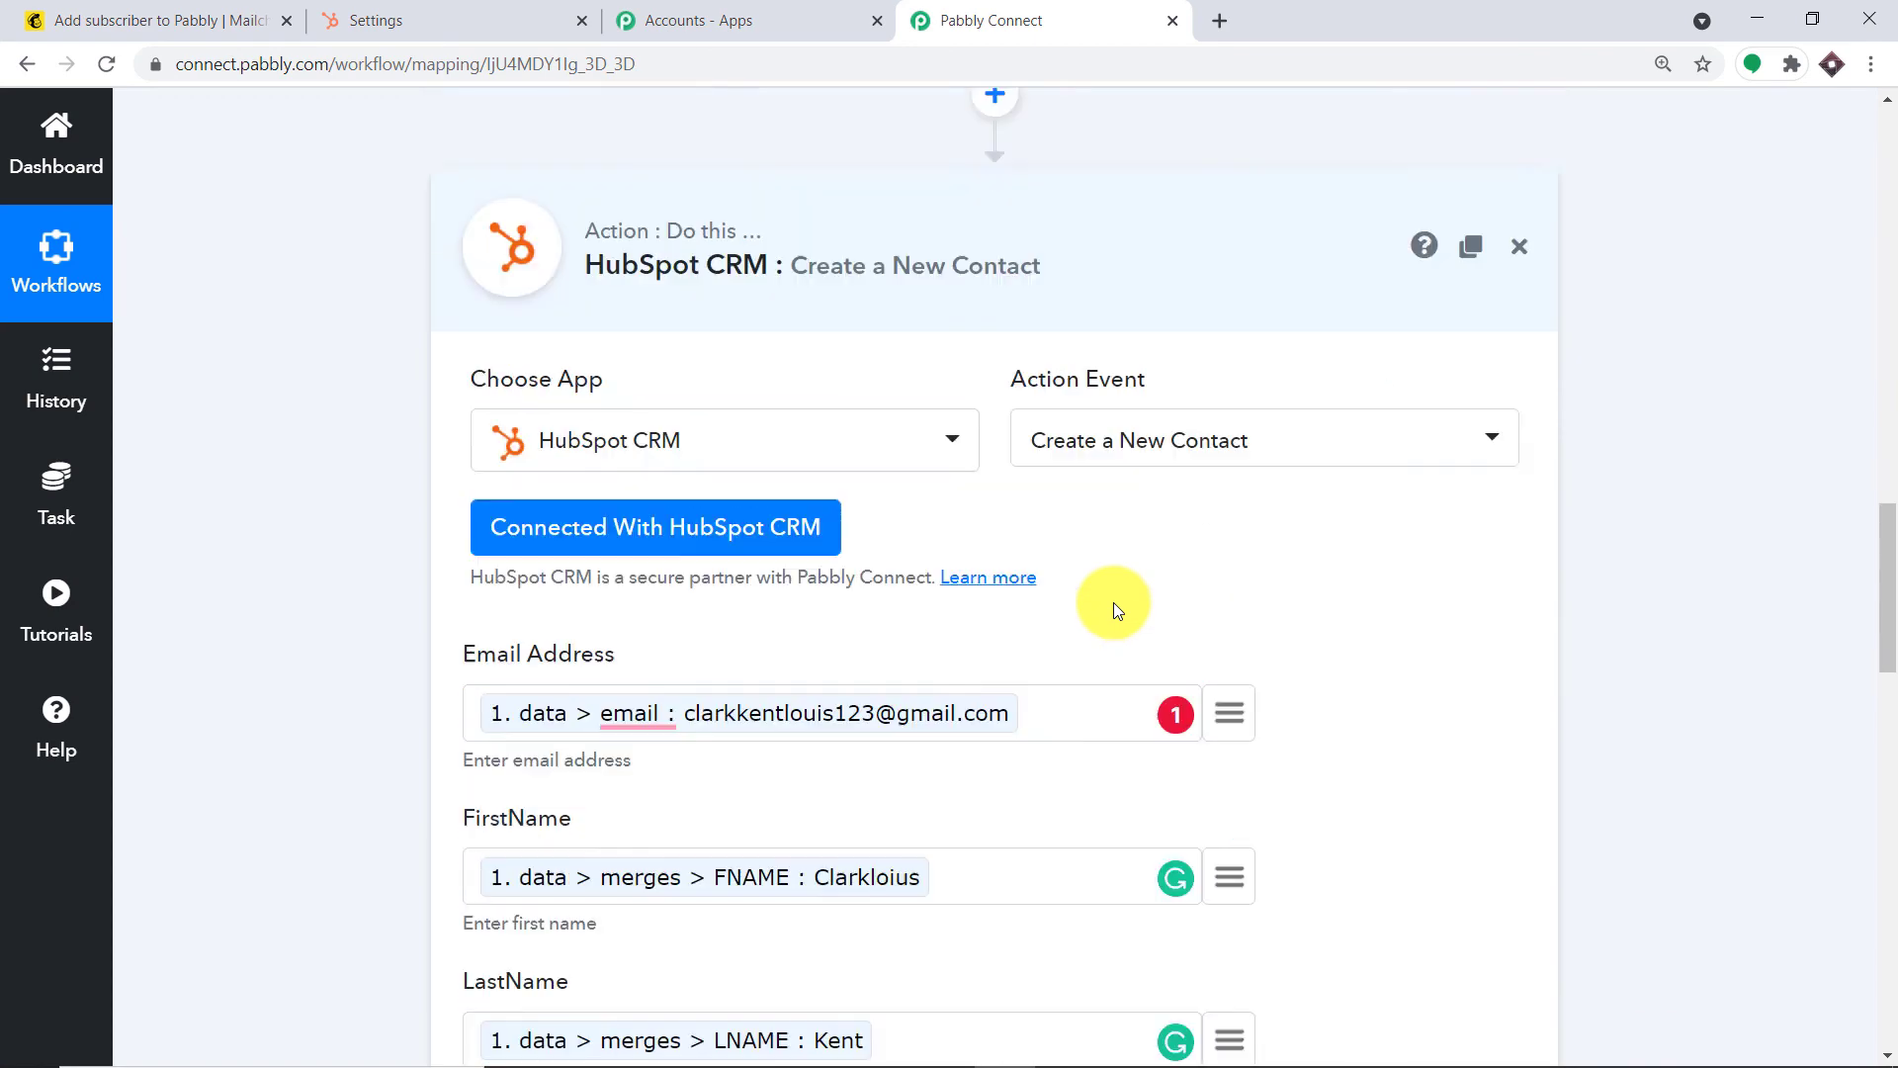
{"action": "scroll", "coordinate": [1088, 603], "scroll_direction": "down", "scroll_amount": 5}
{"action": "scroll", "coordinate": [1088, 605], "scroll_direction": "down", "scroll_amount": 15}
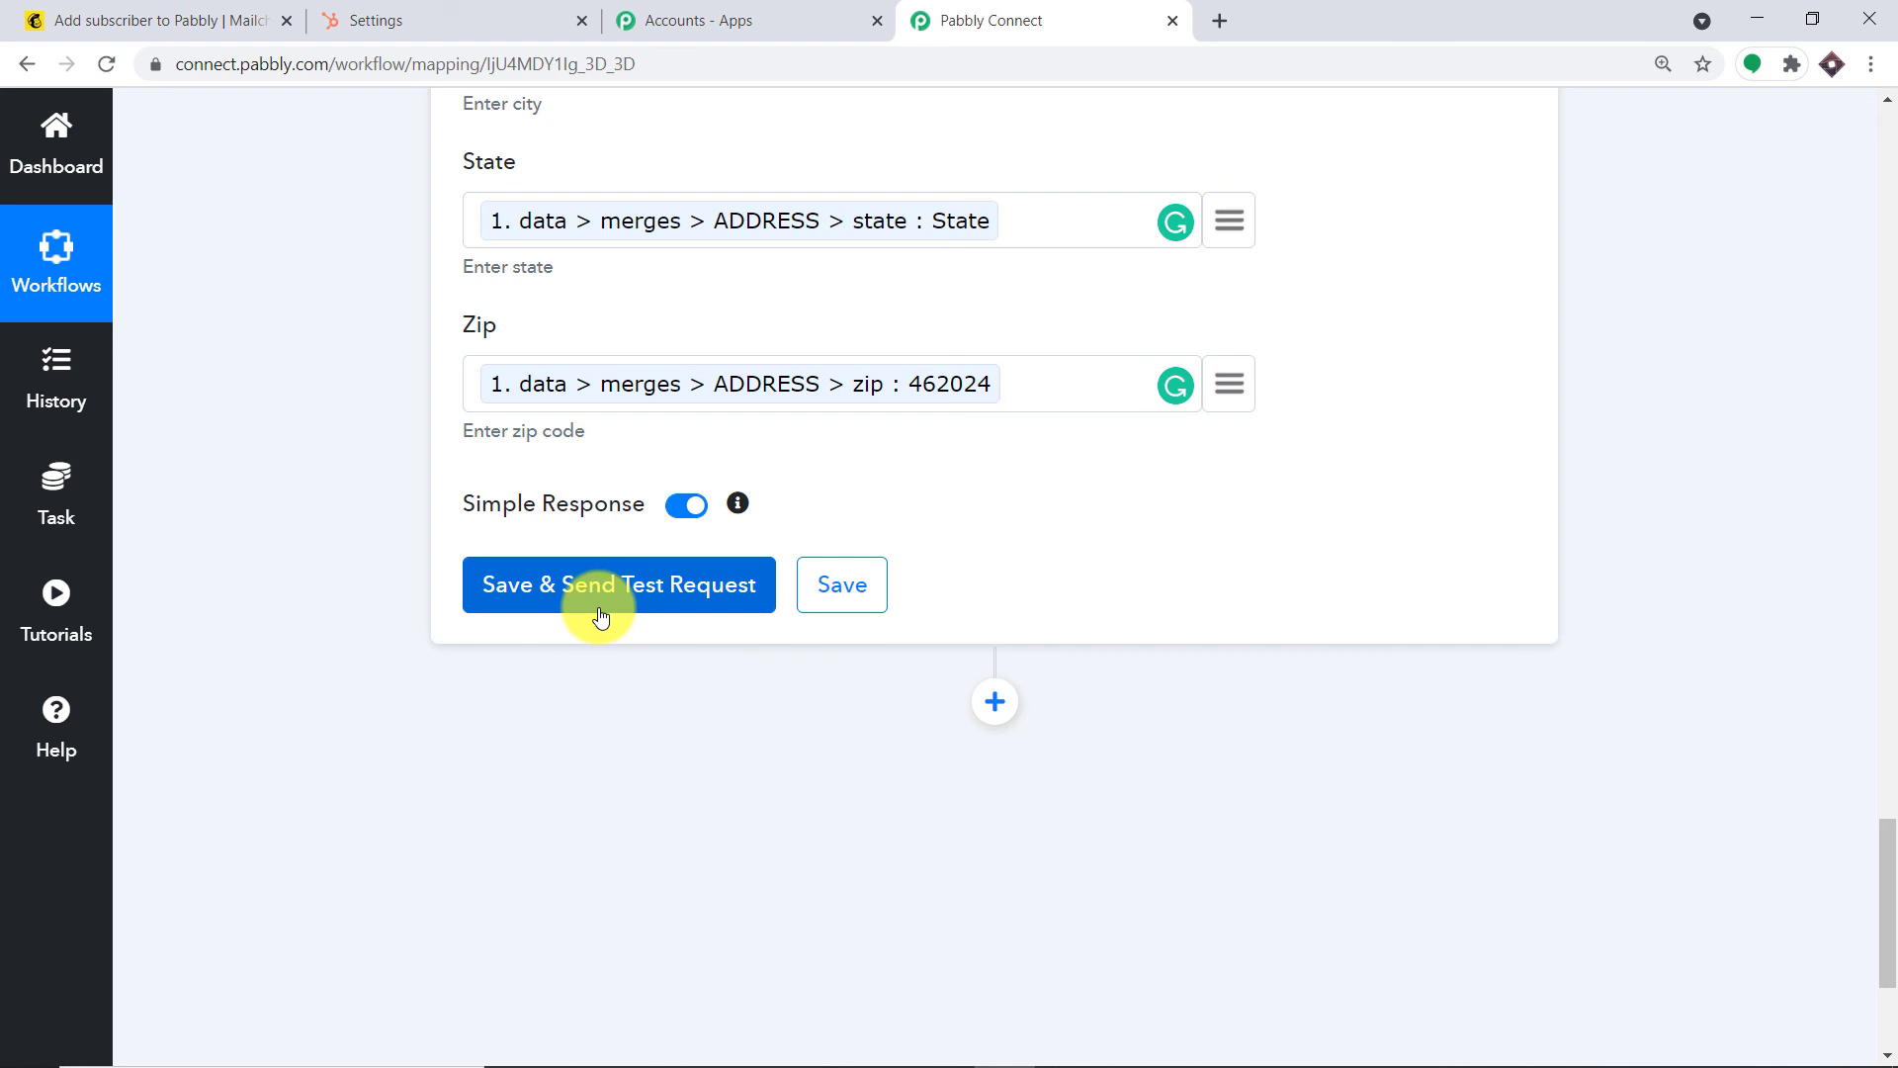
Save the HubSpot action and send a test request, confirming a new contact with zip 462024
{"action": "left_click", "coordinate": [600, 615]}
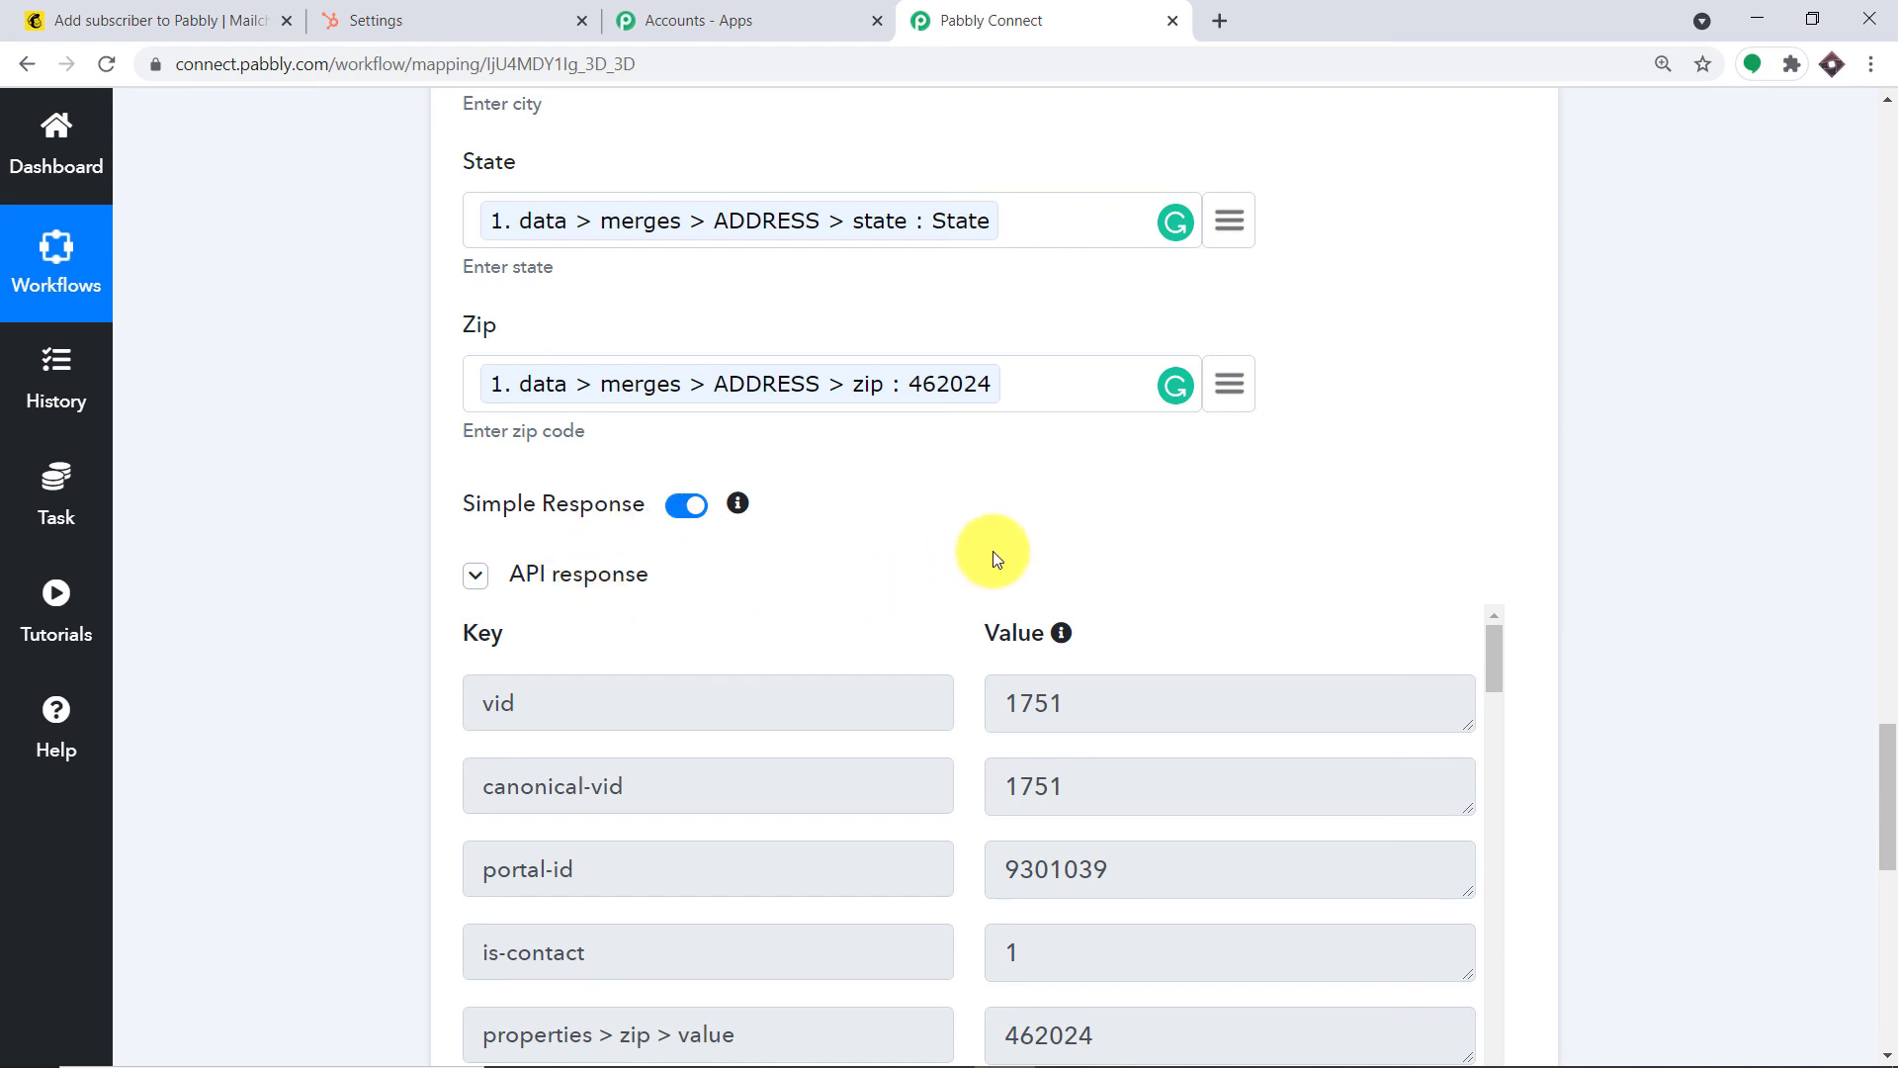
{"action": "scroll", "coordinate": [978, 571], "scroll_direction": "up", "scroll_amount": 14}
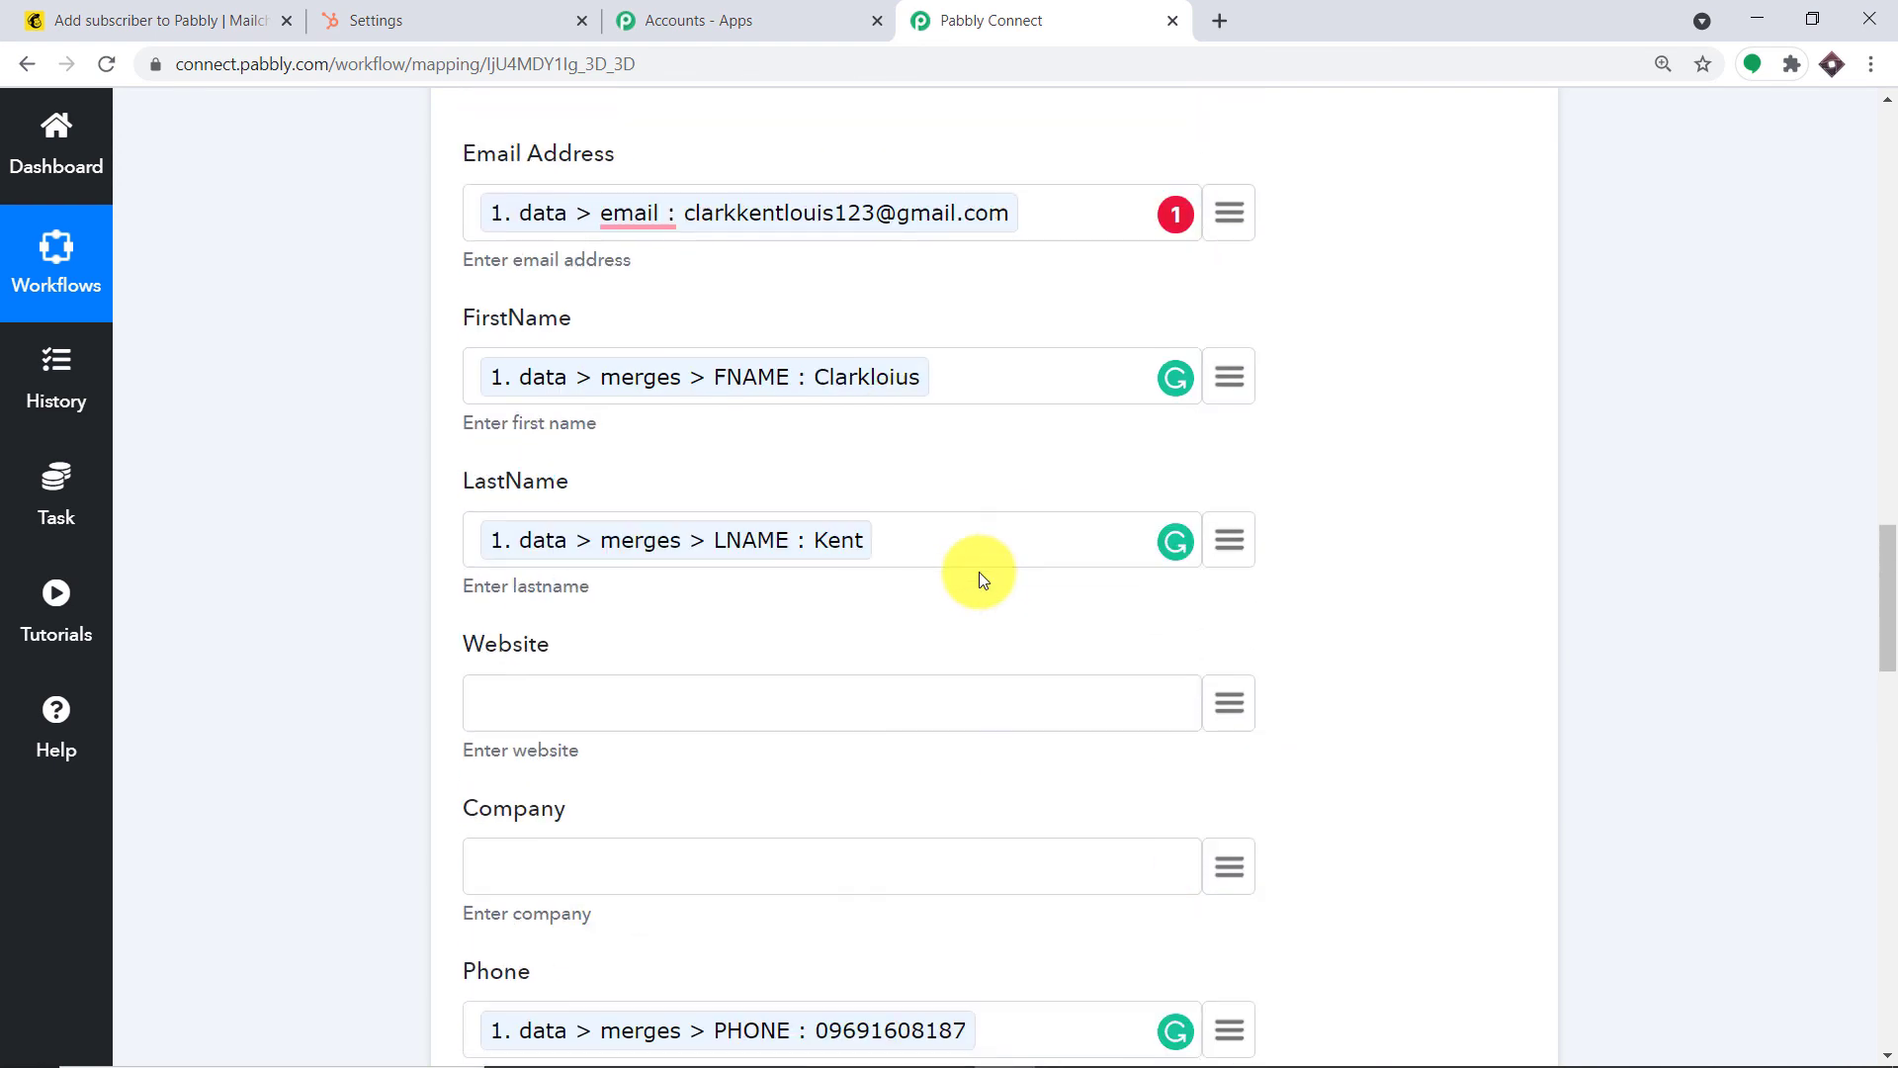
{"action": "scroll", "coordinate": [978, 571], "scroll_direction": "up", "scroll_amount": 6}
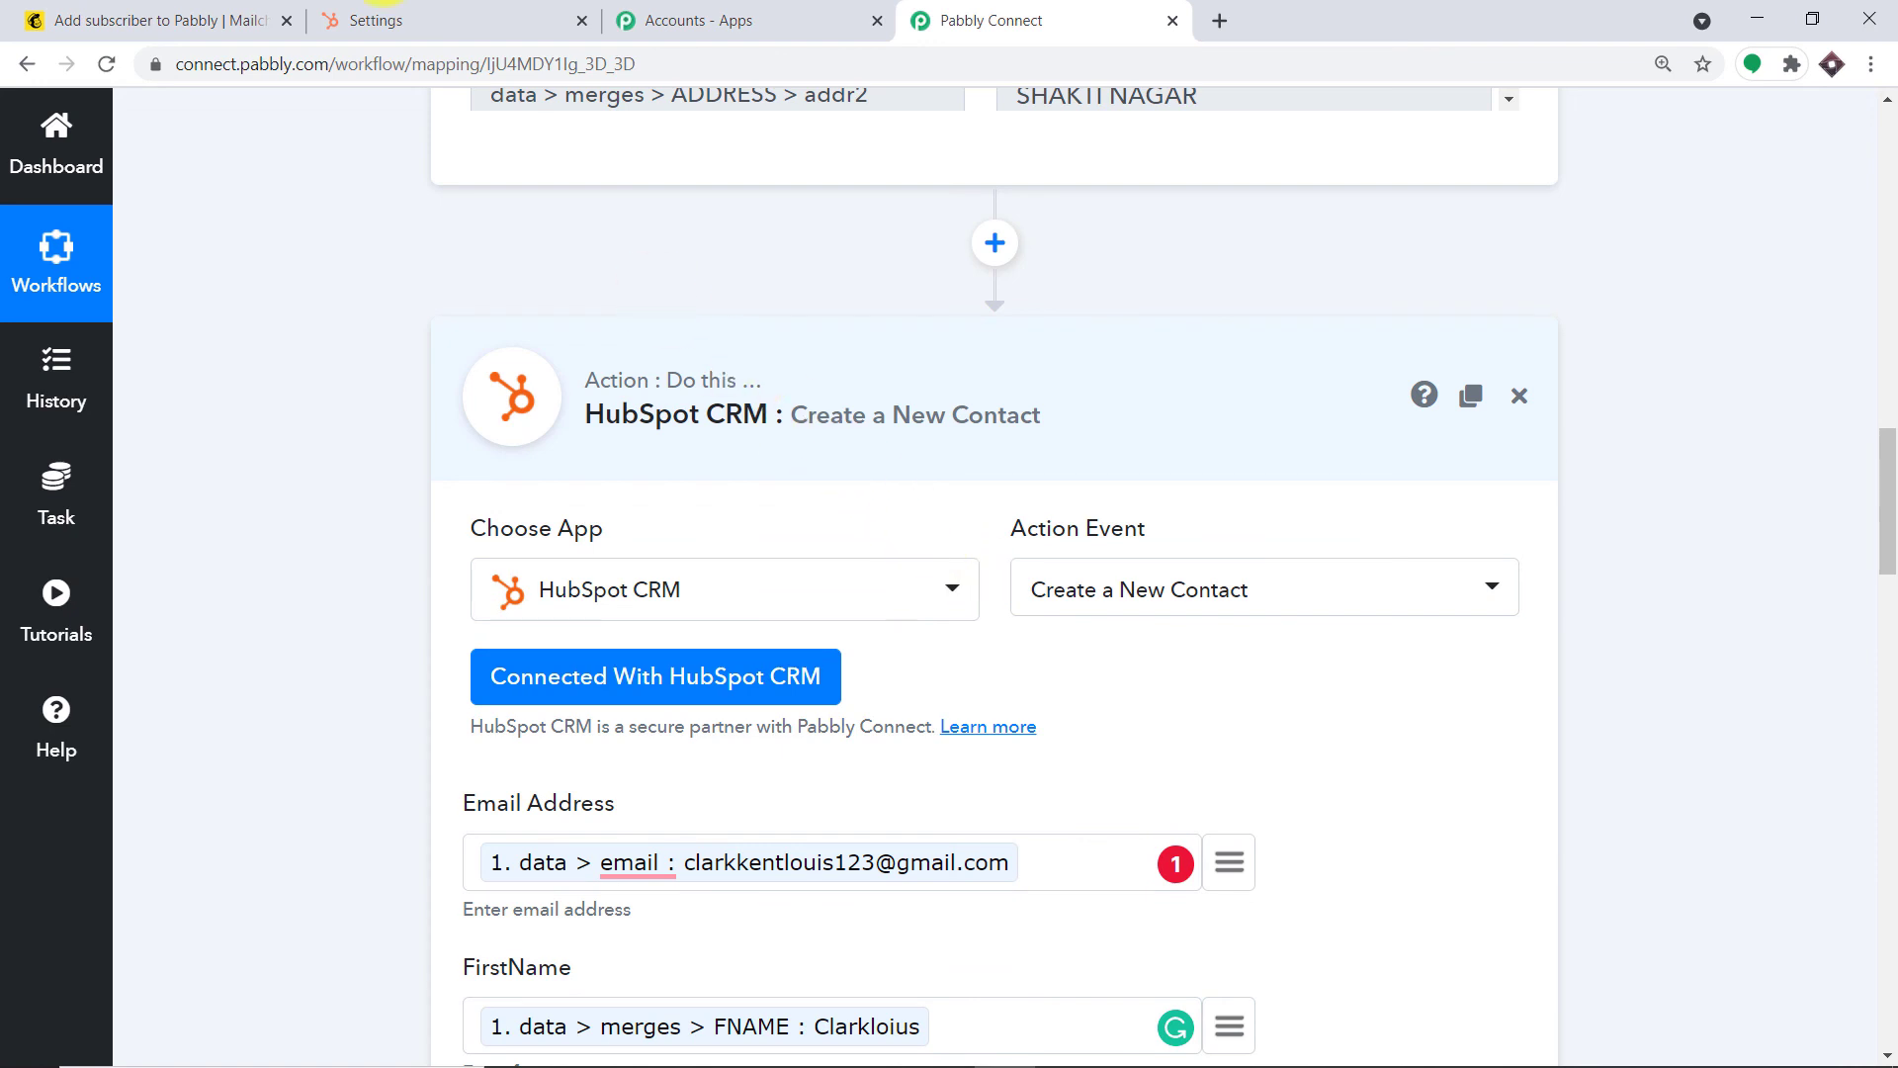
{"action": "left_click", "coordinate": [369, 14]}
Check HubSpot's Contacts list shows the new subscriber at the top (34 contacts)
{"action": "left_click", "coordinate": [99, 119]}
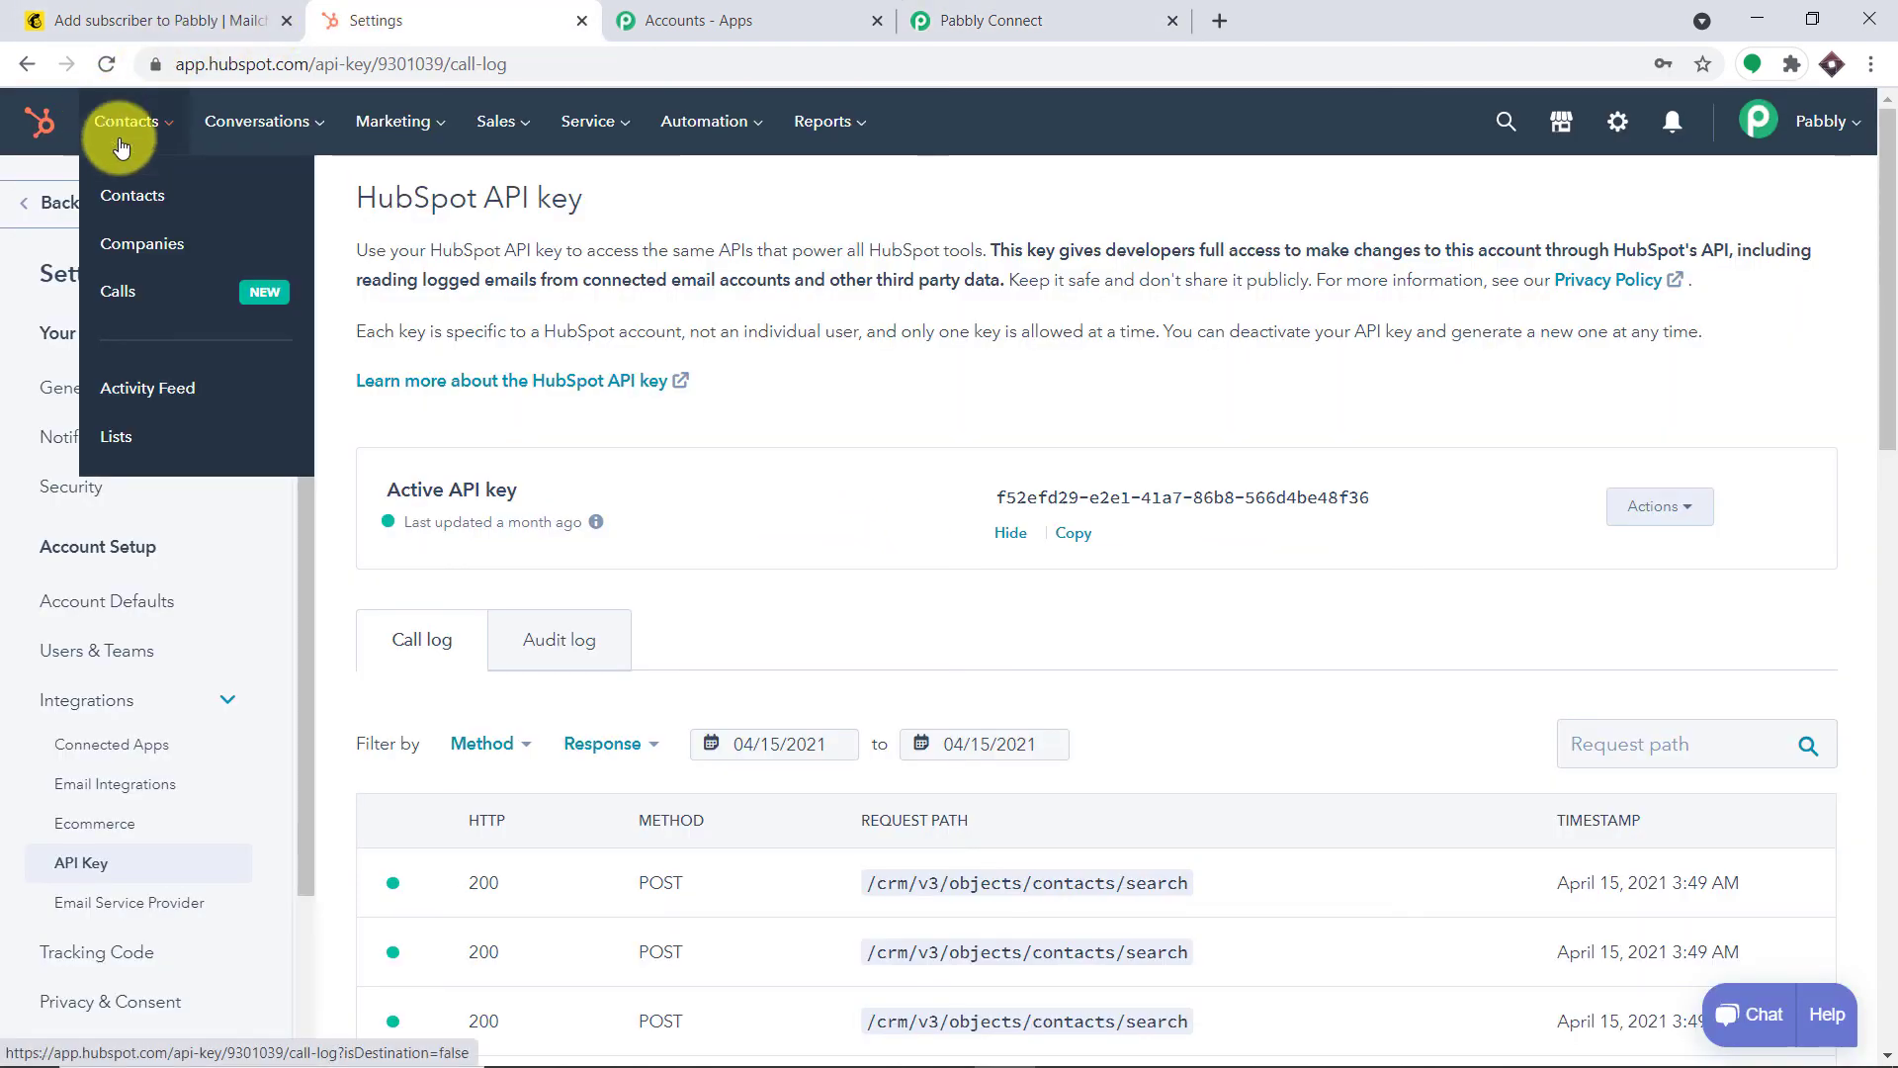
{"action": "left_click", "coordinate": [124, 170]}
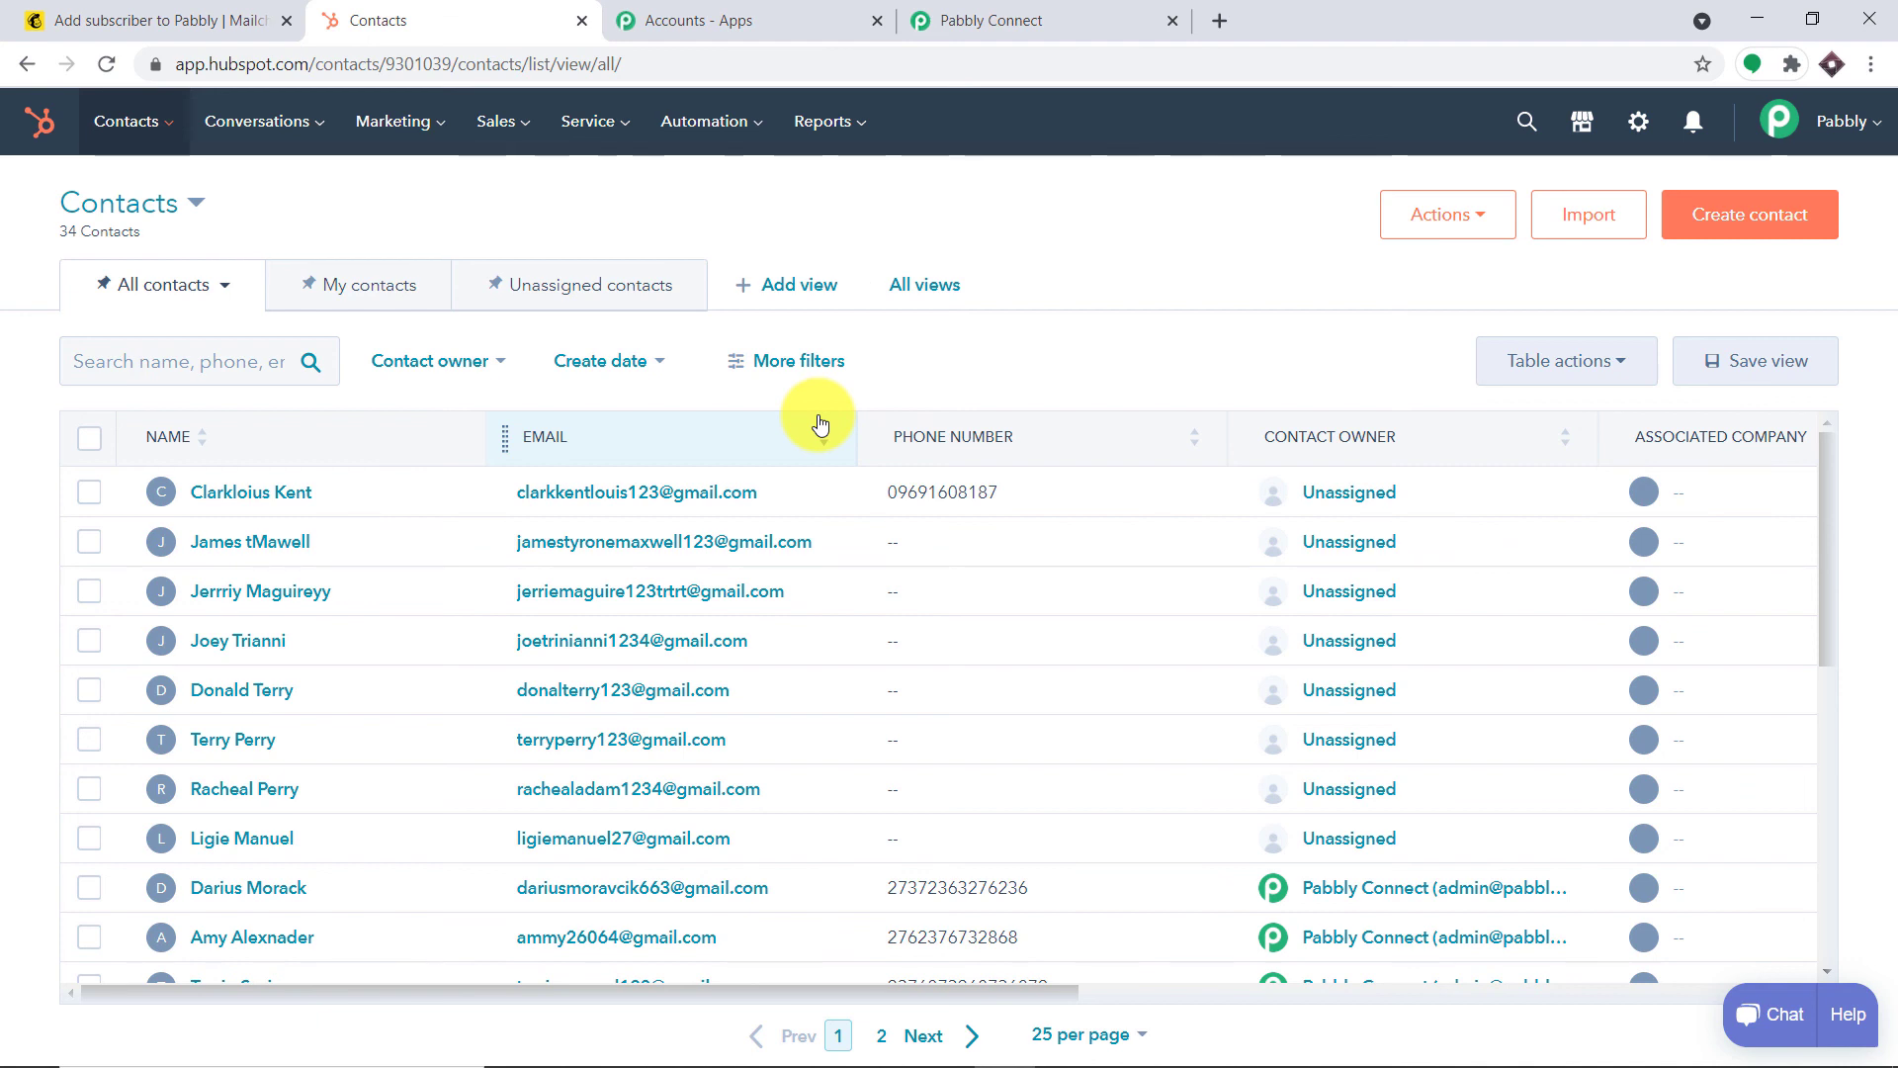
{"action": "left_click", "coordinate": [1081, 15]}
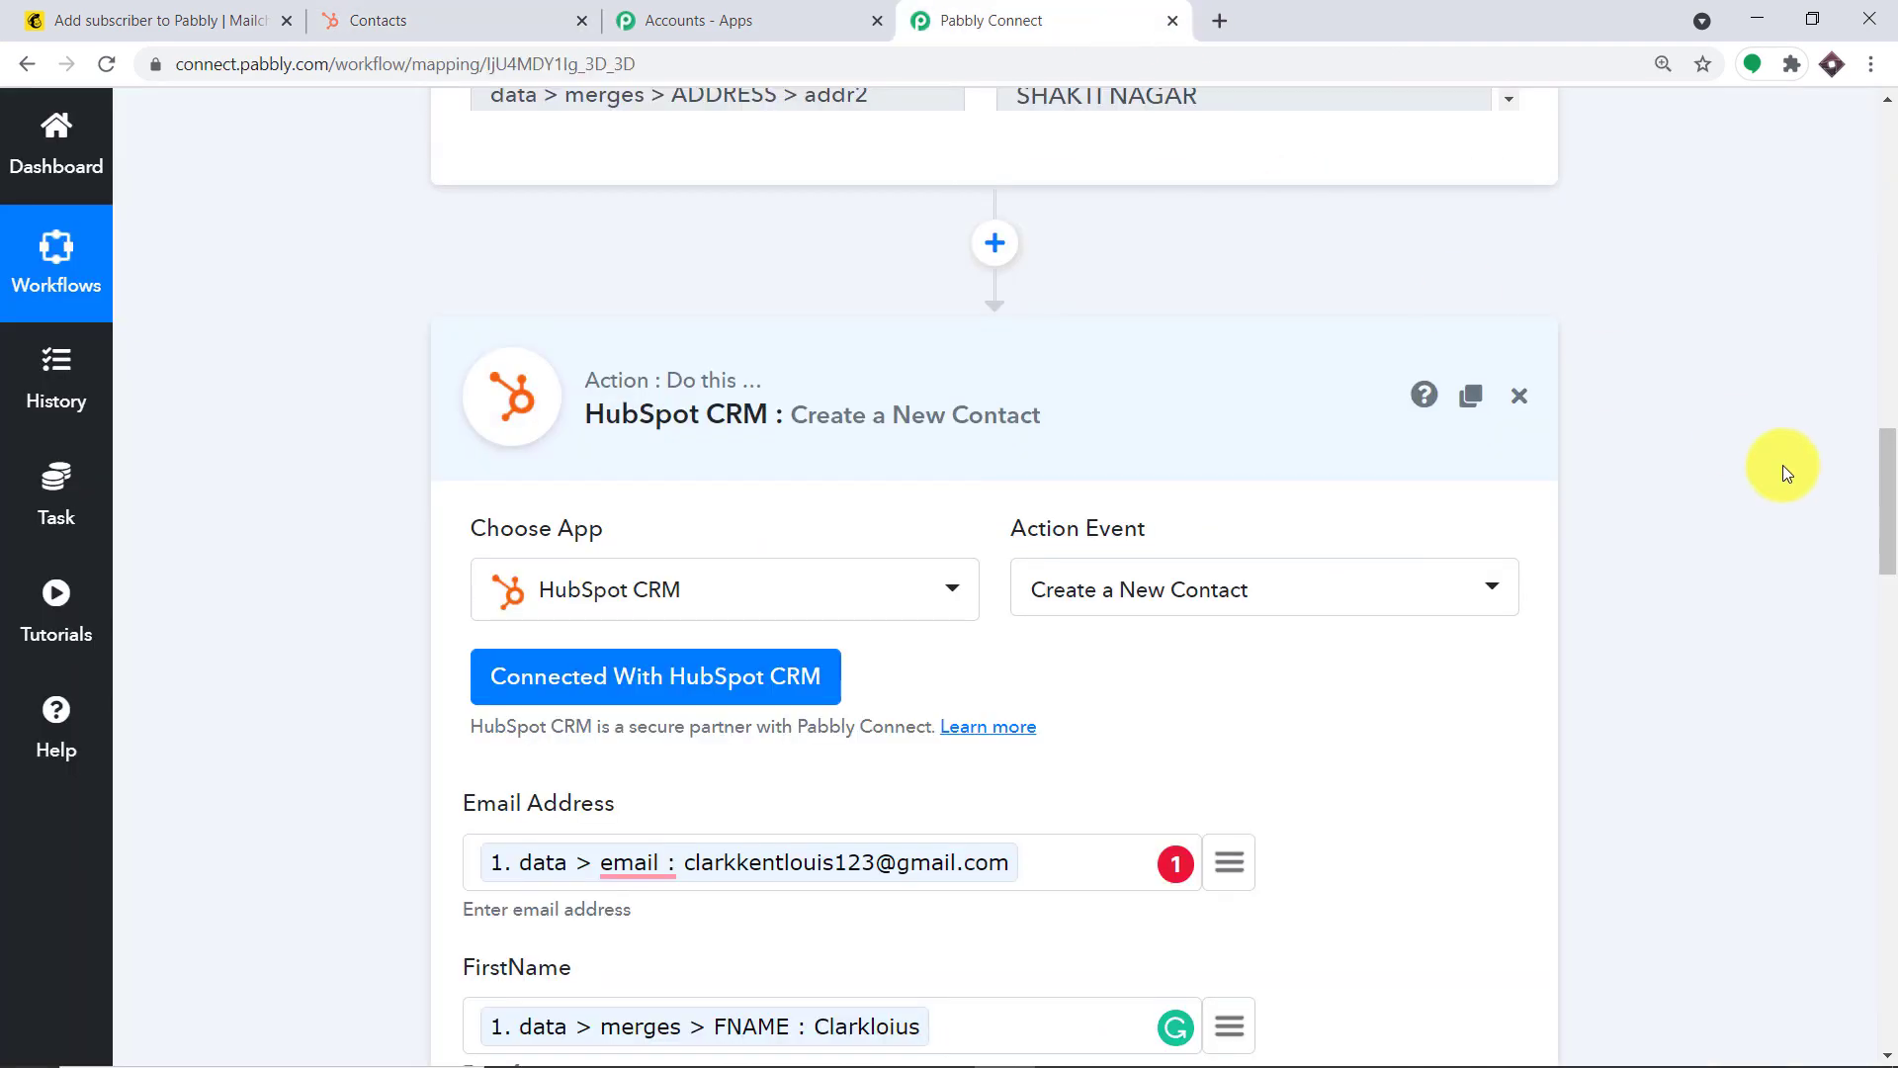
Collapse the HubSpot Create a New Contact action and the MailChimp New Subscriber trigger
{"action": "left_click", "coordinate": [962, 372]}
{"action": "left_click_drag", "start_coordinate": [1885, 699], "coordinate": [1889, 488]}
{"action": "left_click", "coordinate": [1191, 360]}
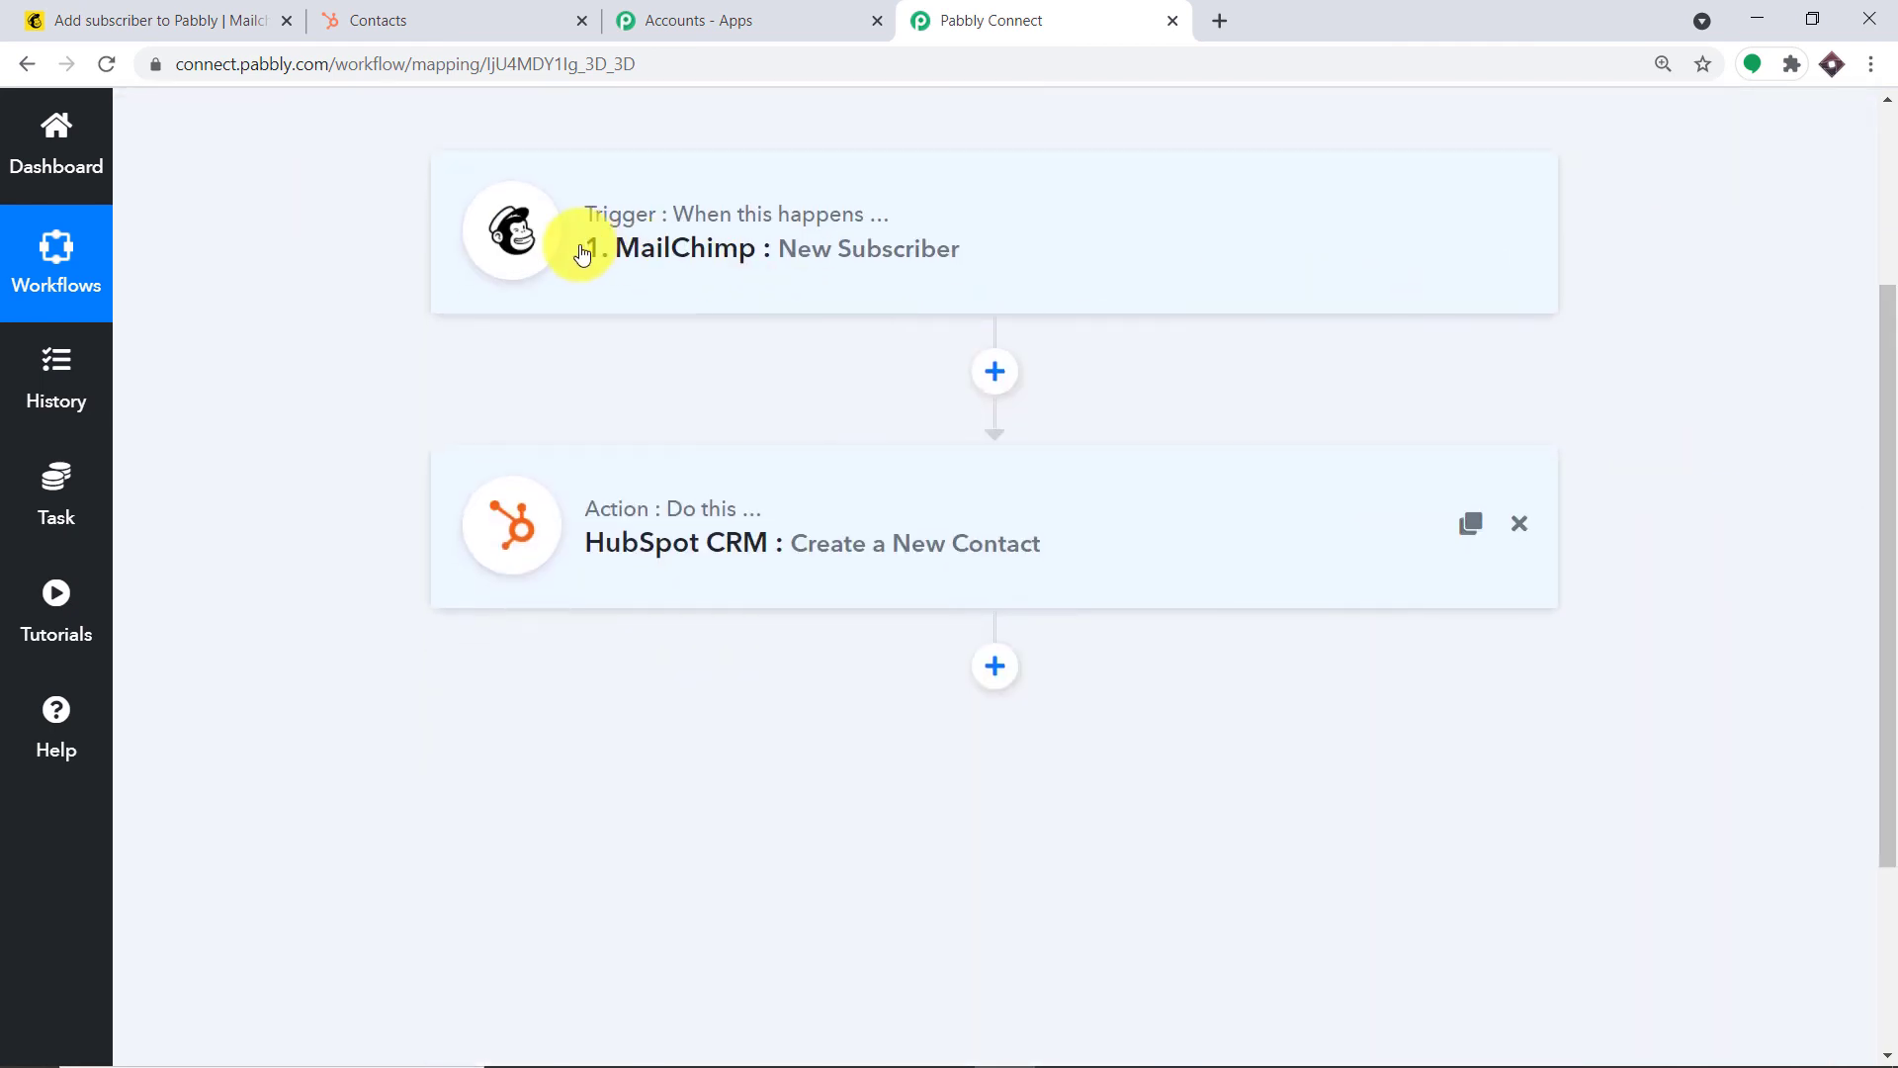